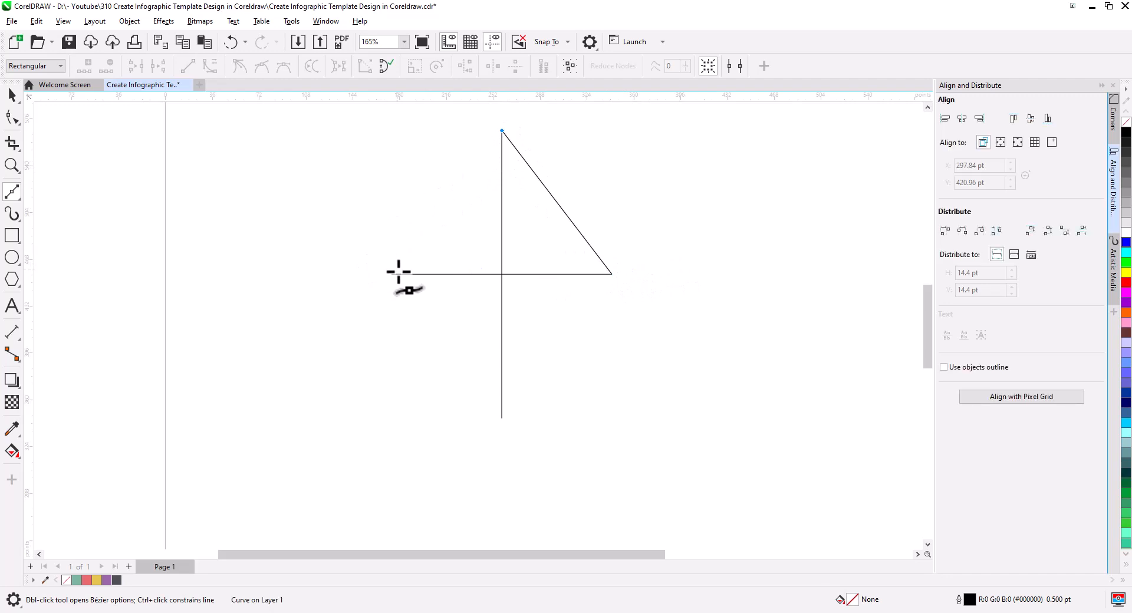
# Draw the diamond's remaining three sides through the ends of the crossed lines, closing the outline.
pyautogui.click(394, 275)
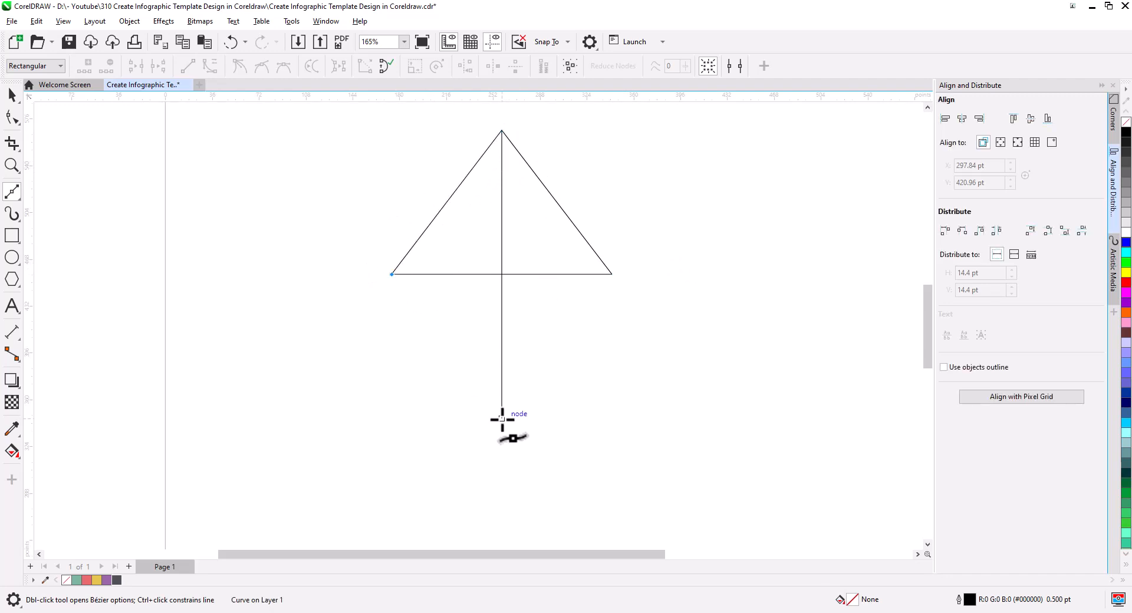
pyautogui.click(502, 420)
pyautogui.click(613, 275)
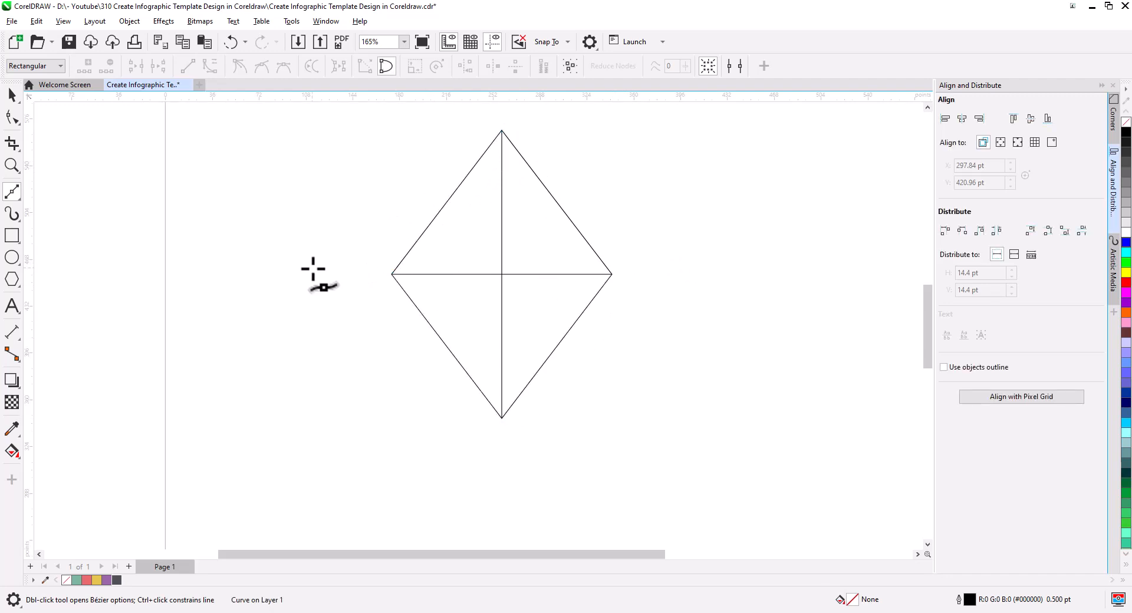
pyautogui.press('space')
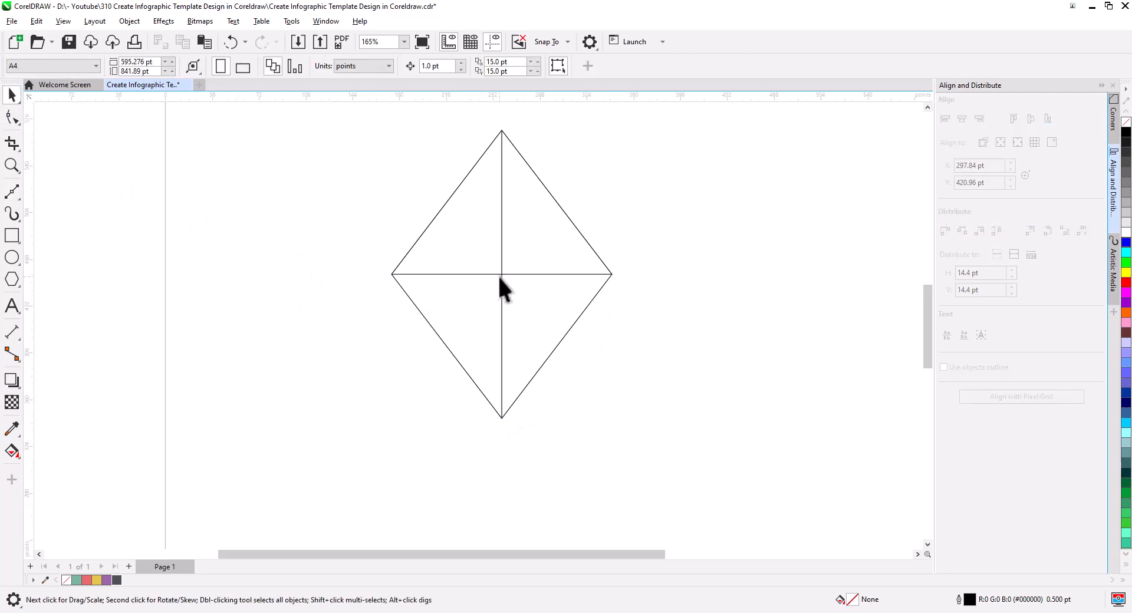
# Delete the horizontal and vertical construction lines inside the diamond.
pyautogui.click(500, 274)
pyautogui.press('Delete')
pyautogui.click(502, 300)
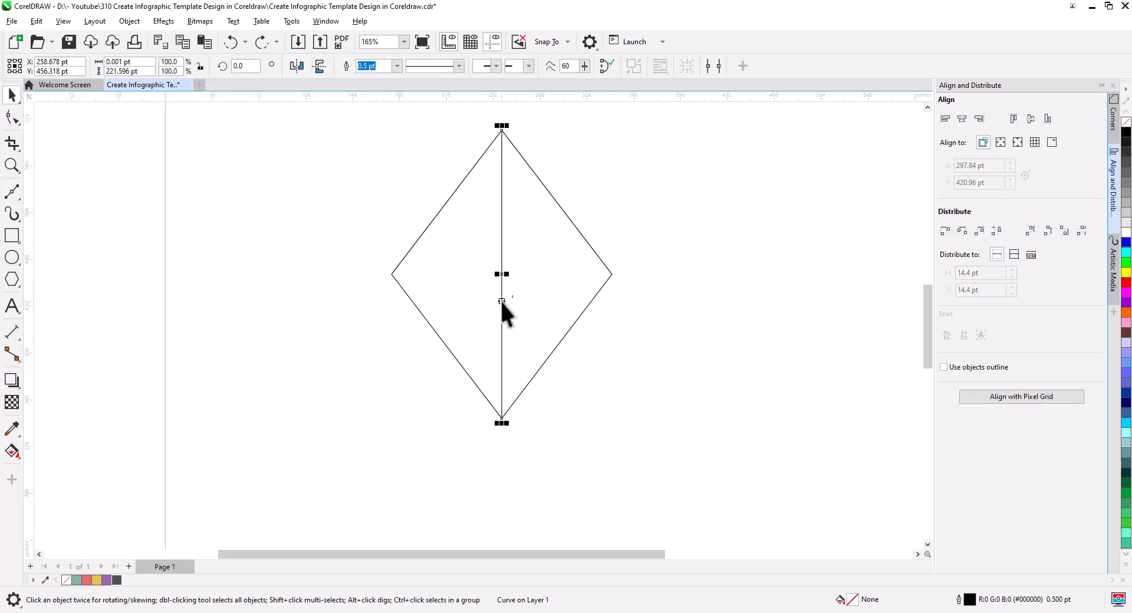
pyautogui.press('Delete')
# Reduce the diamond's height to about 186 pt, keeping its width.
pyautogui.hotkey('ctrl', 'a')
pyautogui.moveTo(518, 311); pyautogui.dragTo(569, 324)
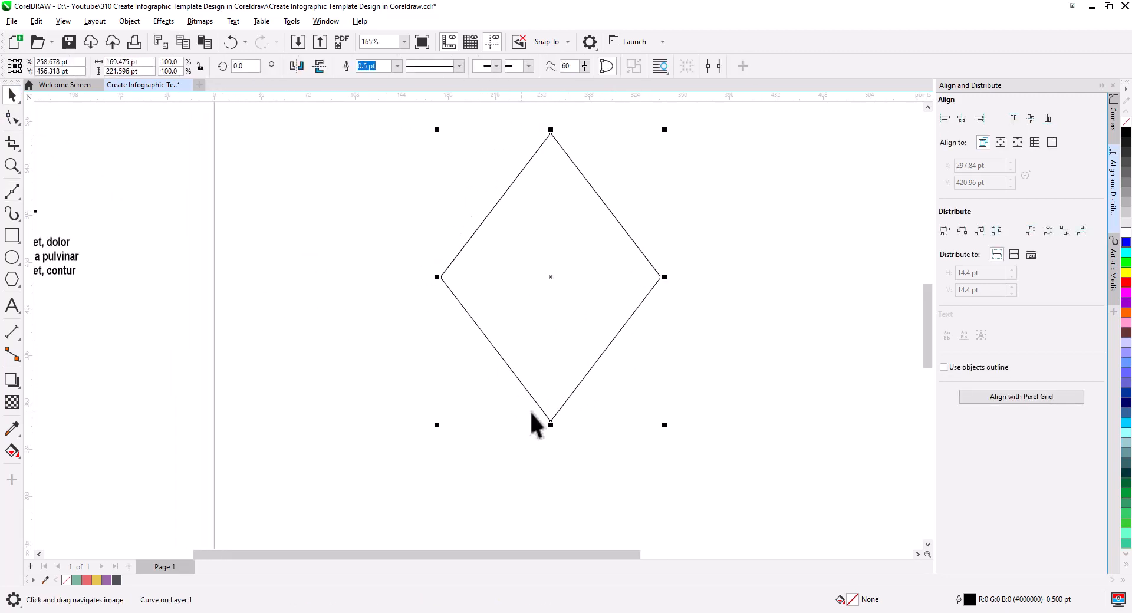
pyautogui.moveTo(555, 426); pyautogui.dragTo(555, 403)
pyautogui.click(467, 417)
pyautogui.moveTo(546, 440); pyautogui.dragTo(604, 403)
pyautogui.press('space')
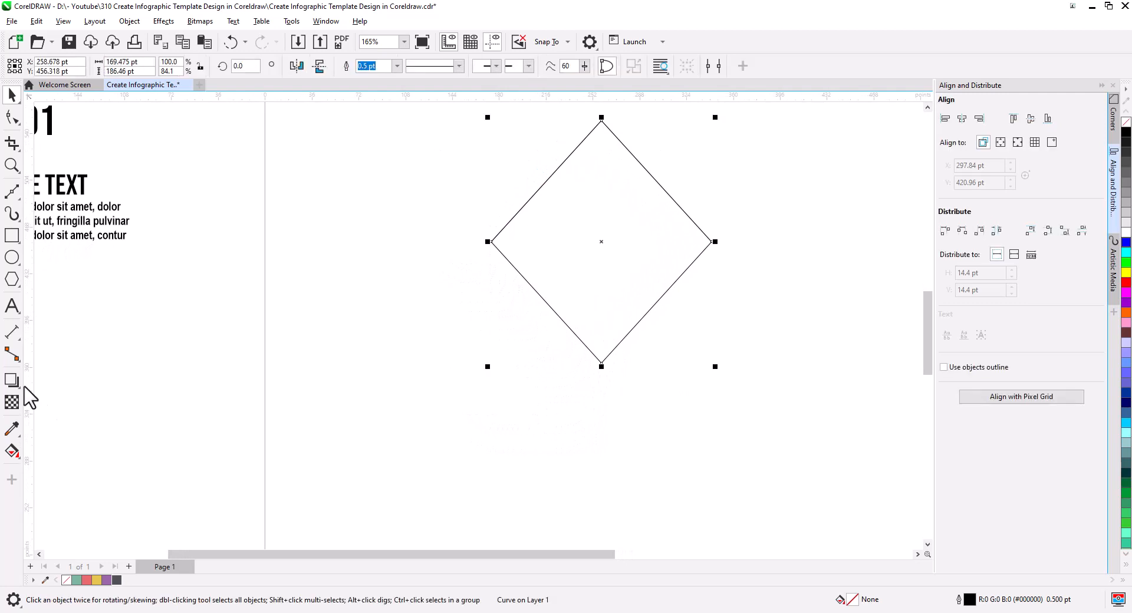
# Add a one-step inside contour to the diamond with an 8.5 pt offset.
pyautogui.click(12, 381)
pyautogui.click(48, 401)
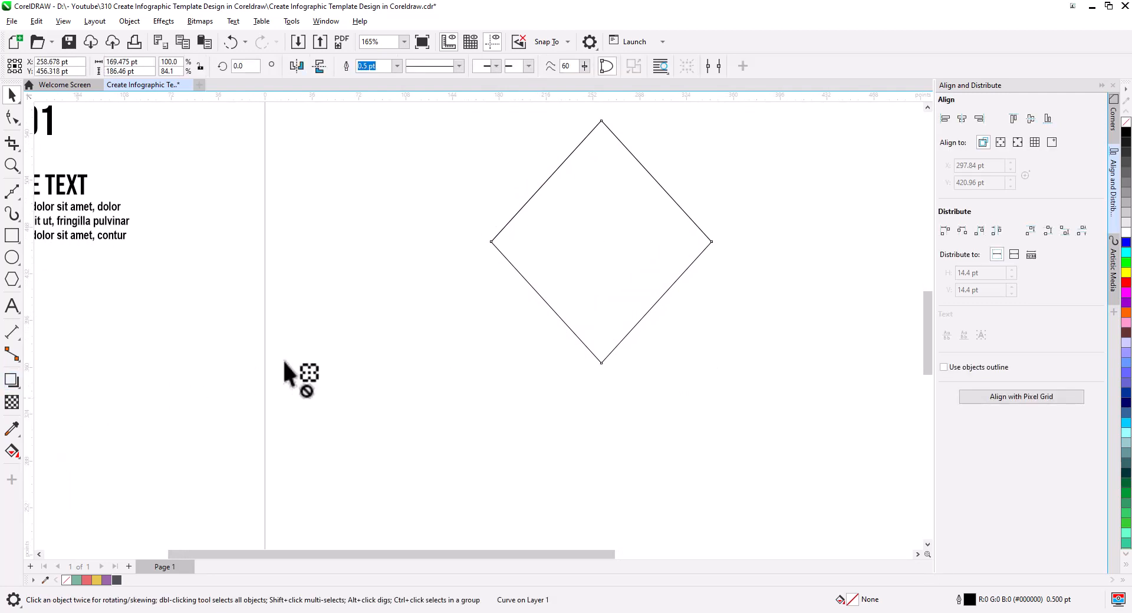
pyautogui.click(308, 65)
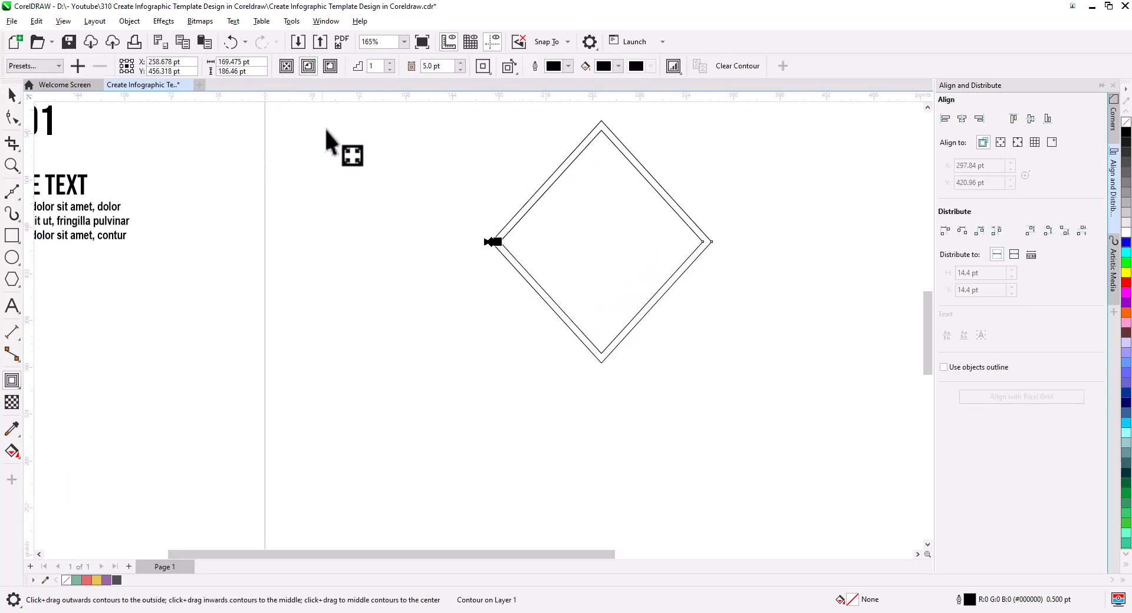
pyautogui.click(460, 62)
pyautogui.click(461, 63)
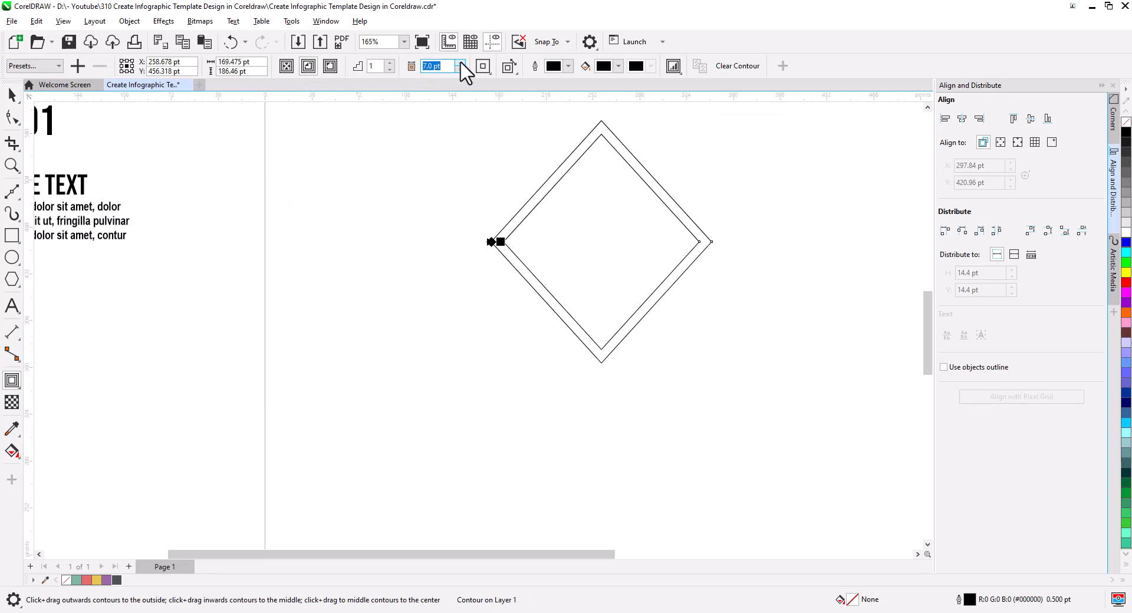
pyautogui.click(461, 63)
pyautogui.click(460, 62)
# Break the contour apart so the inner and outer diamonds become separate curves.
pyautogui.click(11, 96)
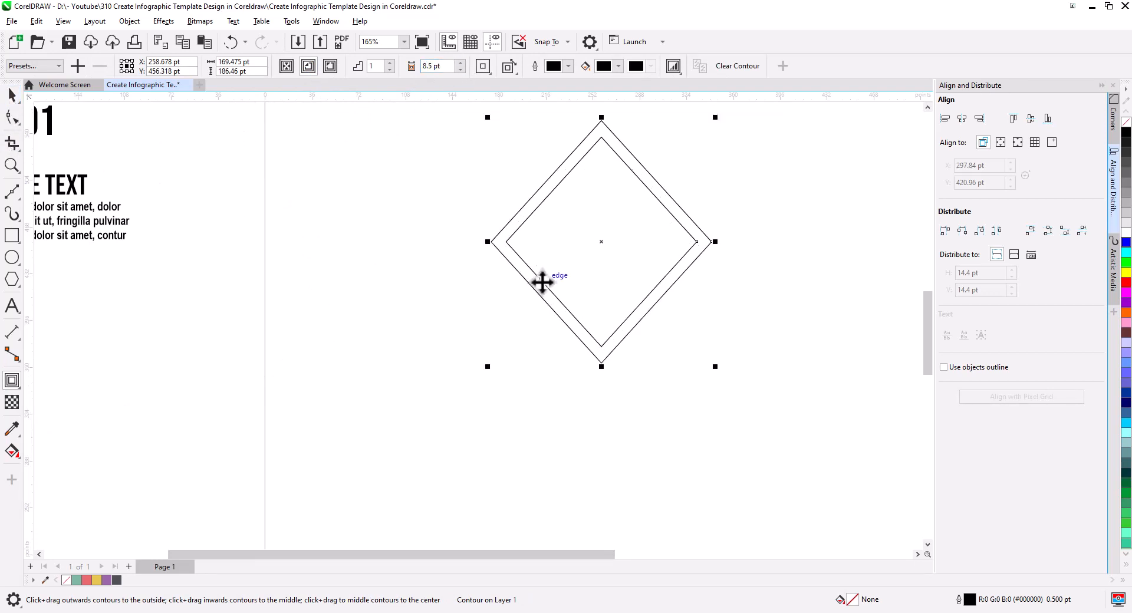
pyautogui.rightClick(527, 267)
pyautogui.click(575, 277)
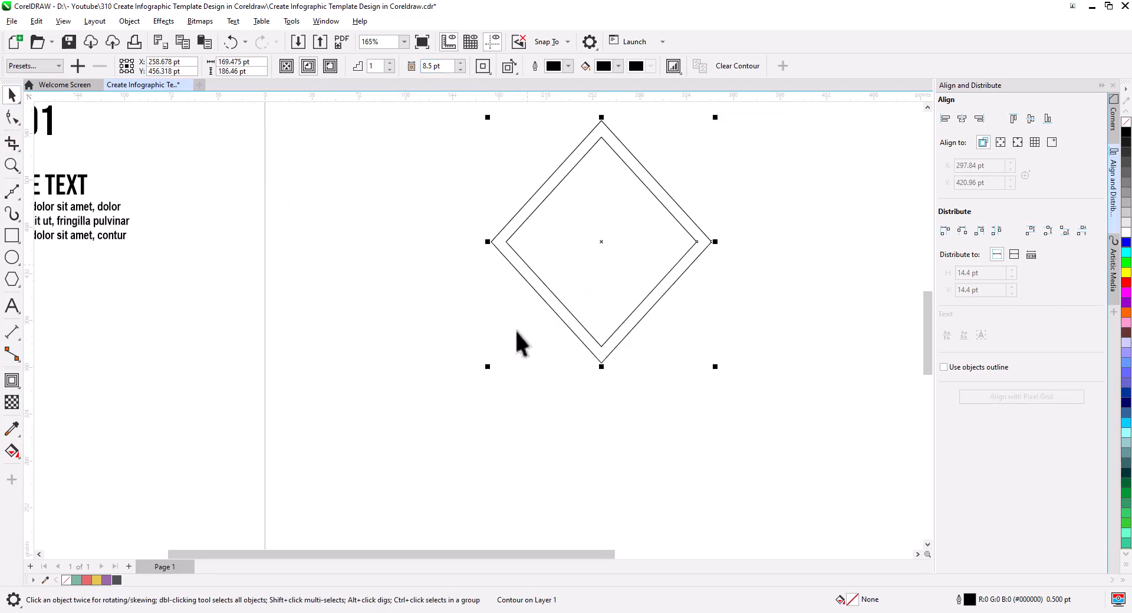
pyautogui.click(521, 345)
pyautogui.moveTo(526, 348); pyautogui.dragTo(554, 404)
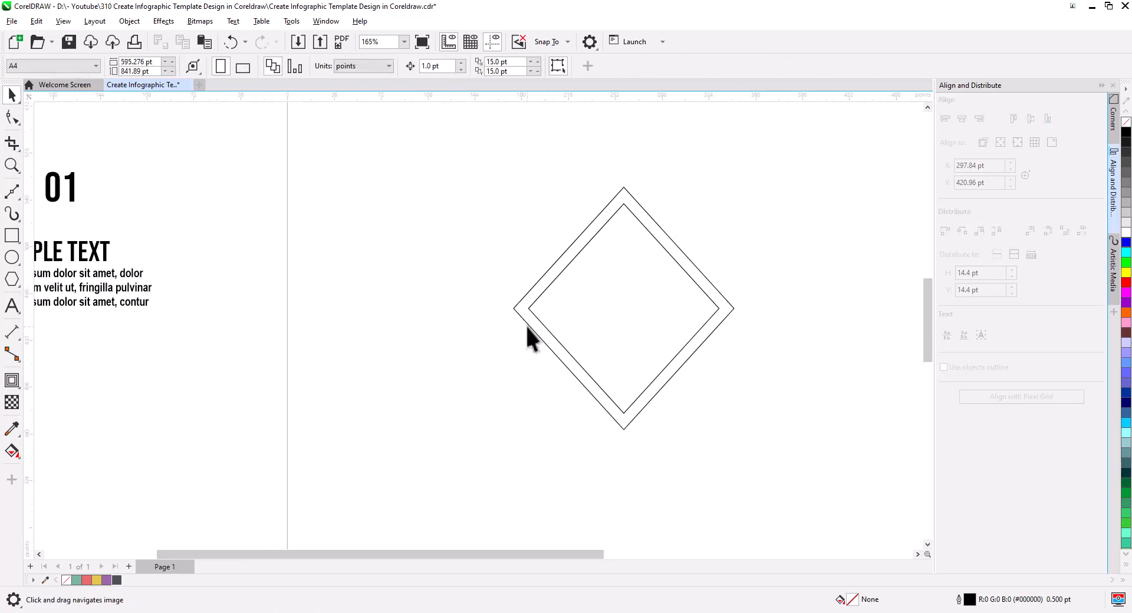
# Draw a horizontal 2-point line about 46 pt long leftward from the outer diamond's top corner.
pyautogui.click(13, 193)
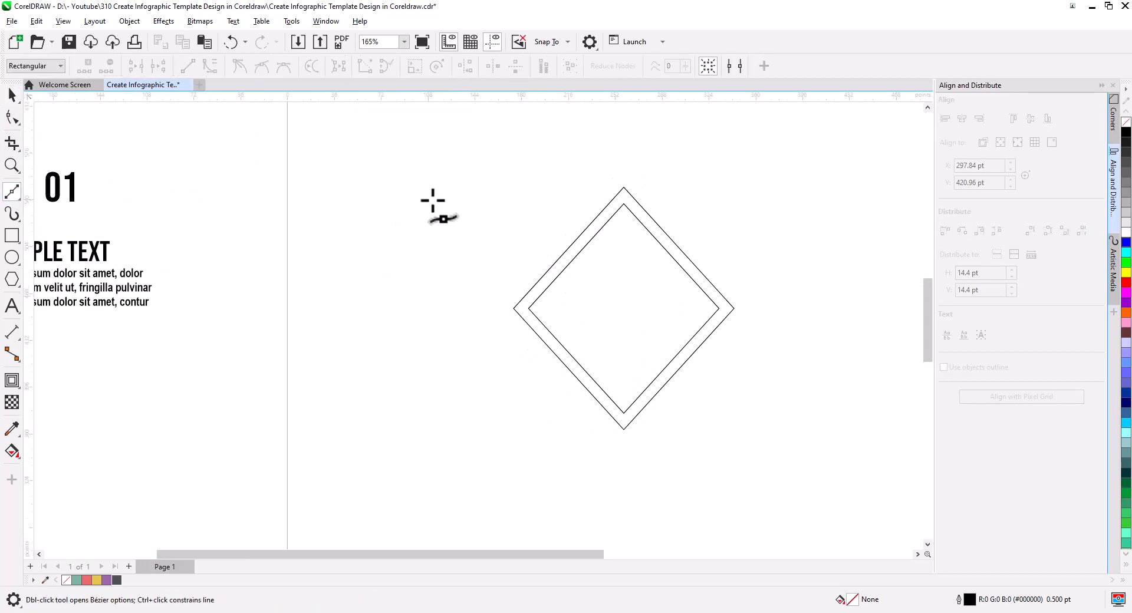
pyautogui.click(14, 196)
pyautogui.click(59, 214)
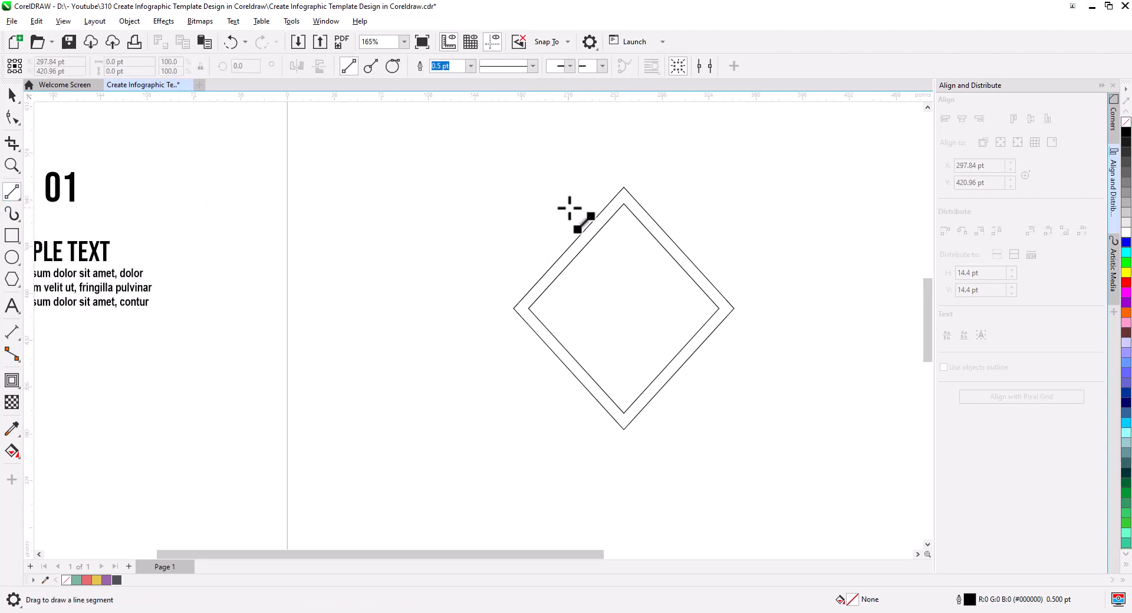
pyautogui.moveTo(624, 188); pyautogui.dragTo(565, 192)
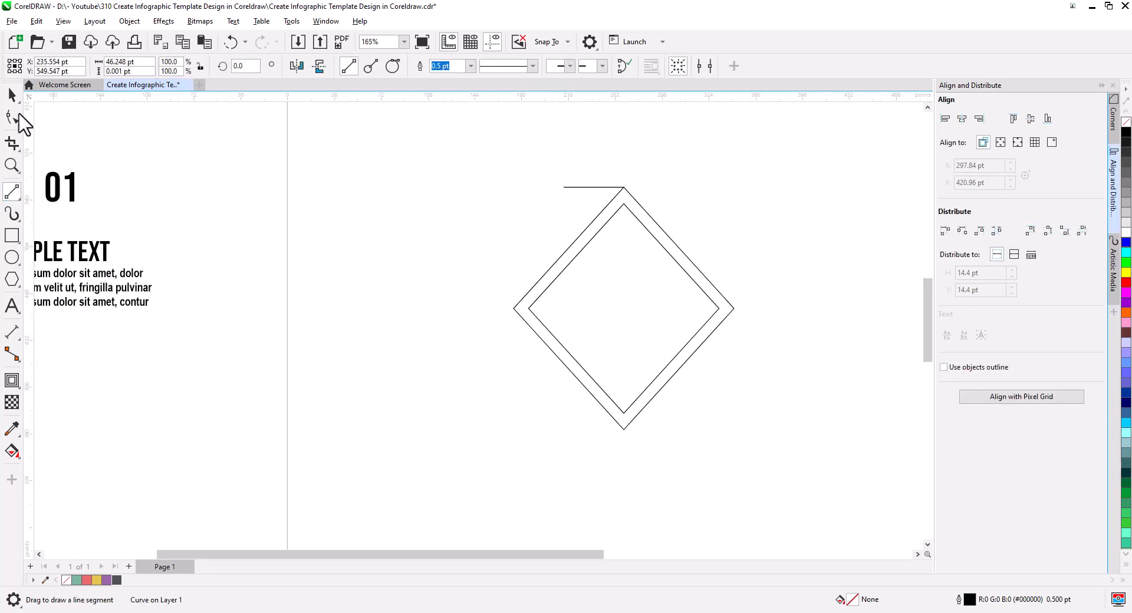
# Copy the outer diamond leftward so its top corner meets the short line's left end.
pyautogui.click(12, 94)
pyautogui.click(584, 230)
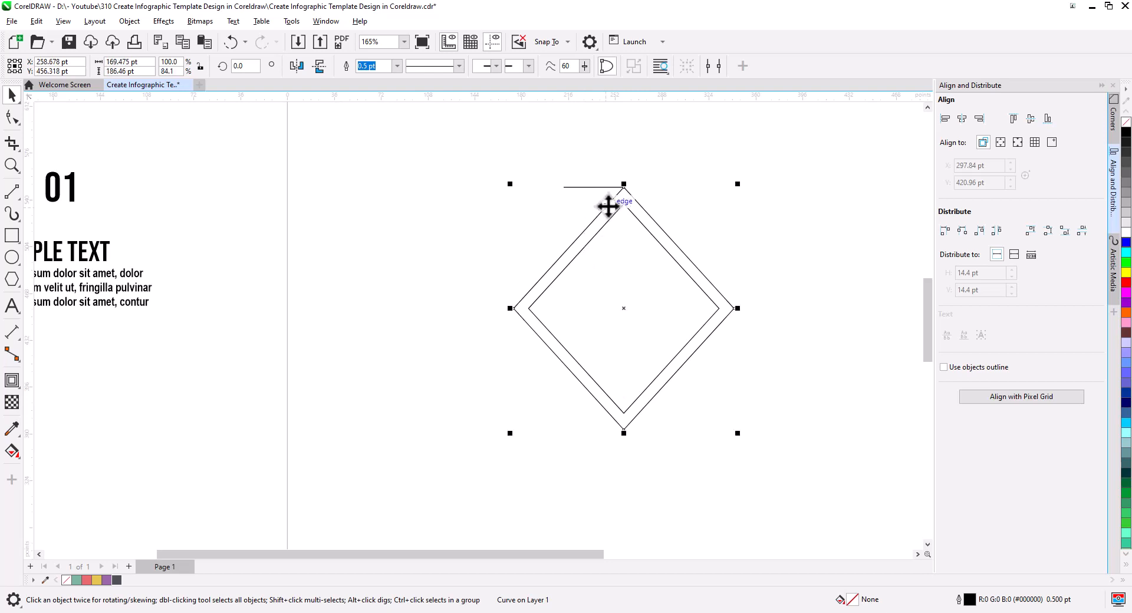
pyautogui.moveTo(624, 188); pyautogui.dragTo(566, 190)
pyautogui.click(605, 219)
pyautogui.click(670, 215)
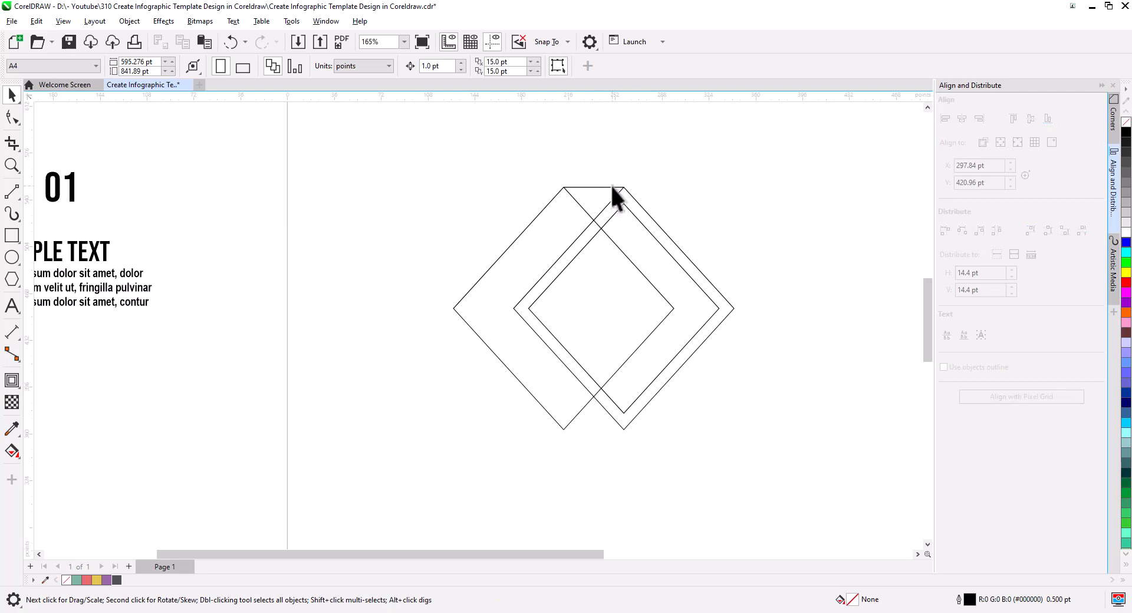
# Copy the short horizontal line to connect the left corners and the bottom corners of both outer diamonds.
pyautogui.click(612, 188)
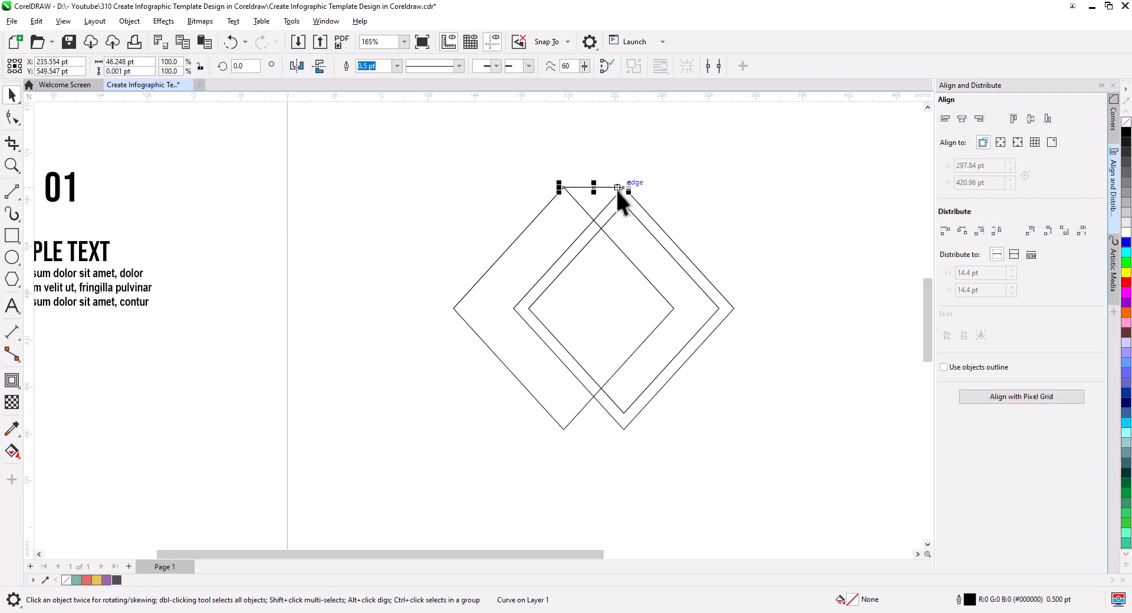
pyautogui.moveTo(626, 190)
pyautogui.mouseDown()
pyautogui.moveTo(503, 308)
pyautogui.moveTo(516, 307)
pyautogui.moveTo(534, 390)
pyautogui.moveTo(622, 435)
pyautogui.mouseUp()
pyautogui.click(549, 353)
pyautogui.click(634, 460)
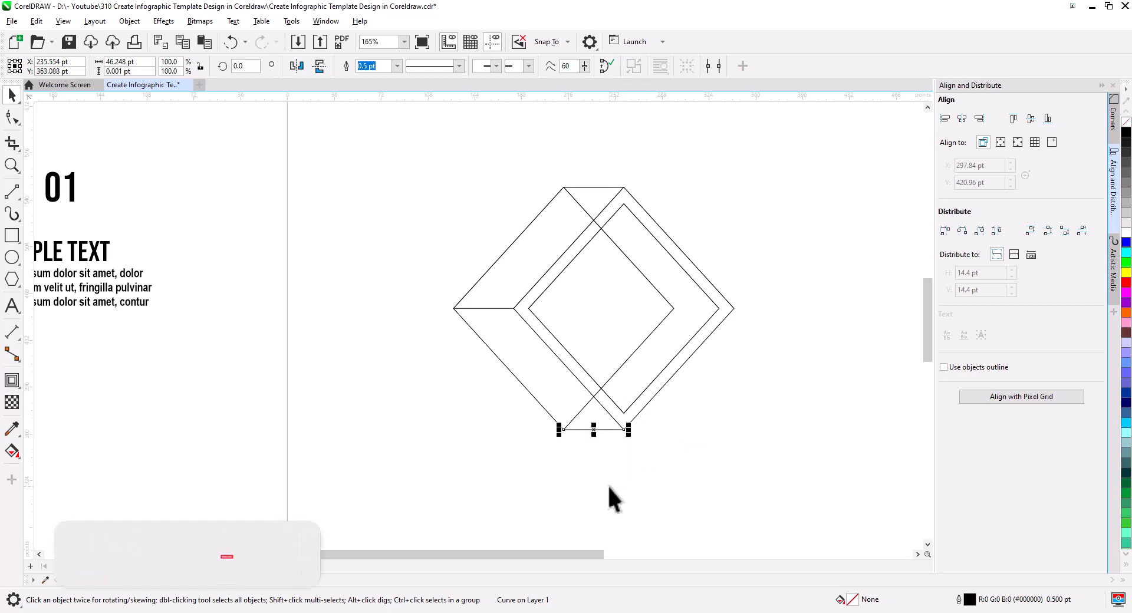
pyautogui.click(201, 313)
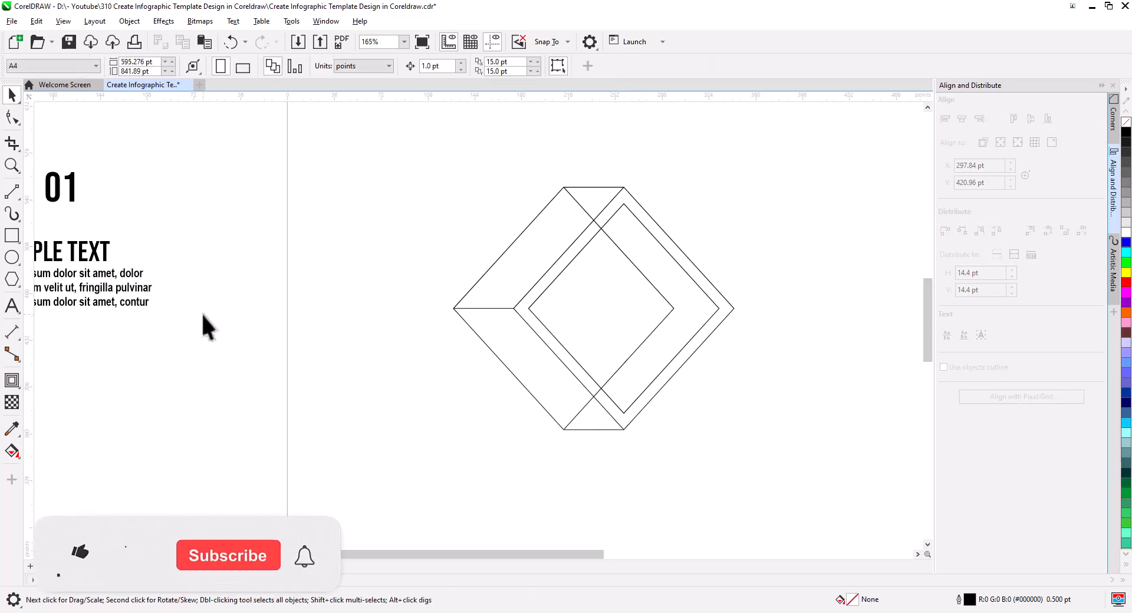
# Smart-fill both regions of the block's upper-left side with pale green (C7 M0 Y9 K0).
pyautogui.click(12, 452)
pyautogui.click(59, 472)
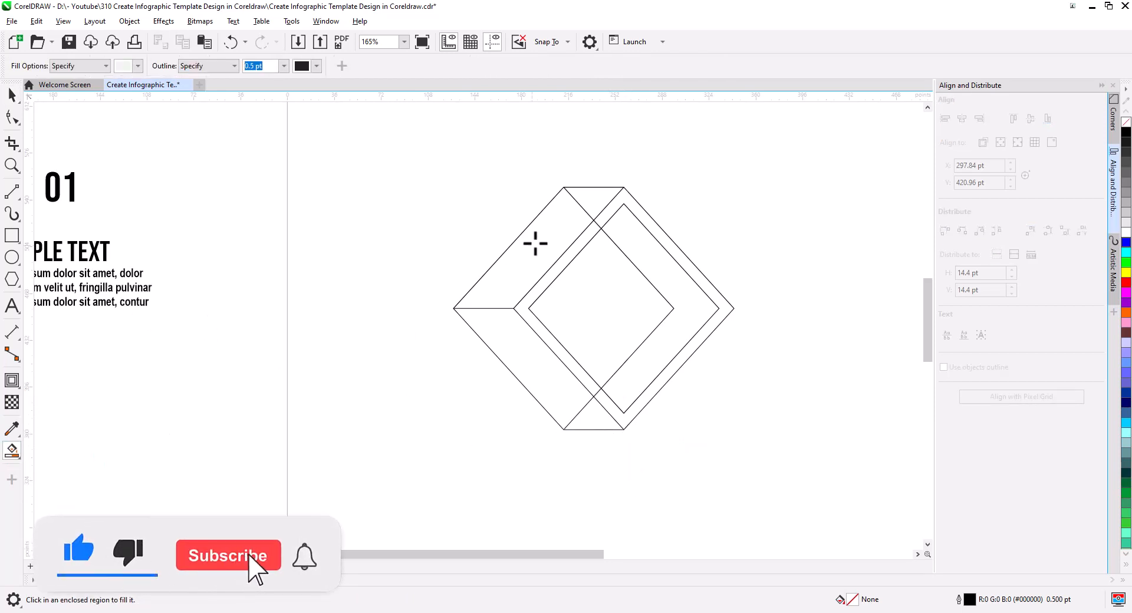
pyautogui.click(595, 199)
pyautogui.click(550, 241)
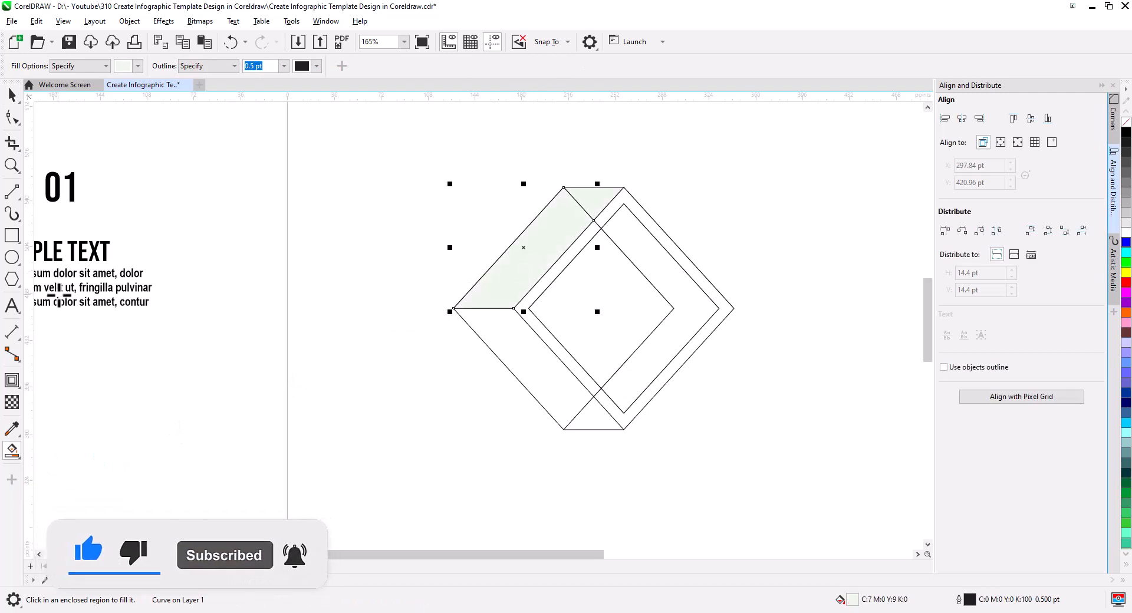
# Set the Smart Fill colour to green (C74 M0 Y100 K0) and fill both regions of the lower-left side.
pyautogui.click(139, 66)
pyautogui.click(517, 326)
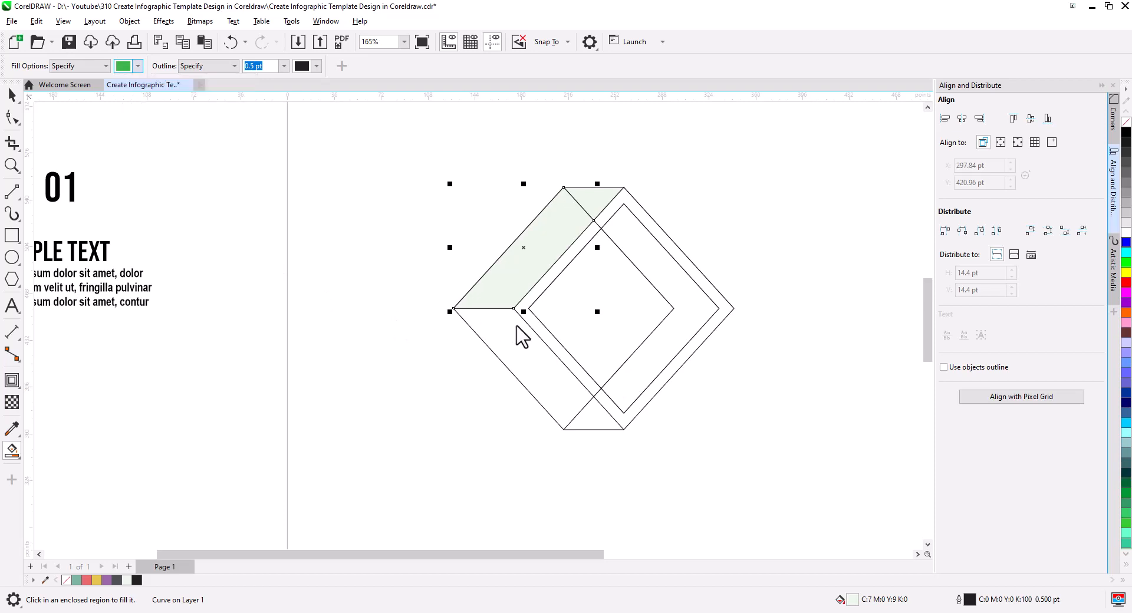
pyautogui.click(535, 366)
pyautogui.click(590, 420)
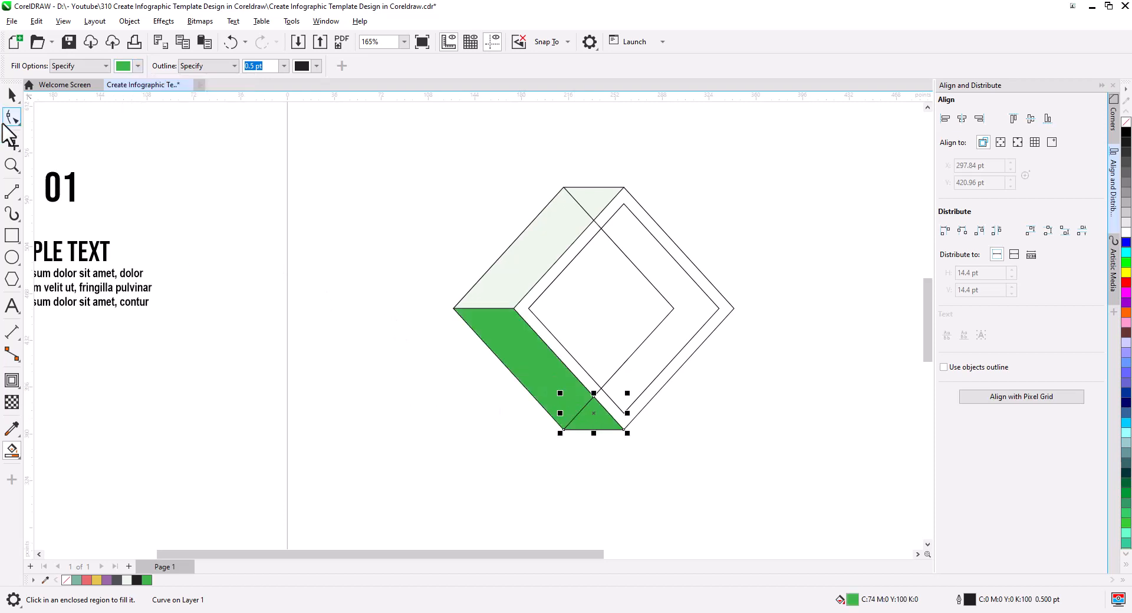
# Delete the offset diamond copy that crosses the front face.
pyautogui.click(12, 95)
pyautogui.press('Escape')
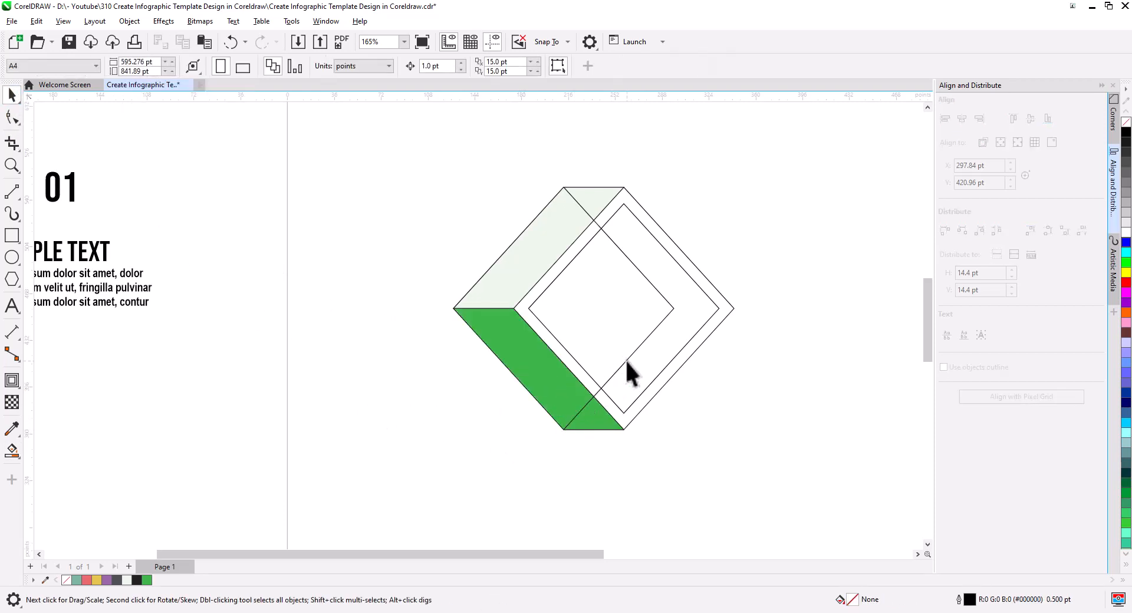
pyautogui.click(627, 363)
pyautogui.press('Delete')
# Weld the two green pieces into one side face and the two pale pieces into another.
pyautogui.click(604, 424)
pyautogui.keyDown('shift'); pyautogui.click(550, 392); pyautogui.keyUp('shift')
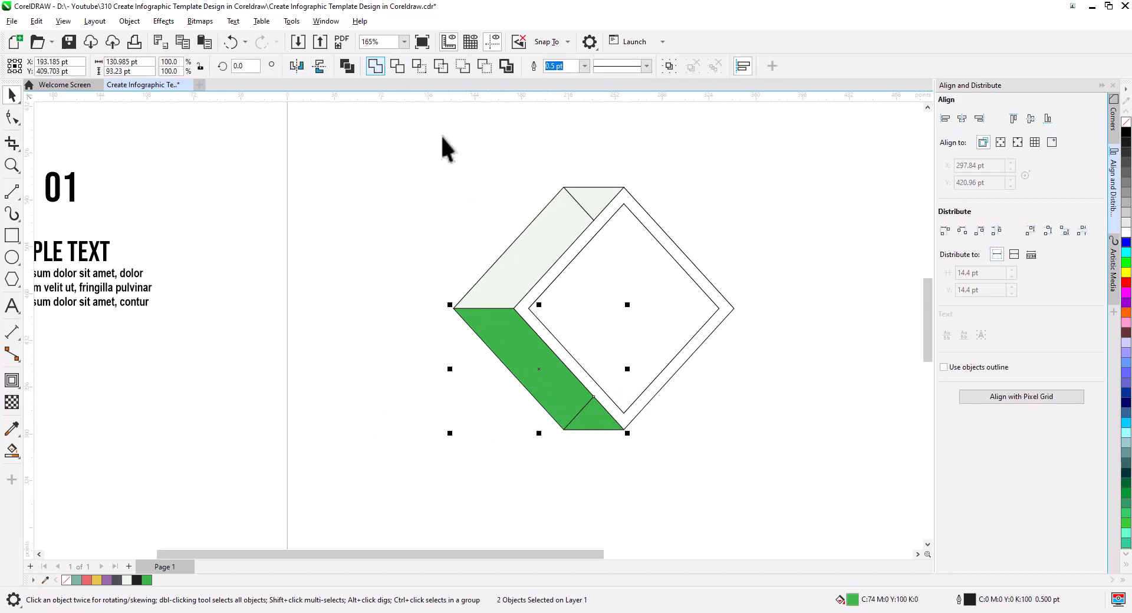
pyautogui.click(587, 203)
pyautogui.click(551, 252)
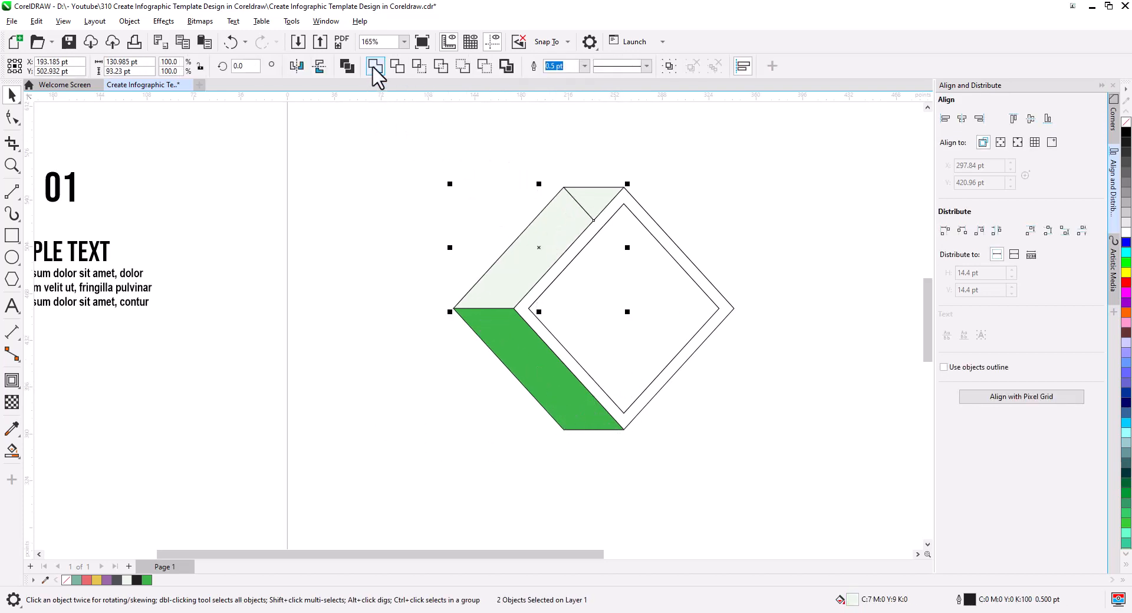
pyautogui.click(378, 303)
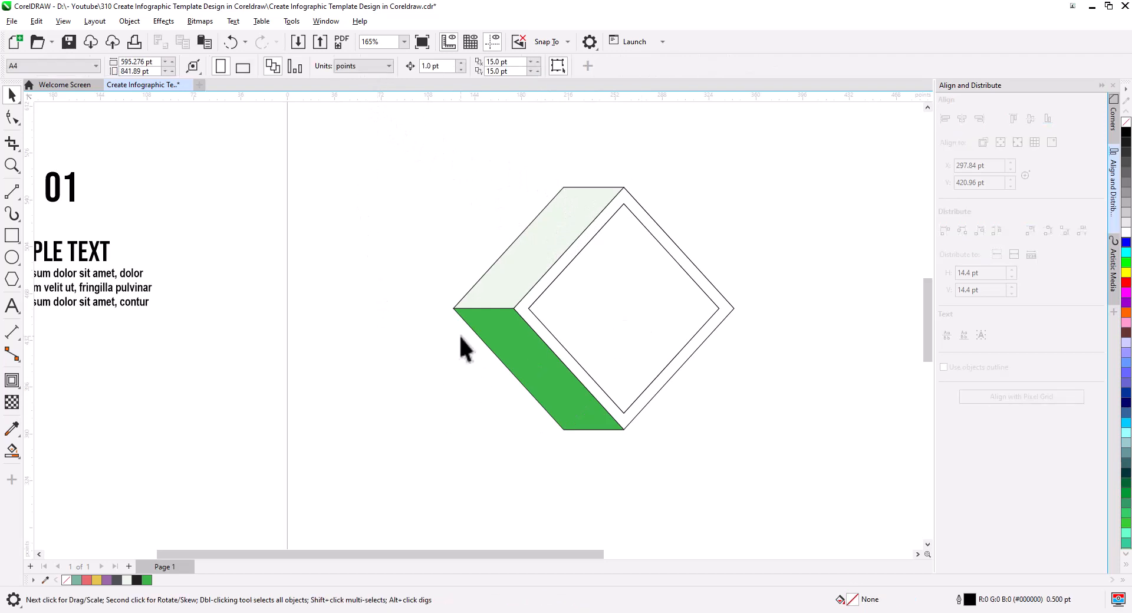
# Duplicate the inner diamond in place and combine one copy with the outer diamond into a frame.
pyautogui.click(598, 313)
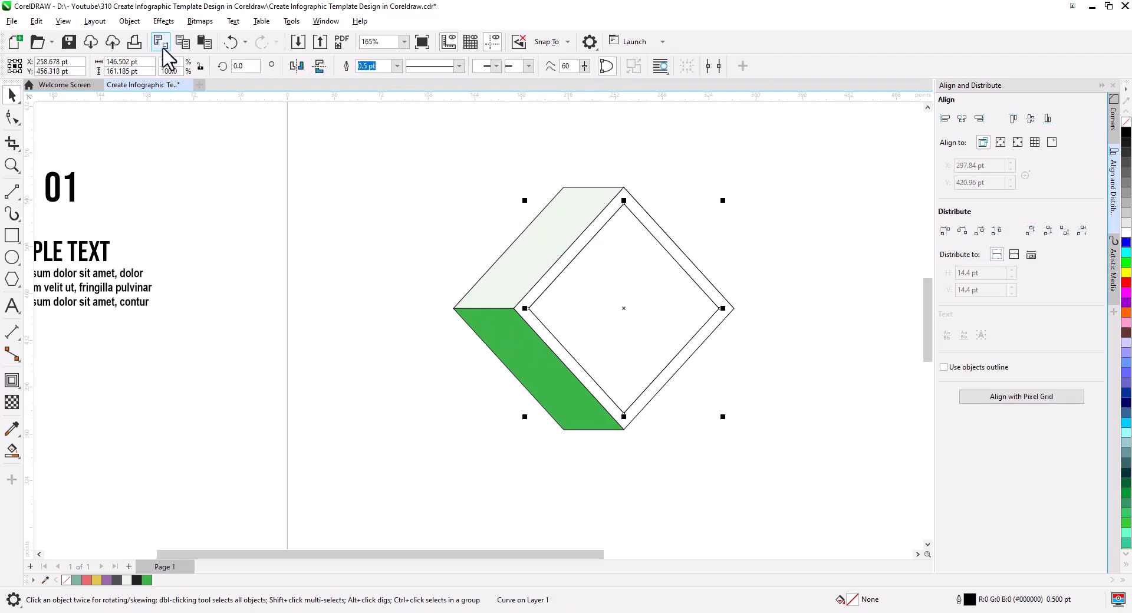
pyautogui.click(204, 42)
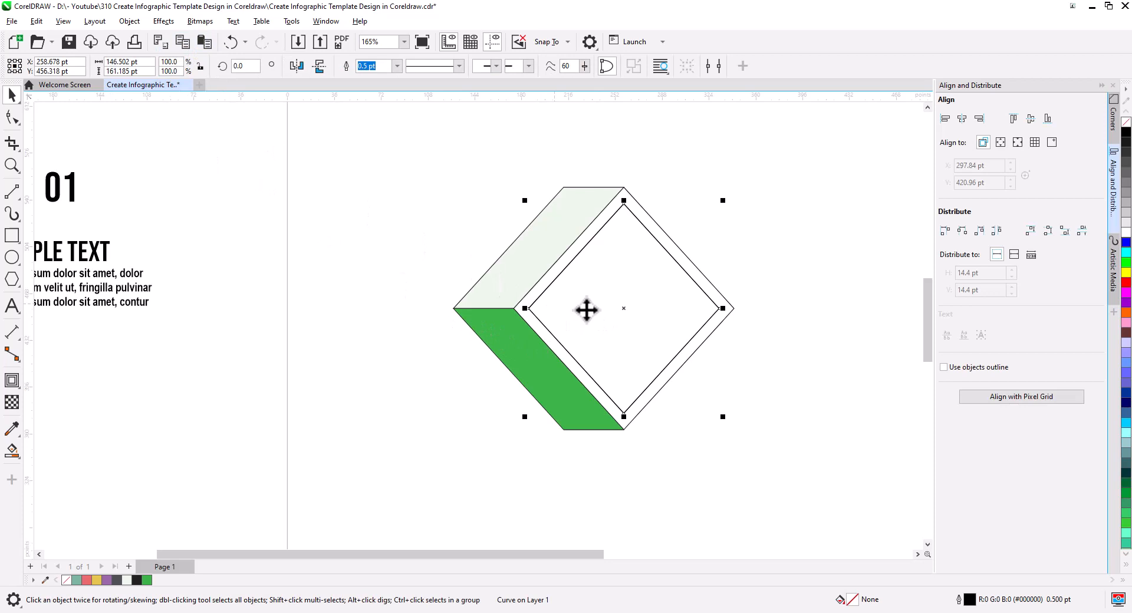
pyautogui.keyDown('shift'); pyautogui.click(549, 275); pyautogui.keyUp('shift')
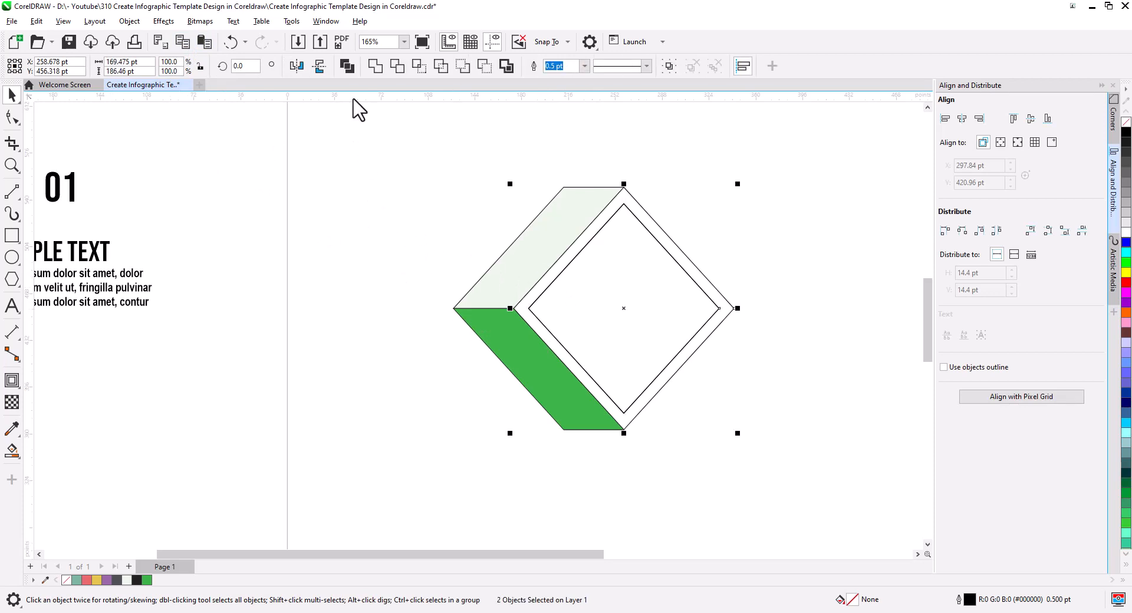
pyautogui.click(351, 68)
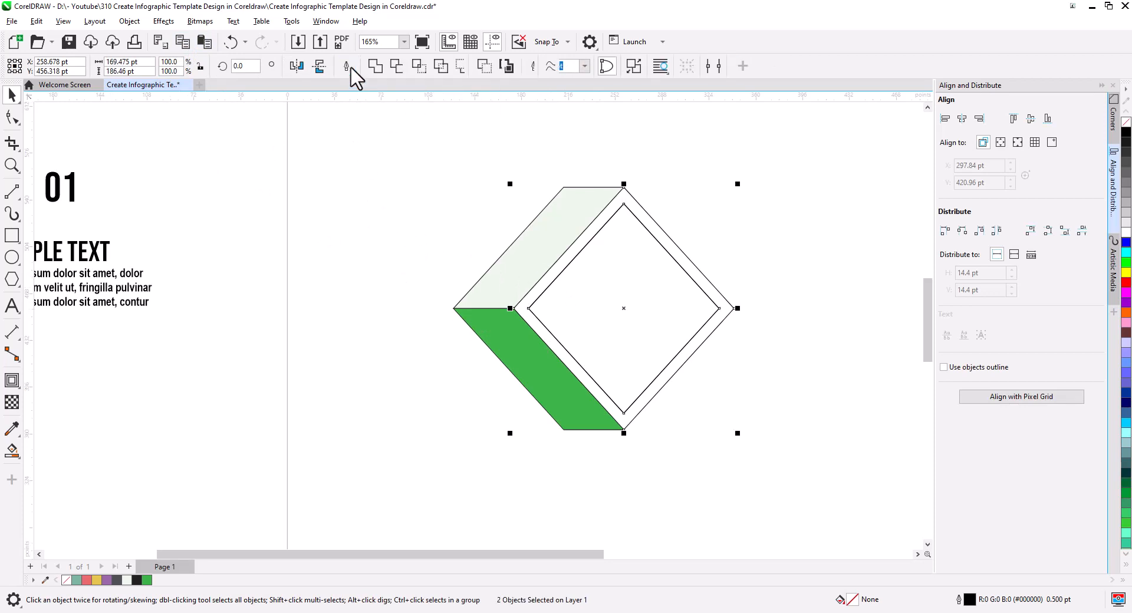
pyautogui.click(399, 246)
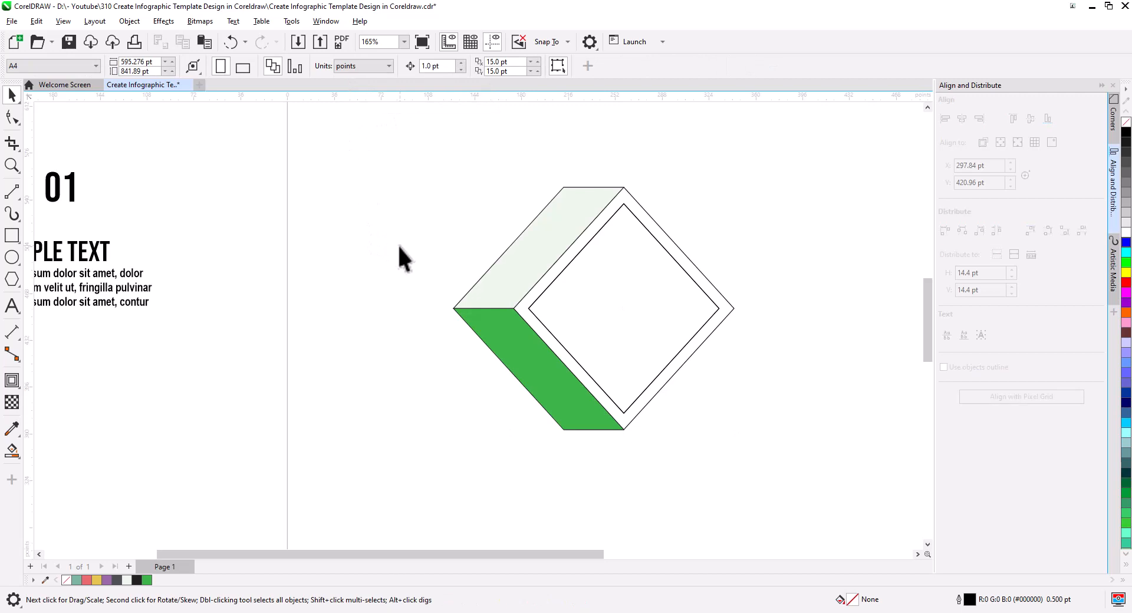
# Fill the diamond frame with the muted teal from the document palette.
pyautogui.click(528, 318)
pyautogui.click(77, 580)
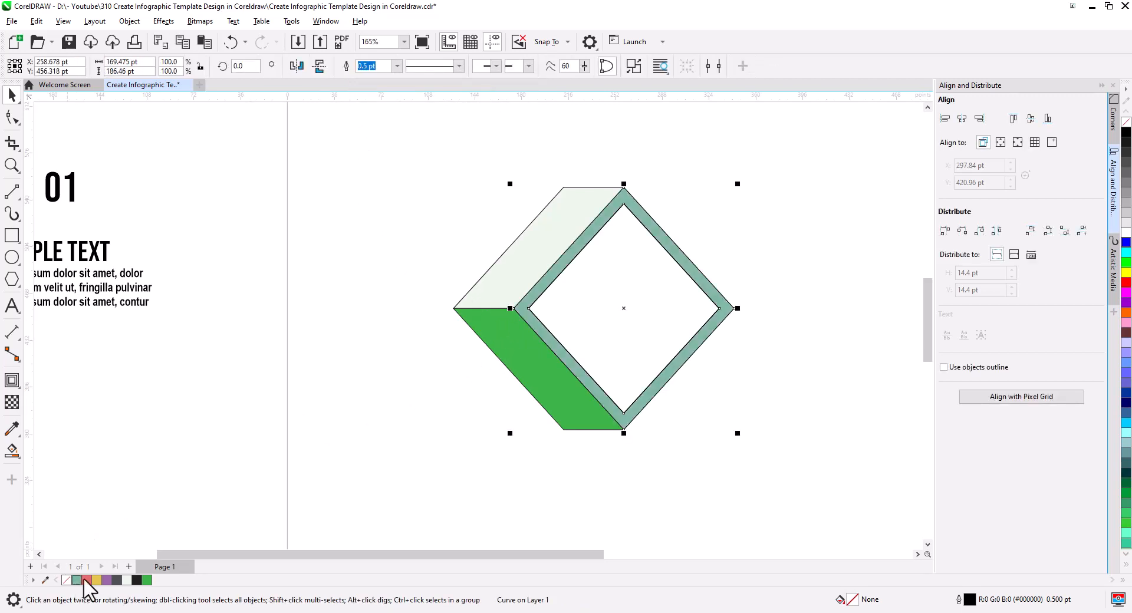
pyautogui.click(278, 435)
# Fill both side faces of the diamond block with the muted teal from the document palette.
pyautogui.click(513, 277)
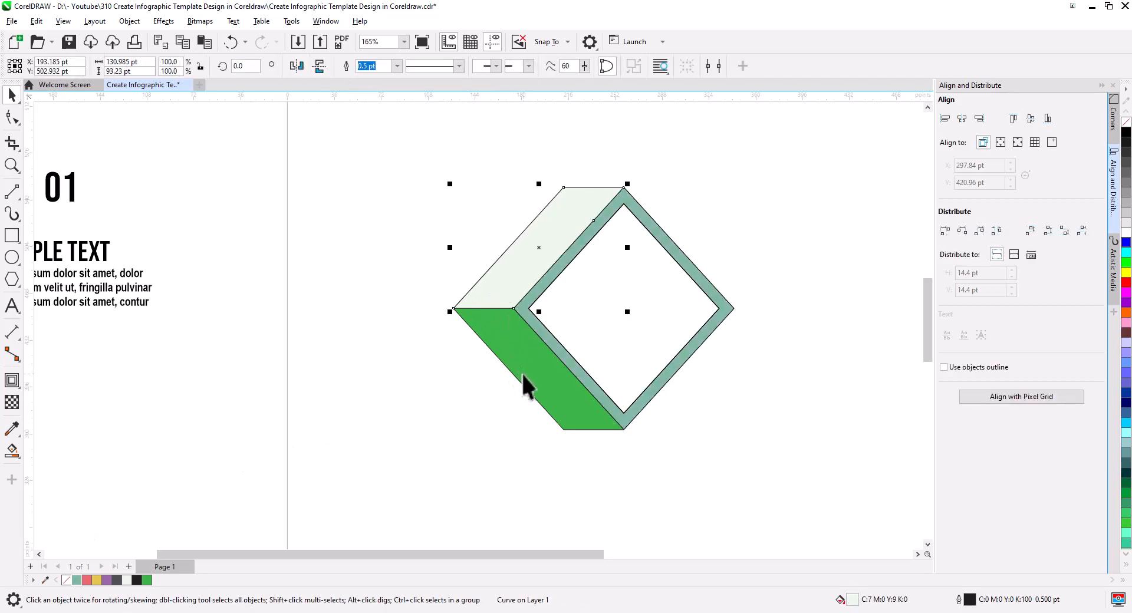
pyautogui.keyDown('shift'); pyautogui.click(521, 372); pyautogui.keyUp('shift')
pyautogui.click(77, 580)
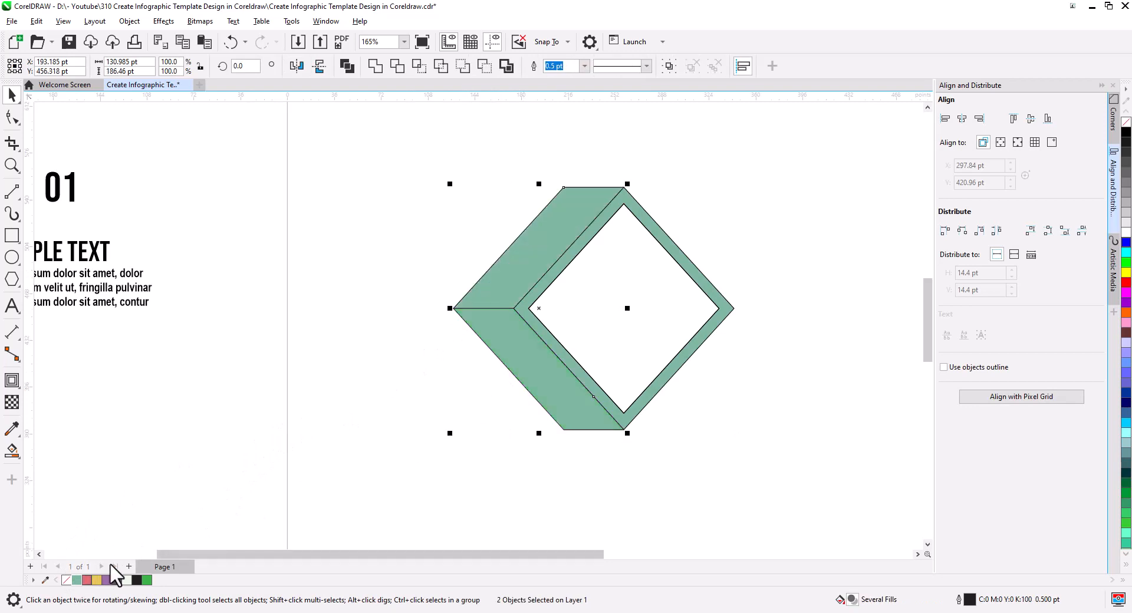
# Darken the diamond frame by one step of black and the lower side face to #537968.
pyautogui.click(470, 398)
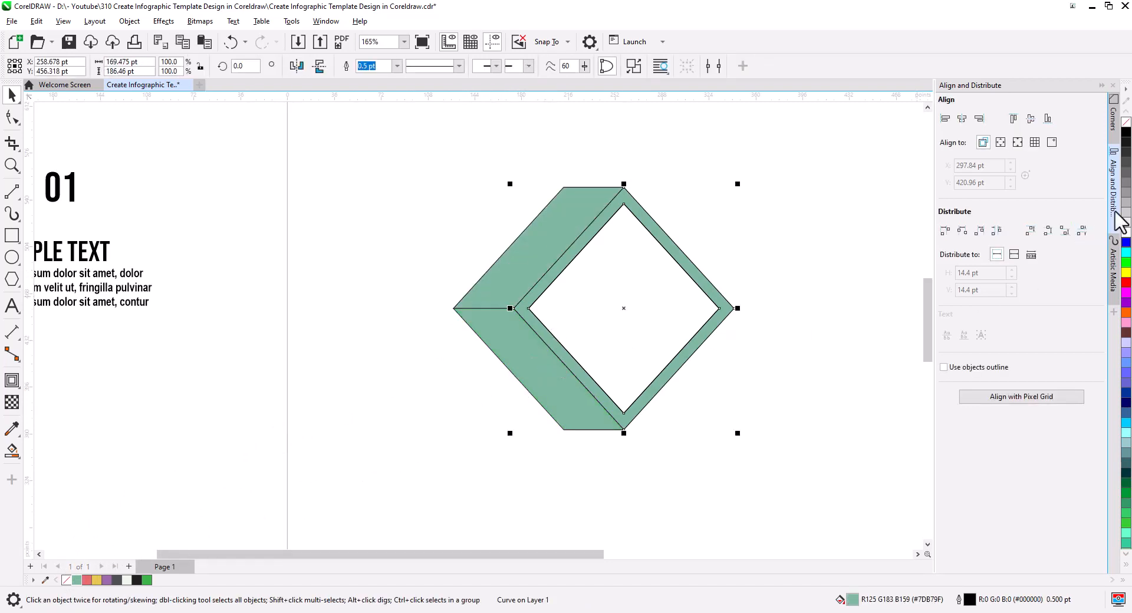
pyautogui.keyDown('ctrl'); pyautogui.click(1127, 135); pyautogui.keyUp('ctrl')
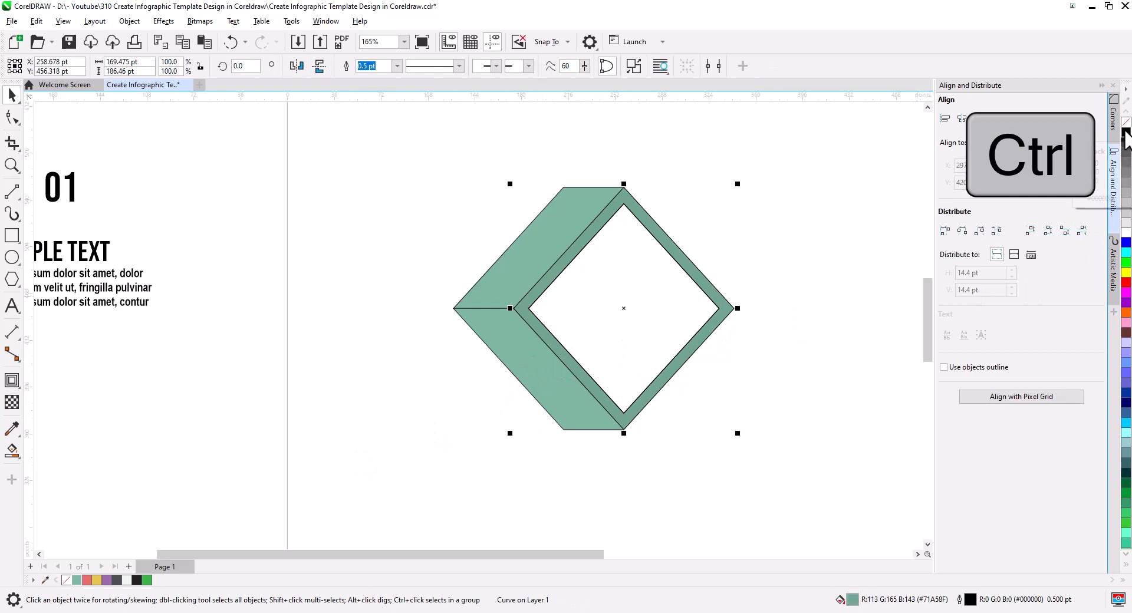
pyautogui.keyDown('ctrl'); pyautogui.click(591, 395); pyautogui.keyUp('ctrl')
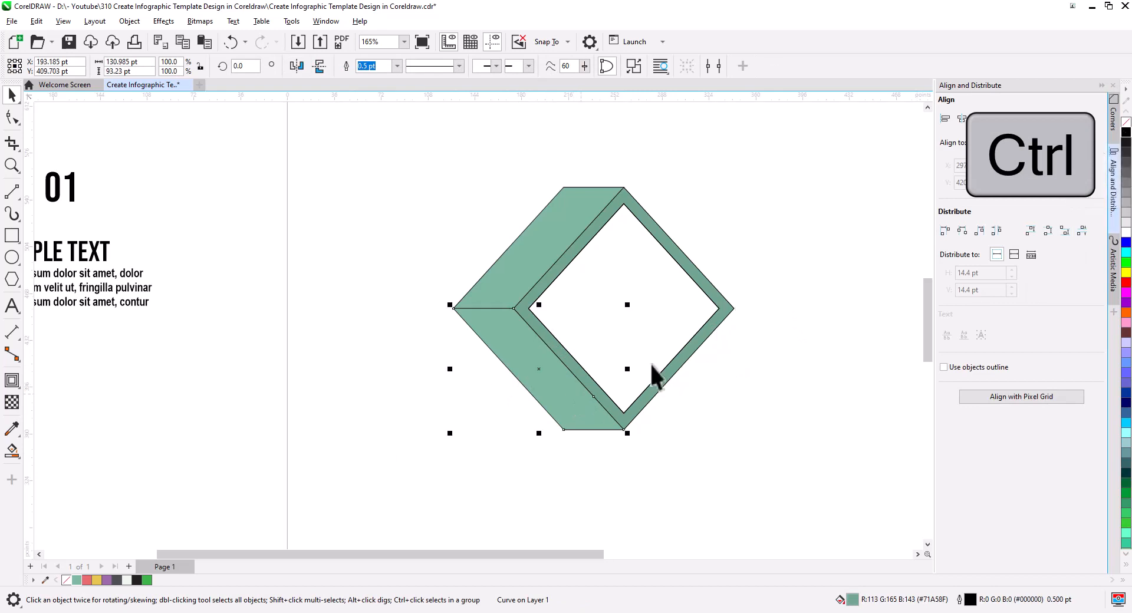
pyautogui.keyDown('ctrl'); pyautogui.click(1126, 135); pyautogui.keyUp('ctrl')
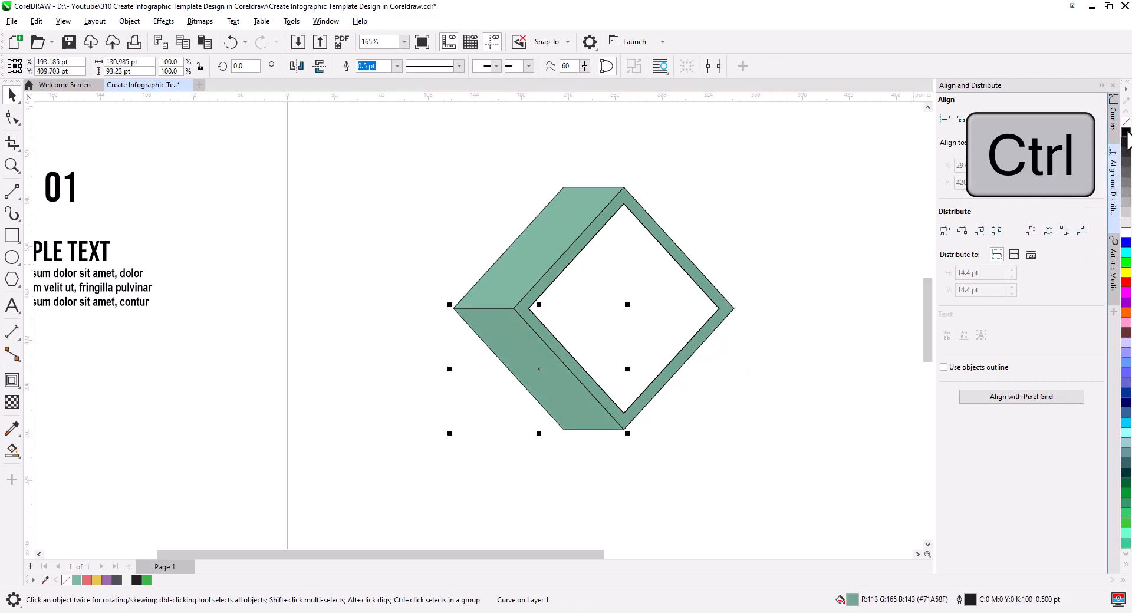
pyautogui.keyDown('ctrl'); pyautogui.click(1127, 134); pyautogui.keyUp('ctrl')
pyautogui.keyDown('ctrl'); pyautogui.click(1127, 134); pyautogui.keyUp('ctrl')
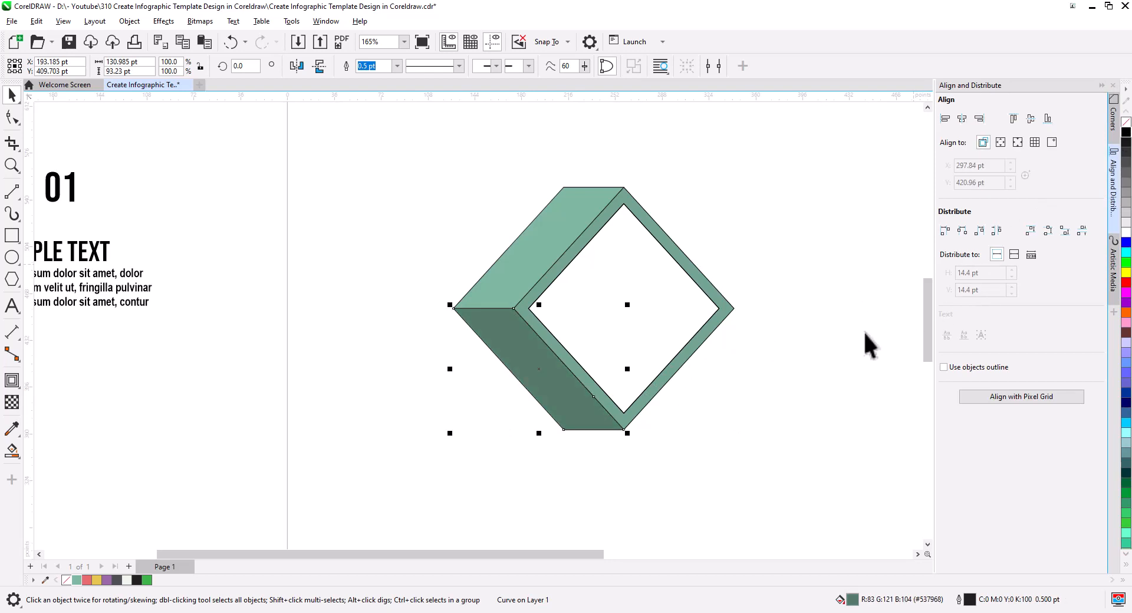
# Remove the outlines from all pieces of the diamond block.
pyautogui.moveTo(741, 475); pyautogui.dragTo(420, 148)
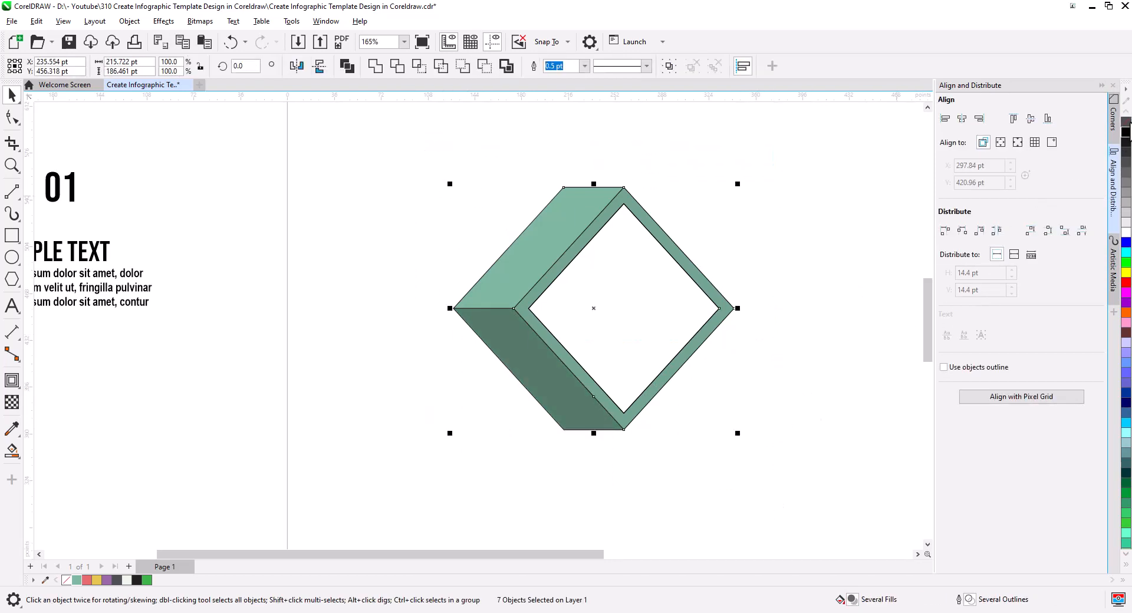
pyautogui.rightClick(1126, 122)
pyautogui.click(807, 311)
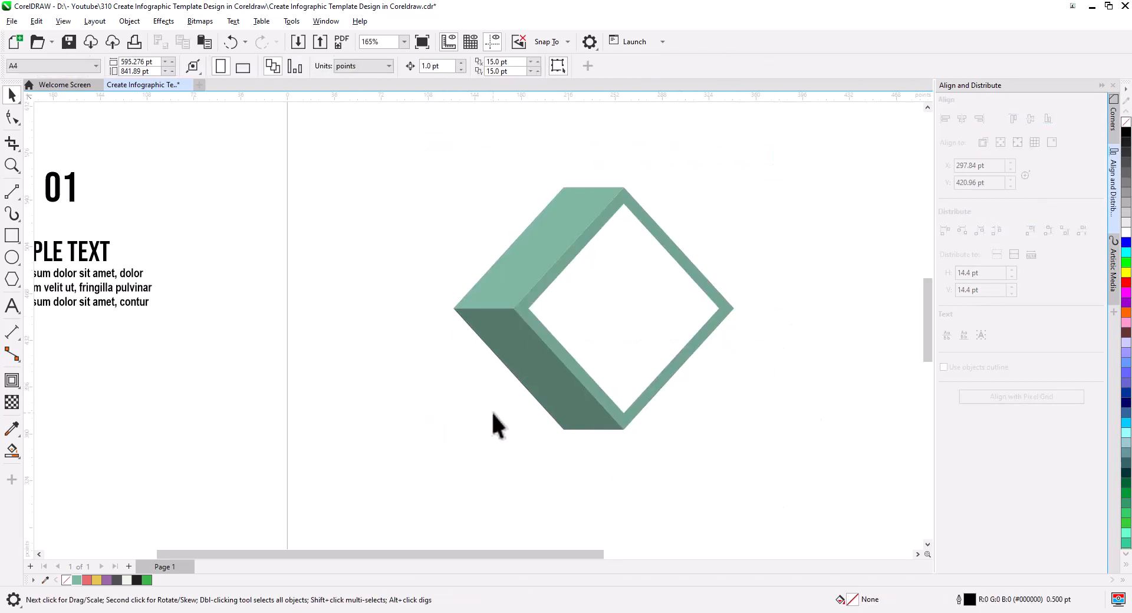
# Fill the inner front diamond with the muted teal and darken it with black tints to #3D584D.
pyautogui.click(610, 317)
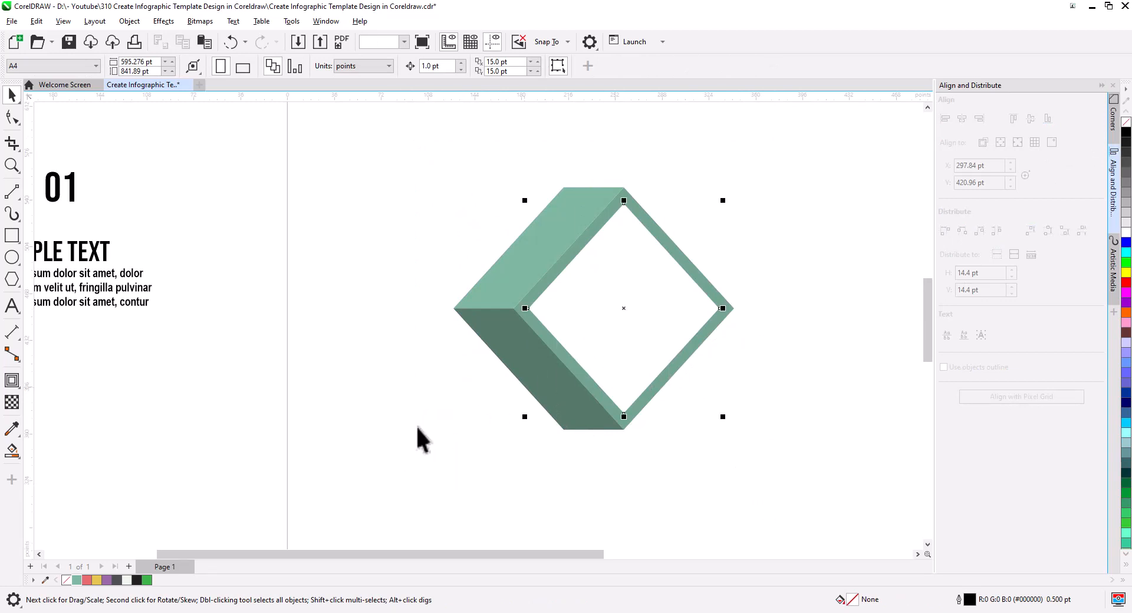
pyautogui.click(77, 580)
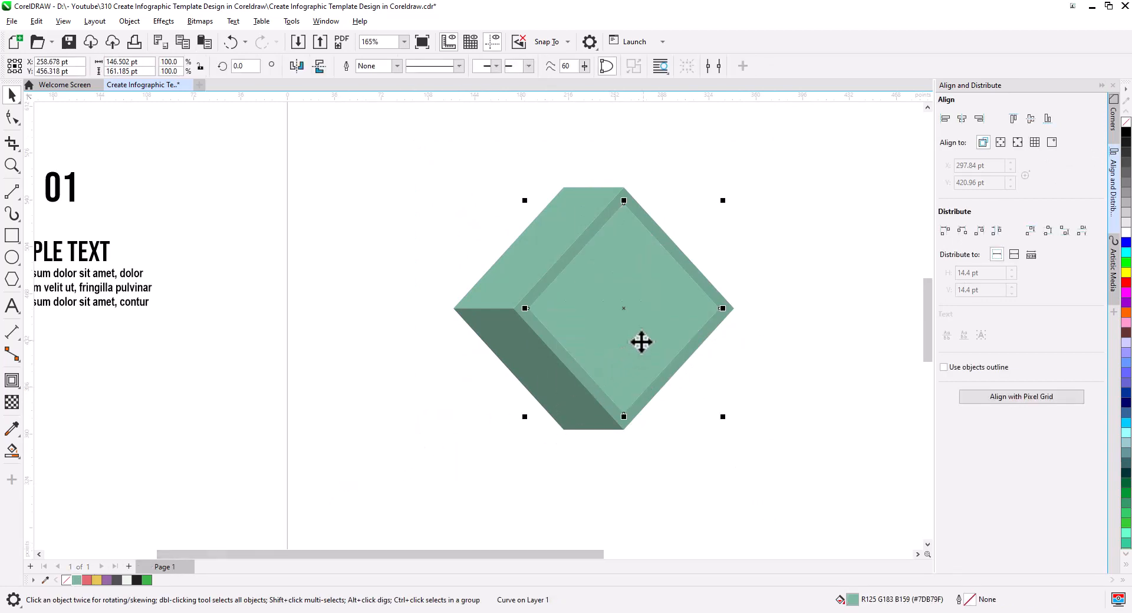
pyautogui.keyDown('ctrl'); pyautogui.click(1126, 132); pyautogui.keyUp('ctrl')
pyautogui.keyDown('ctrl'); pyautogui.click(1126, 132); pyautogui.keyUp('ctrl')
pyautogui.keyDown('ctrl'); pyautogui.click(1126, 132); pyautogui.keyUp('ctrl')
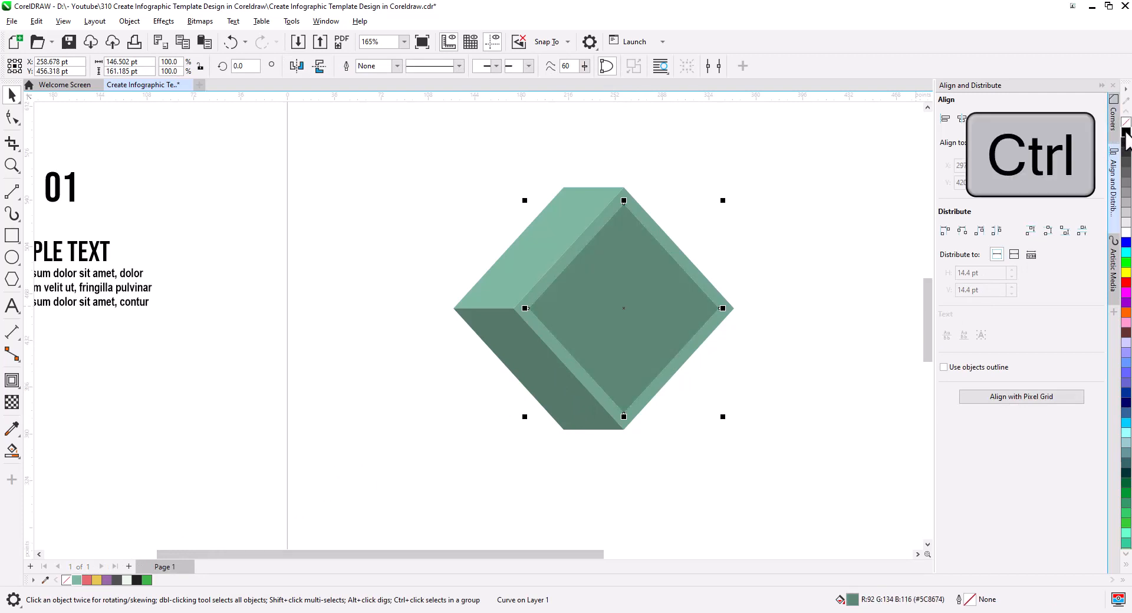
pyautogui.keyDown('ctrl'); pyautogui.click(1126, 132); pyautogui.keyUp('ctrl')
pyautogui.keyDown('ctrl'); pyautogui.click(1125, 132); pyautogui.keyUp('ctrl')
pyautogui.keyDown('ctrl'); pyautogui.click(1125, 132); pyautogui.keyUp('ctrl')
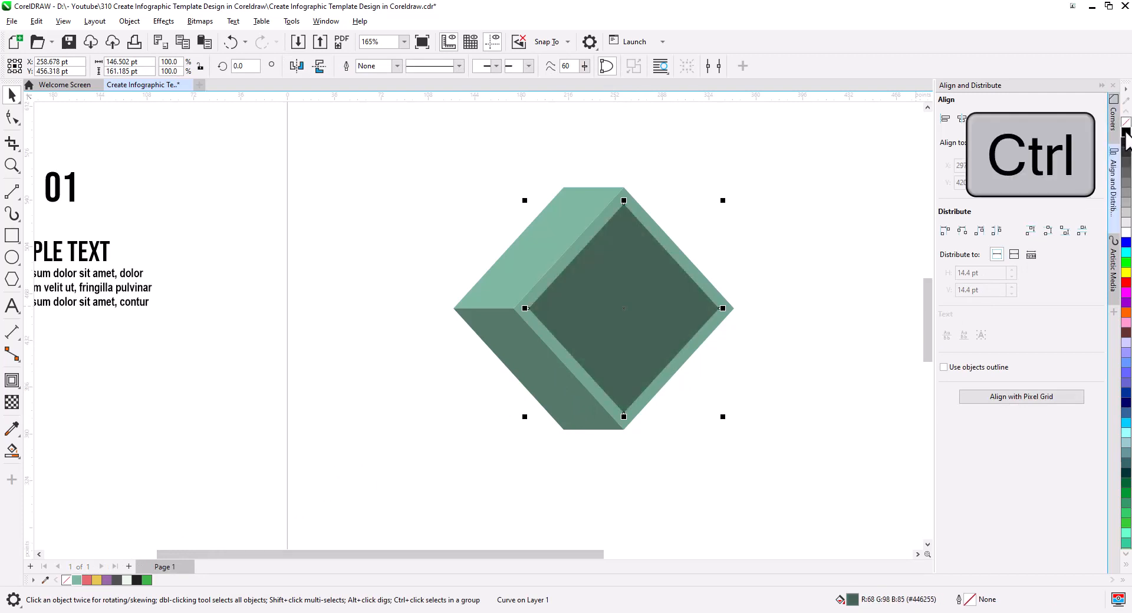
pyautogui.keyDown('ctrl'); pyautogui.click(1124, 134); pyautogui.keyUp('ctrl')
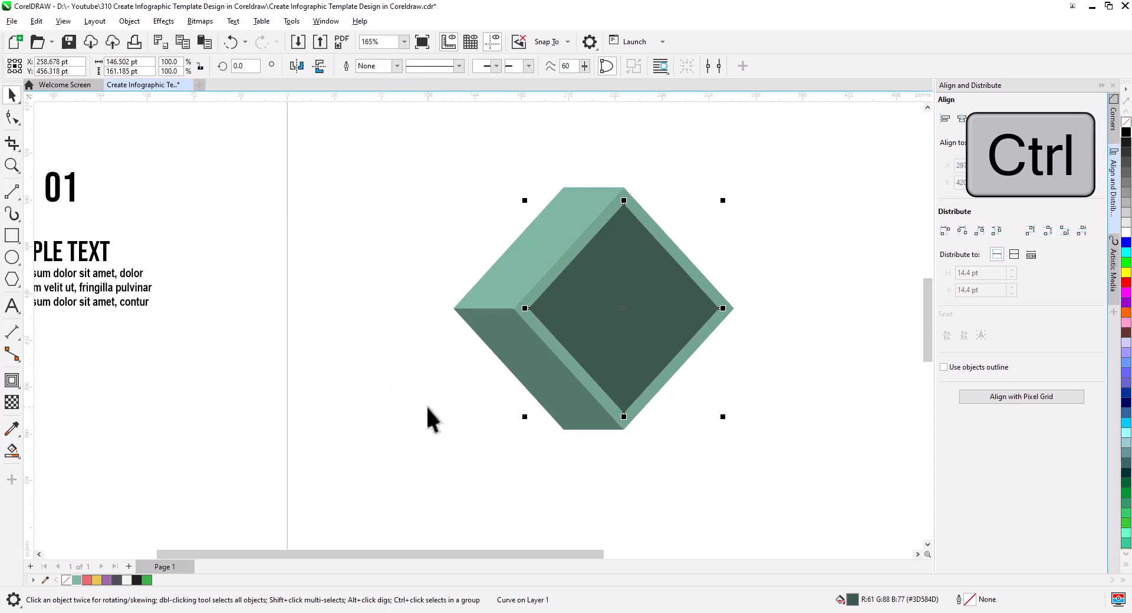
pyautogui.click(510, 401)
# Darken the frame around the inner diamond by one more step of black.
pyautogui.scroll(-1, 511, 401)
pyautogui.scroll(1, 557, 425)
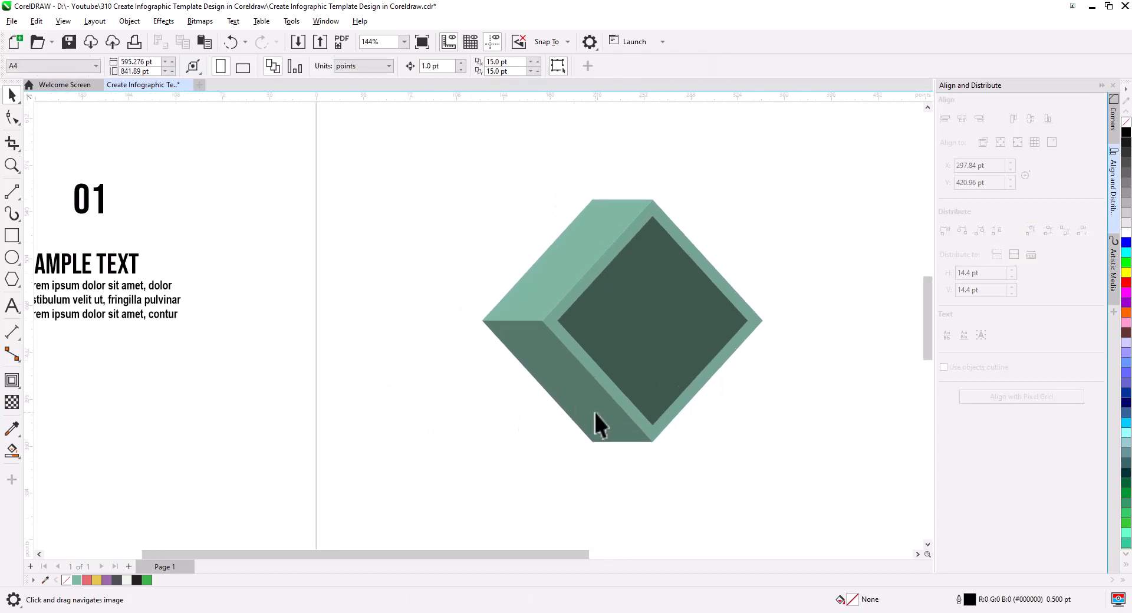
pyautogui.scroll(1, 596, 412)
pyautogui.moveTo(619, 424); pyautogui.dragTo(521, 409)
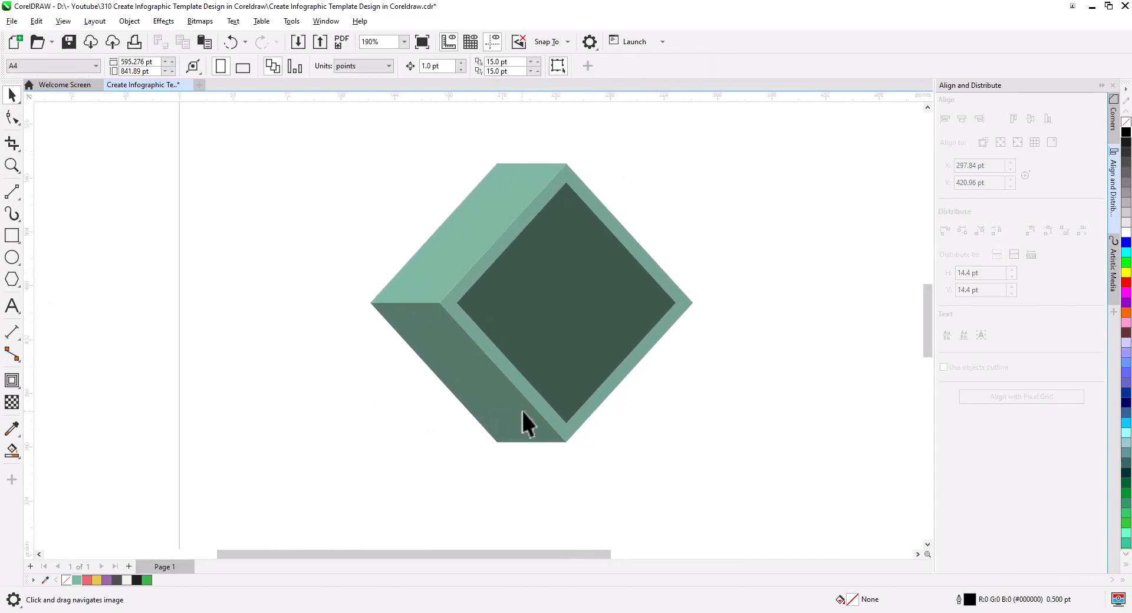
pyautogui.click(464, 324)
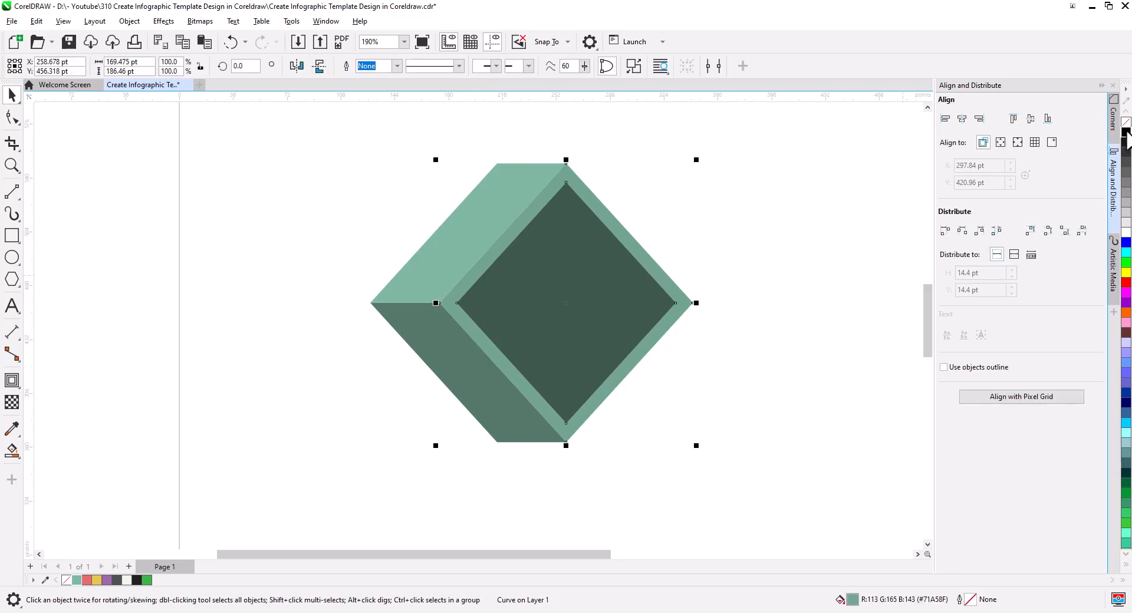
pyautogui.click(632, 443)
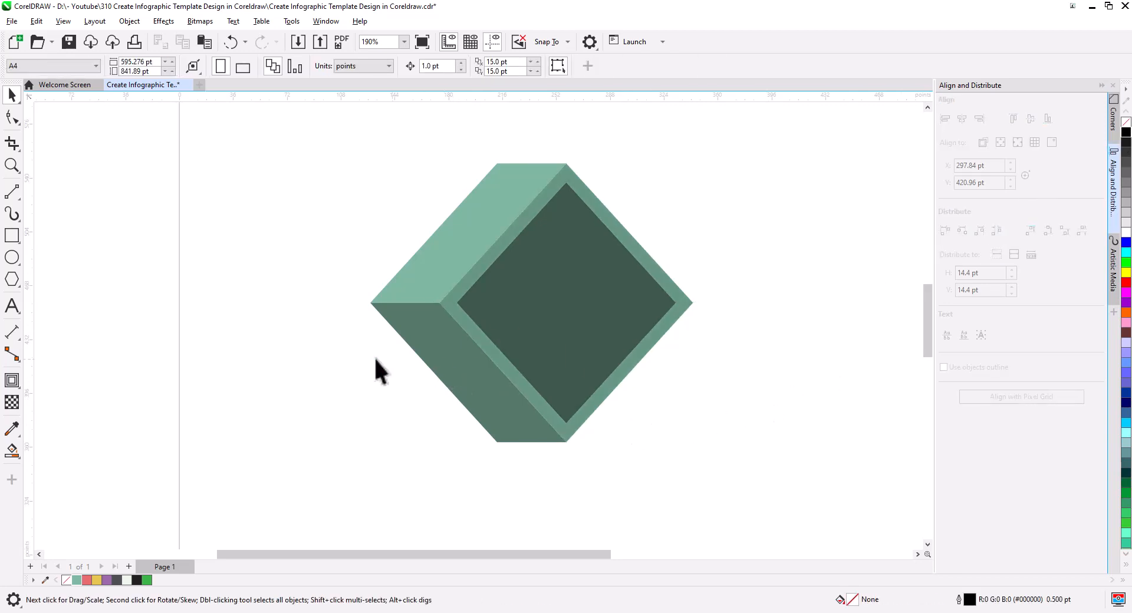
# Draw a right-pointing arrow common shape, about 213 by 86 pt, starting near the middle of the inner diamond.
pyautogui.click(21, 285)
pyautogui.click(79, 340)
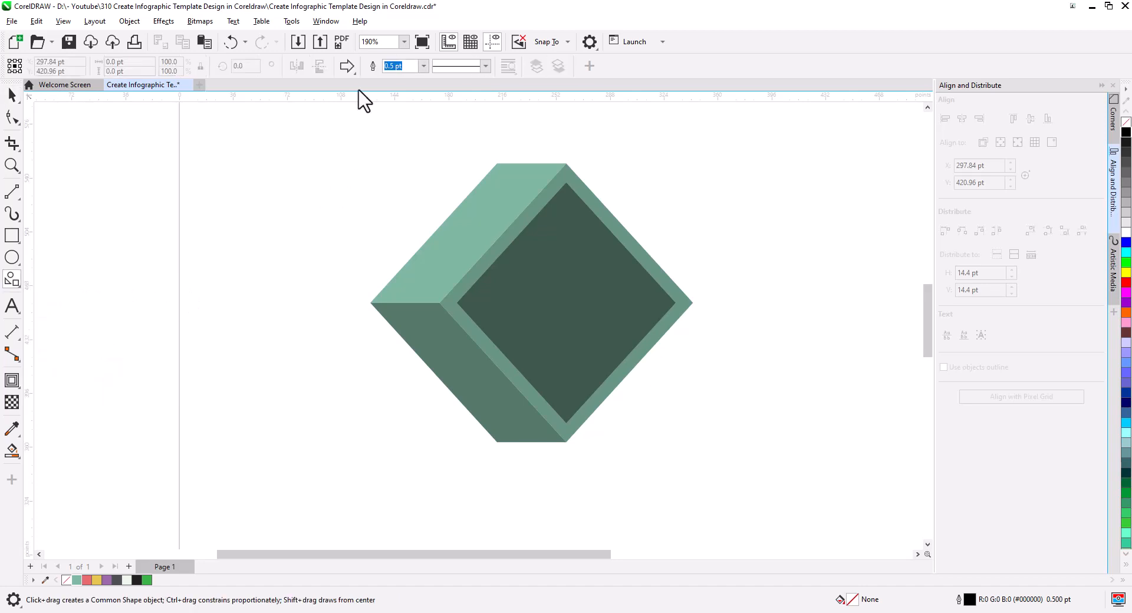
pyautogui.click(347, 66)
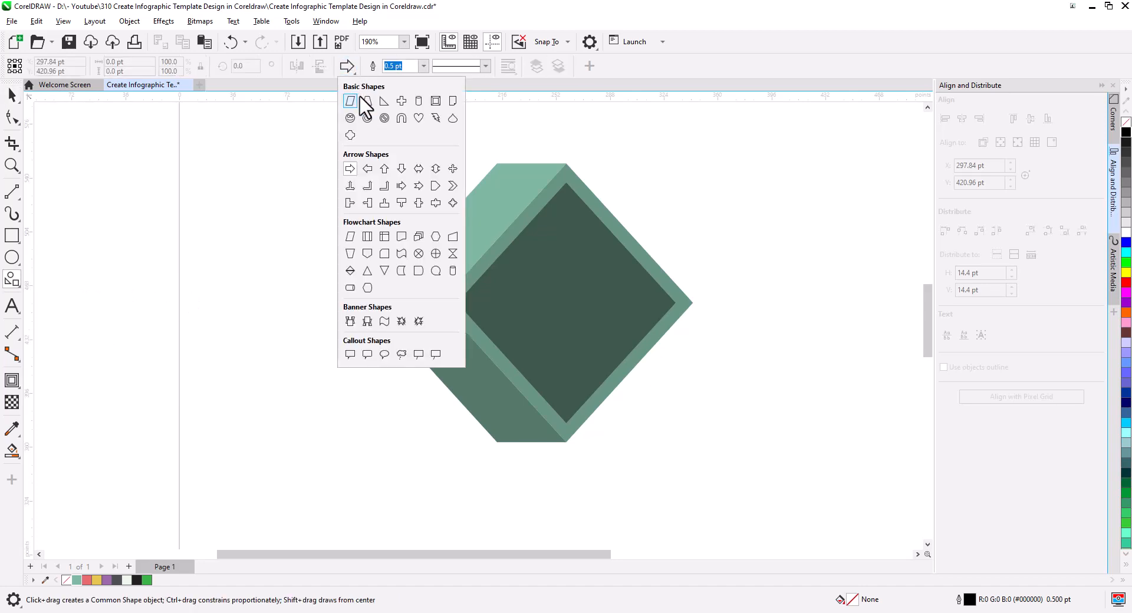
pyautogui.click(354, 184)
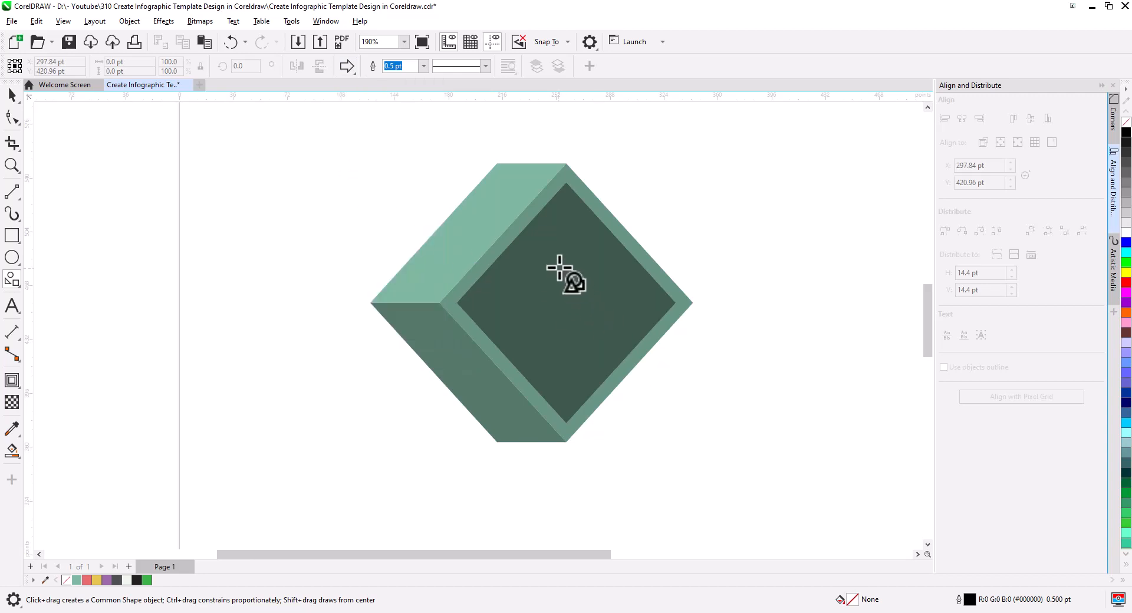
pyautogui.moveTo(561, 255); pyautogui.dragTo(881, 384)
pyautogui.click(12, 95)
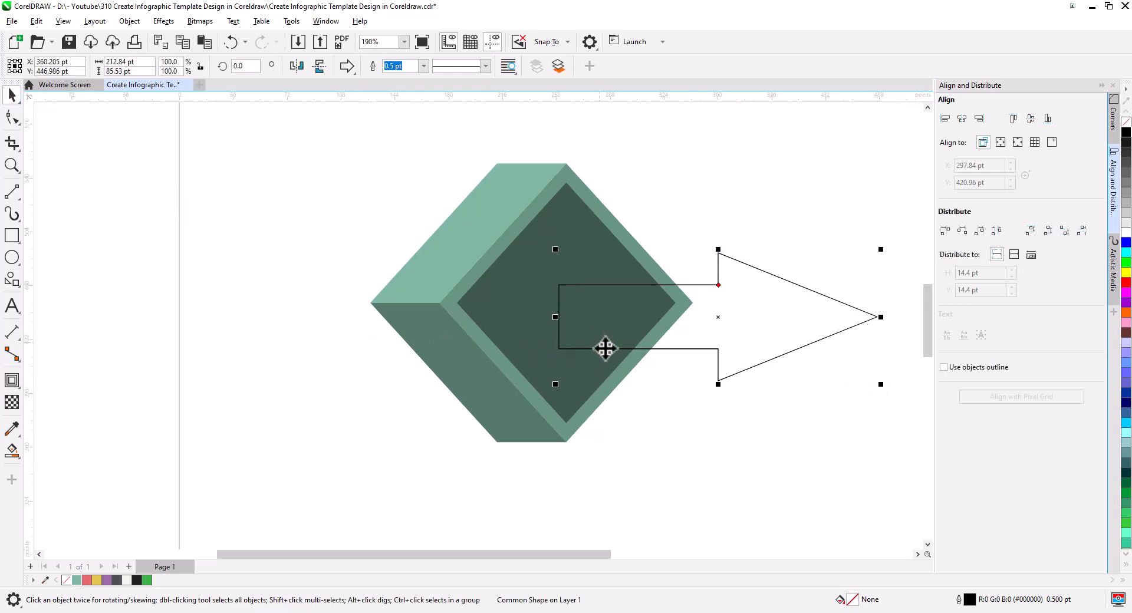
# Stretch the arrow to about 139 pt tall and align its vertical centre with the inner diamond.
pyautogui.scroll(-2, 605, 349)
pyautogui.moveTo(673, 243); pyautogui.dragTo(676, 180)
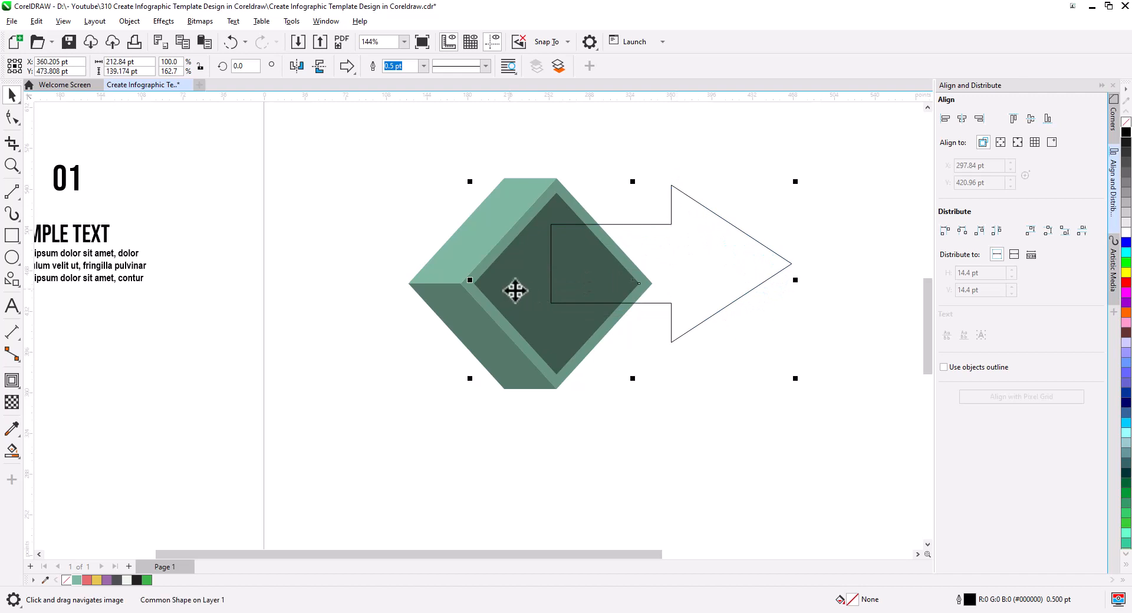
pyautogui.keyDown('shift'); pyautogui.click(515, 291); pyautogui.keyUp('shift')
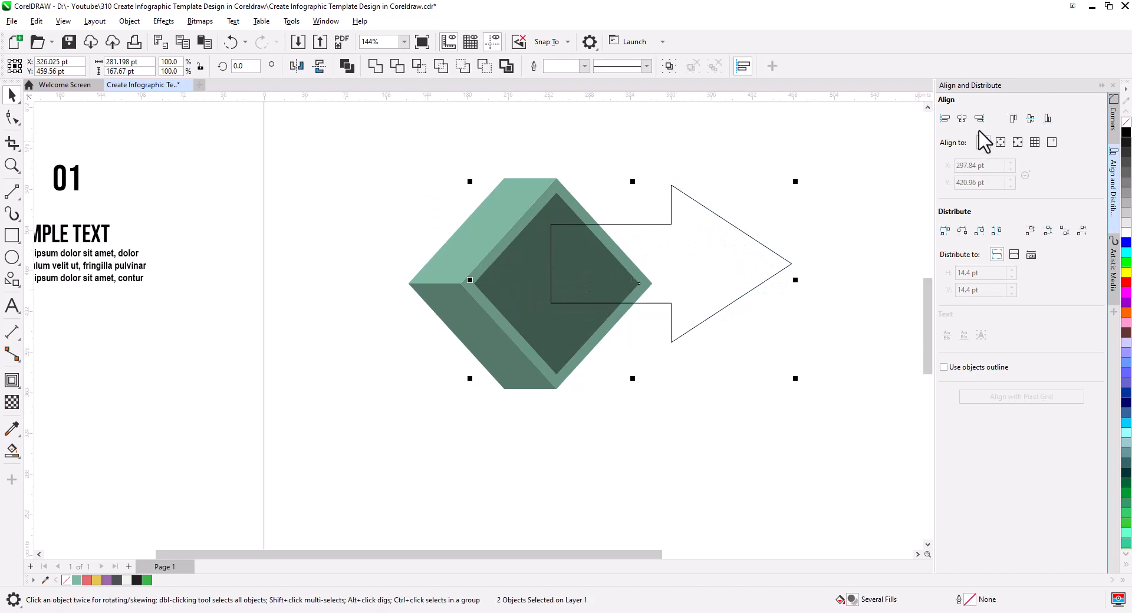
pyautogui.click(1031, 118)
pyautogui.click(702, 329)
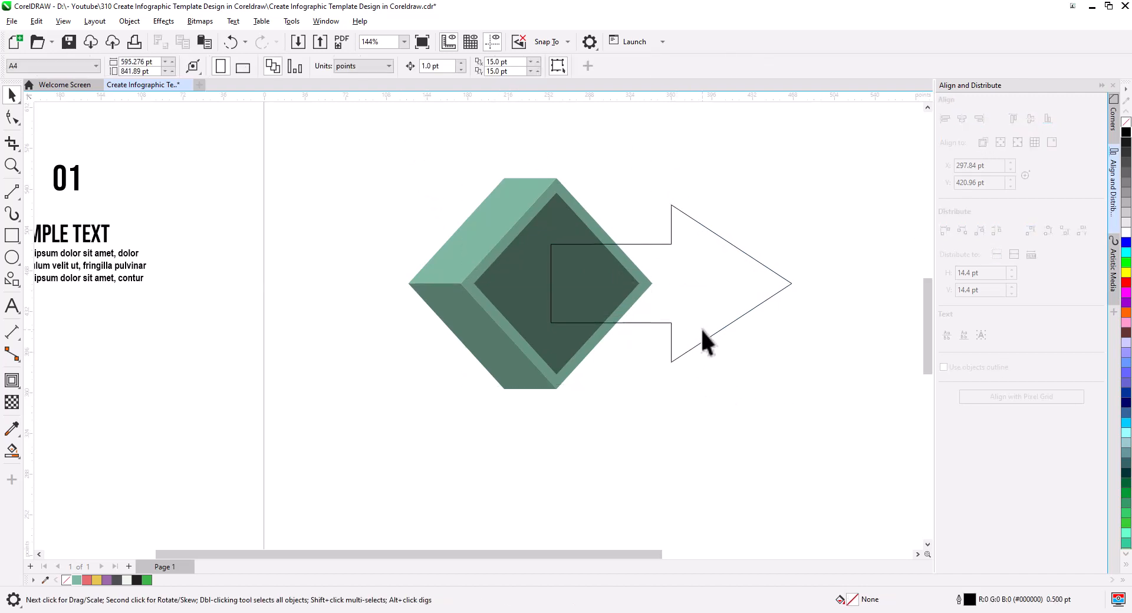
# Convert the arrow to curves, extend its tail left over the side faces and shift its head slightly right.
pyautogui.click(685, 333)
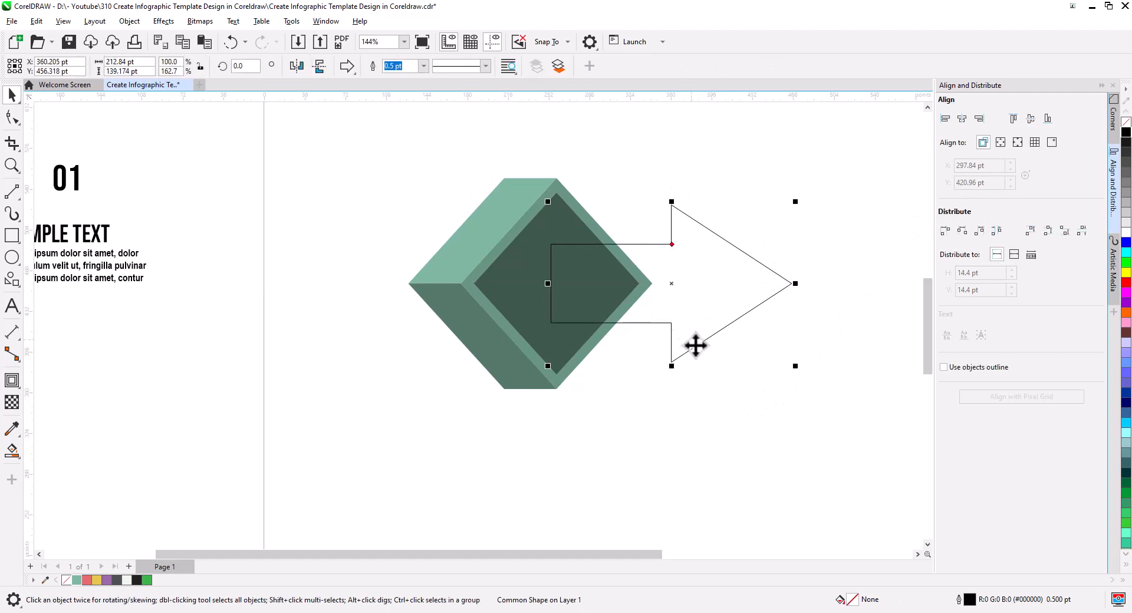
pyautogui.rightClick(698, 344)
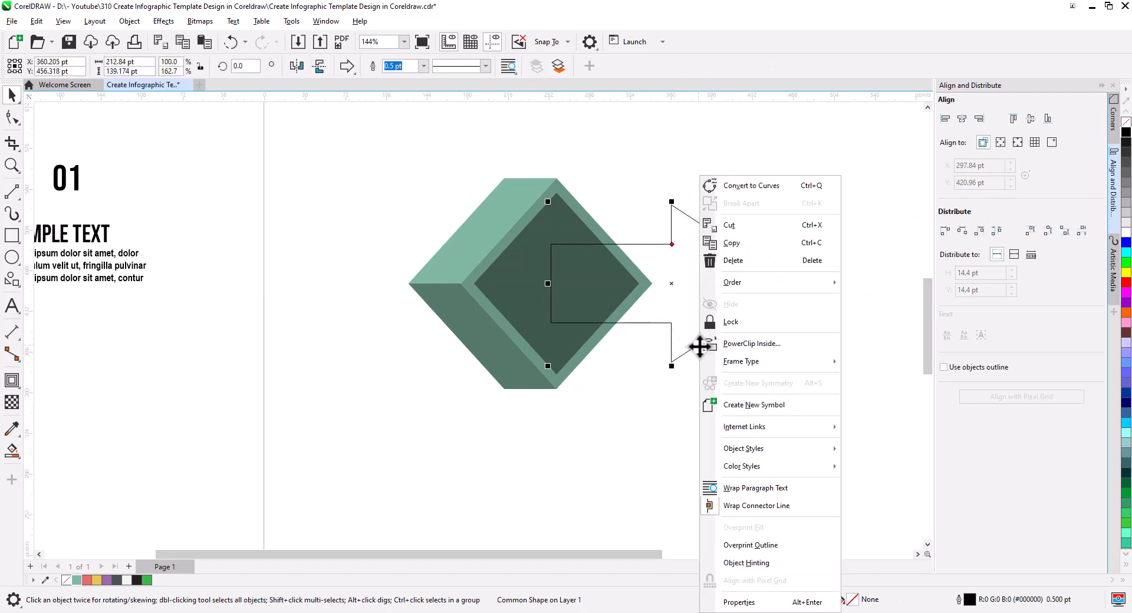
pyautogui.click(760, 186)
pyautogui.click(6, 119)
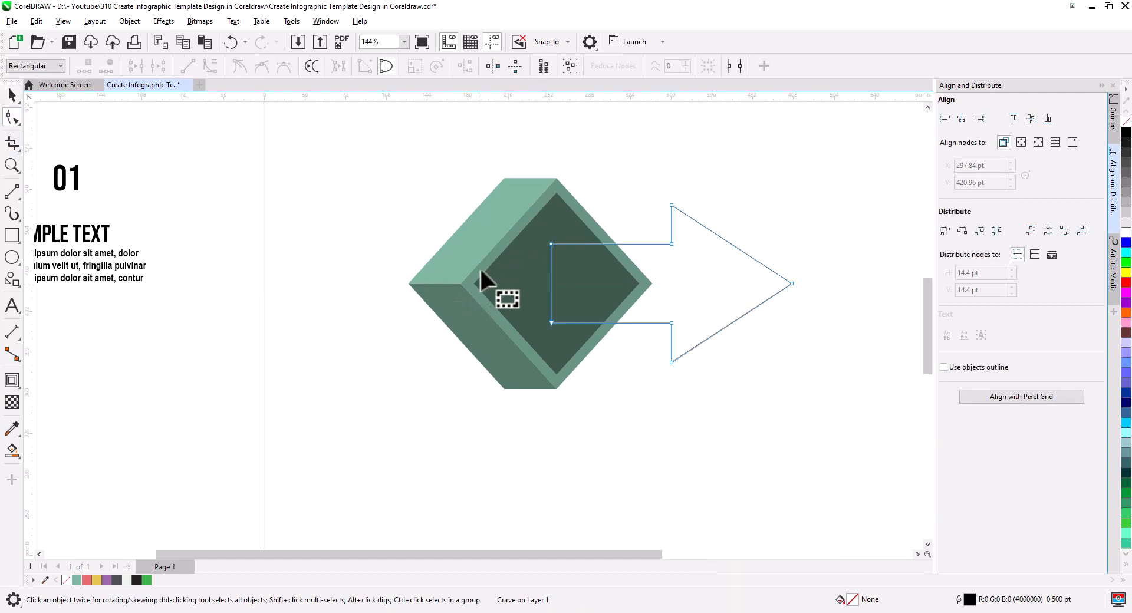
pyautogui.moveTo(500, 219); pyautogui.dragTo(602, 366)
pyautogui.moveTo(551, 323); pyautogui.dragTo(454, 324)
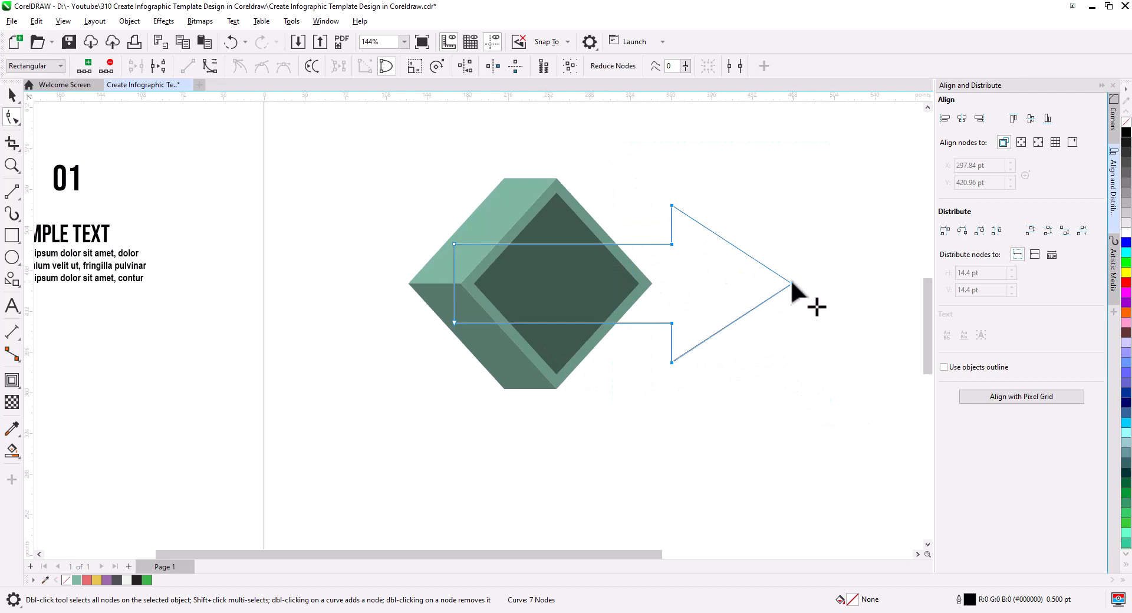
pyautogui.moveTo(792, 283); pyautogui.dragTo(811, 284)
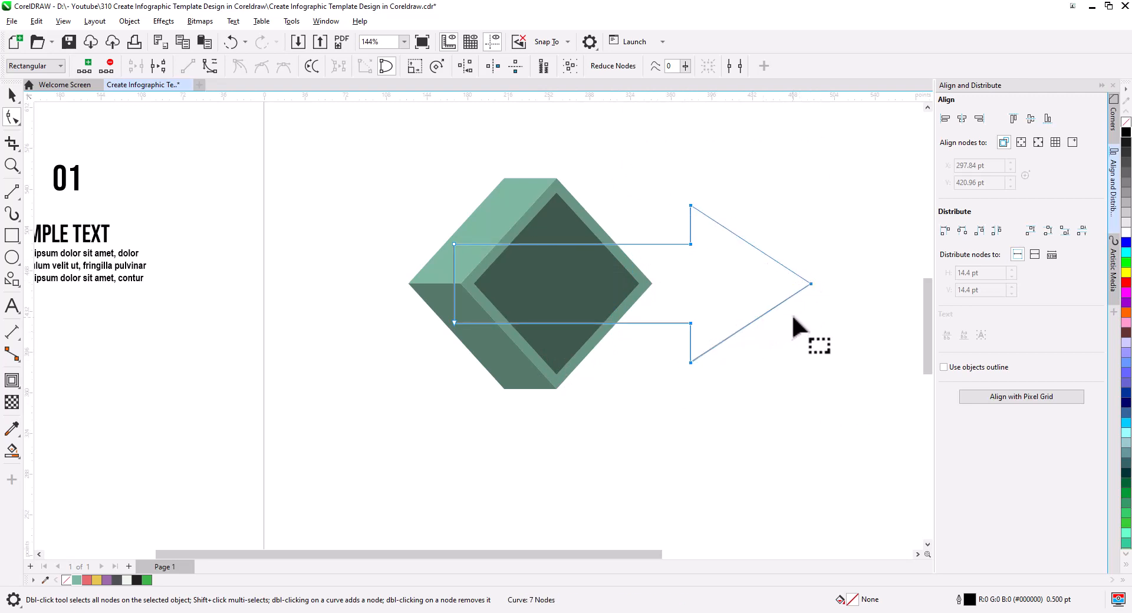
# Fillet the three outer corners of the arrowhead with a 9.693 pt radius.
pyautogui.moveTo(843, 405); pyautogui.dragTo(808, 387)
pyautogui.moveTo(715, 214); pyautogui.dragTo(717, 214)
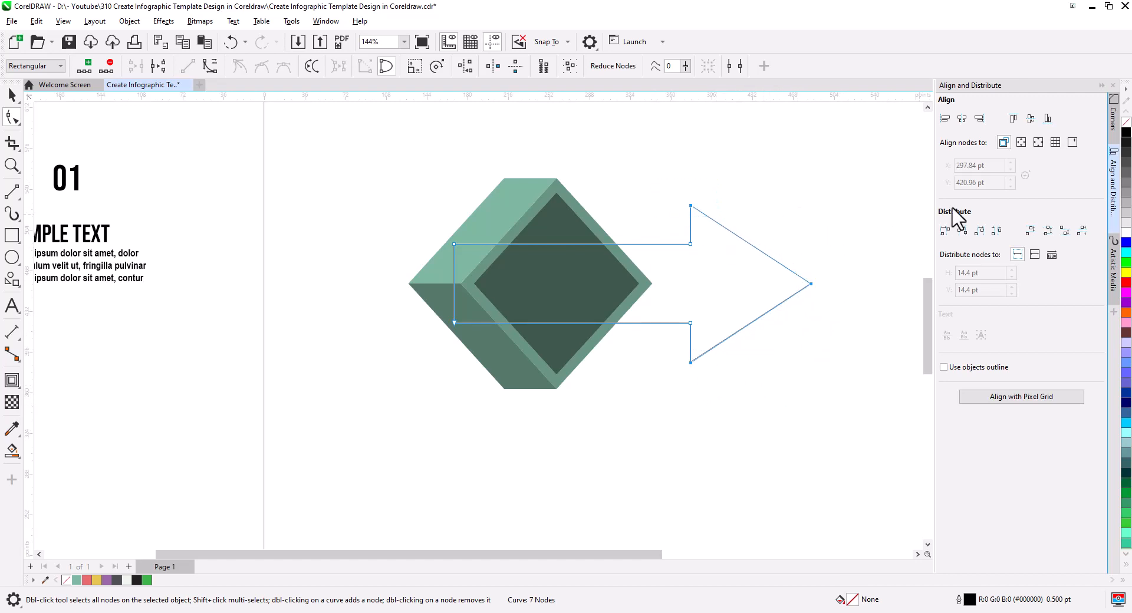
pyautogui.click(1114, 117)
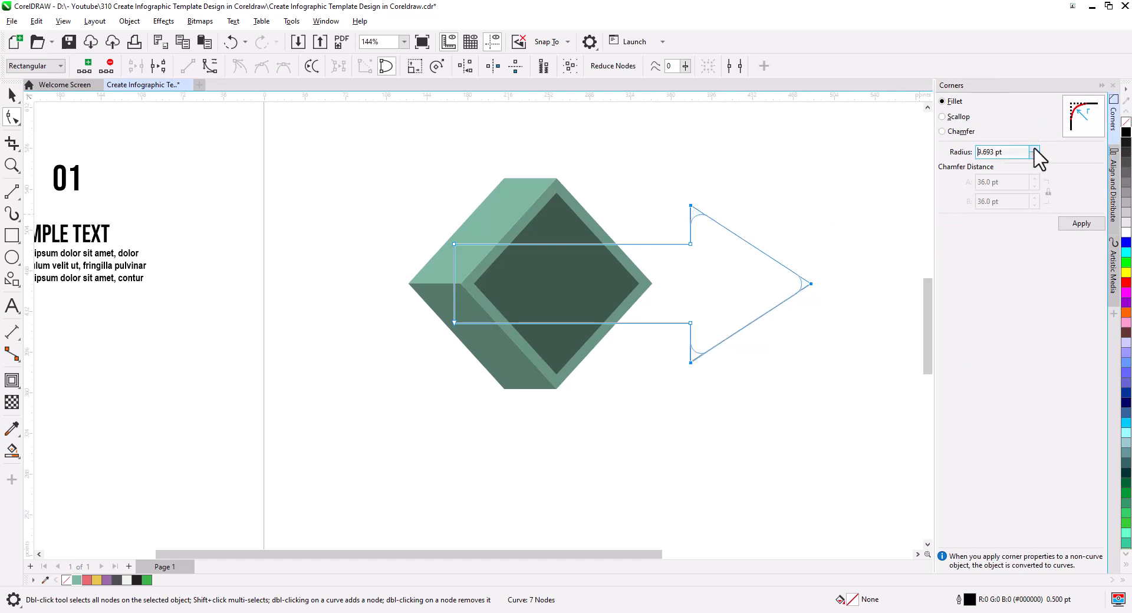
pyautogui.click(1081, 225)
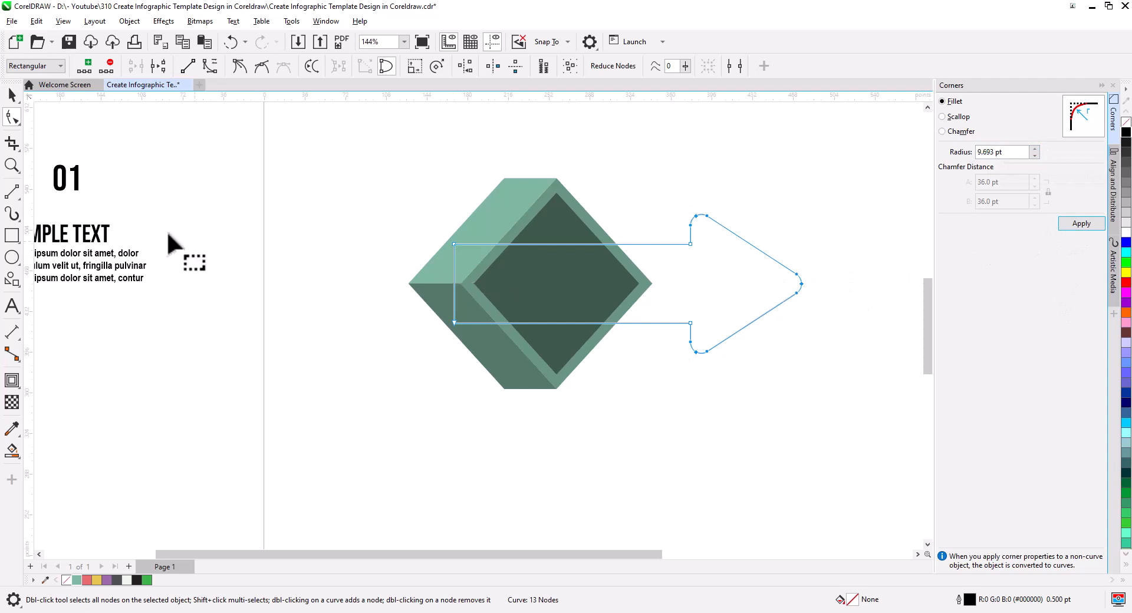
pyautogui.click(11, 96)
pyautogui.click(239, 339)
# Smart-fill the arrow's three regions green: inside the inner diamond, across the diamond's rim, and outside to the arrowhead.
pyautogui.scroll(3, 543, 360)
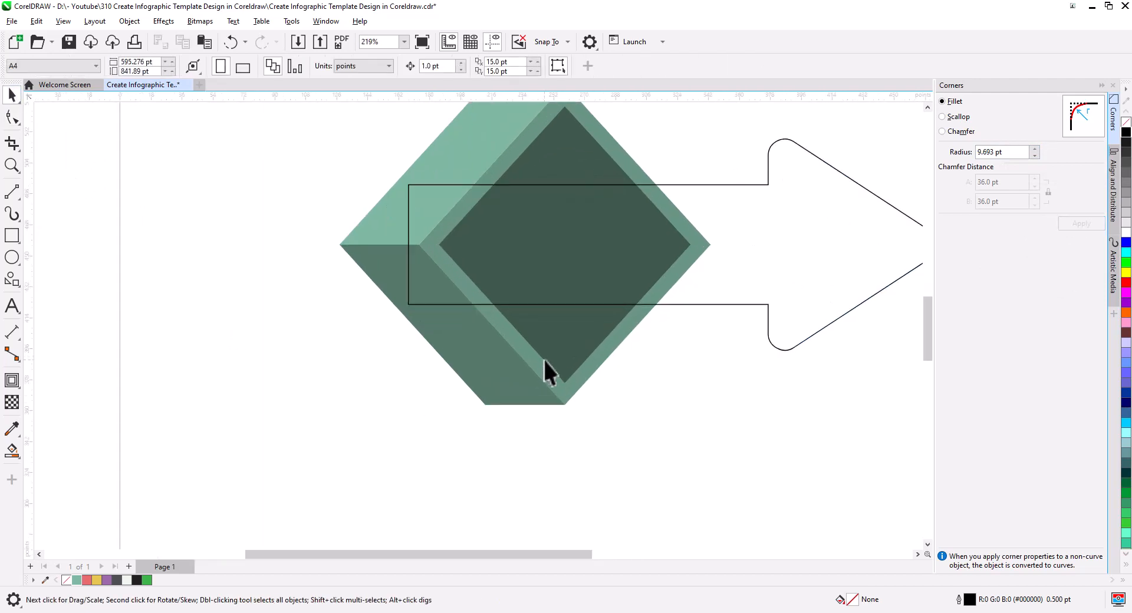
pyautogui.moveTo(547, 372); pyautogui.dragTo(498, 424)
pyautogui.click(12, 451)
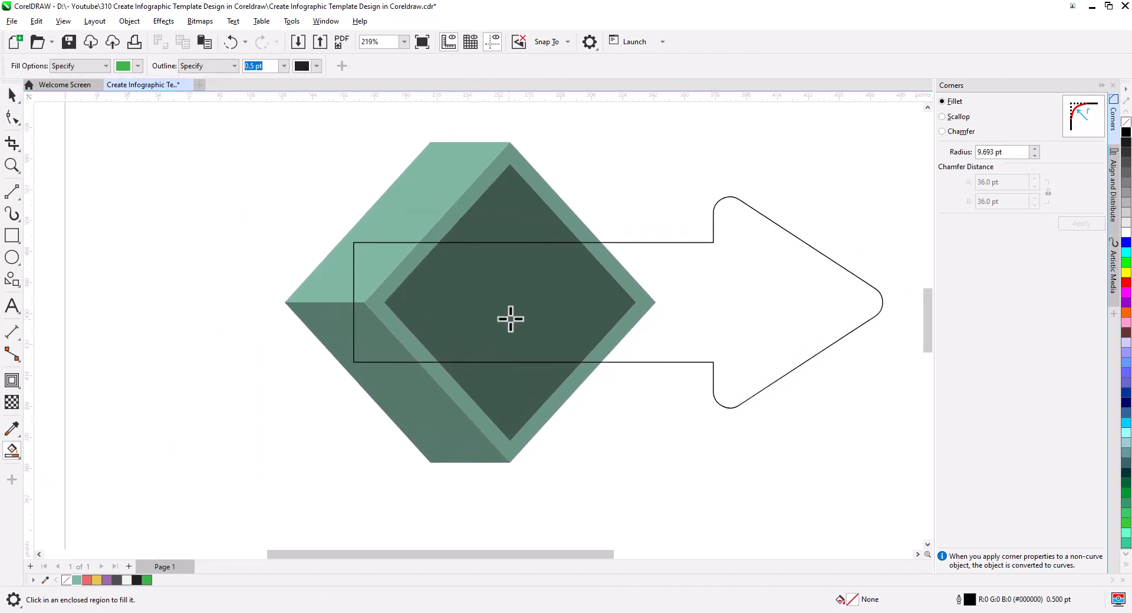
pyautogui.click(511, 316)
pyautogui.click(638, 311)
pyautogui.click(705, 311)
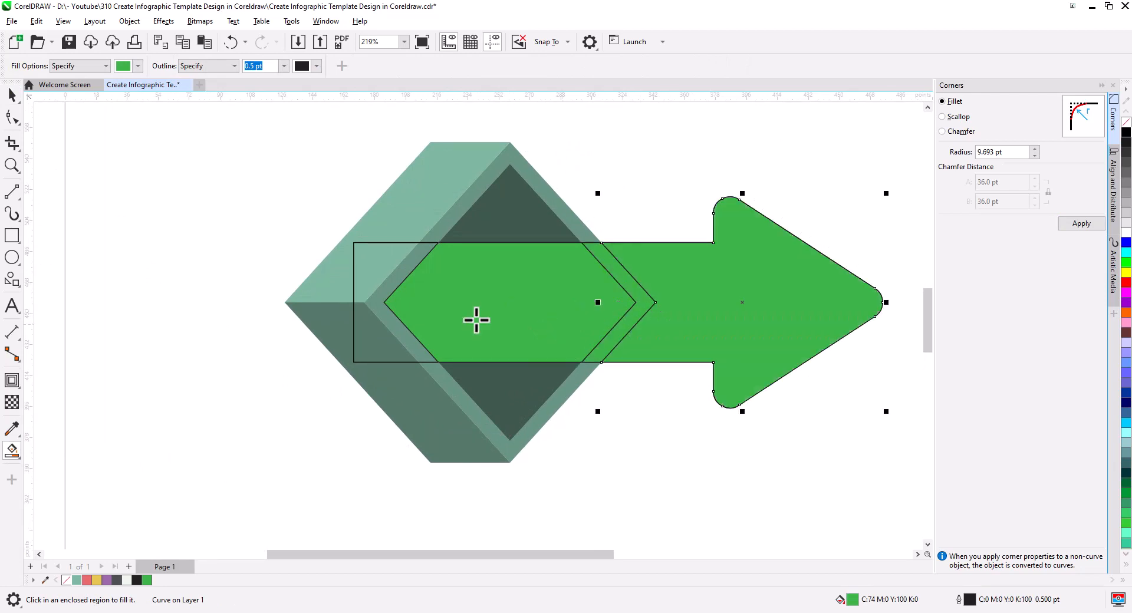
# Weld the green filled regions into one arrow shape and delete the original arrow outline.
pyautogui.click(12, 94)
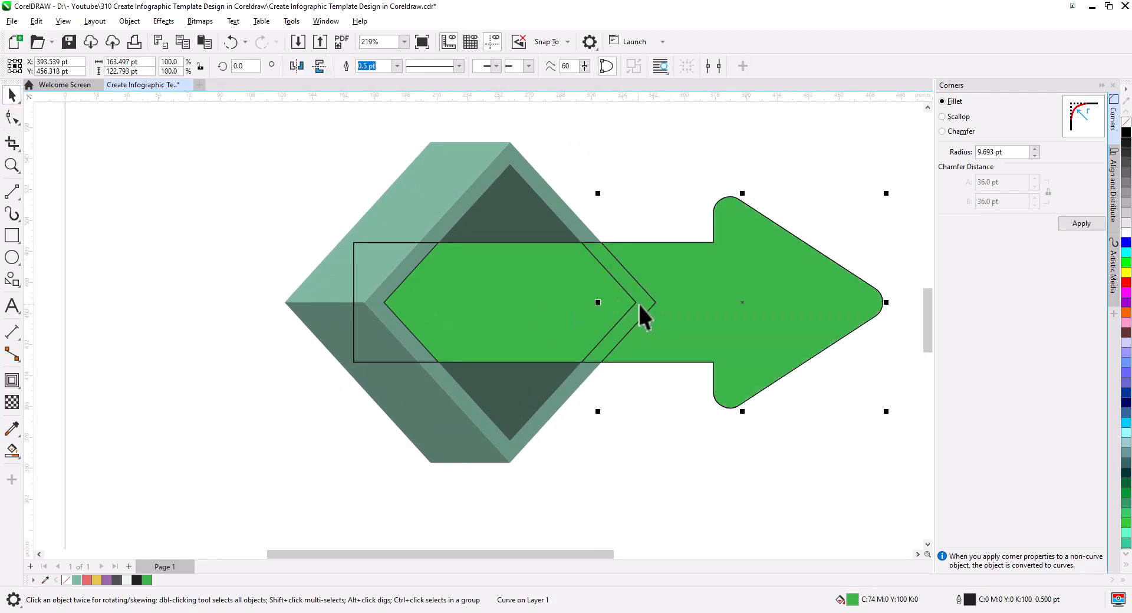
pyautogui.click(637, 304)
pyautogui.keyDown('shift'); pyautogui.click(559, 310); pyautogui.keyUp('shift')
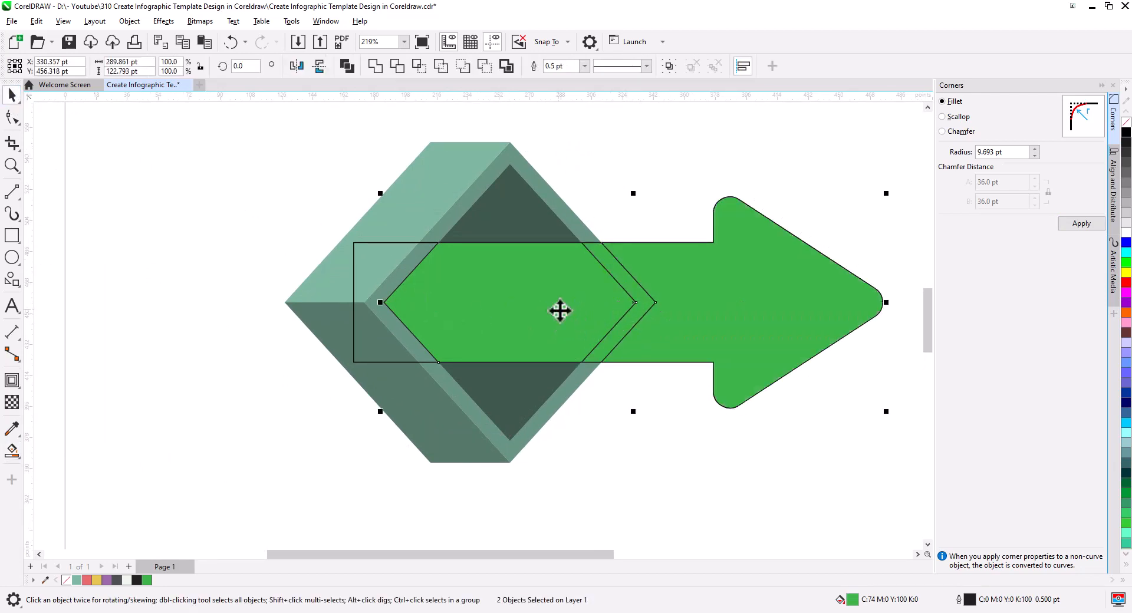
pyautogui.click(375, 66)
pyautogui.click(720, 189)
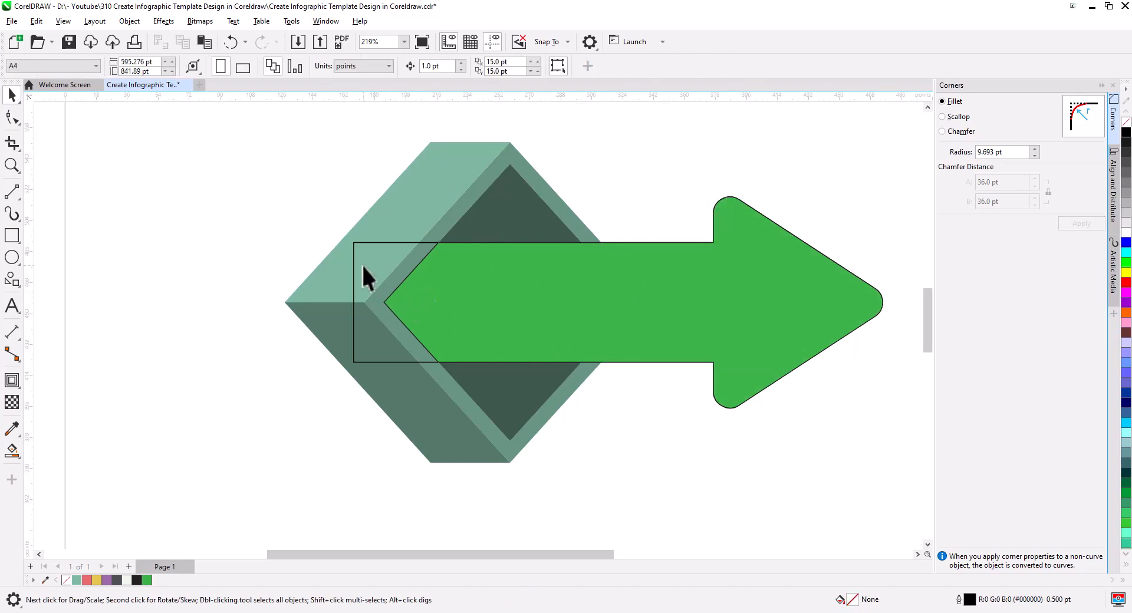
pyautogui.click(381, 308)
pyautogui.press('Delete')
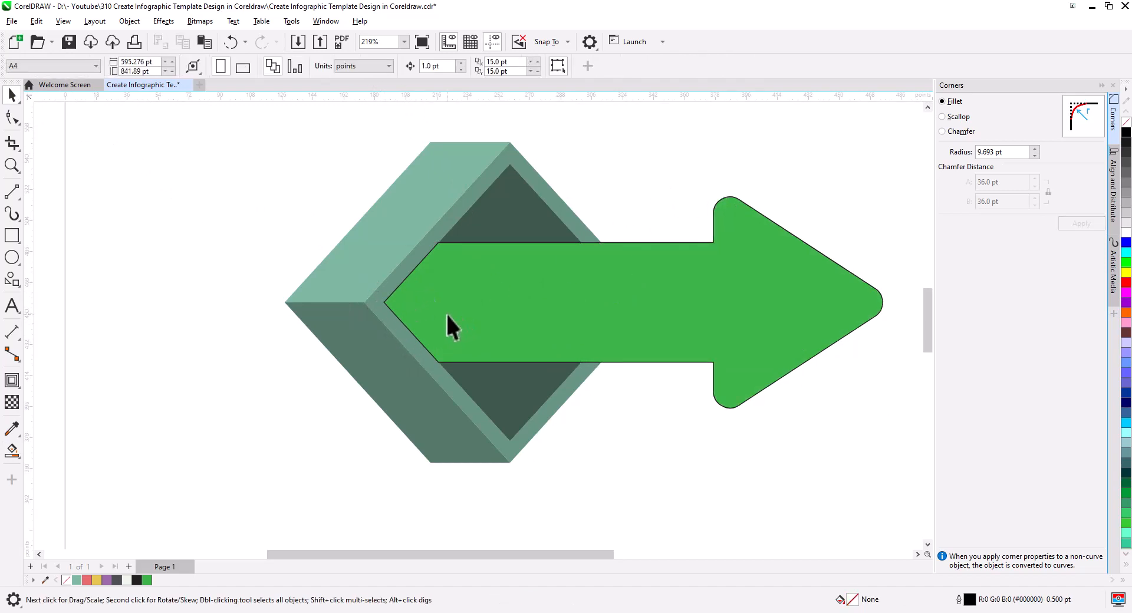
# Copy and paste the dark inner diamond in place and remove the duplicate's fill.
pyautogui.click(449, 317)
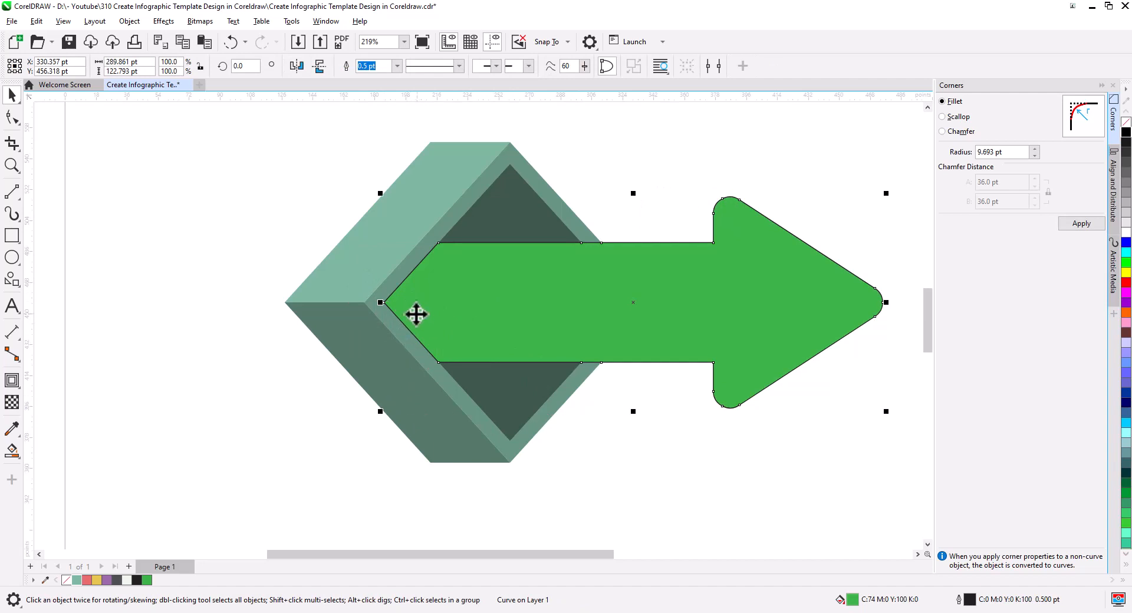
pyautogui.click(503, 232)
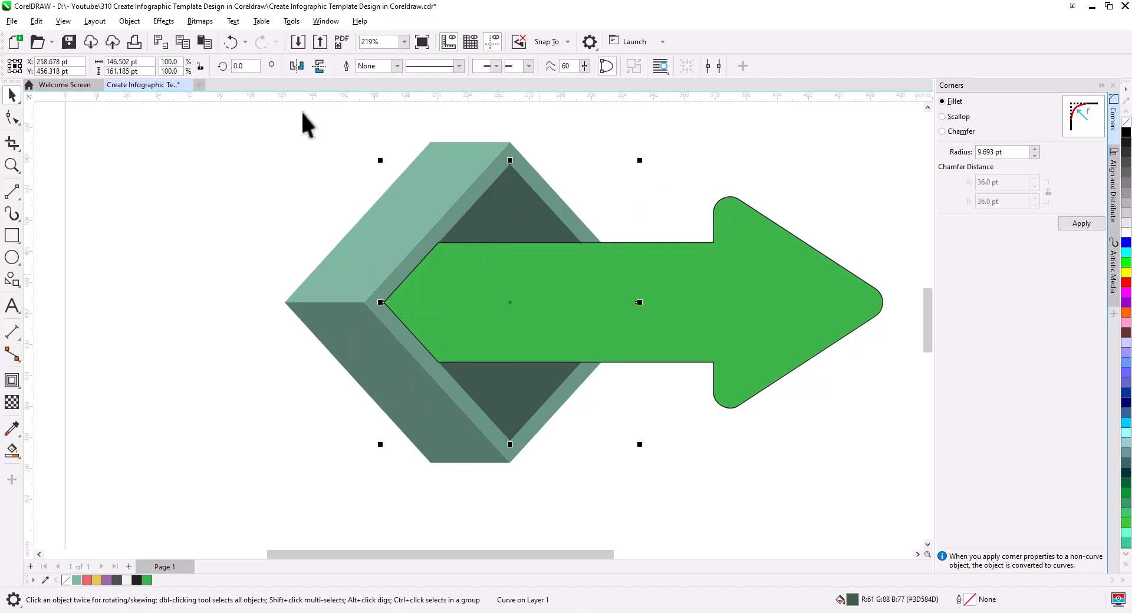
pyautogui.click(183, 41)
pyautogui.click(204, 41)
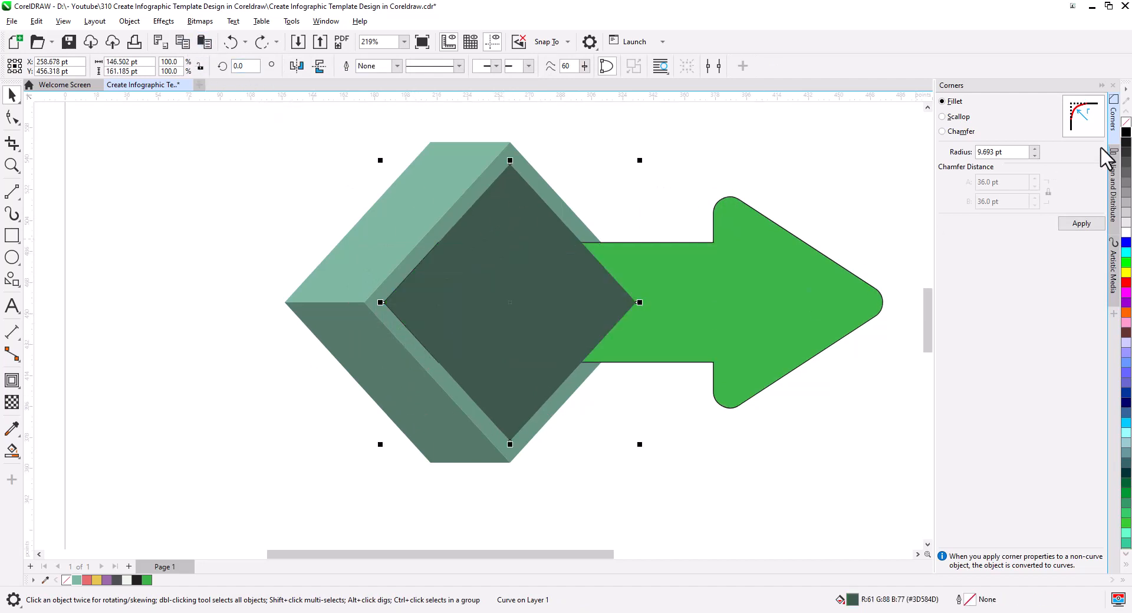
pyautogui.click(1126, 121)
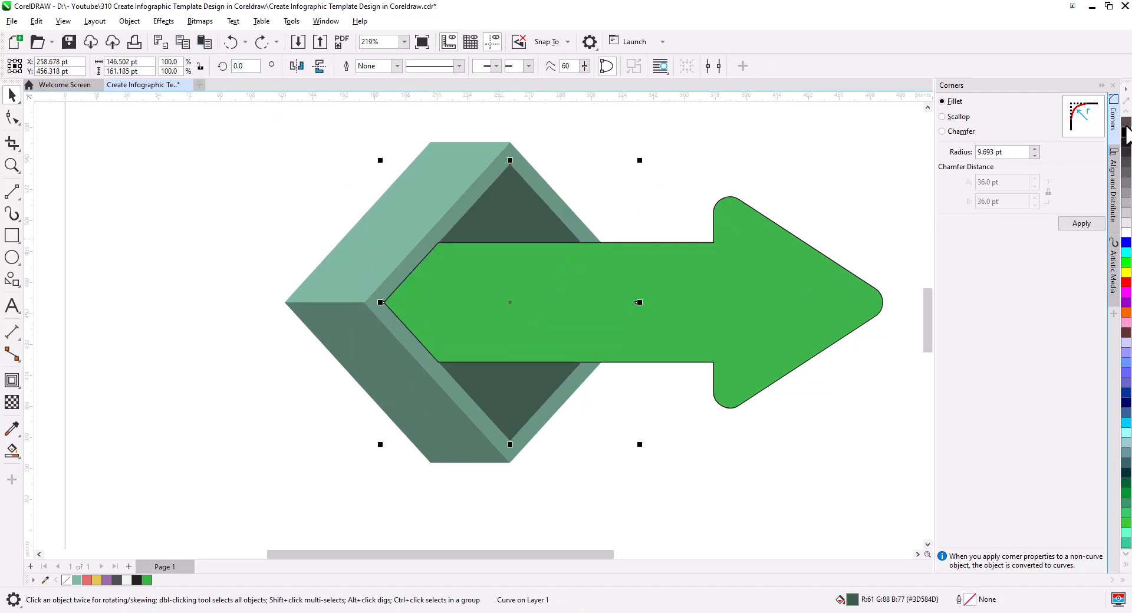
# Add a one-step inward contour with a 25 pt offset to the unfilled diamond and give it a black outline.
pyautogui.click(13, 383)
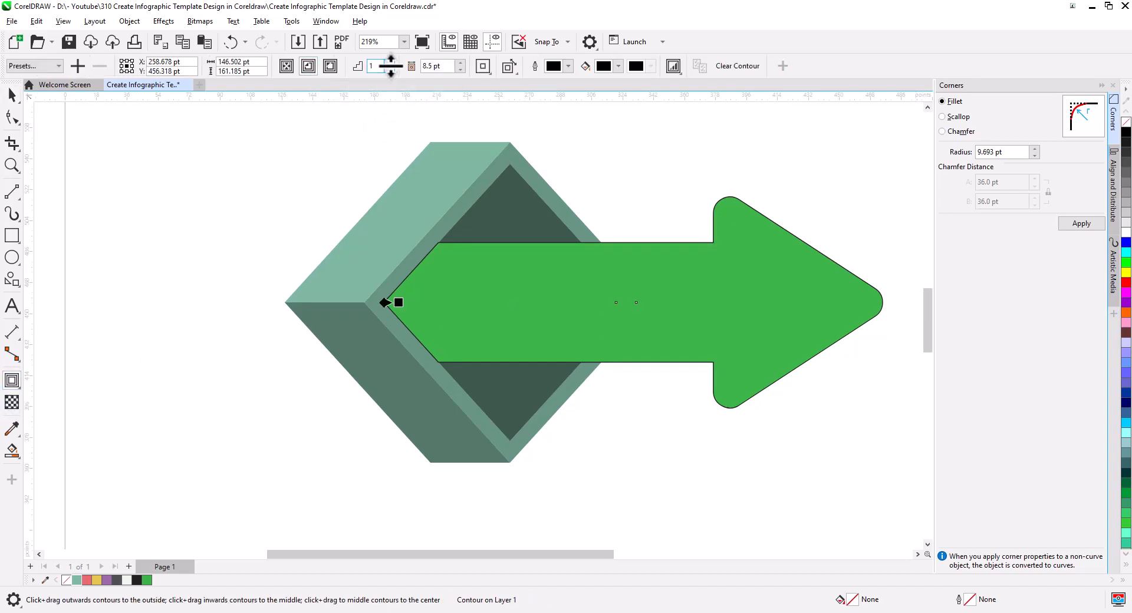
pyautogui.click(461, 61)
pyautogui.click(460, 62)
pyautogui.click(460, 61)
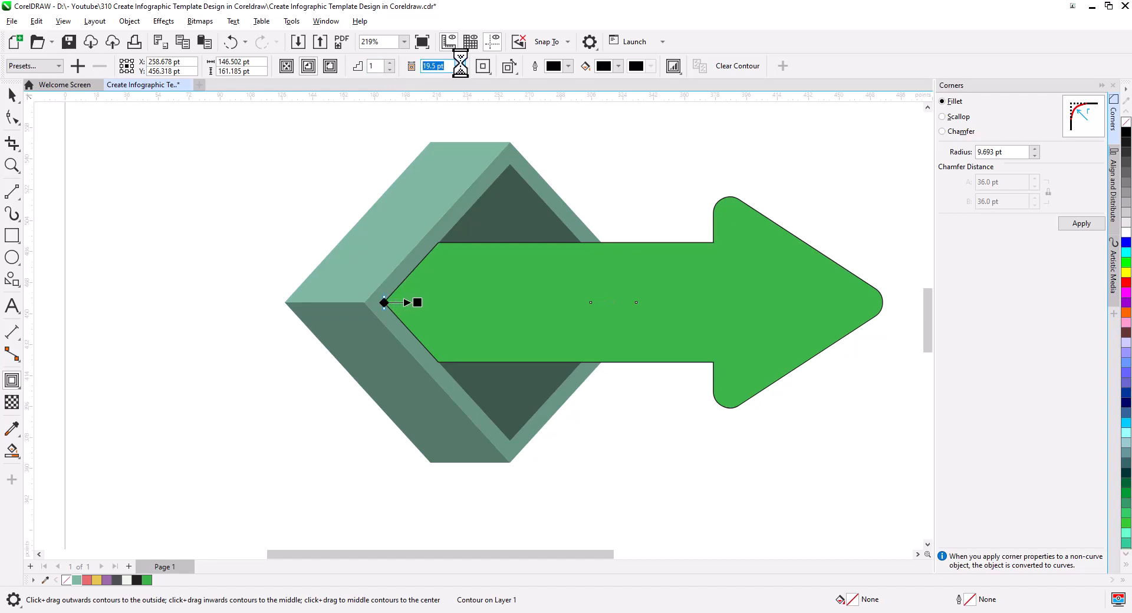
pyautogui.press('space')
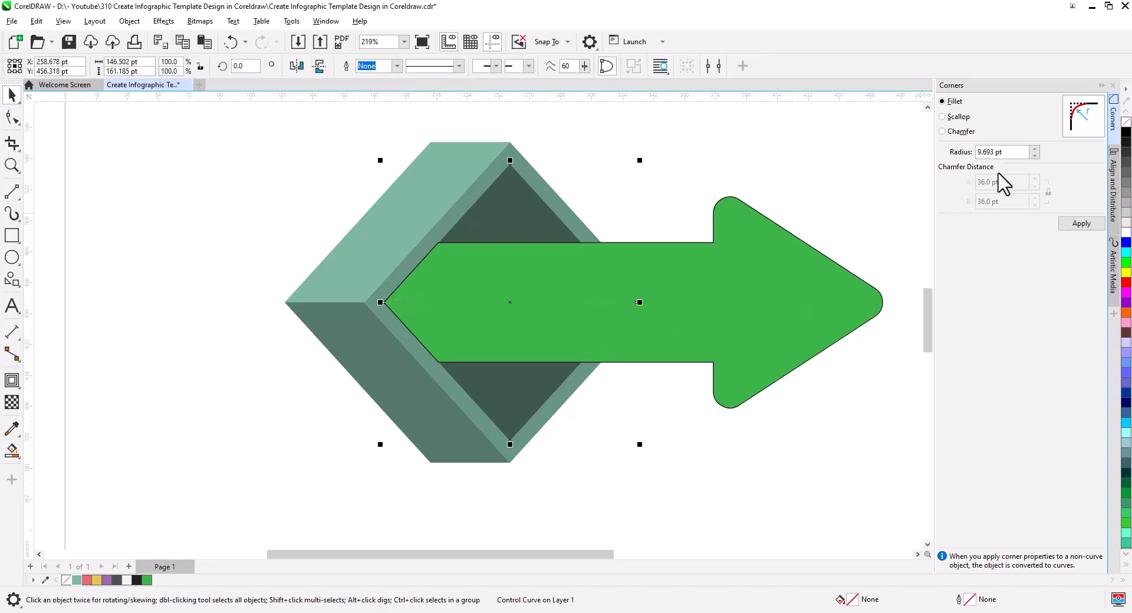
pyautogui.rightClick(1125, 133)
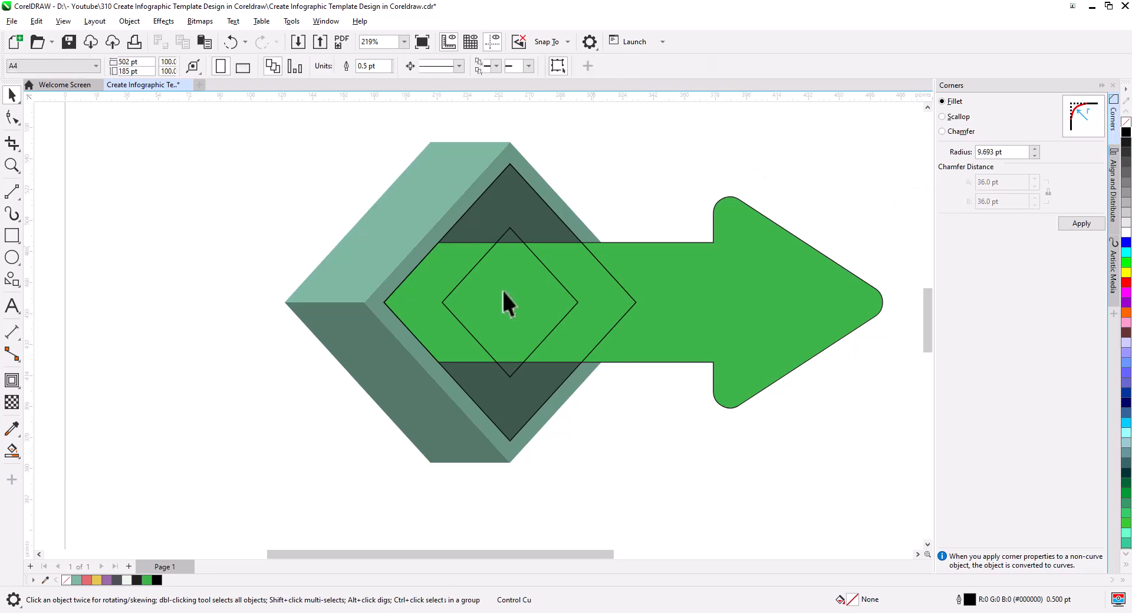
# Set the diamond's inward contour offset to 12 pt and break the contour apart.
pyautogui.click(12, 381)
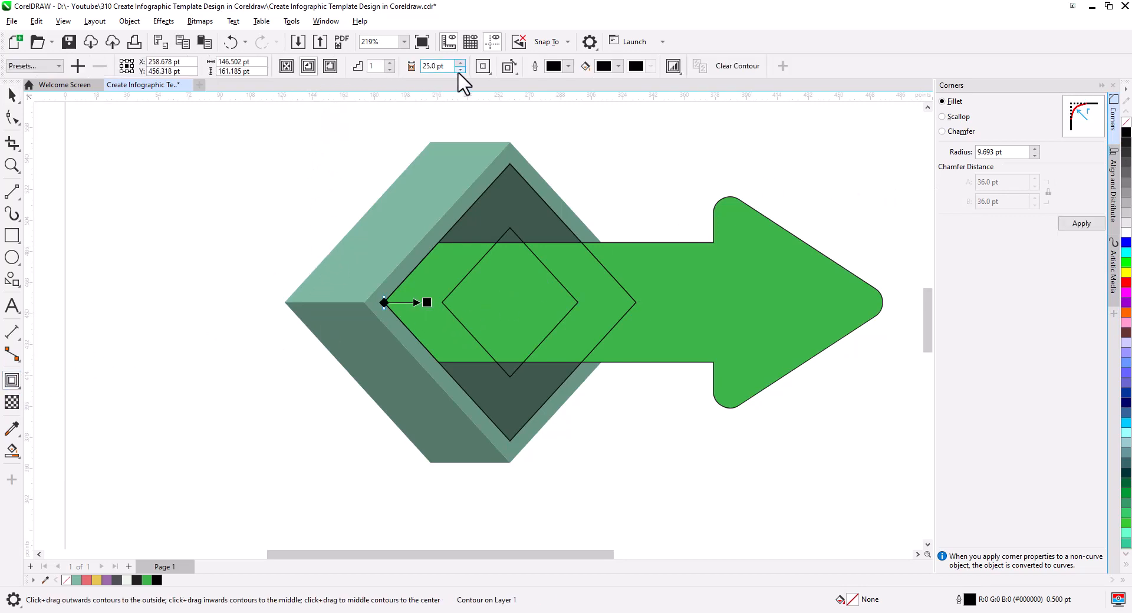
pyautogui.moveTo(458, 69); pyautogui.dragTo(460, 74)
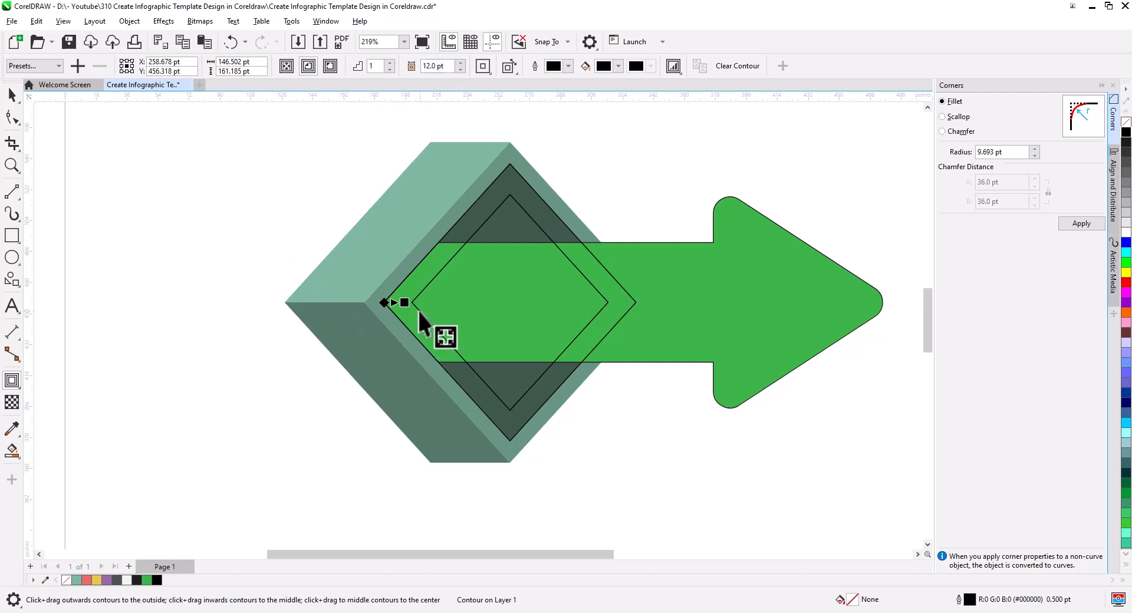
pyautogui.click(12, 95)
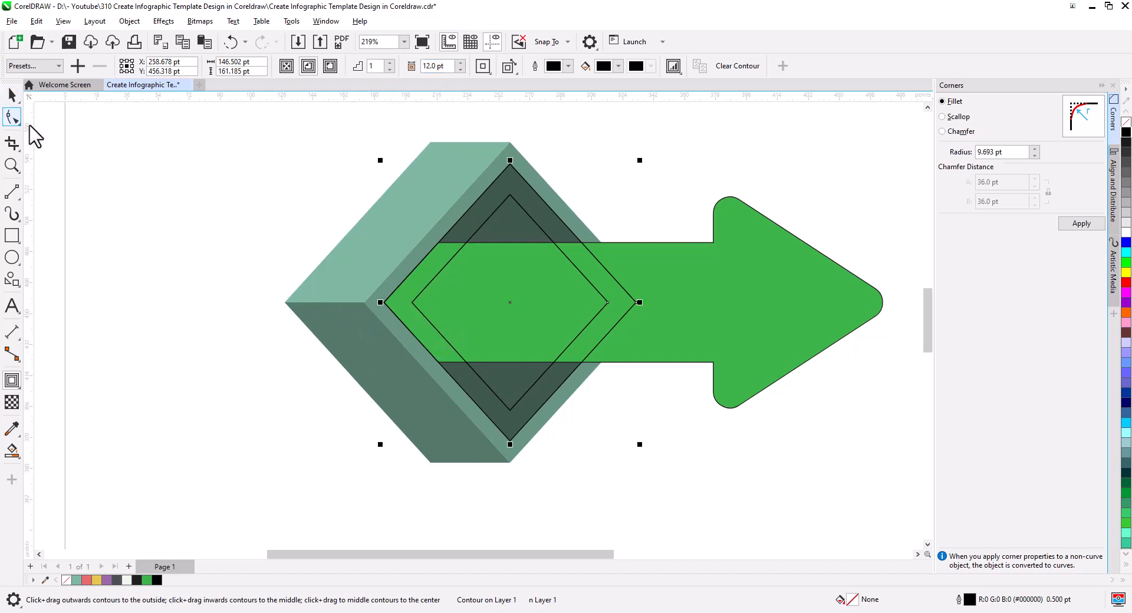
pyautogui.rightClick(428, 323)
pyautogui.click(484, 332)
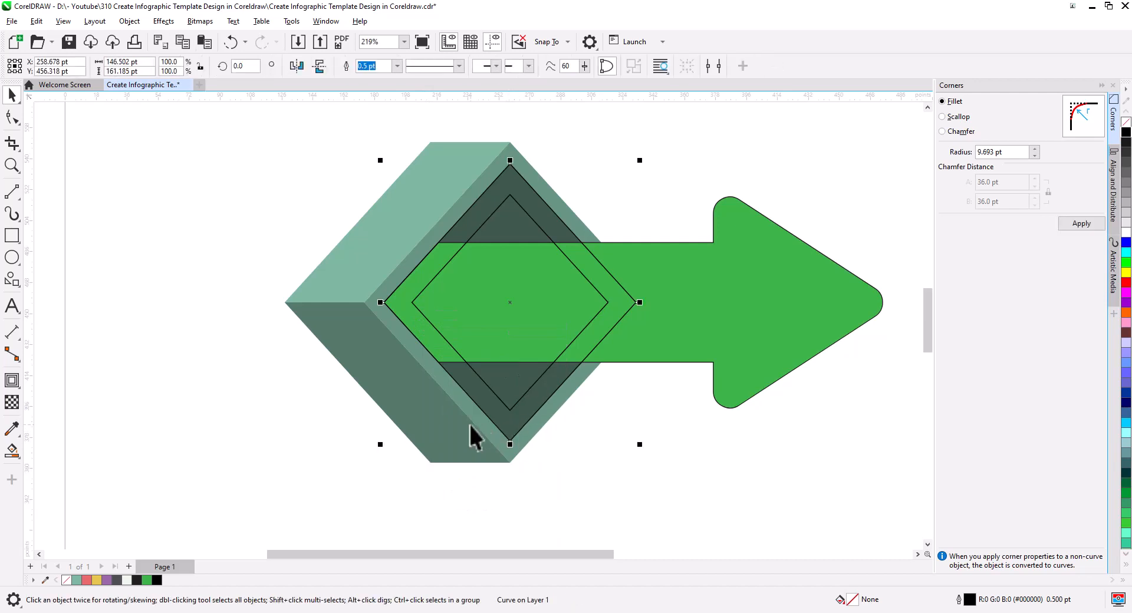
# Smart-fill the chevron band between the two diamond outlines at the arrow's tail and recolour it light grey (#CCCCCC).
pyautogui.click(12, 451)
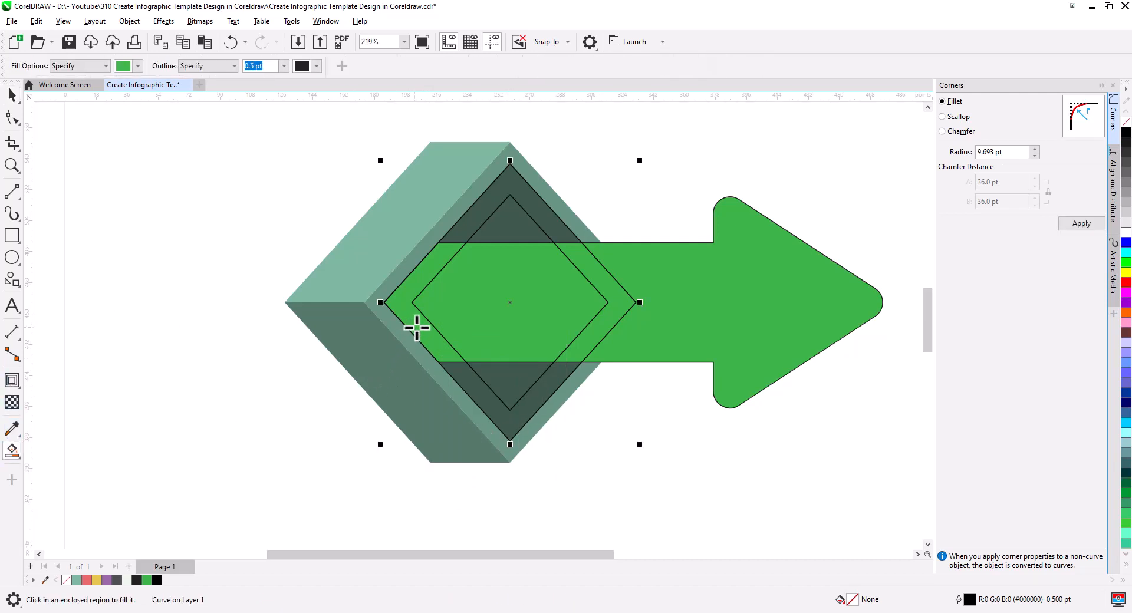
pyautogui.click(416, 328)
pyautogui.click(11, 96)
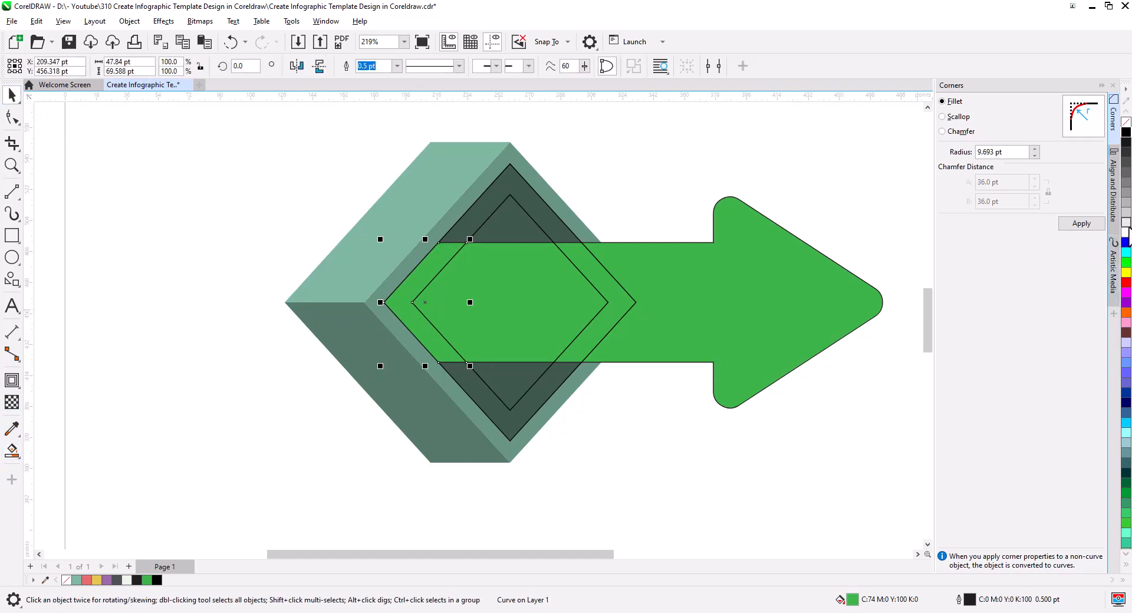
pyautogui.click(1126, 224)
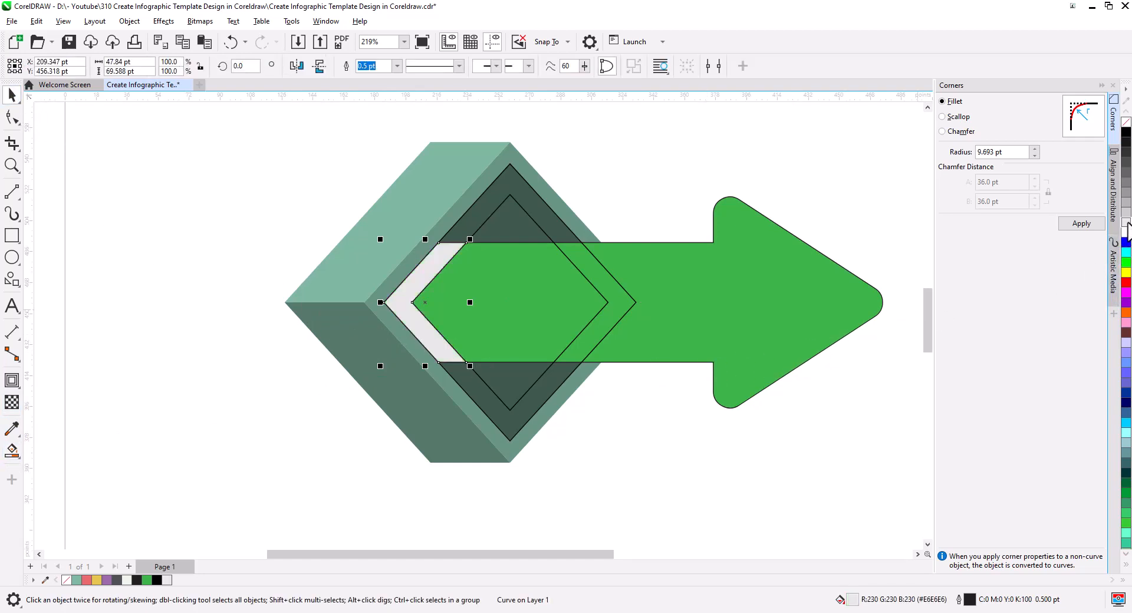
pyautogui.click(808, 177)
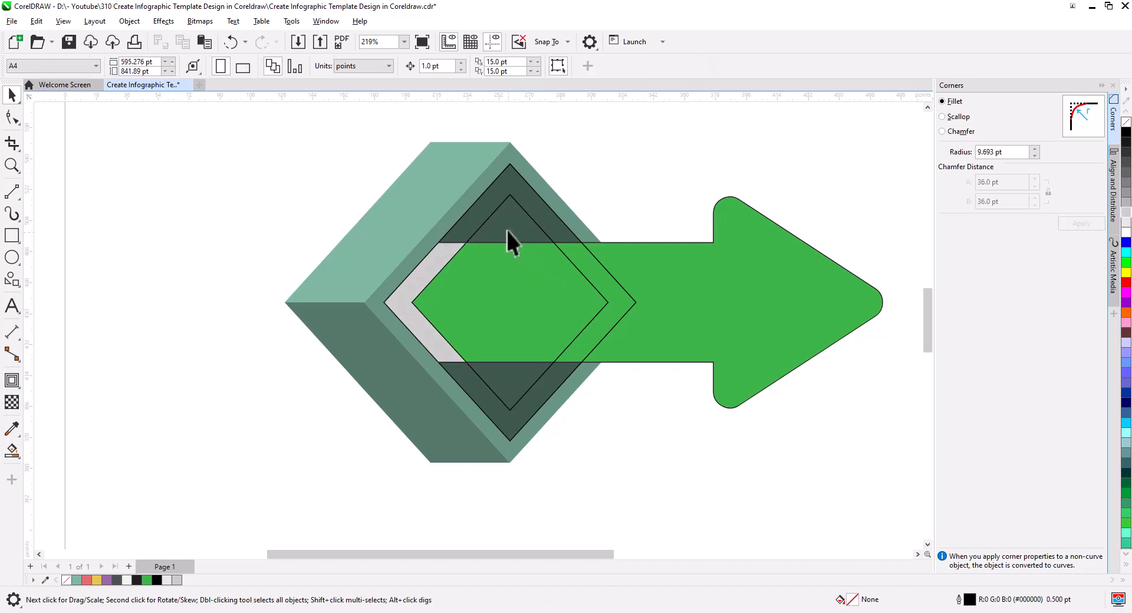
# Delete both black diamond outlines and fill the green arrow with white.
pyautogui.click(507, 207)
pyautogui.press('Delete')
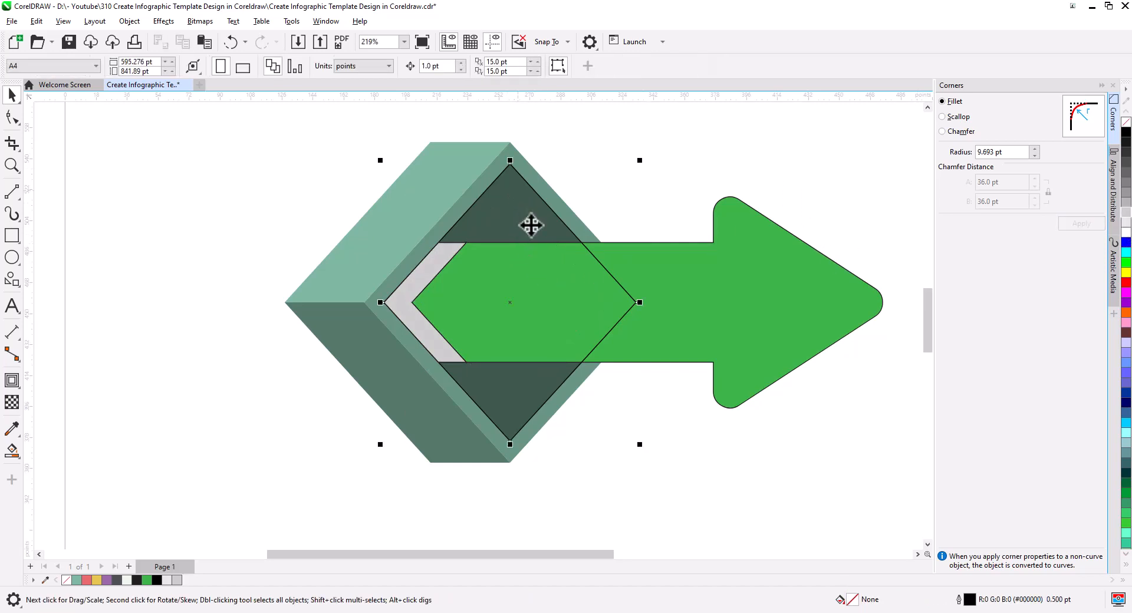
pyautogui.click(634, 318)
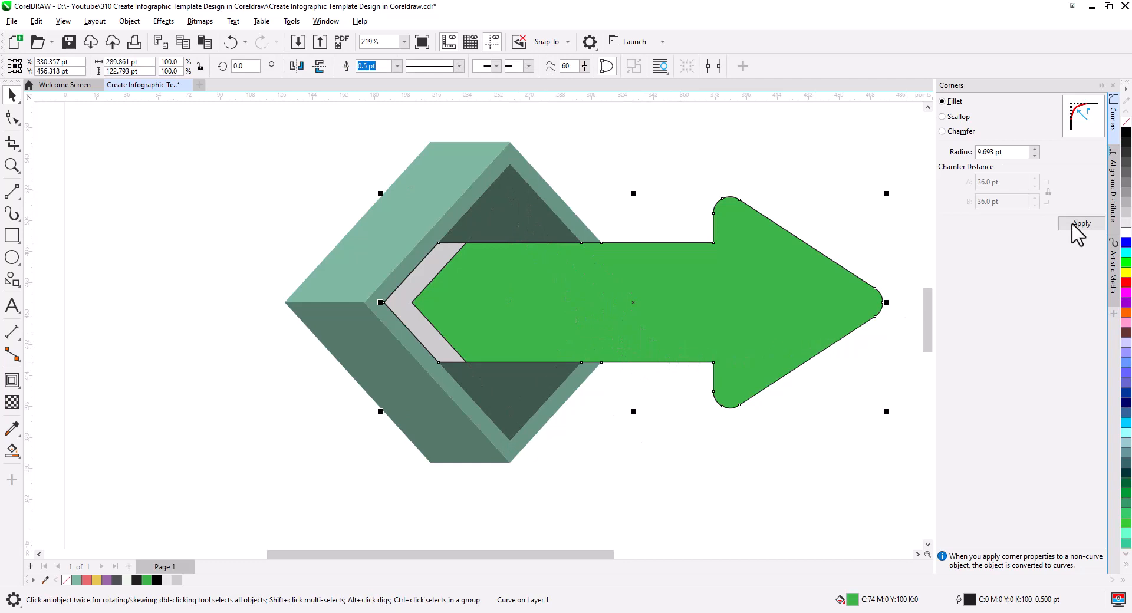
pyautogui.click(1126, 233)
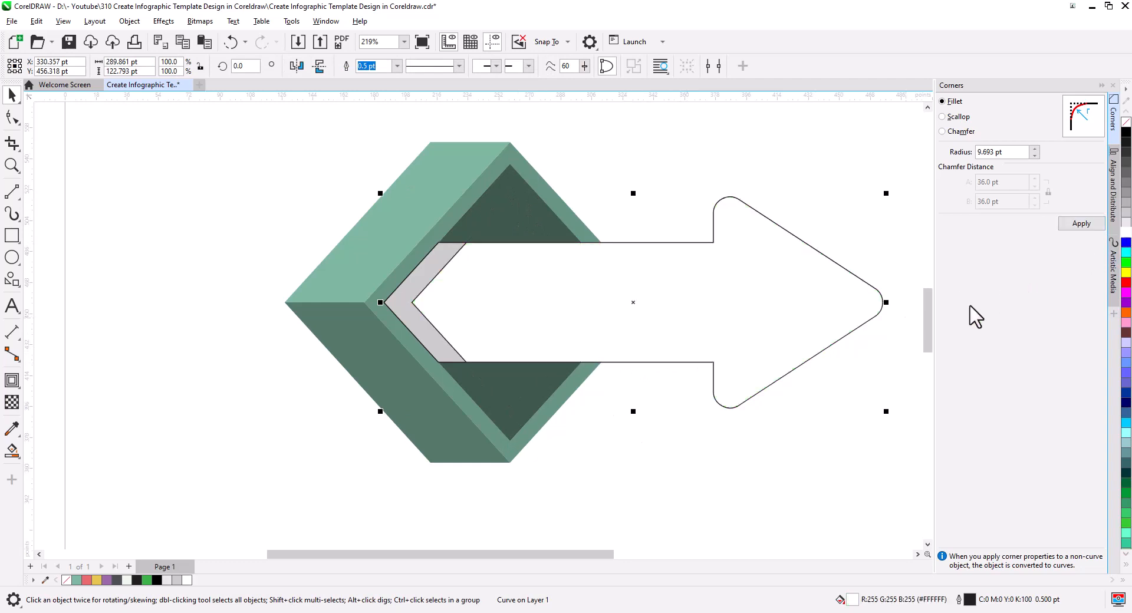
pyautogui.click(791, 448)
# Remove the grey chevron's outline and apply a Gaussian Blur with a 17.2-pixel radius.
pyautogui.click(433, 340)
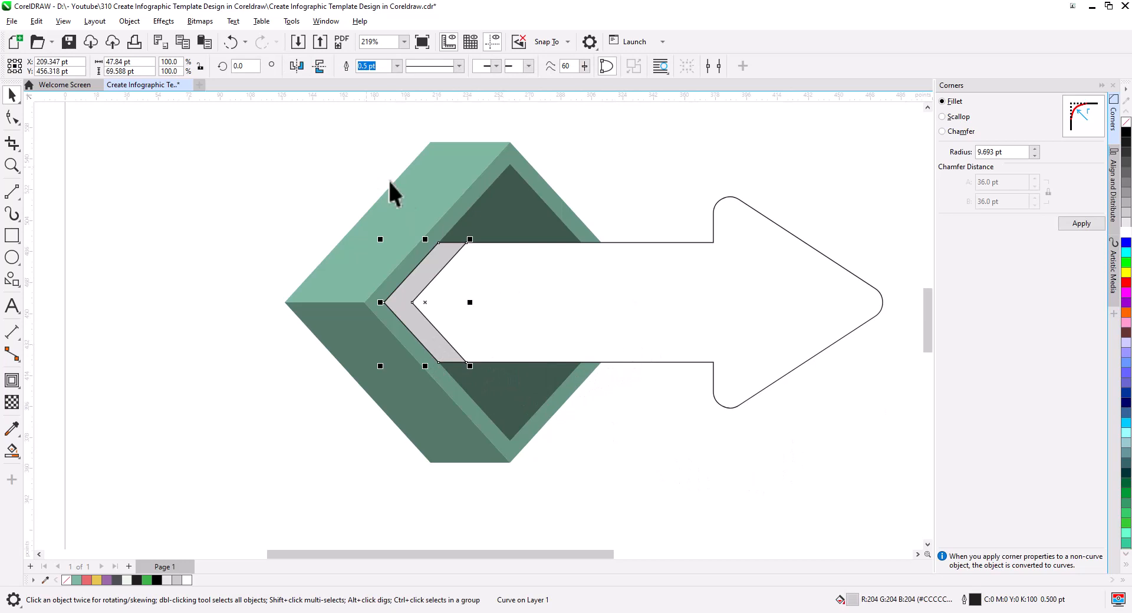
pyautogui.rightClick(1126, 121)
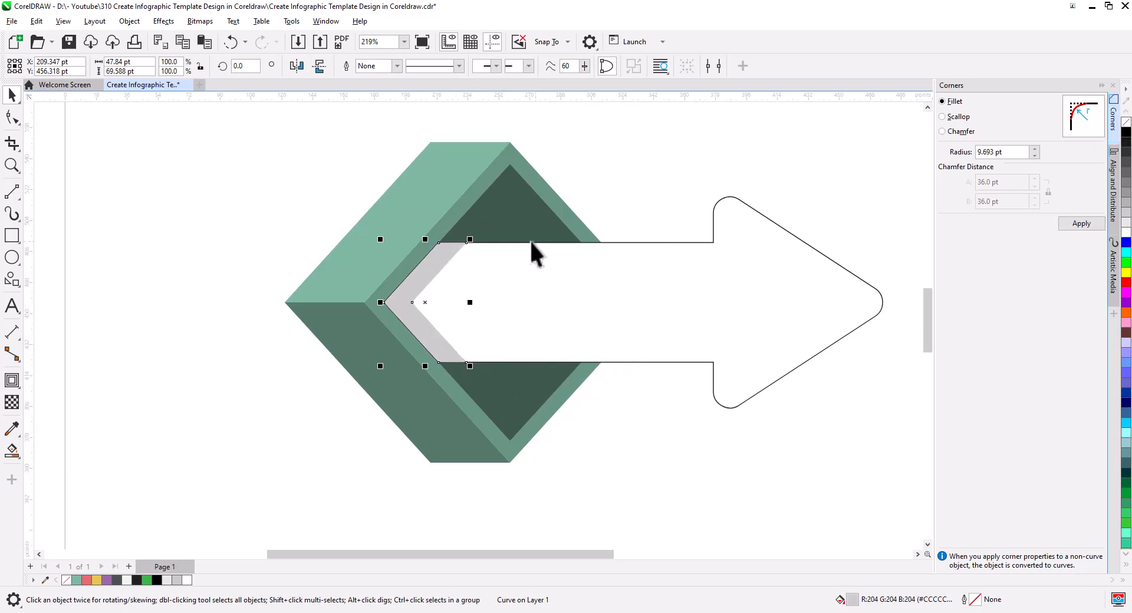
pyautogui.click(163, 21)
pyautogui.moveTo(242, 116)
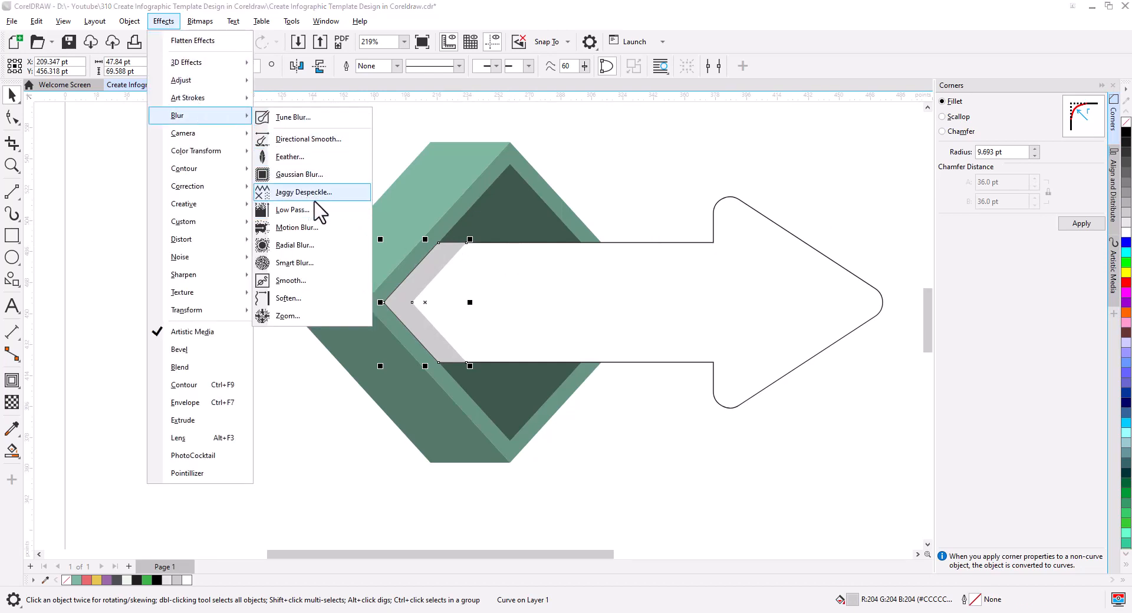
pyautogui.click(307, 174)
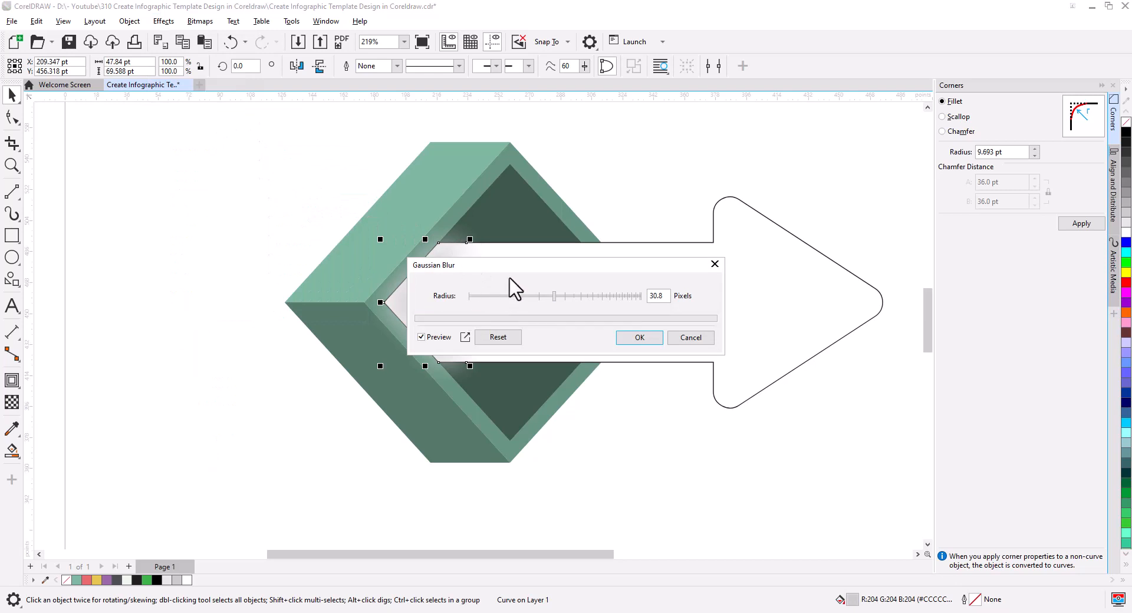
pyautogui.moveTo(510, 277); pyautogui.dragTo(666, 291)
pyautogui.click(698, 285)
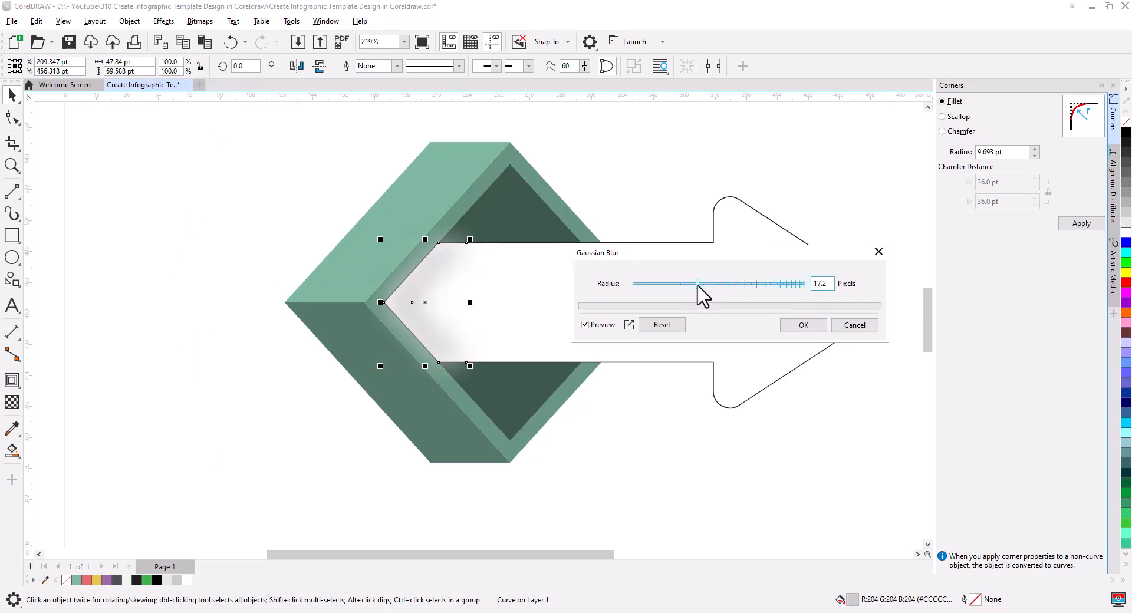
pyautogui.click(804, 326)
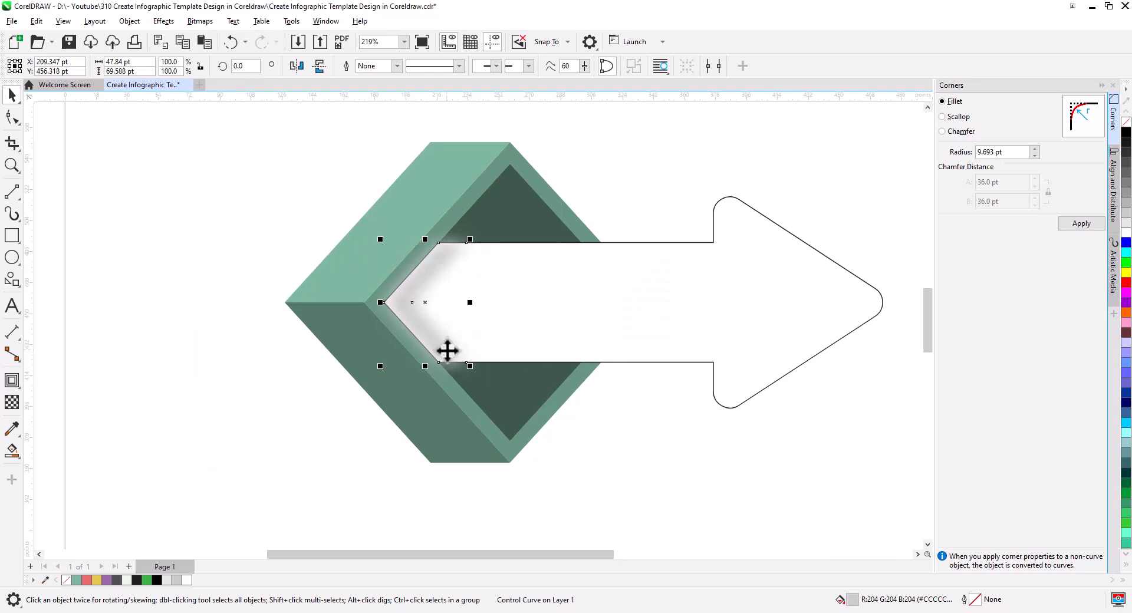
# Shift the blurred chevron about 7 pt left and PowerClip it inside the white arrow.
pyautogui.moveTo(429, 331); pyautogui.dragTo(423, 338)
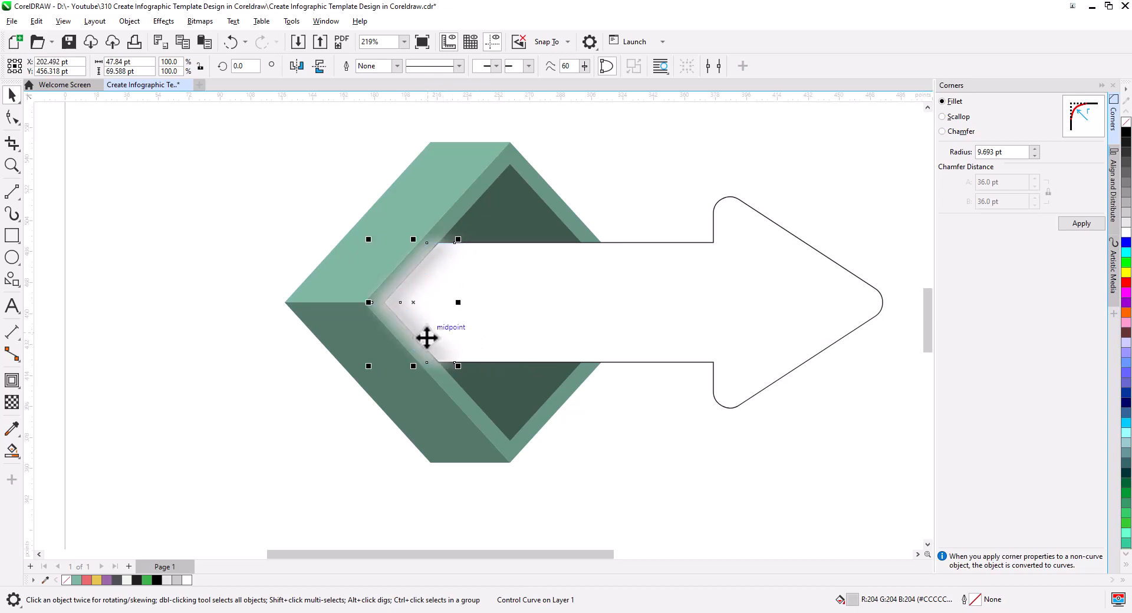
pyautogui.rightClick(424, 326)
pyautogui.click(470, 271)
pyautogui.click(521, 337)
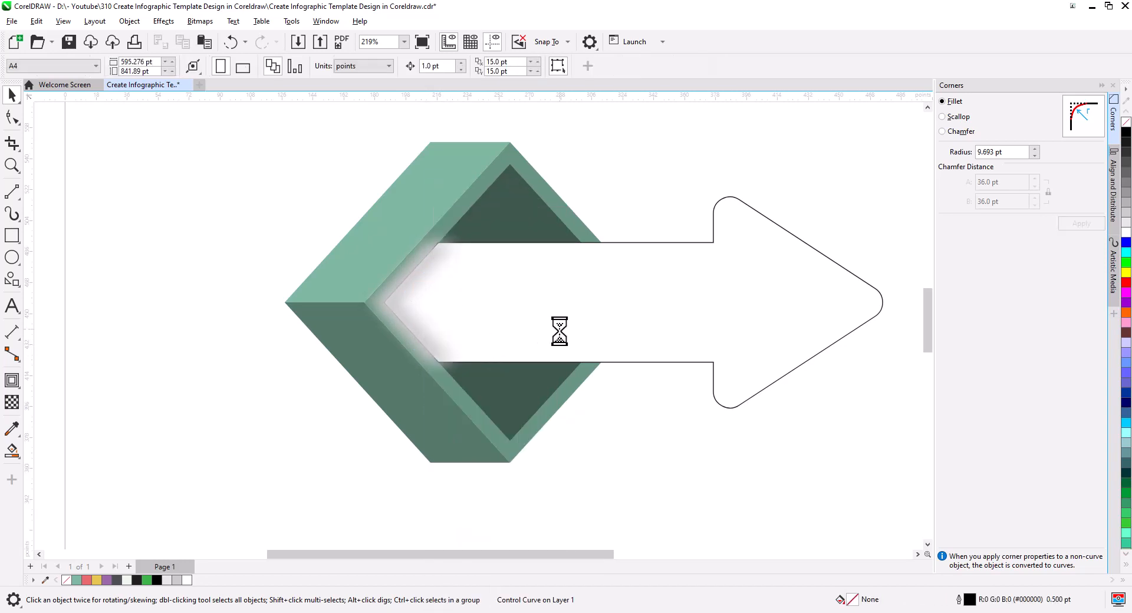
pyautogui.click(650, 464)
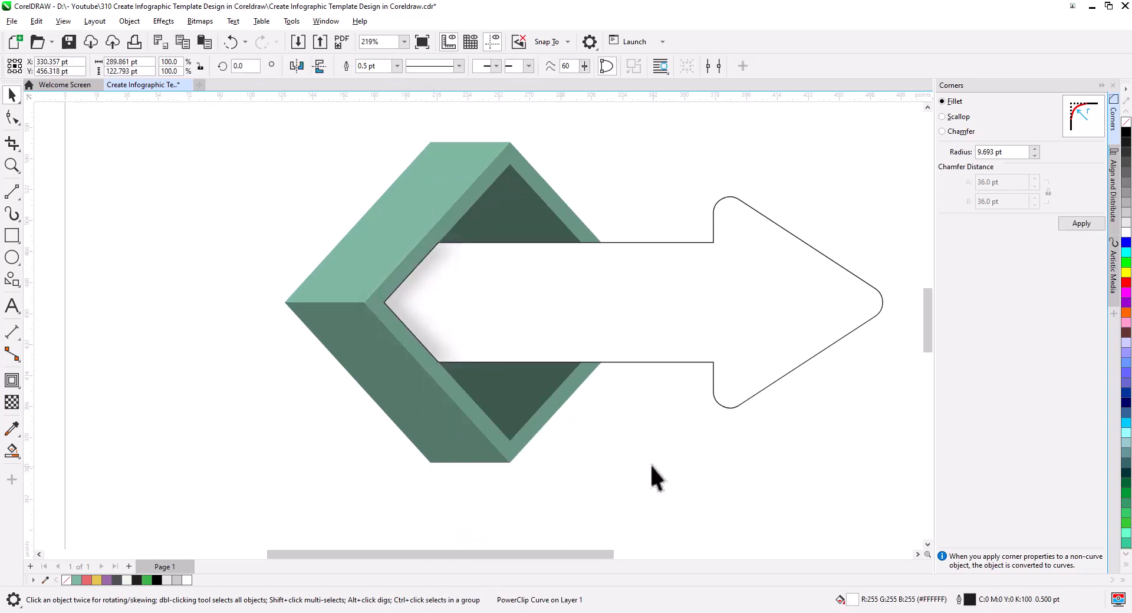
# Edit the arrow's PowerClip contents, recolour the blurred chevron grey (#B3B3B3) and enlarge it to about 116%.
pyautogui.click(422, 320)
pyautogui.click(54, 116)
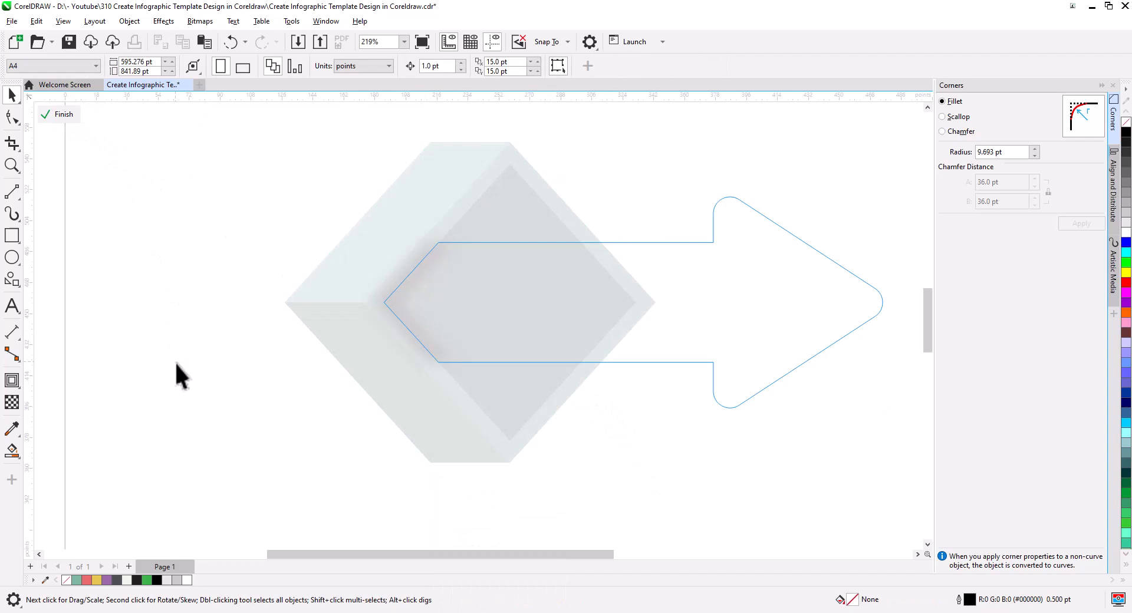
pyautogui.click(427, 350)
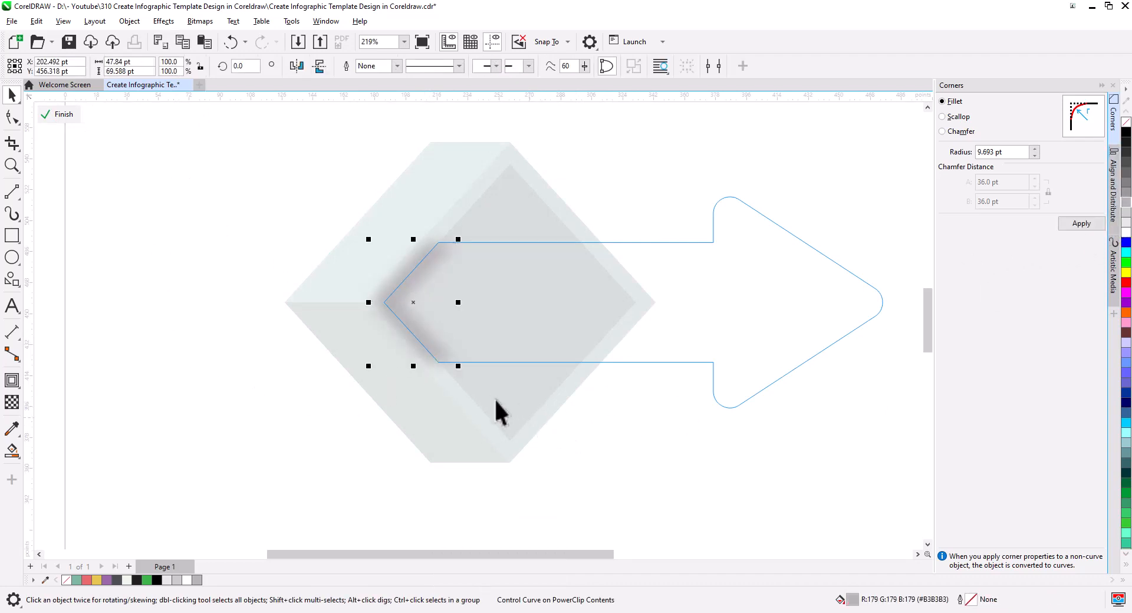
pyautogui.moveTo(458, 367); pyautogui.dragTo(469, 380)
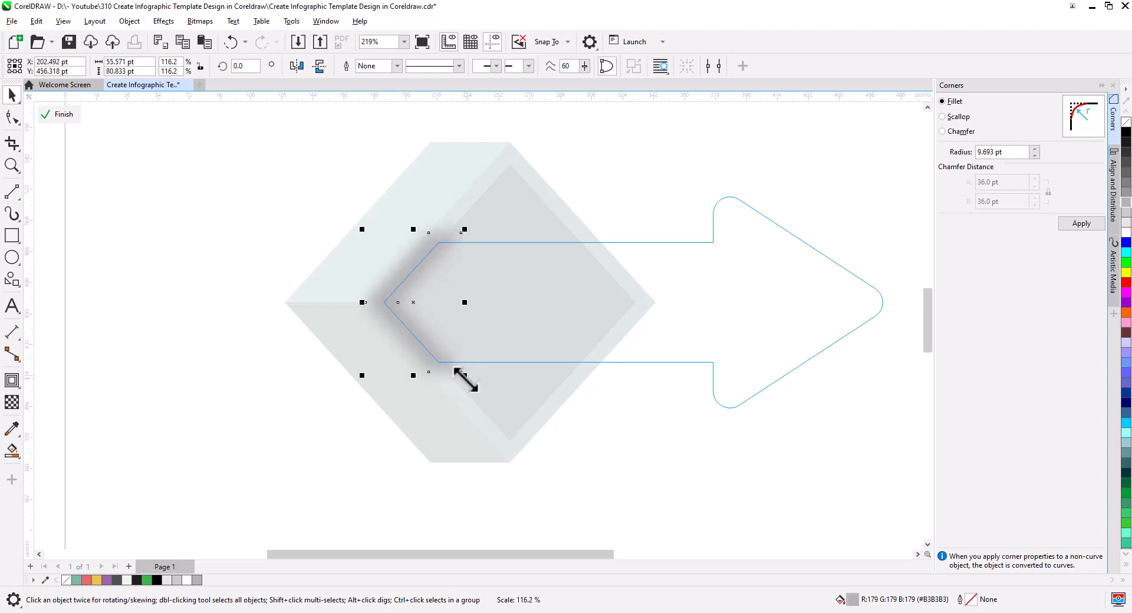
pyautogui.click(39, 116)
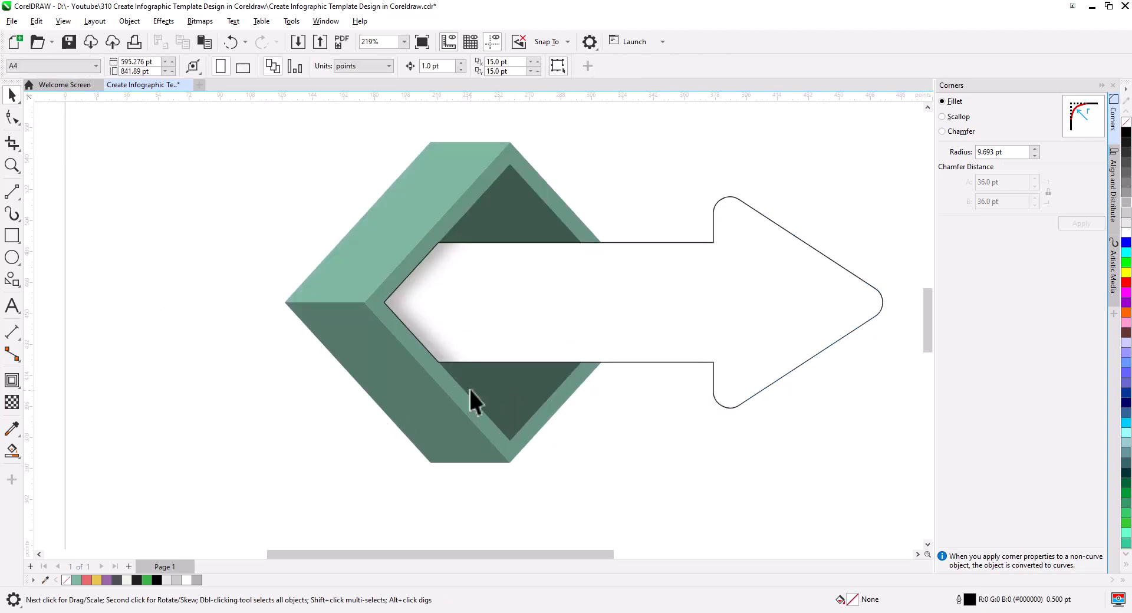
# Shorten the white arrow by shifting all of its arrowhead nodes about 25 pt towards the diamond.
pyautogui.click(713, 307)
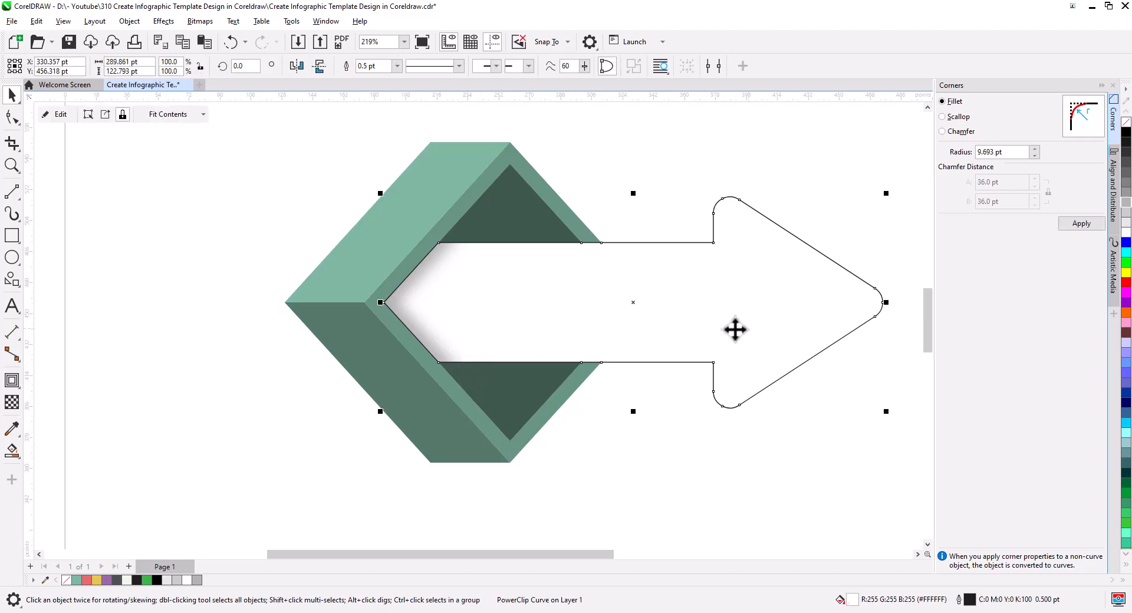
pyautogui.scroll(-1, 700, 338)
pyautogui.moveTo(673, 361); pyautogui.dragTo(651, 363)
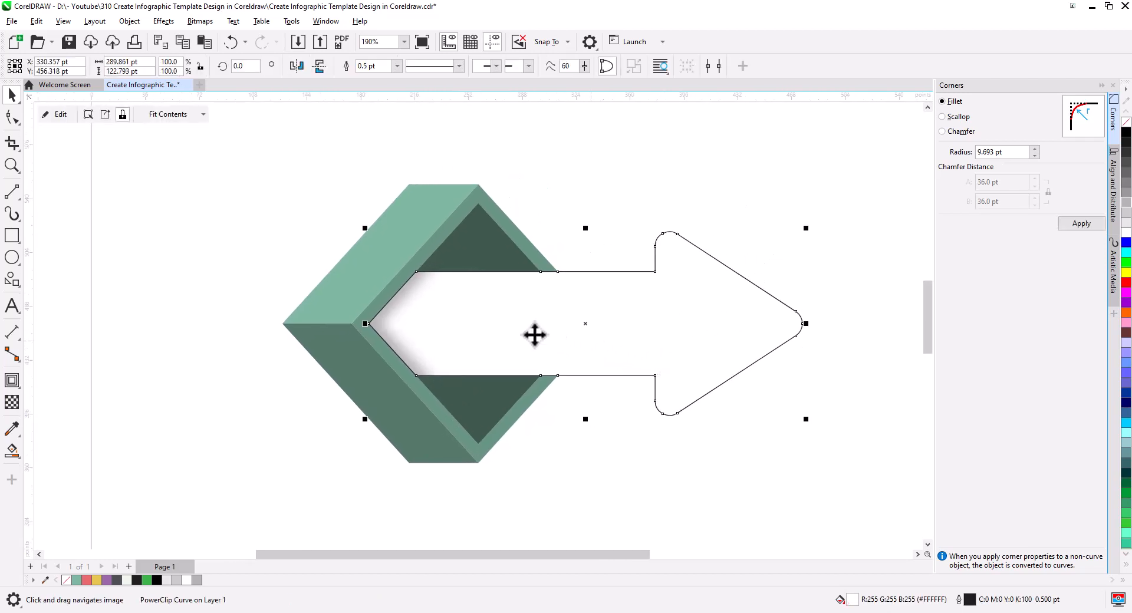
pyautogui.click(12, 117)
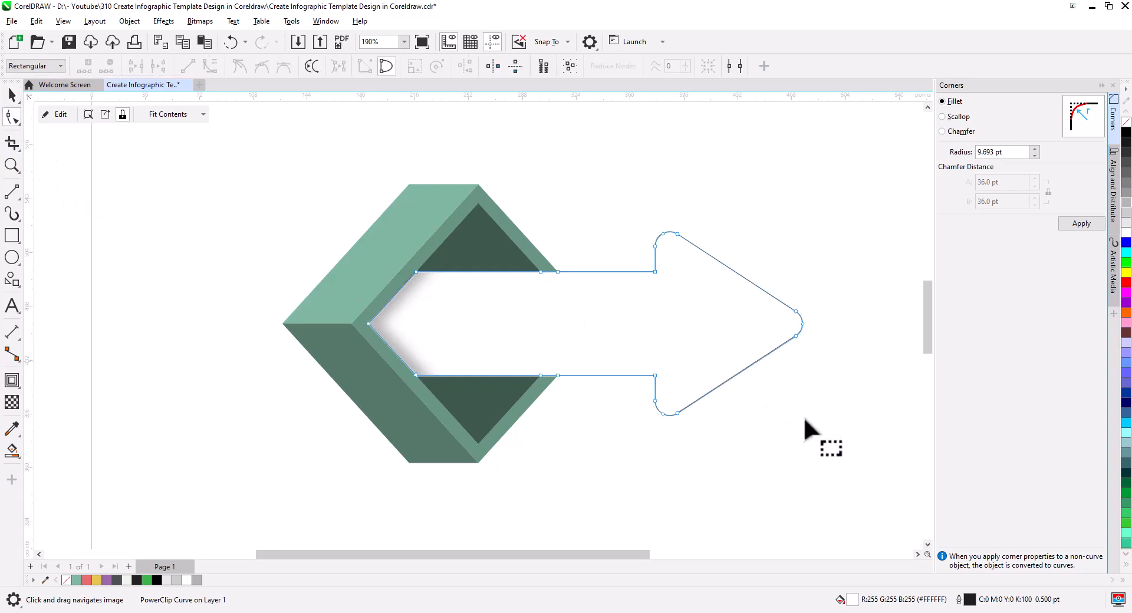
pyautogui.moveTo(834, 462); pyautogui.dragTo(625, 196)
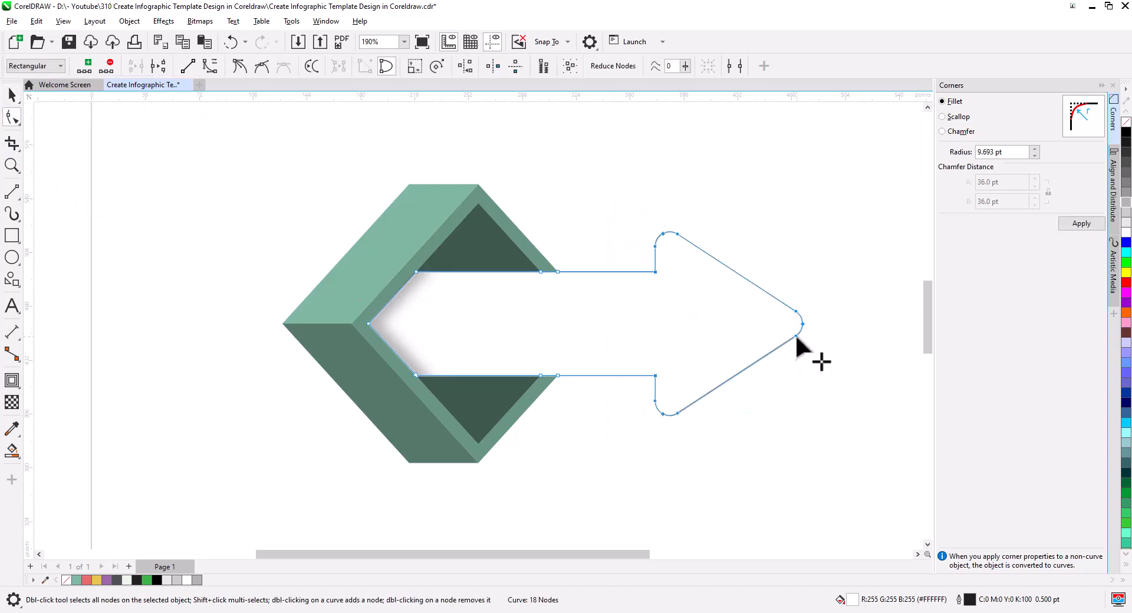
pyautogui.moveTo(795, 334); pyautogui.dragTo(759, 338)
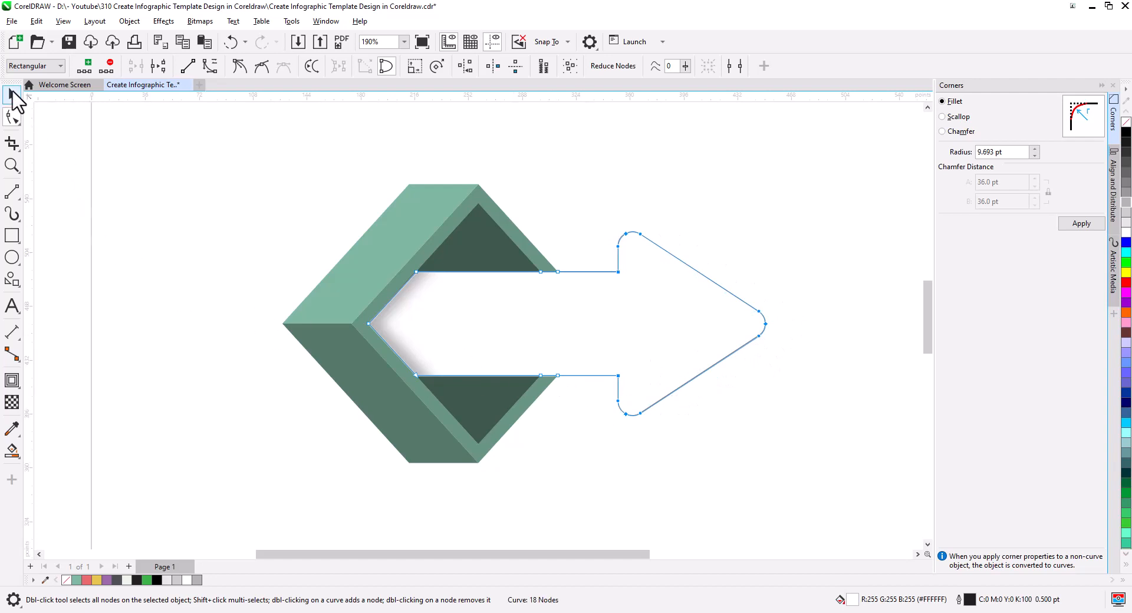
pyautogui.click(13, 93)
pyautogui.click(220, 387)
# Draw a rectangle about 84 × 12 pt just below the arrow shaft, over the diamond's dark interior, filled black without an outline.
pyautogui.scroll(2, 471, 412)
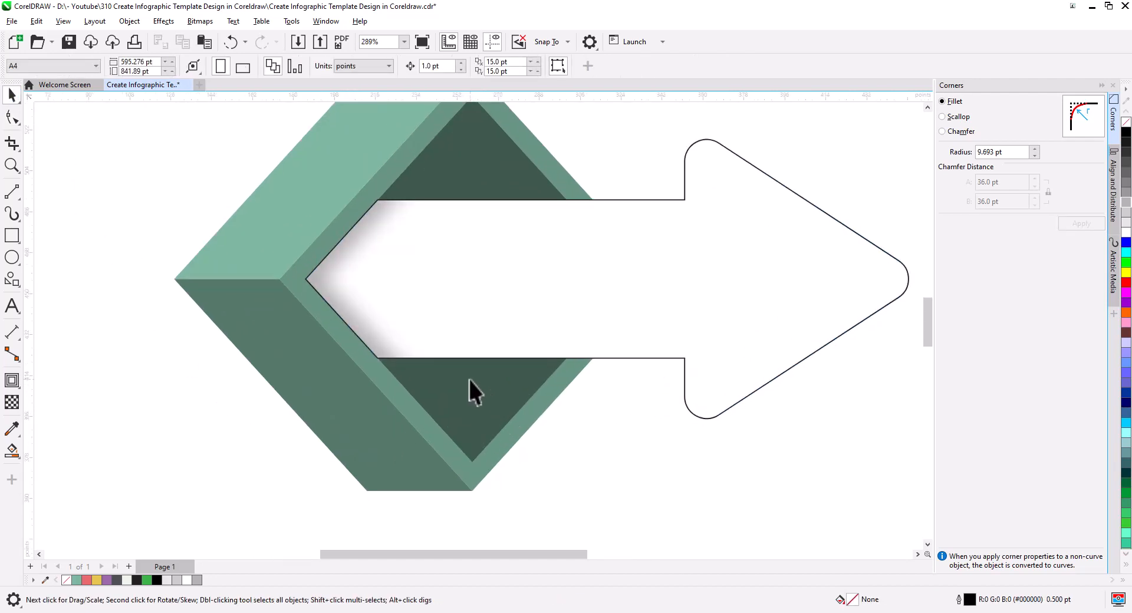
pyautogui.click(12, 235)
pyautogui.moveTo(377, 358); pyautogui.dragTo(564, 387)
pyautogui.click(12, 94)
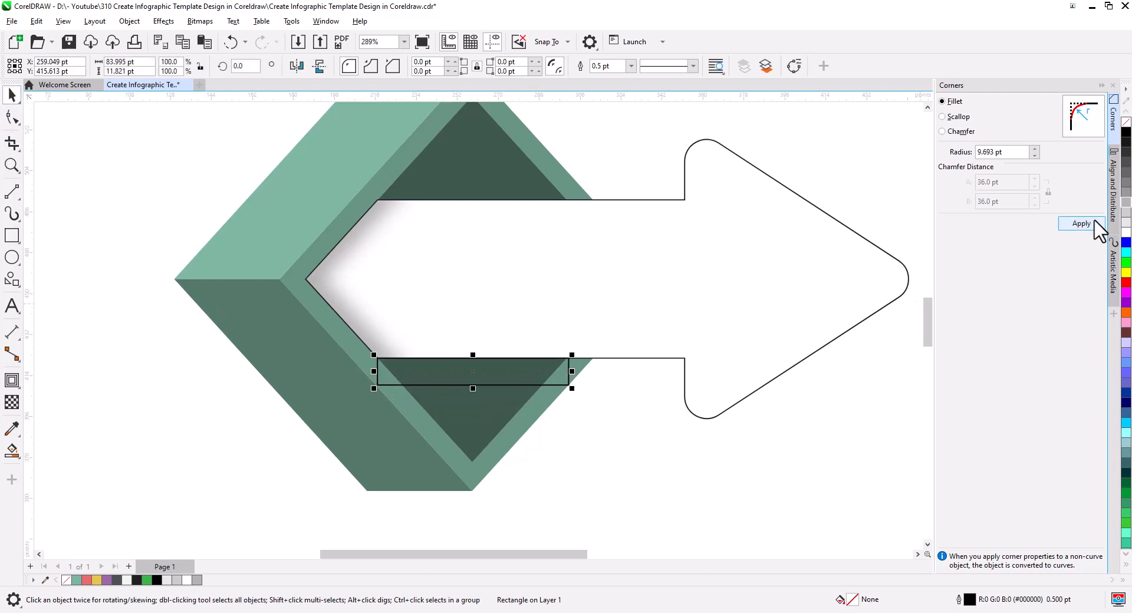
pyautogui.click(1126, 133)
pyautogui.rightClick(1126, 122)
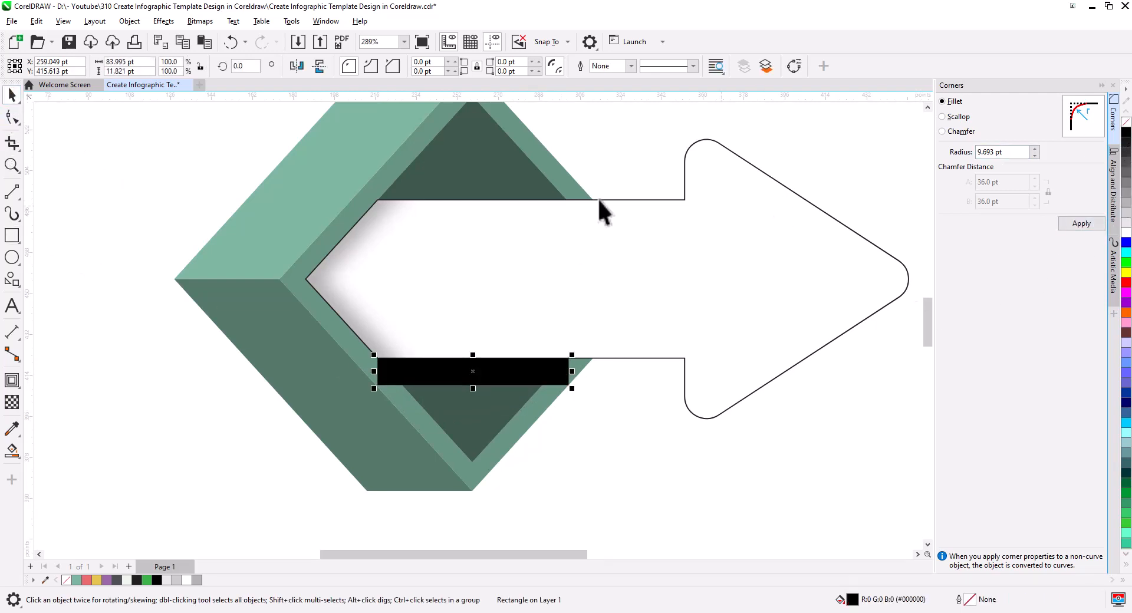
# Apply a Gaussian Blur with a 17.2-pixel radius to the black rectangle.
pyautogui.click(164, 22)
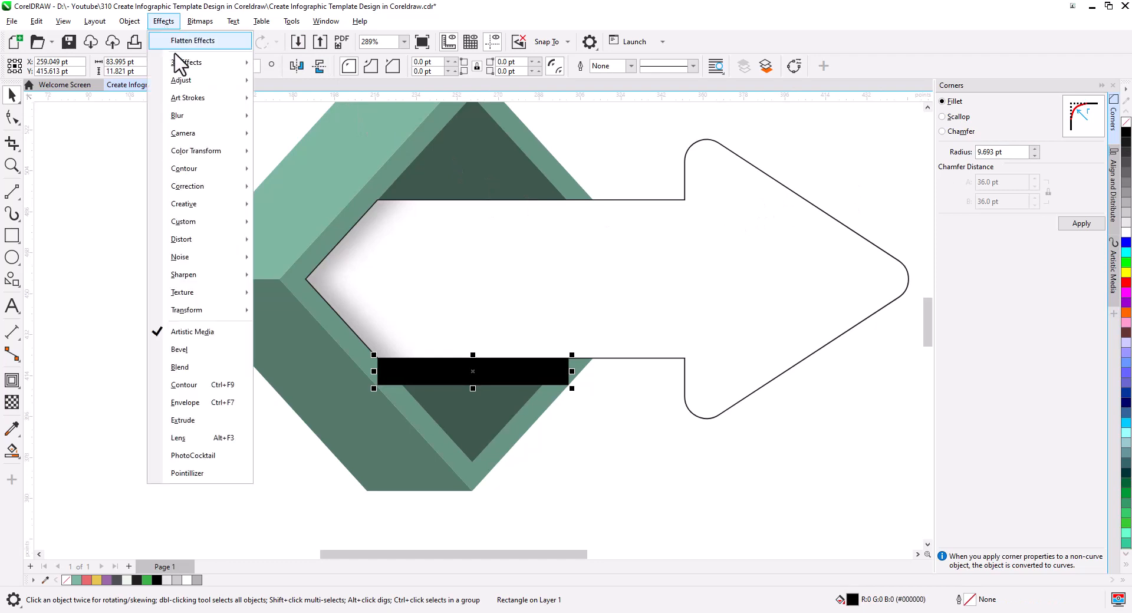
pyautogui.moveTo(183, 116)
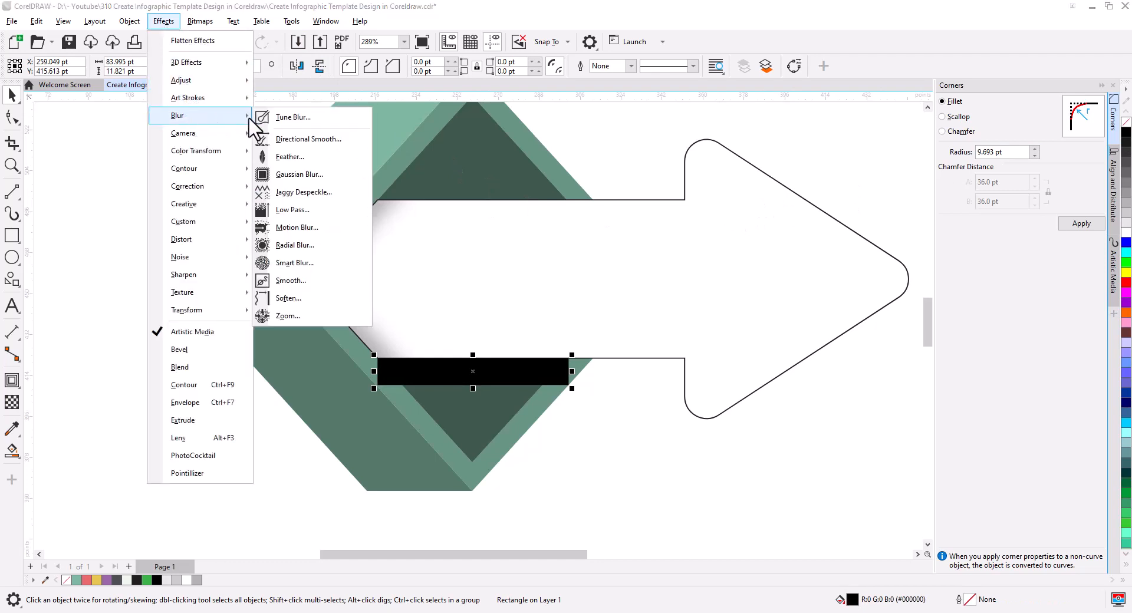
pyautogui.click(299, 174)
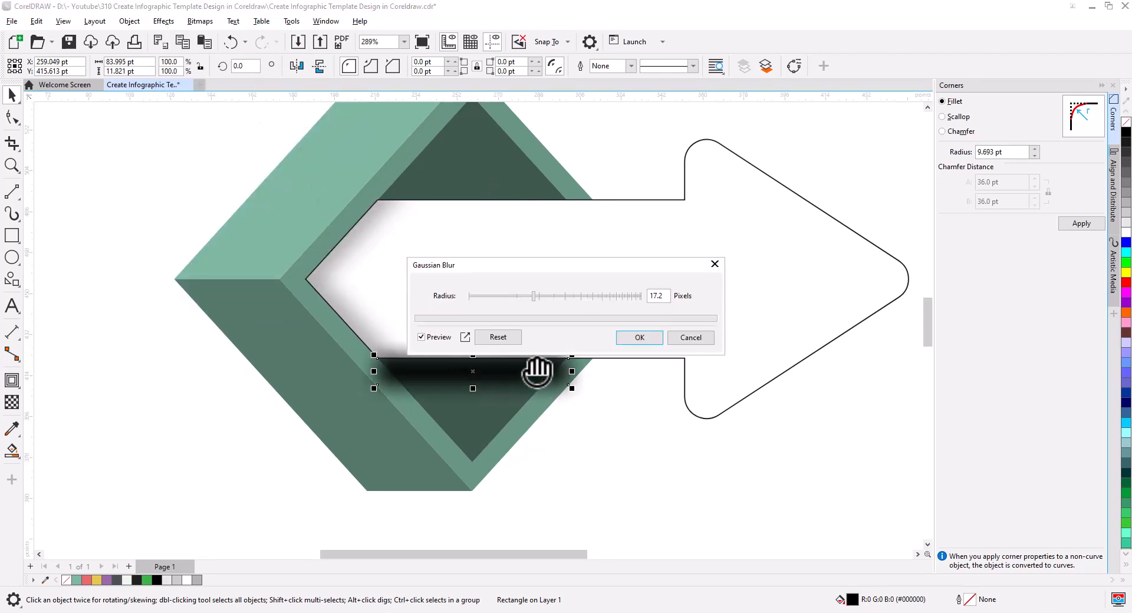
pyautogui.click(640, 338)
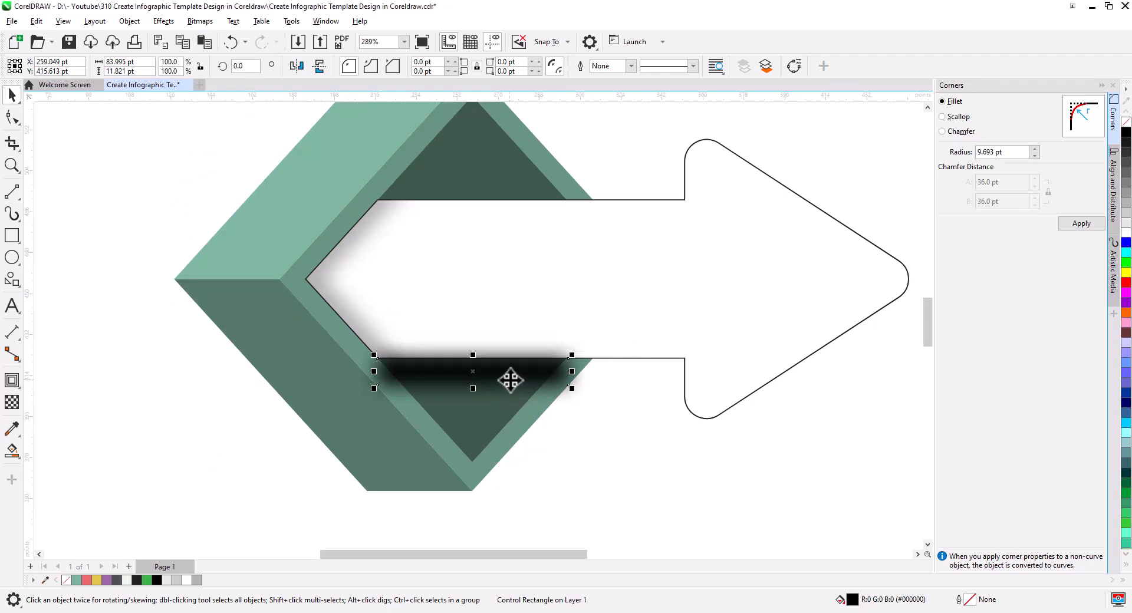
# Move the blurred black rectangle up about 2 pt and PowerClip it inside the diamond's dark inner face.
pyautogui.moveTo(511, 373); pyautogui.dragTo(511, 374)
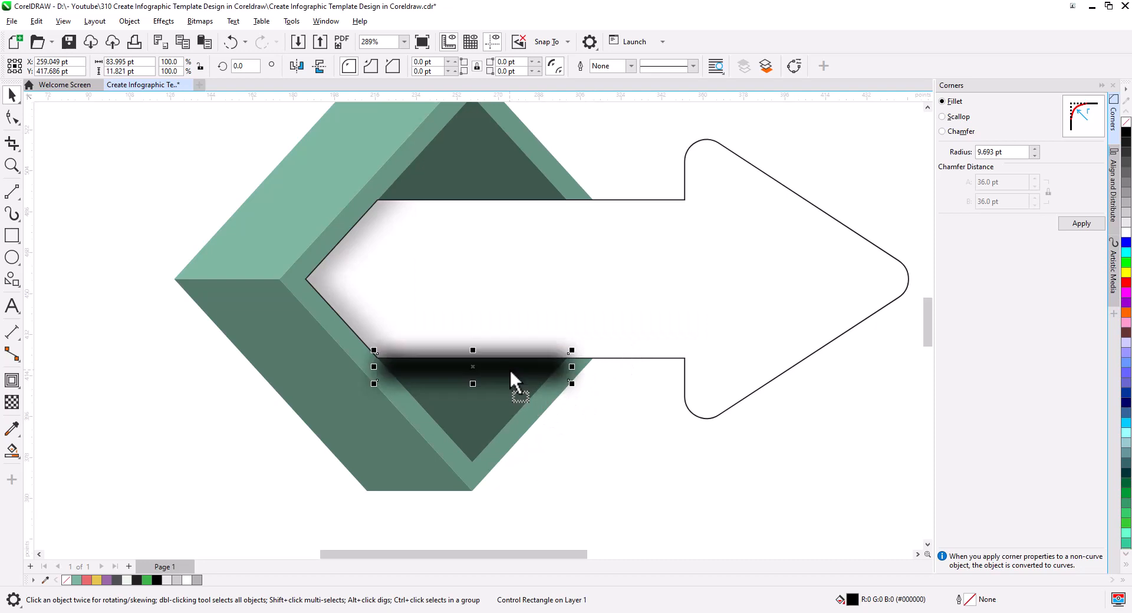
pyautogui.rightClick(509, 371)
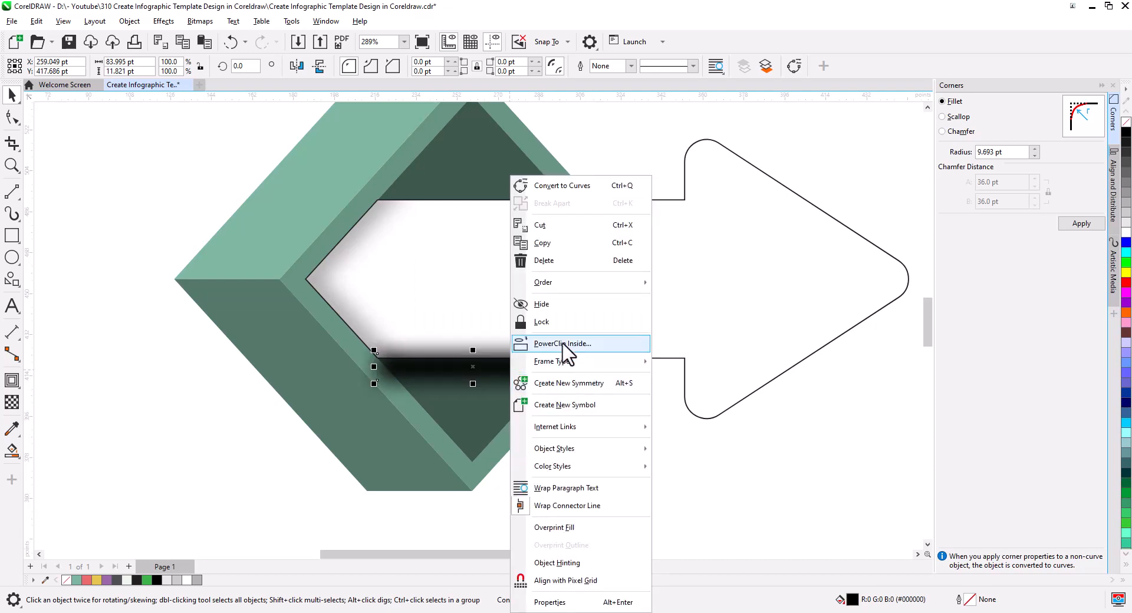
pyautogui.press('Escape')
pyautogui.press('Escape')
pyautogui.click(472, 408)
pyautogui.click(600, 482)
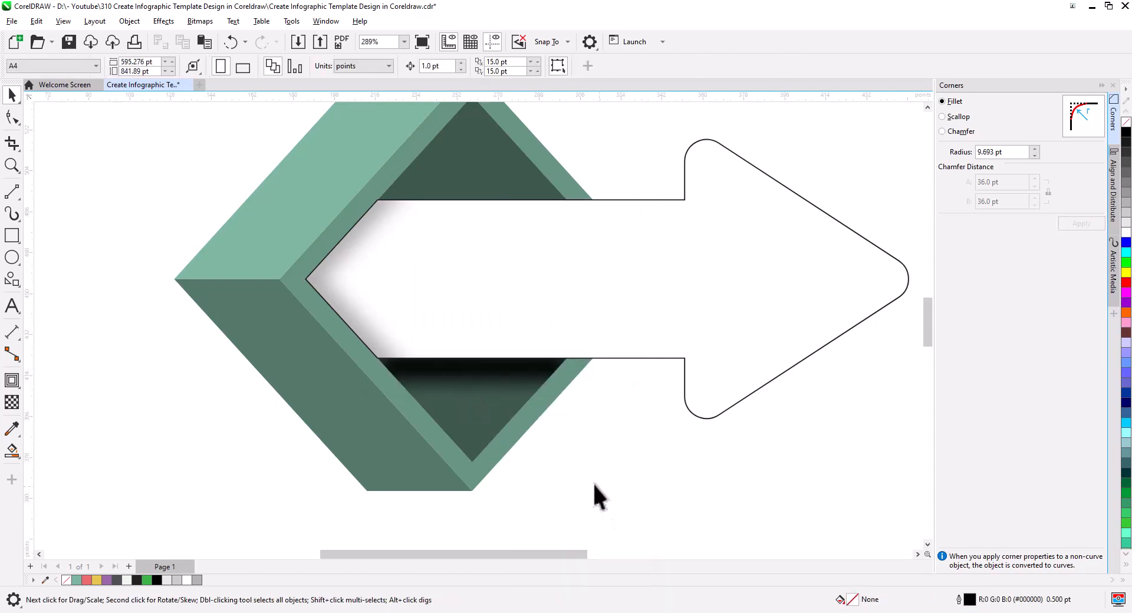
# Smart-fill the dark triangle above the arrow shaft, then recolour it black and remove its outline.
pyautogui.scroll(-1, 568, 452)
pyautogui.scroll(-1, 568, 451)
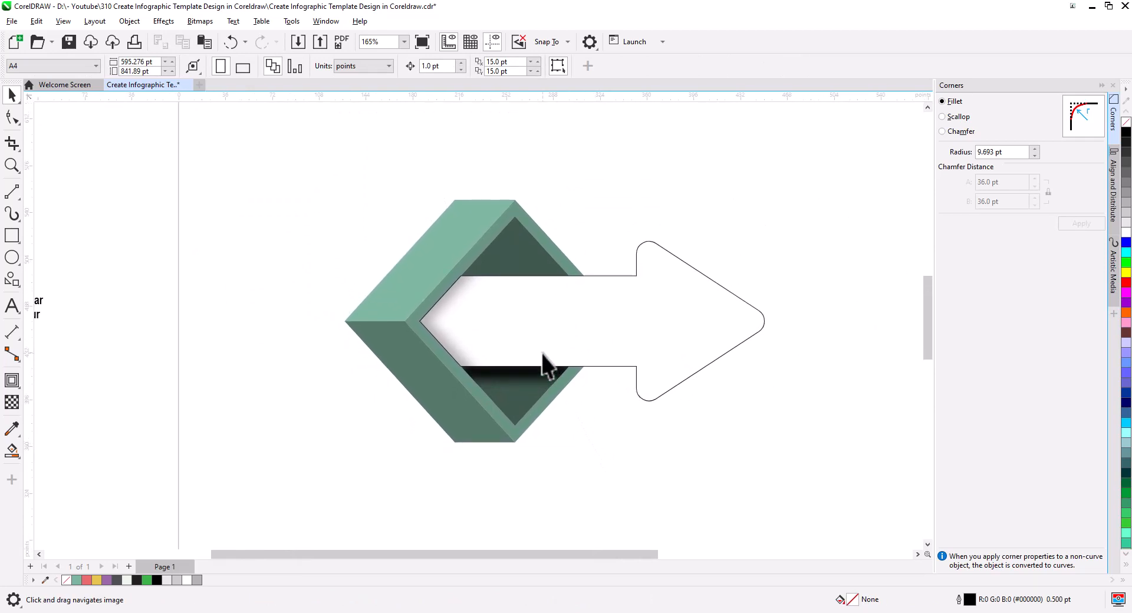
pyautogui.moveTo(541, 353); pyautogui.dragTo(551, 378)
pyautogui.scroll(1, 536, 403)
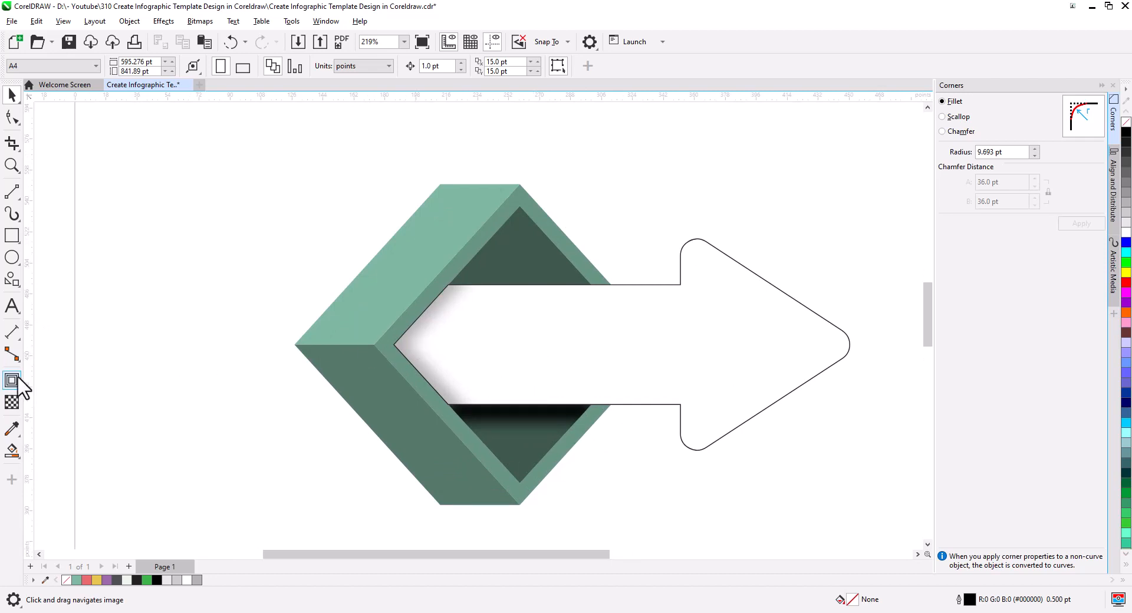
pyautogui.click(12, 451)
pyautogui.click(520, 260)
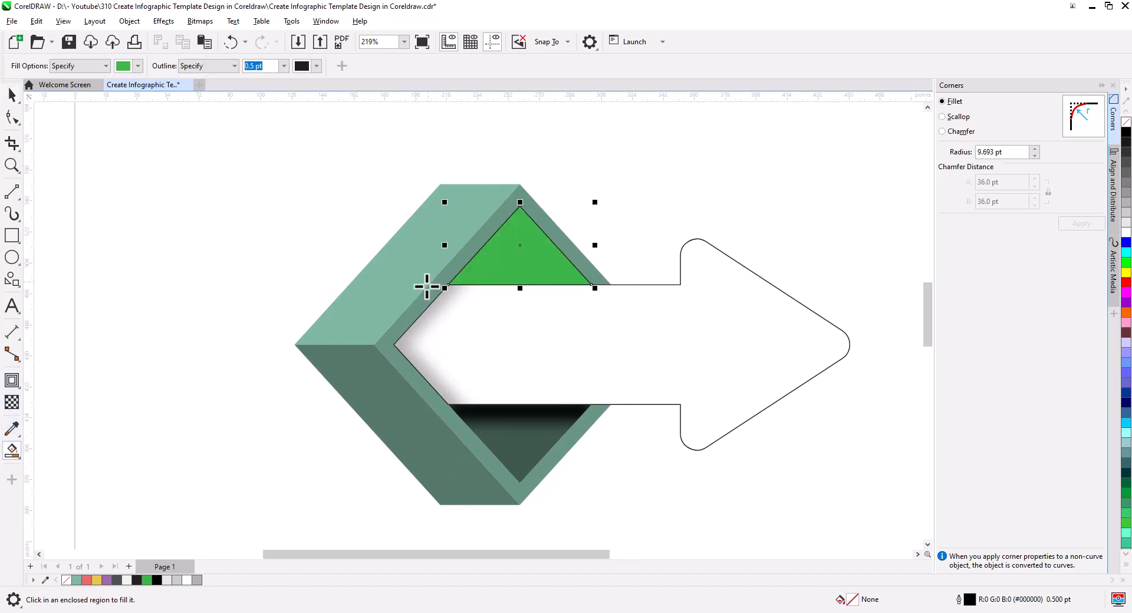
pyautogui.click(12, 98)
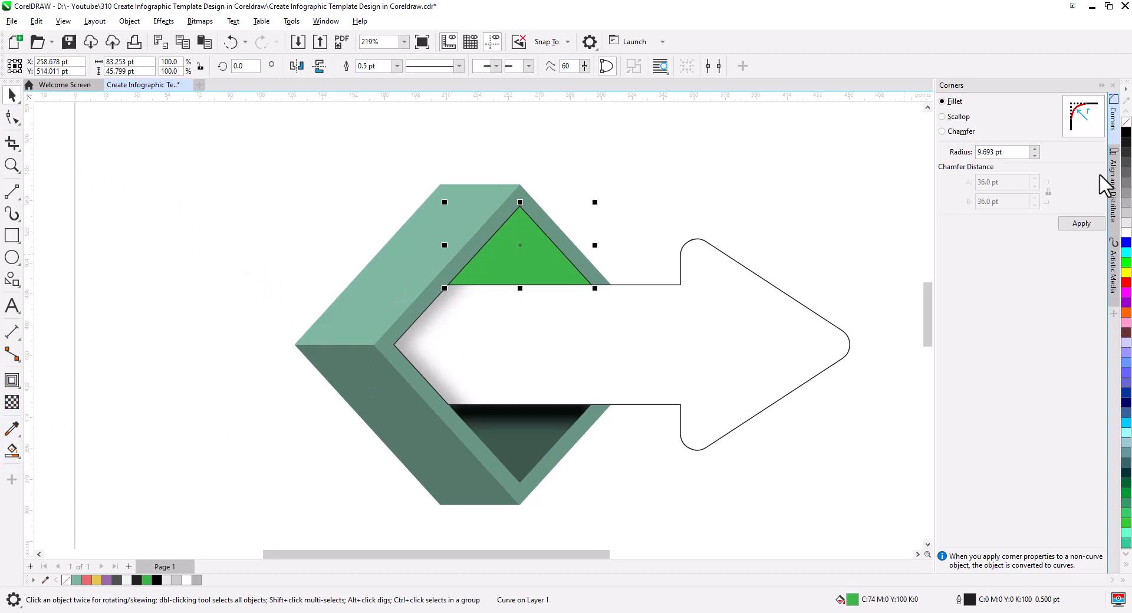
pyautogui.click(1126, 132)
pyautogui.rightClick(1125, 122)
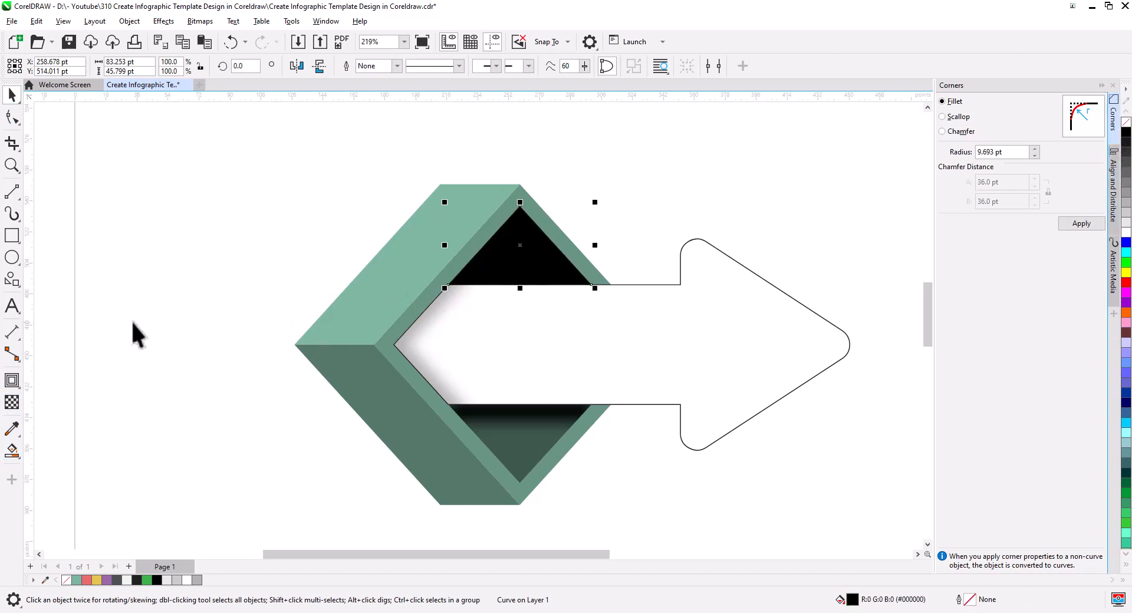
# Apply a uniform transparency of 53 to the black triangle above the arrow shaft.
pyautogui.click(12, 402)
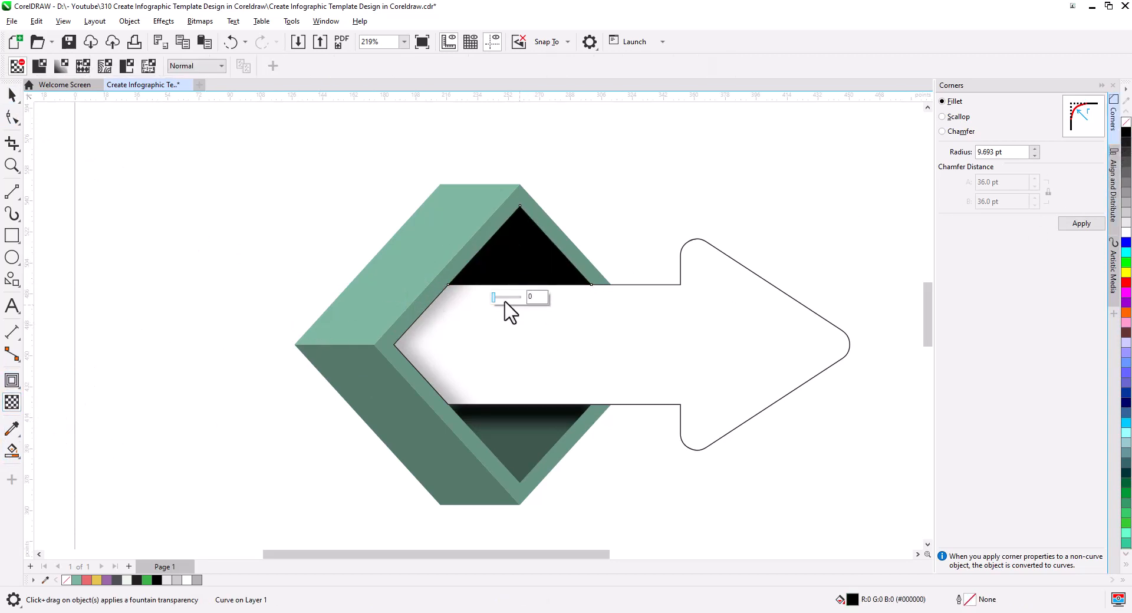
pyautogui.click(506, 296)
pyautogui.click(510, 298)
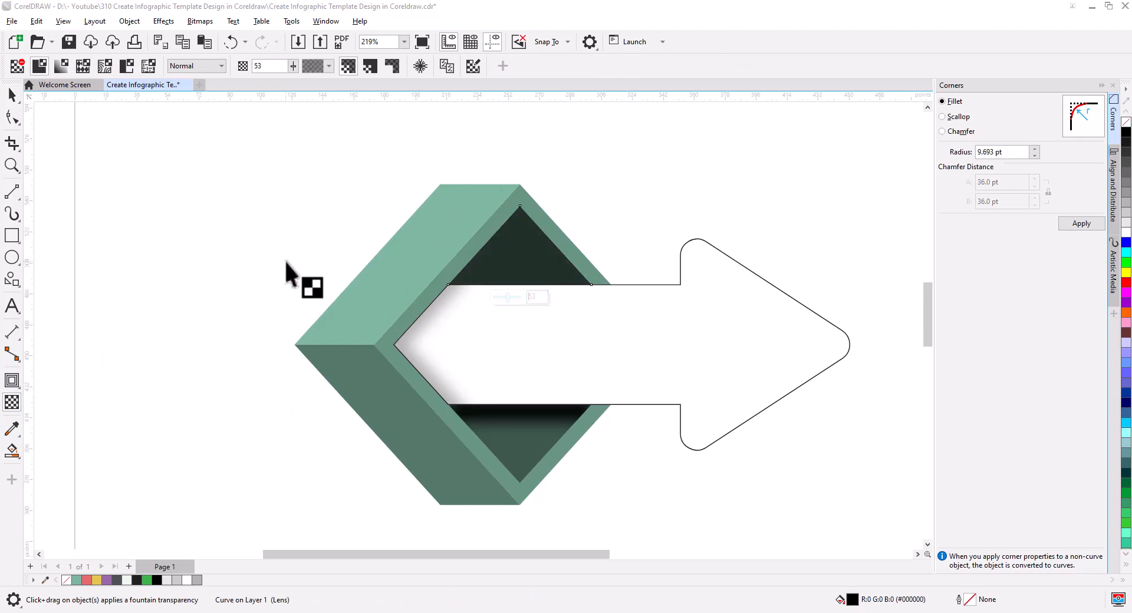
pyautogui.click(12, 94)
pyautogui.click(164, 277)
# Draw a segmented shadow outline about 160 × 77 pt below the arrow, from near its tip back to the diamond's lower edge.
pyautogui.scroll(-3, 518, 371)
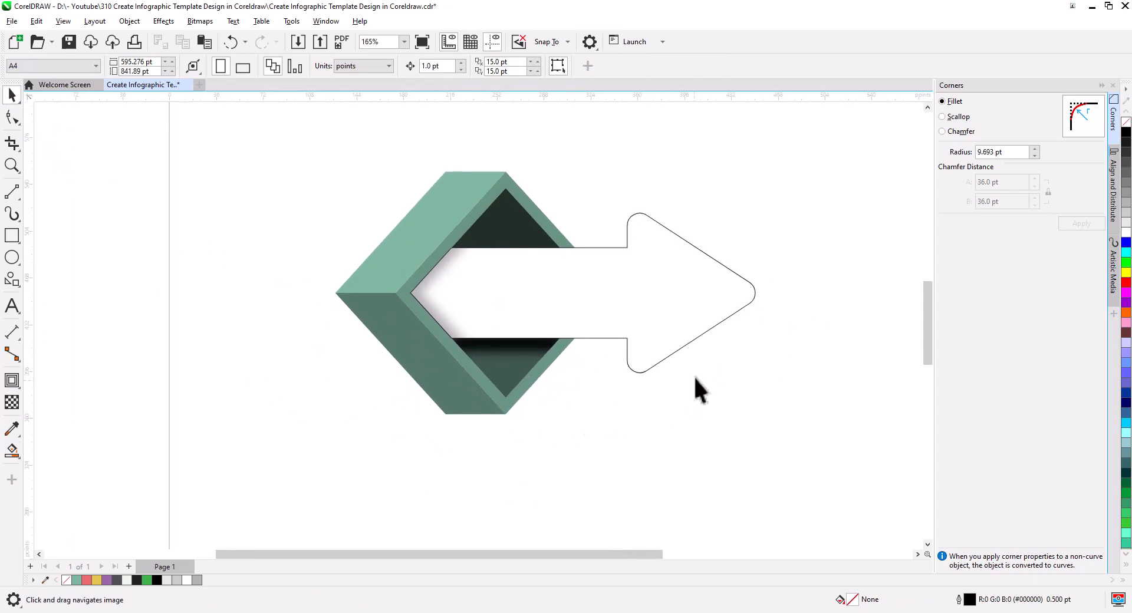
pyautogui.click(712, 312)
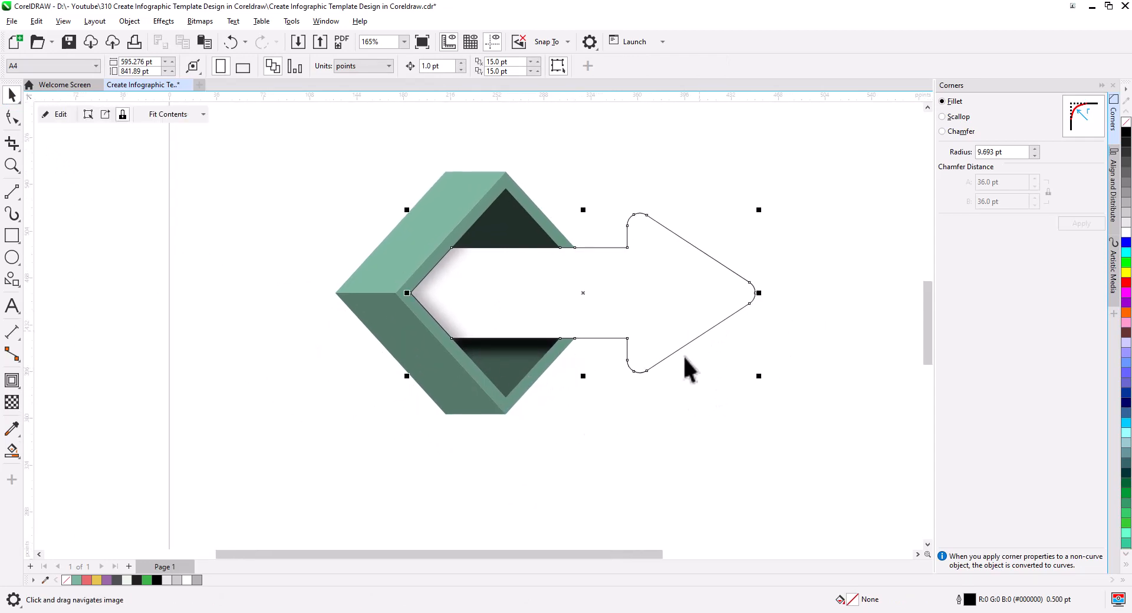
pyautogui.click(12, 191)
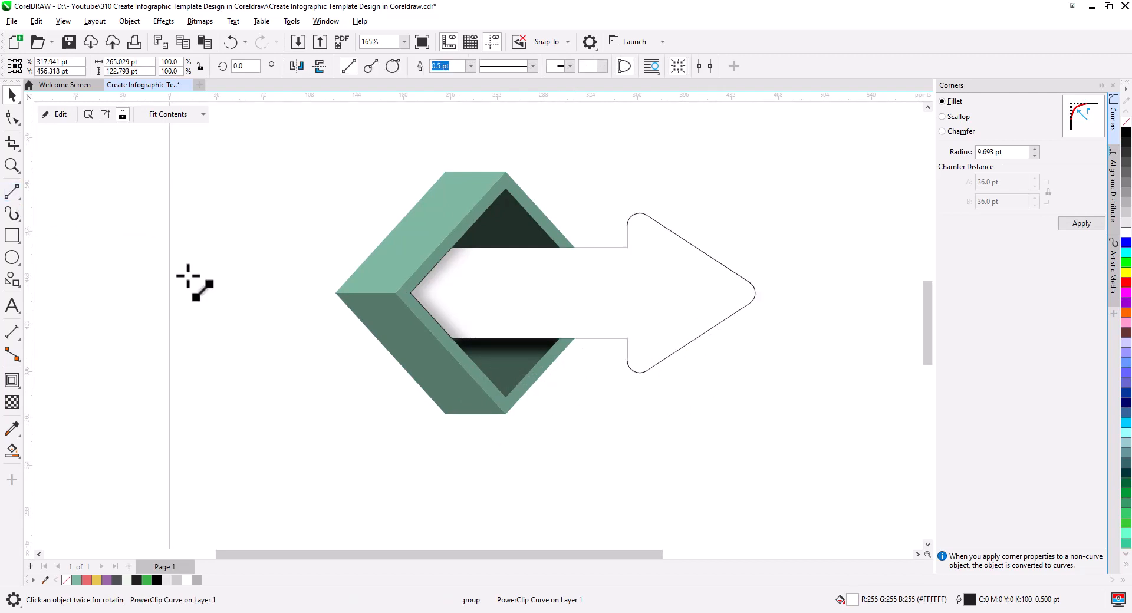
pyautogui.moveTo(750, 307); pyautogui.dragTo(543, 374)
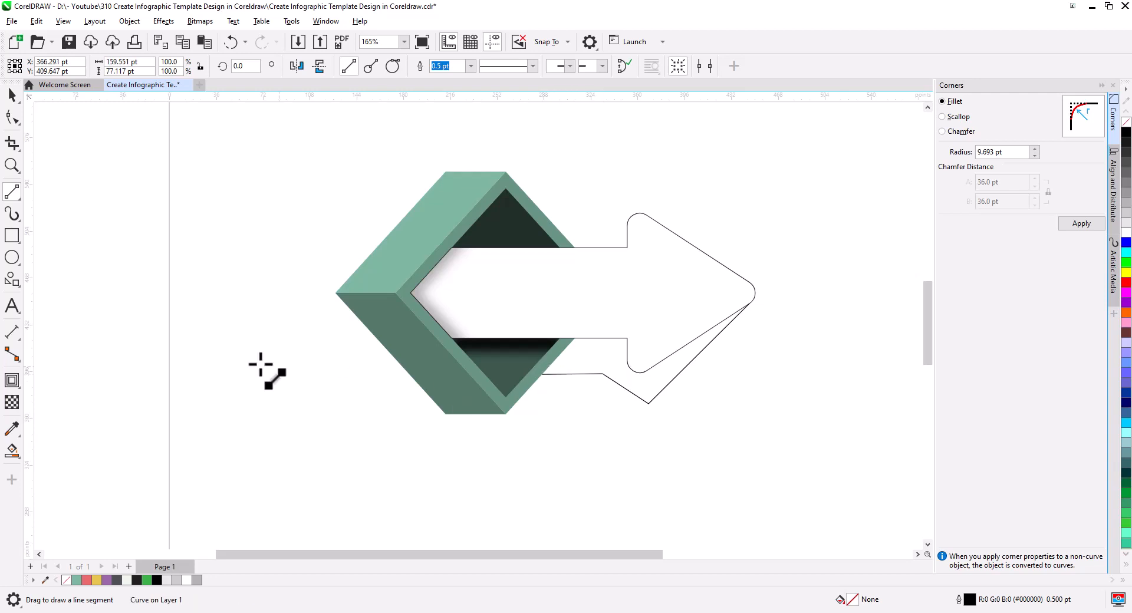
# Smart-fill the area enclosed by the shadow outline, the arrow's underside and the diamond's edge.
pyautogui.click(11, 451)
pyautogui.click(594, 366)
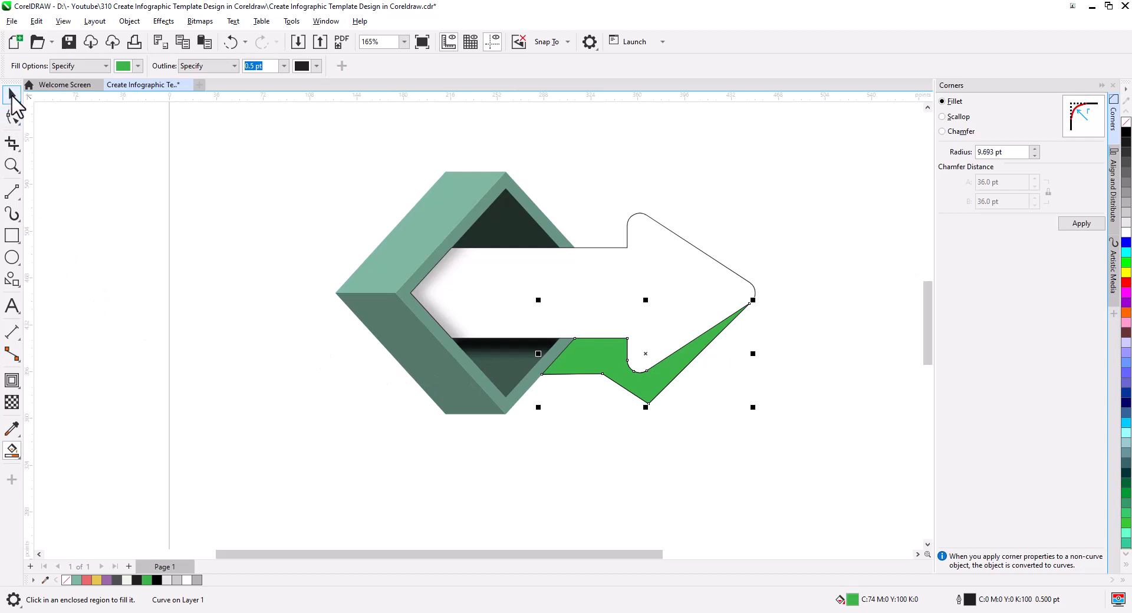
pyautogui.click(12, 94)
pyautogui.click(613, 416)
pyautogui.moveTo(811, 452); pyautogui.dragTo(515, 286)
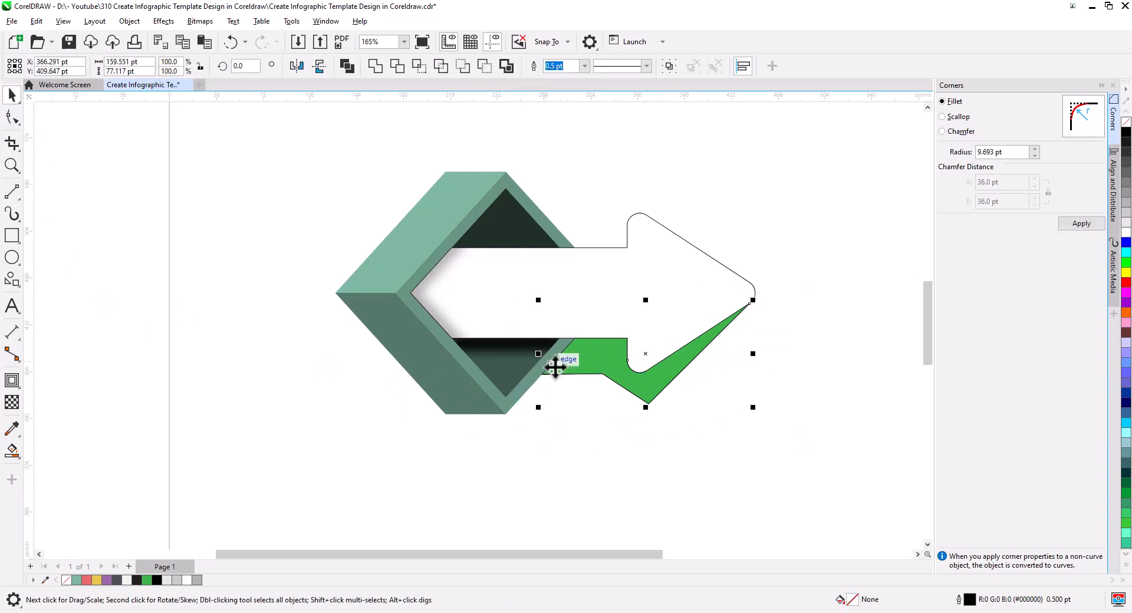
# Recolour the green shadow shape beneath the arrow black.
pyautogui.click(607, 429)
pyautogui.click(608, 363)
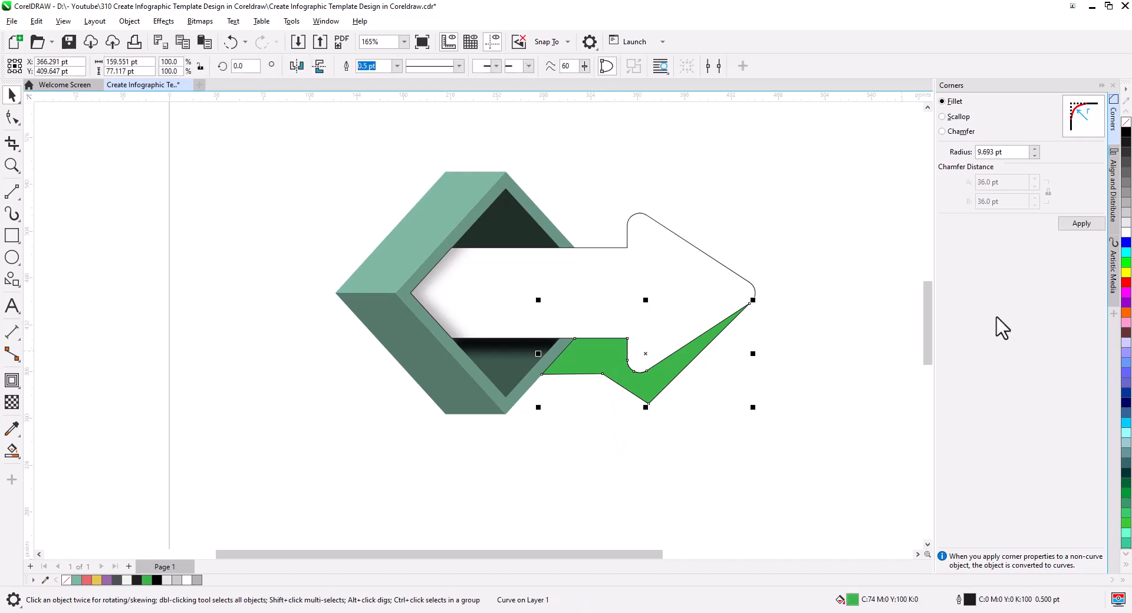
pyautogui.click(1127, 131)
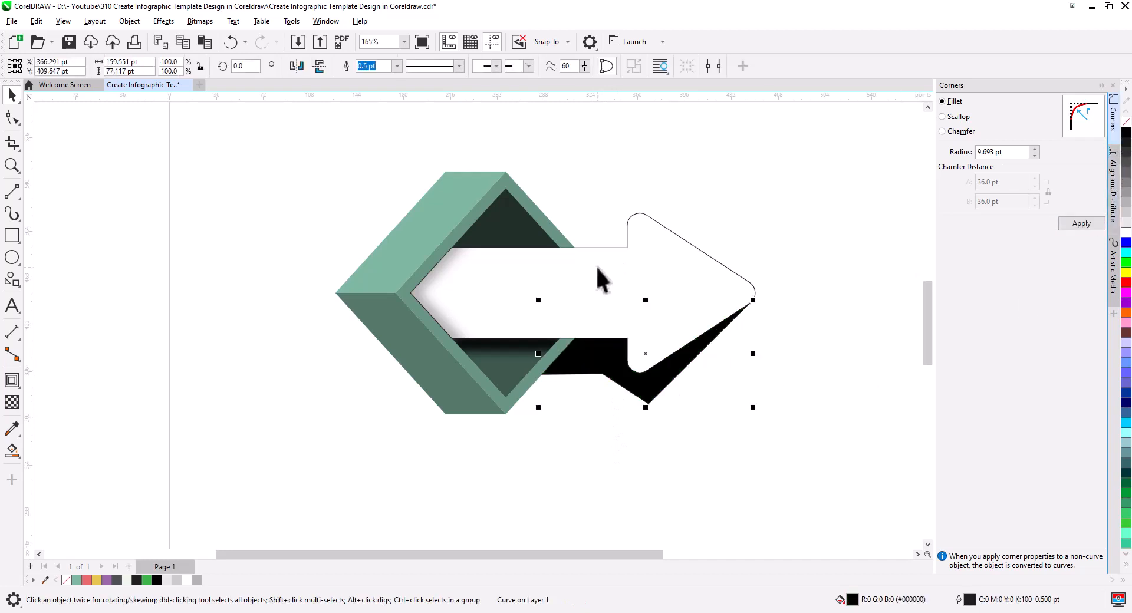
# Apply a Gaussian Blur with a radius of 75.9 pixels to the black shadow shape.
pyautogui.click(165, 23)
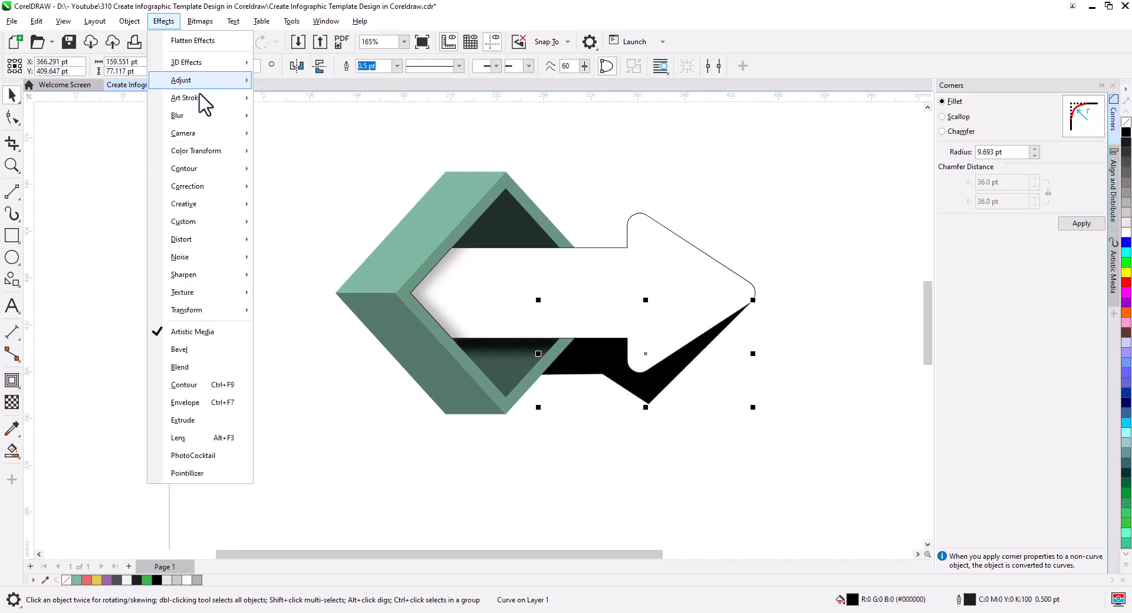
pyautogui.moveTo(203, 117)
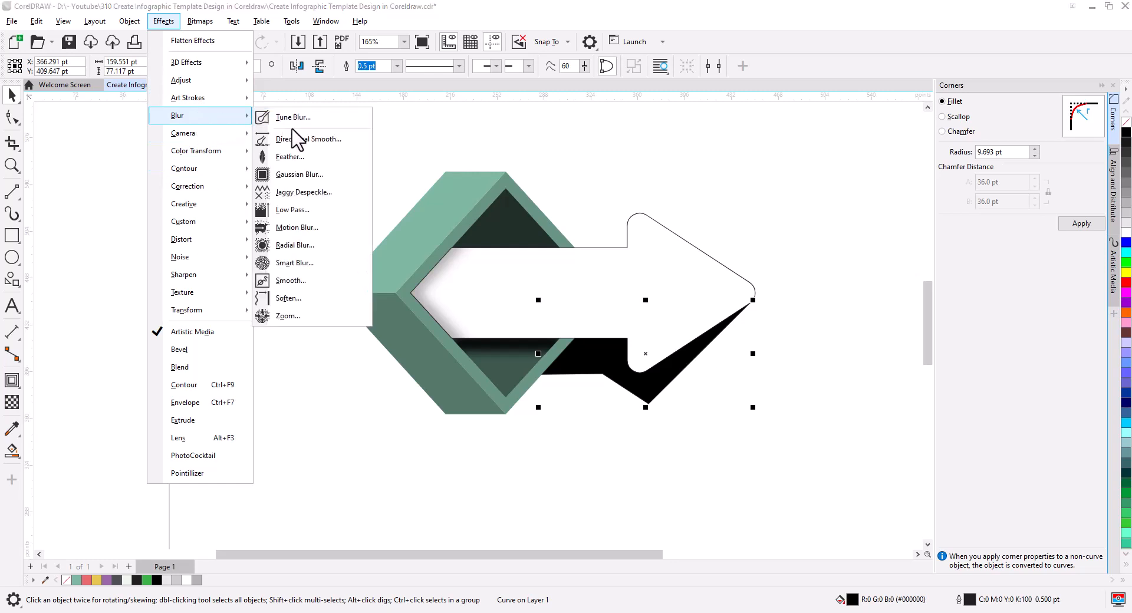
pyautogui.click(309, 177)
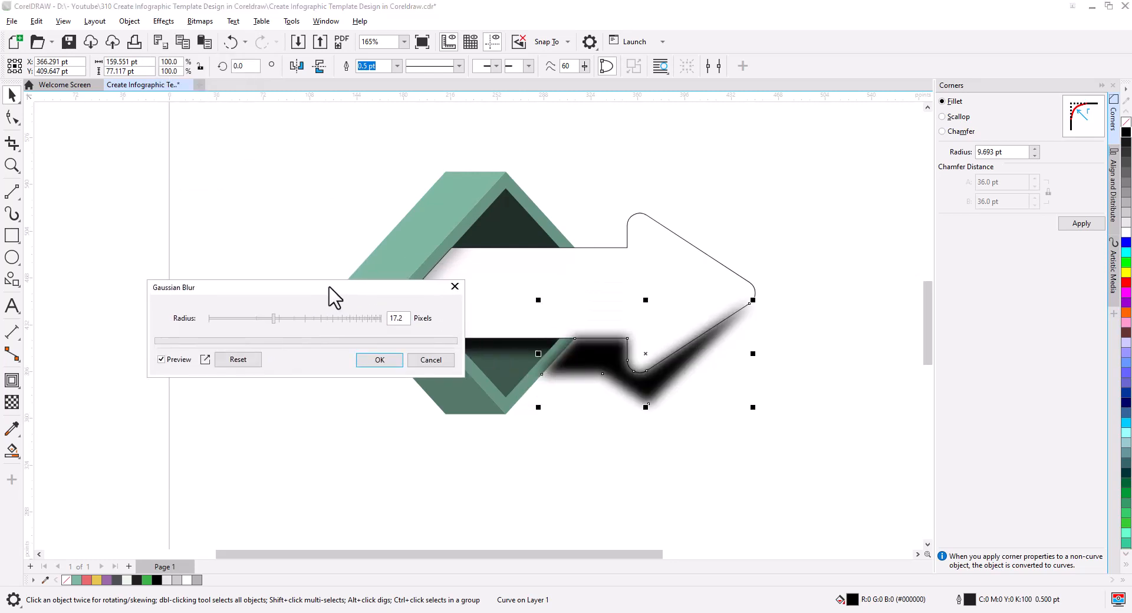
pyautogui.moveTo(329, 288); pyautogui.dragTo(263, 287)
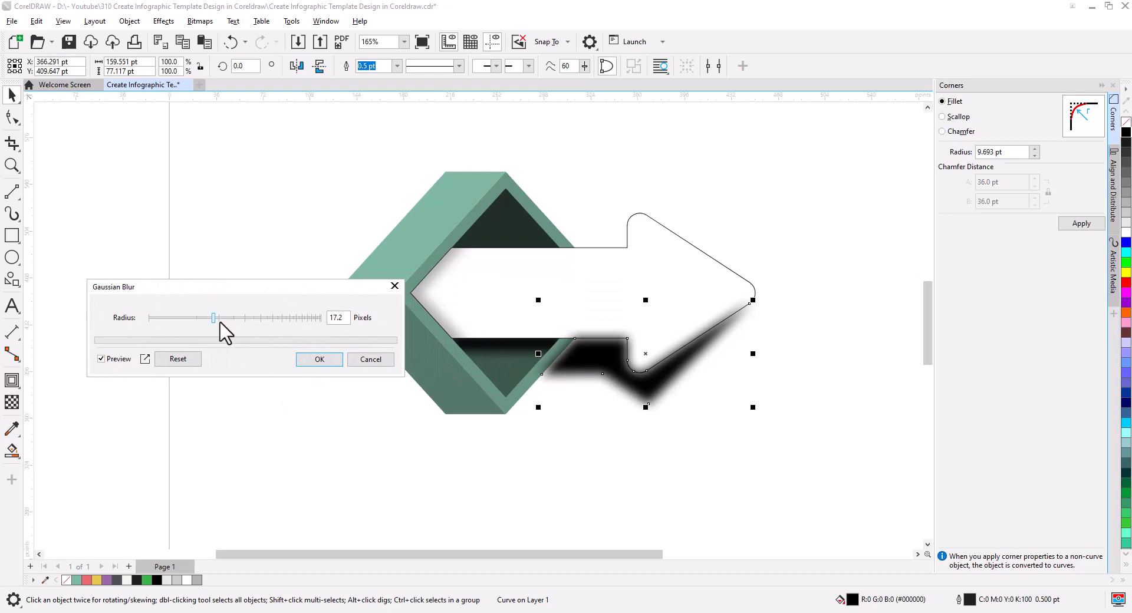
pyautogui.moveTo(214, 319); pyautogui.dragTo(270, 319)
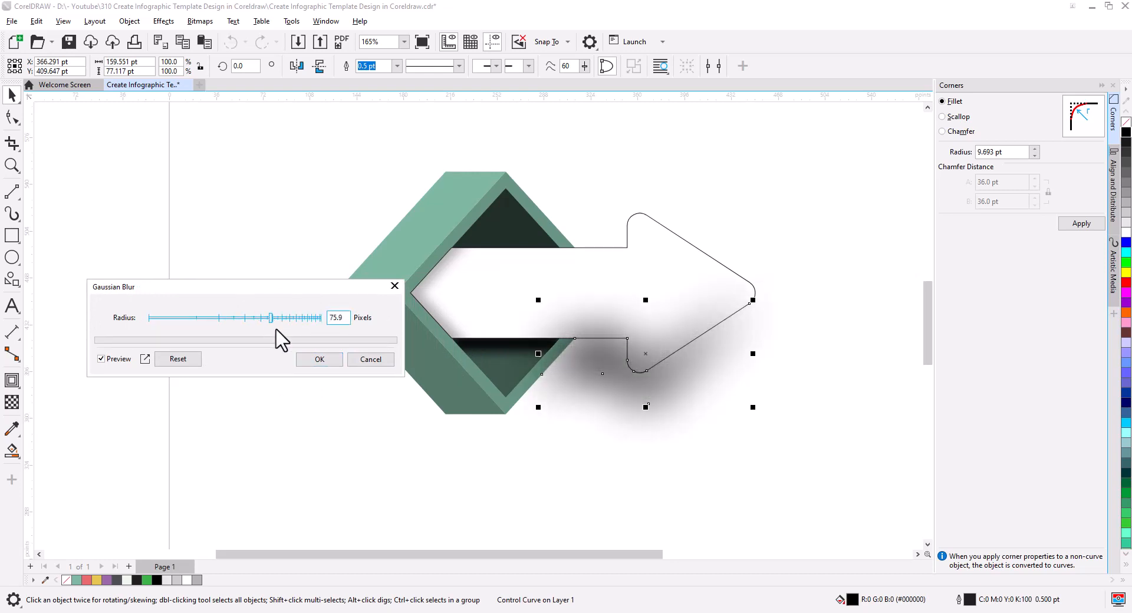
pyautogui.click(319, 359)
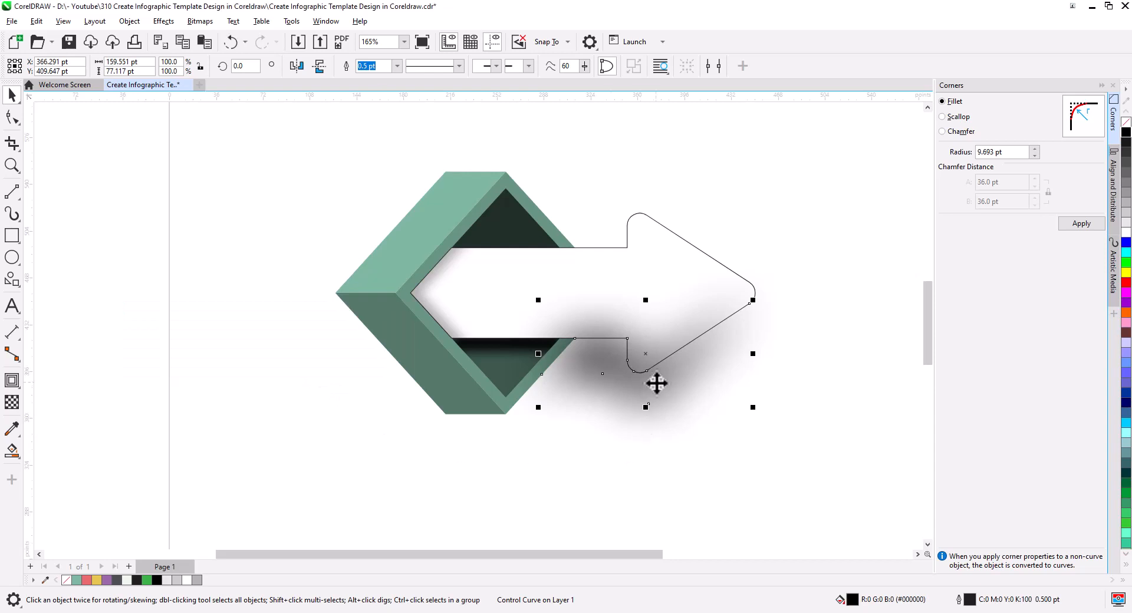
# Nudge the blurred shadow up under the arrow and send it to the back of the layer.
pyautogui.moveTo(653, 386); pyautogui.dragTo(648, 372)
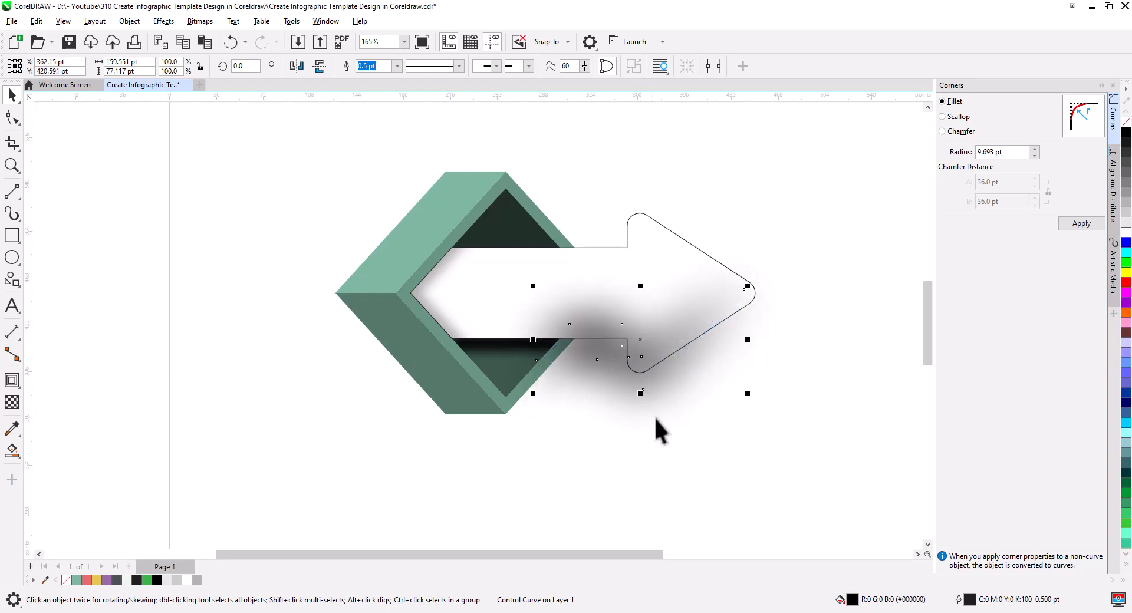
pyautogui.rightClick(643, 382)
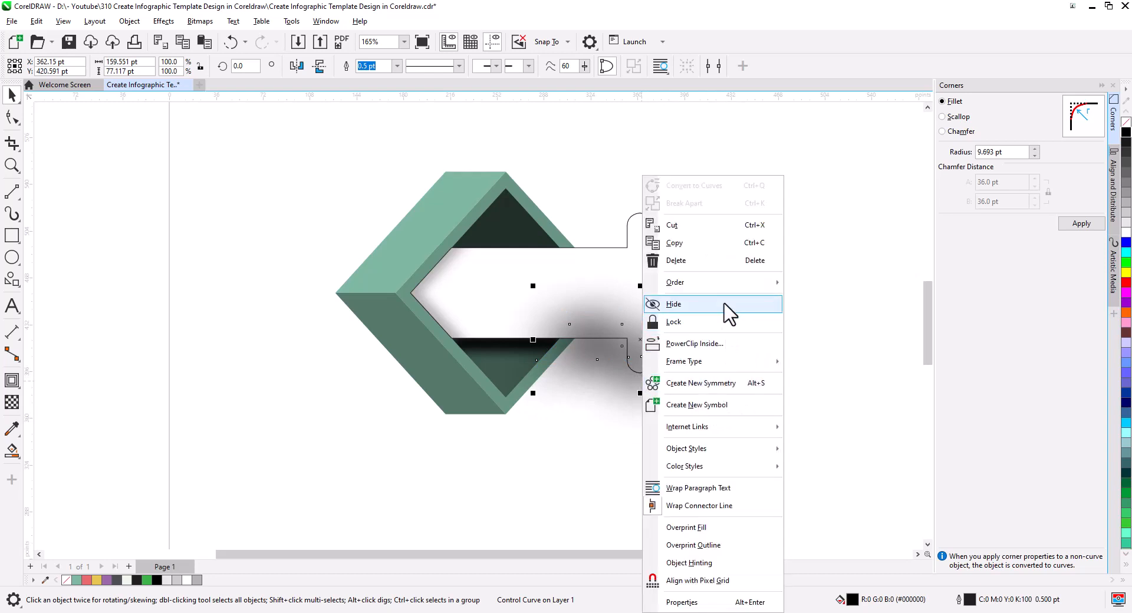
pyautogui.moveTo(719, 285)
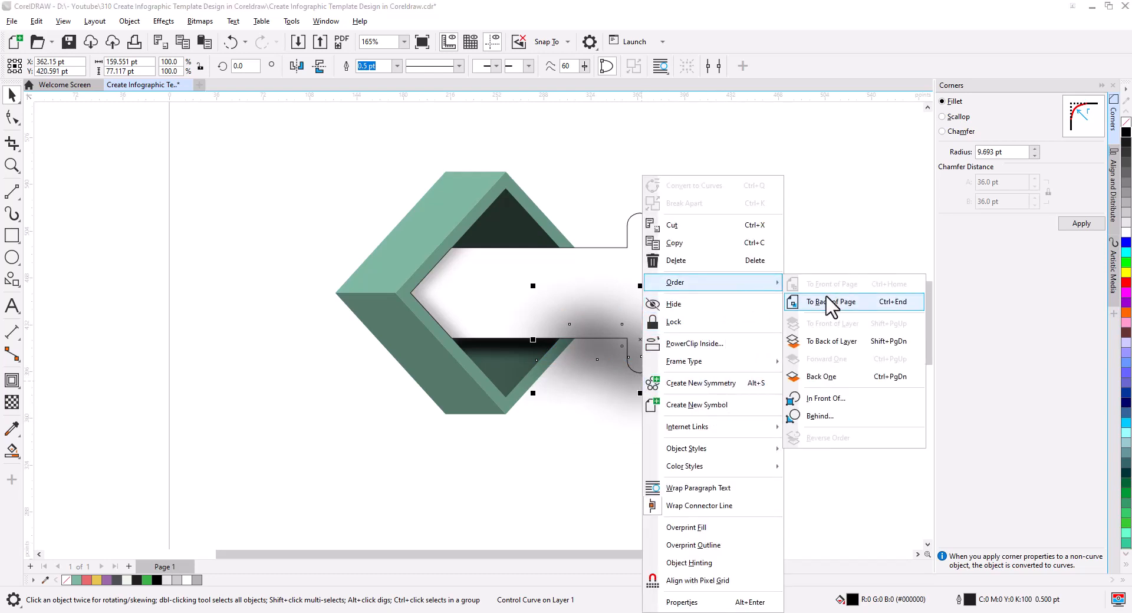
pyautogui.click(843, 342)
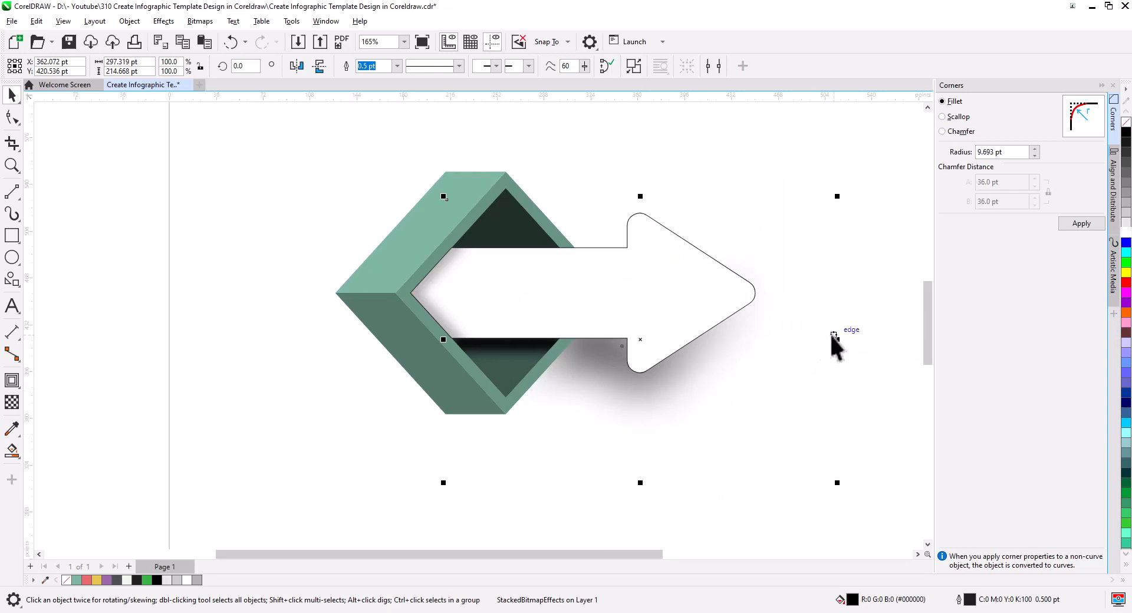
# Adjust the blurred shadow's size and position beneath the arrowhead, making it about 167 × 76 pt.
pyautogui.moveTo(838, 340)
pyautogui.mouseDown()
pyautogui.moveTo(857, 341)
pyautogui.moveTo(856, 351)
pyautogui.mouseUp()
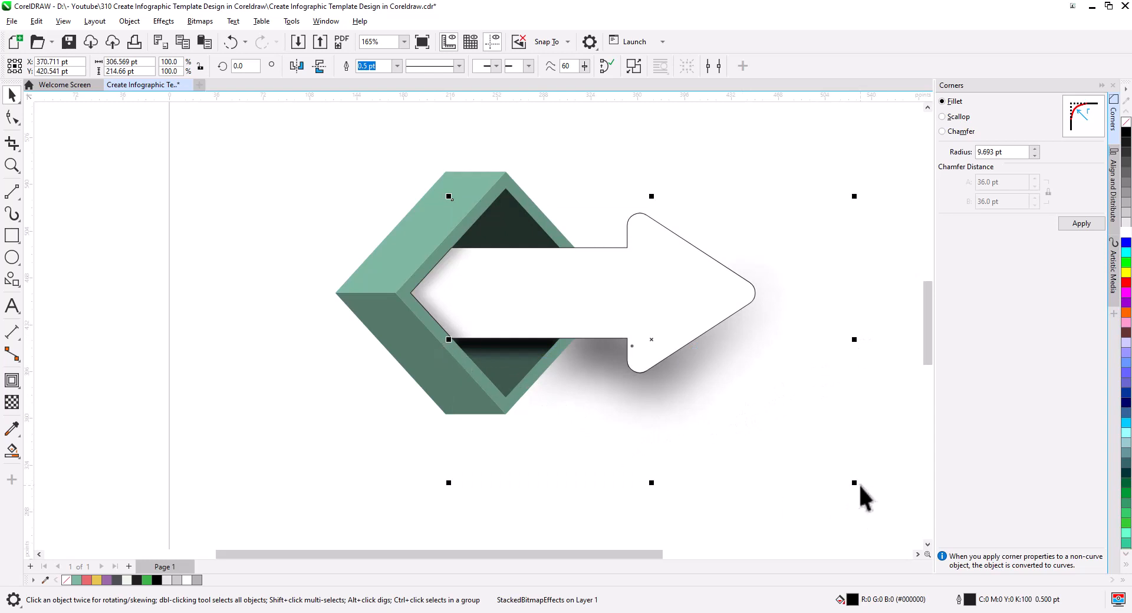
pyautogui.moveTo(855, 482)
pyautogui.mouseDown()
pyautogui.moveTo(870, 494)
pyautogui.moveTo(862, 487)
pyautogui.mouseUp()
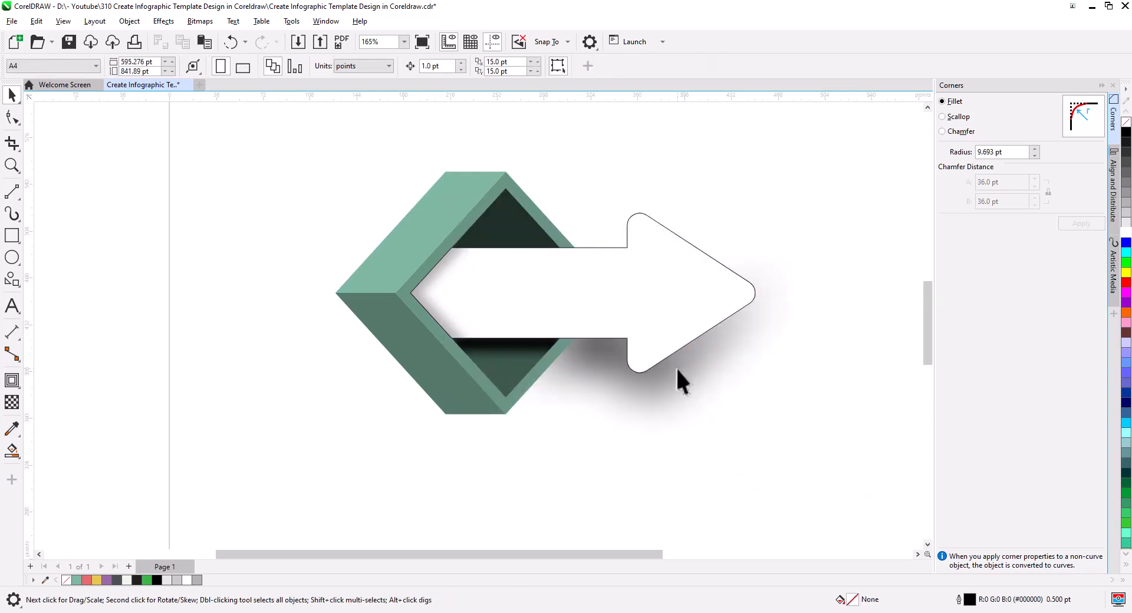
pyautogui.moveTo(676, 367); pyautogui.dragTo(677, 365)
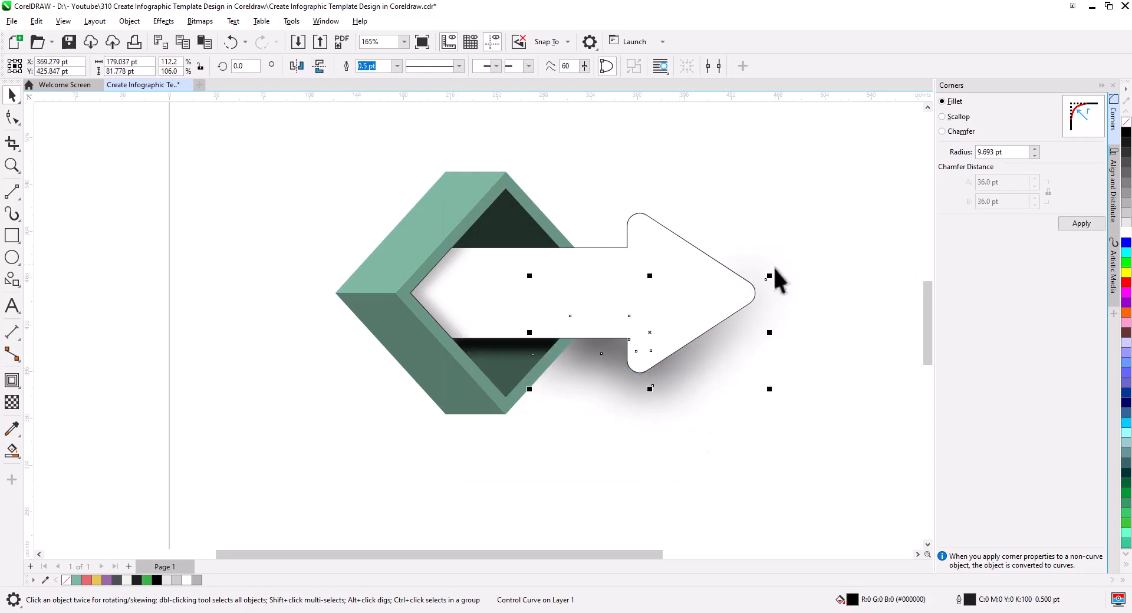
pyautogui.moveTo(770, 275); pyautogui.dragTo(754, 283)
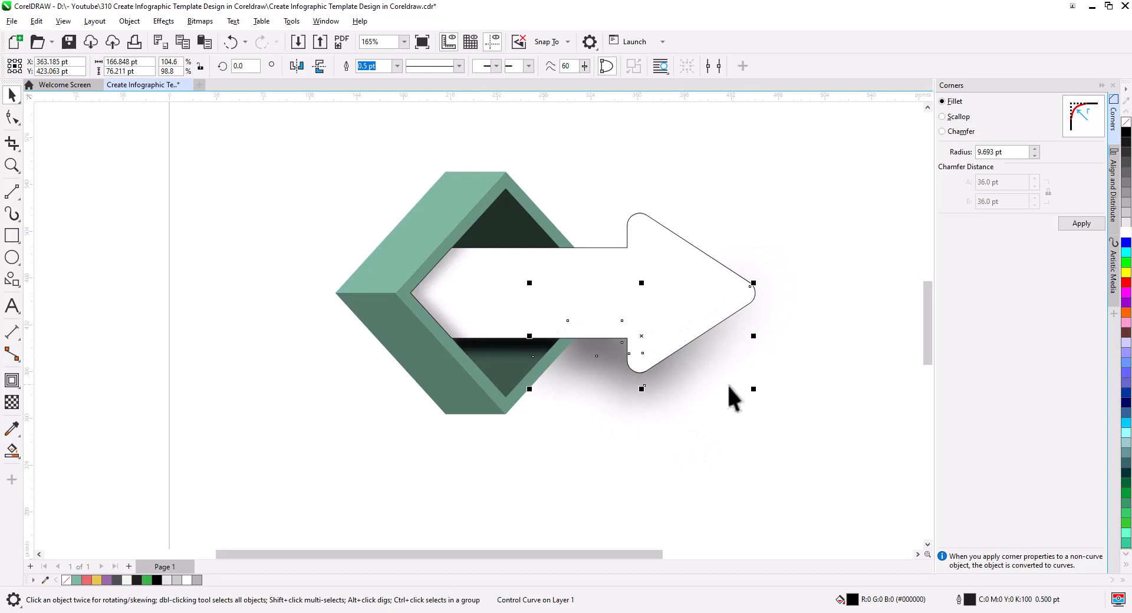
# Apply a uniform transparency of 34 to the blurred shadow under the arrow.
pyautogui.click(12, 403)
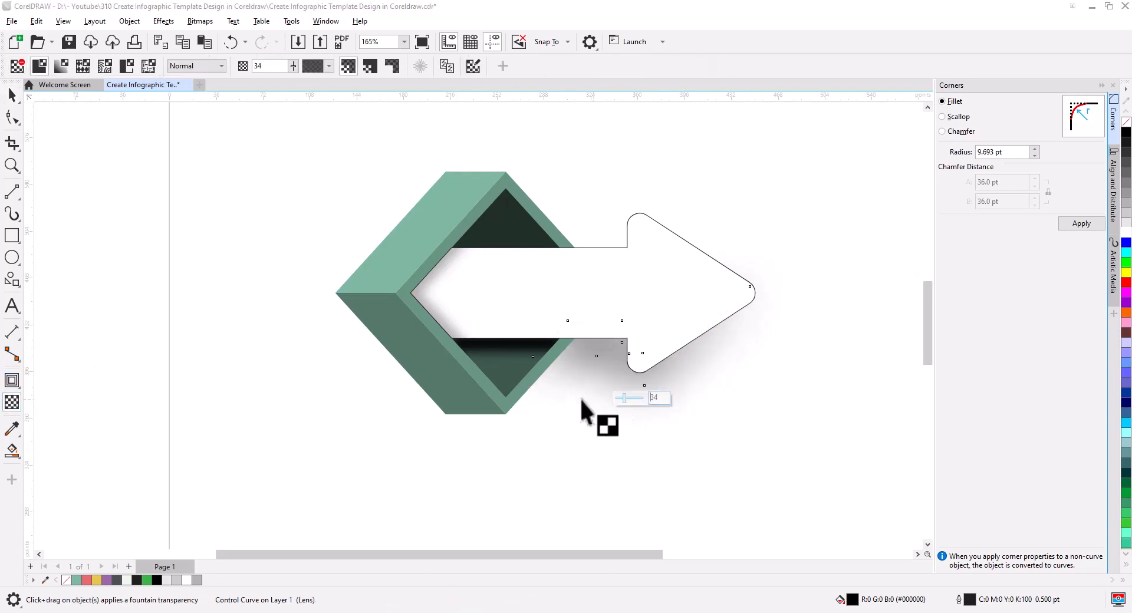
pyautogui.click(144, 291)
pyautogui.press('space')
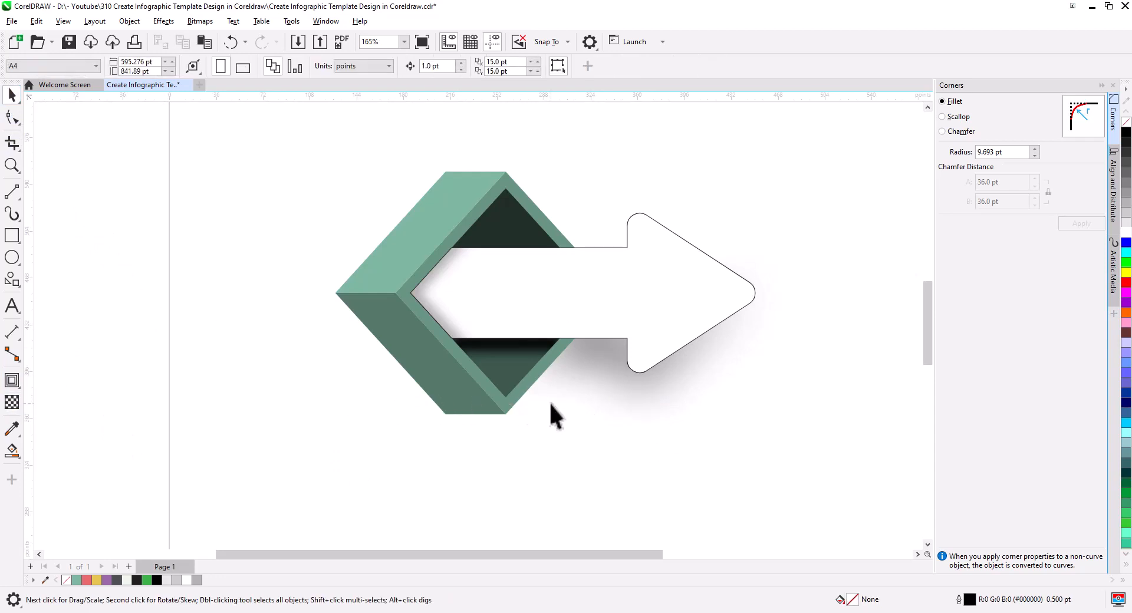
# Remove the arrow's outline and scale the whole diamond, arrow and shadow design down to about 309 × 195 pt.
pyautogui.click(637, 299)
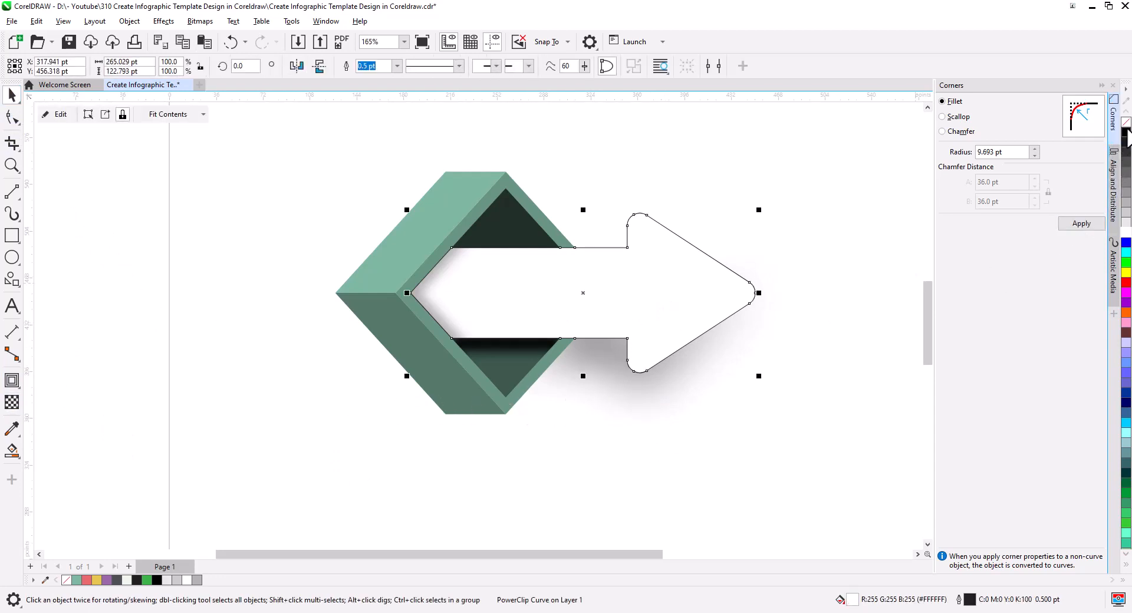
pyautogui.click(745, 440)
pyautogui.scroll(-3, 649, 401)
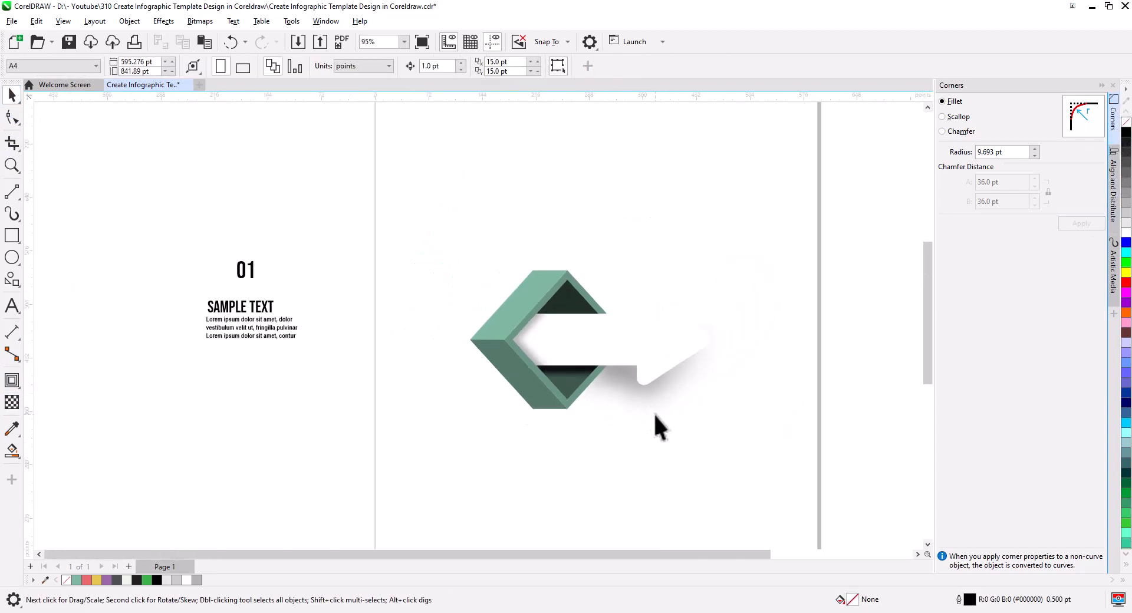
pyautogui.moveTo(721, 462); pyautogui.dragTo(424, 235)
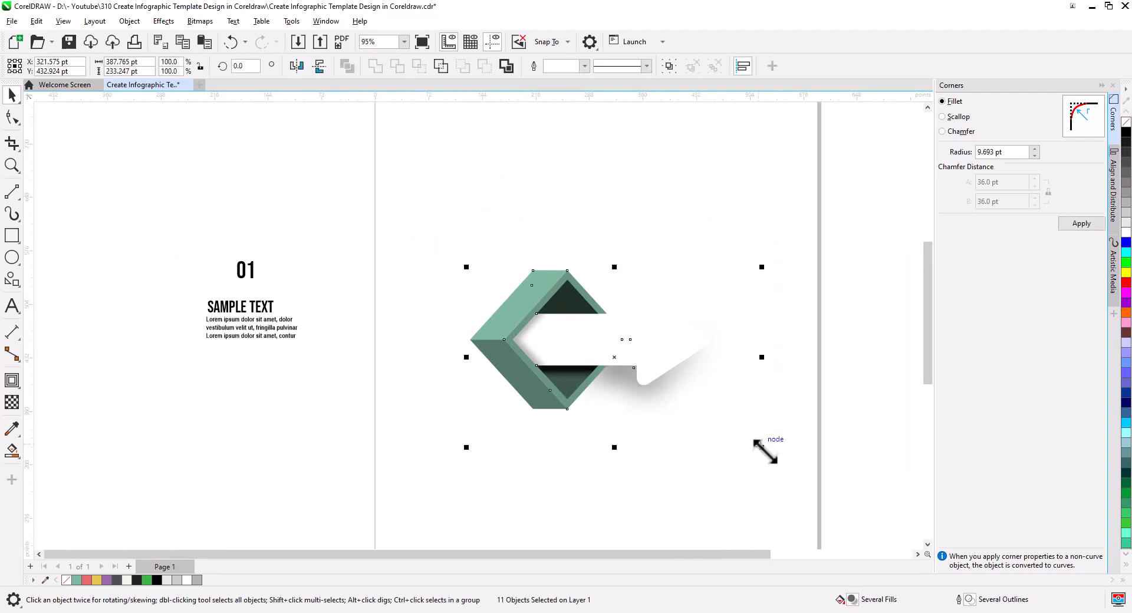
pyautogui.moveTo(762, 450); pyautogui.dragTo(727, 431)
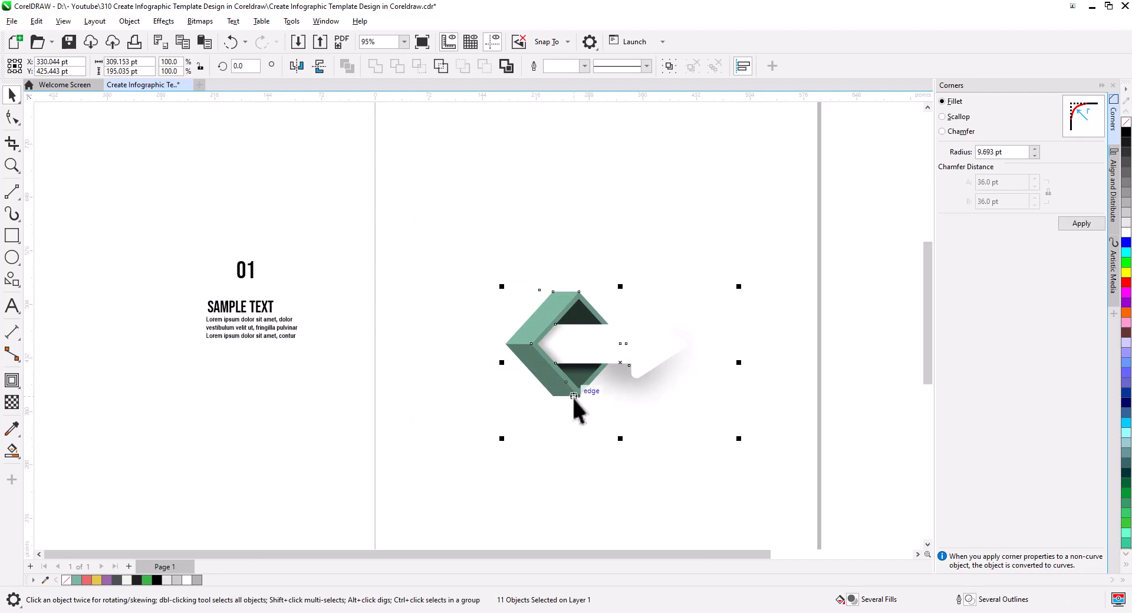
# Duplicate the complete design directly above the original and mirror the copy horizontally.
pyautogui.moveTo(574, 395); pyautogui.dragTo(573, 233)
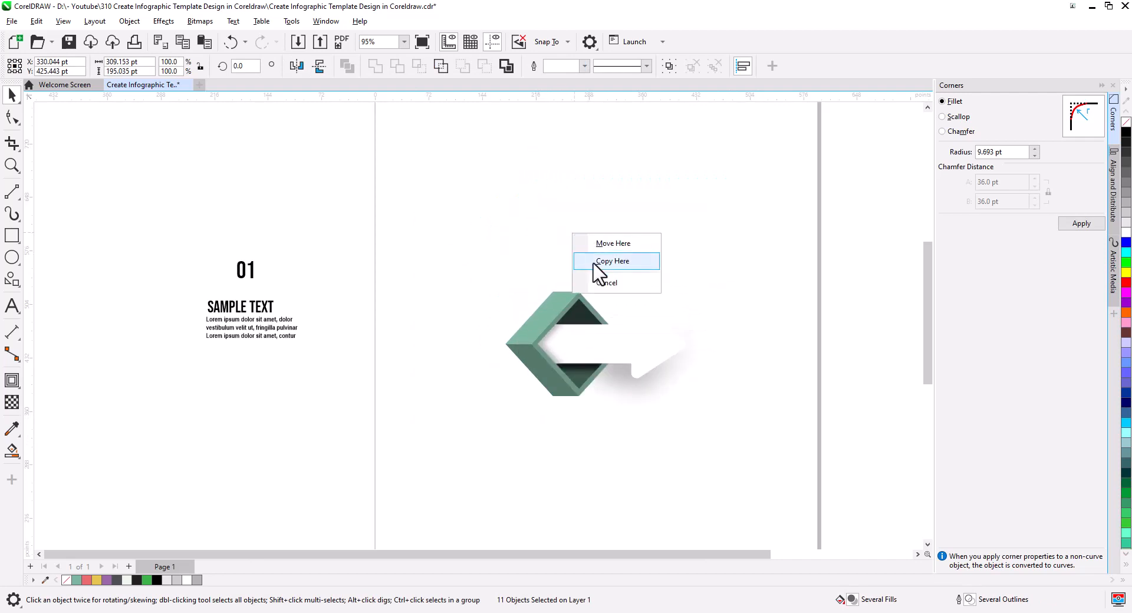
pyautogui.click(593, 263)
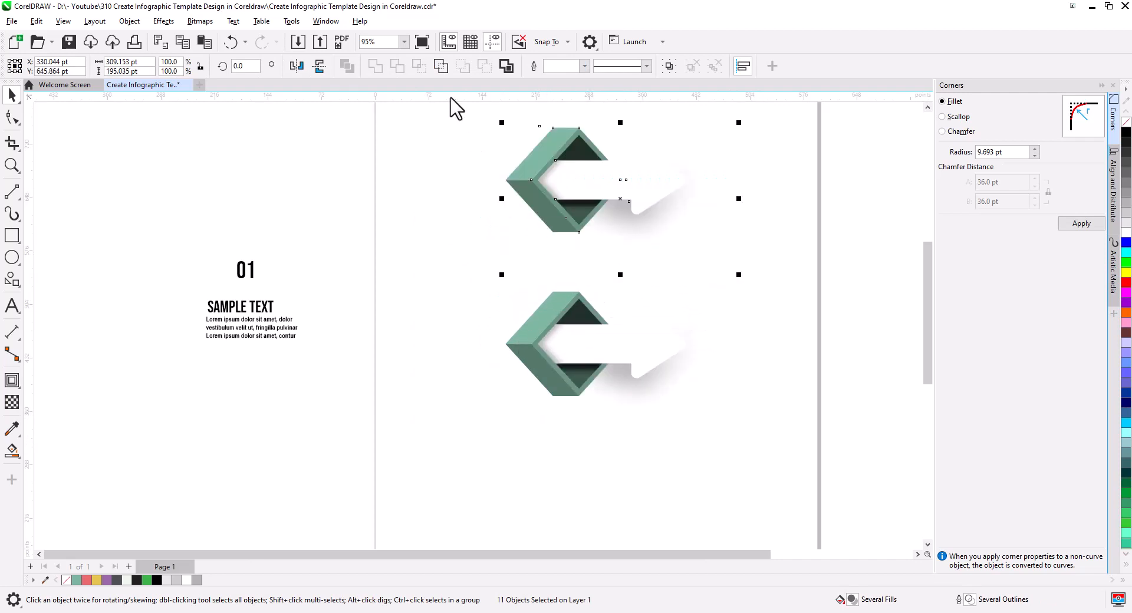
pyautogui.click(297, 66)
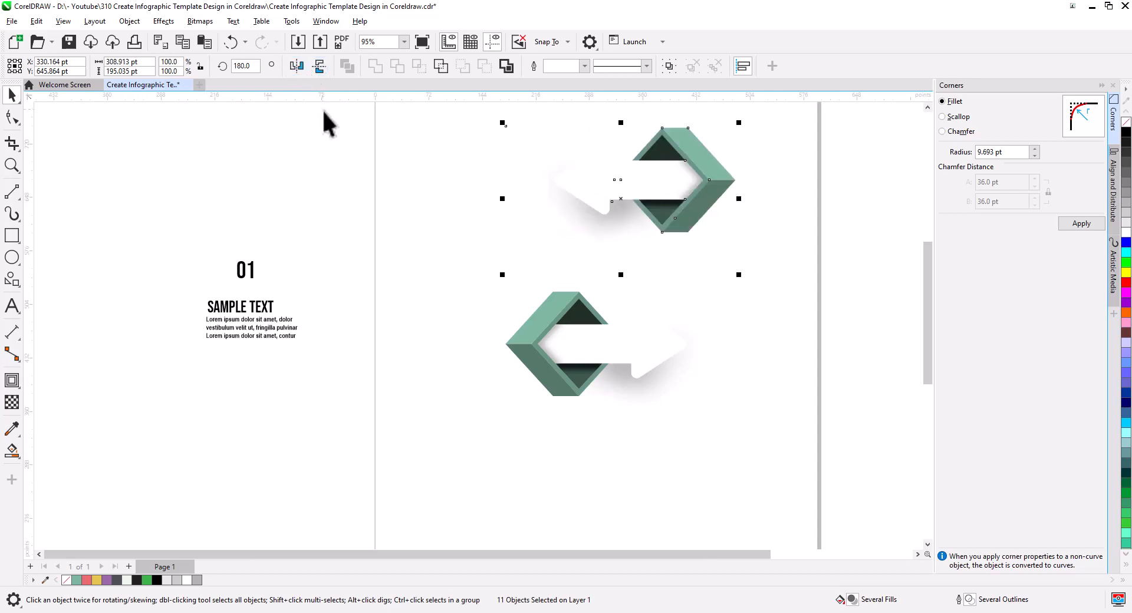
# Move the mirrored copy against the original's upper-left side, snapping the two diamonds together edge to edge.
pyautogui.press('h')
pyautogui.moveTo(707, 278); pyautogui.dragTo(680, 340)
pyautogui.moveTo(770, 354); pyautogui.dragTo(578, 273)
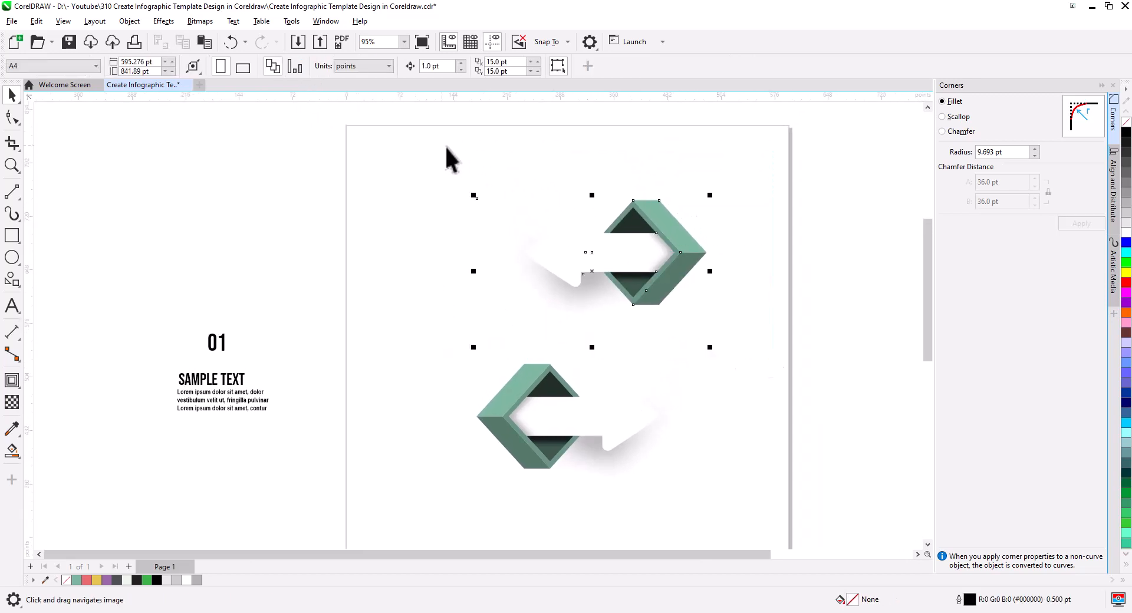
pyautogui.moveTo(678, 264); pyautogui.dragTo(479, 393)
pyautogui.scroll(2, 479, 392)
pyautogui.moveTo(519, 299); pyautogui.dragTo(547, 315)
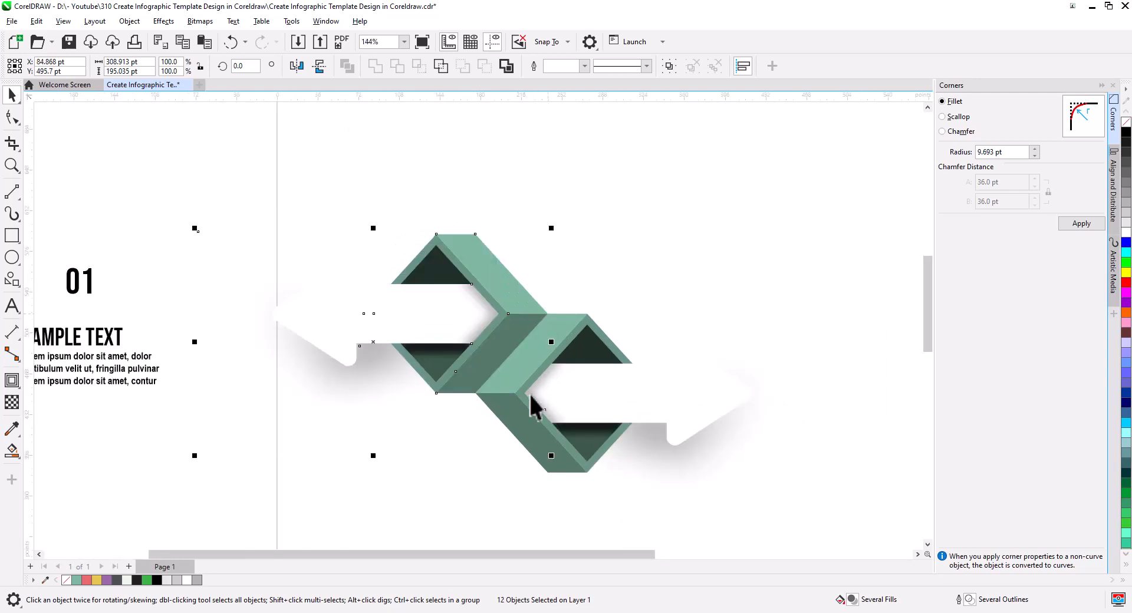
pyautogui.click(451, 469)
# Move the joined pair lower on the page and place a copy of it directly above, with the edges meeting.
pyautogui.scroll(-3, 681, 479)
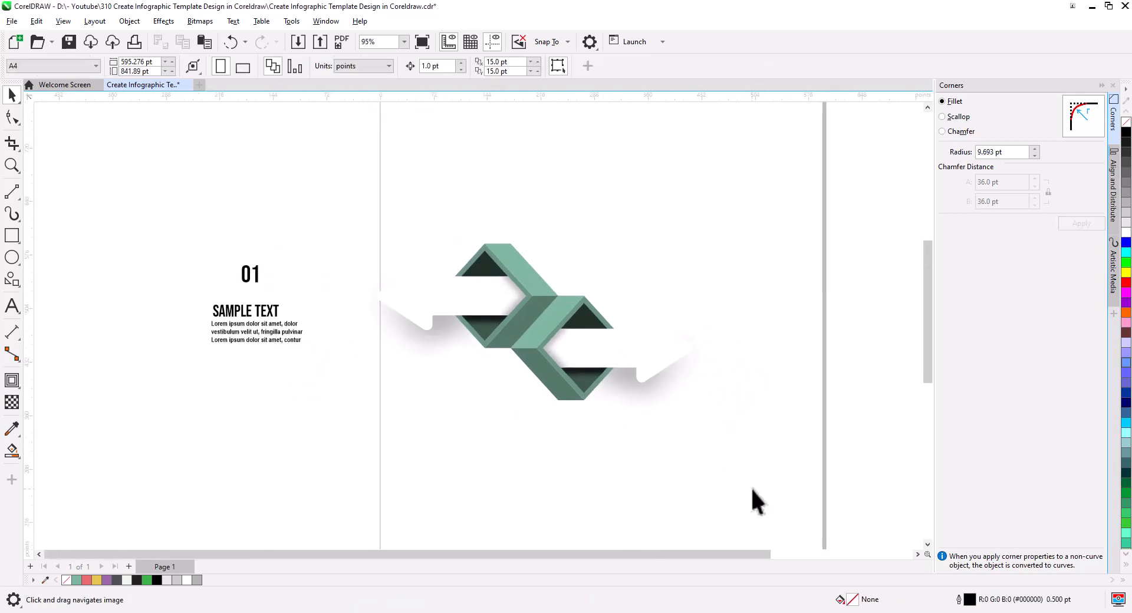
pyautogui.moveTo(523, 295); pyautogui.dragTo(582, 397)
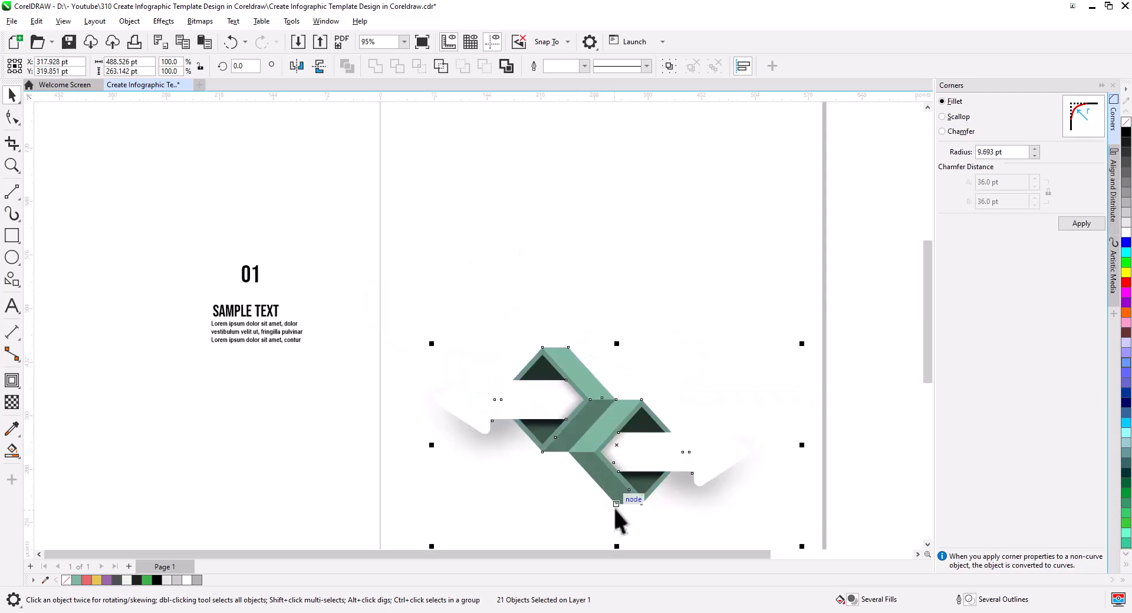
pyautogui.moveTo(618, 500); pyautogui.dragTo(620, 407)
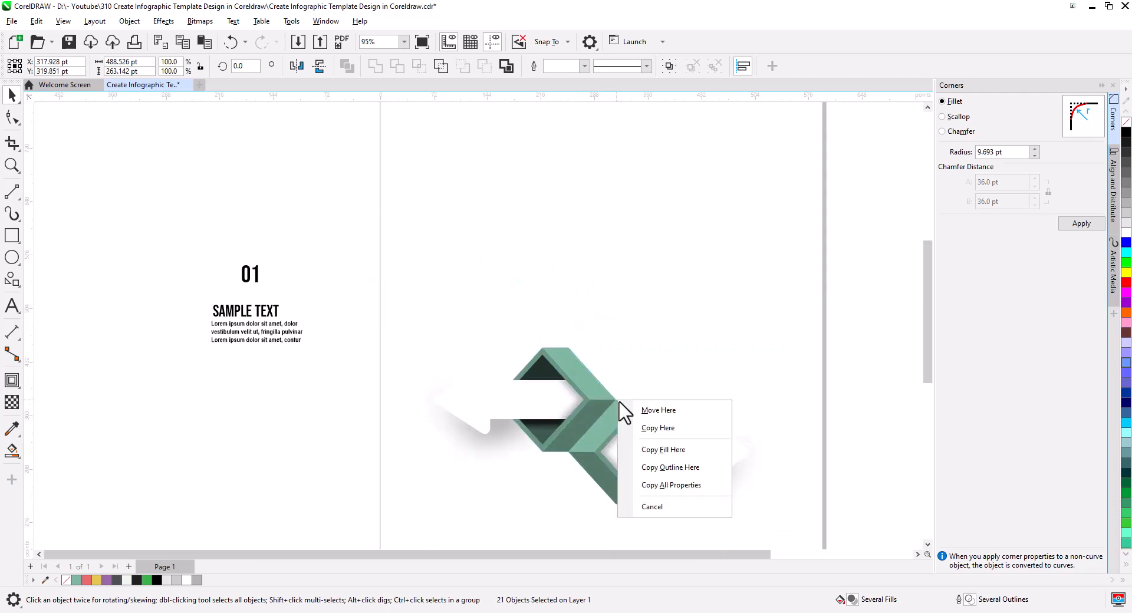
pyautogui.click(653, 428)
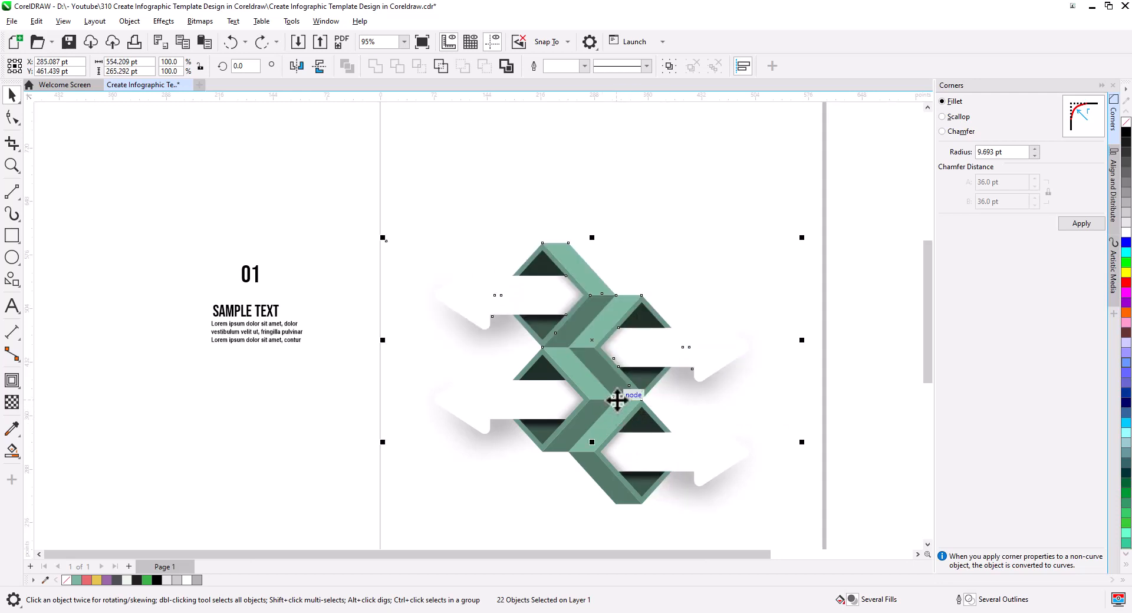
# Duplicate the upper pair once more and snap the copy on top of the stack as the third pair.
pyautogui.moveTo(617, 399); pyautogui.dragTo(613, 298)
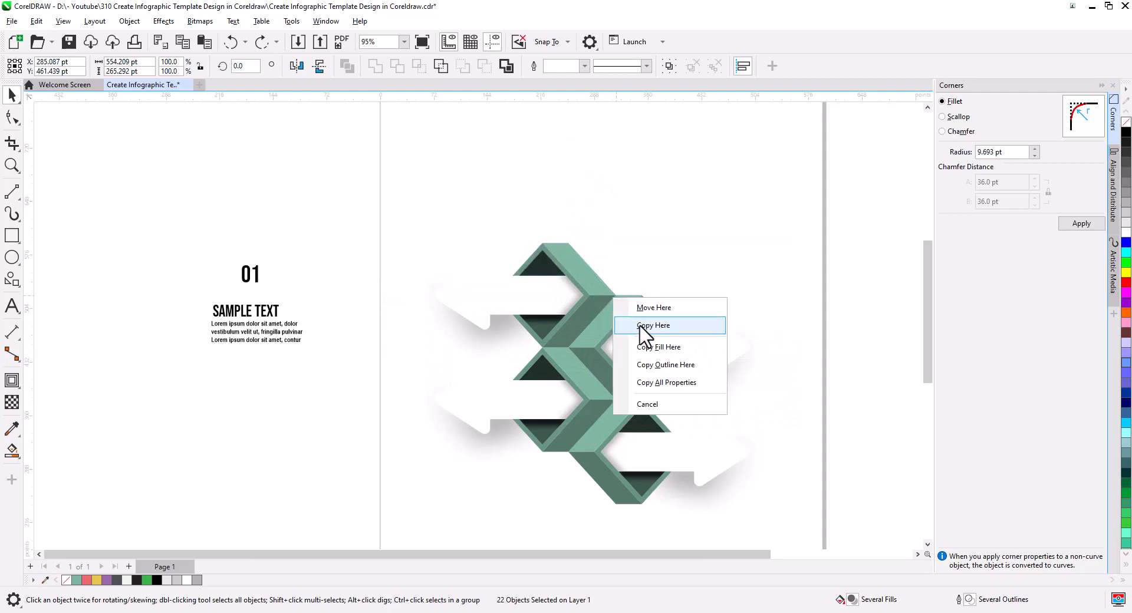
pyautogui.click(652, 324)
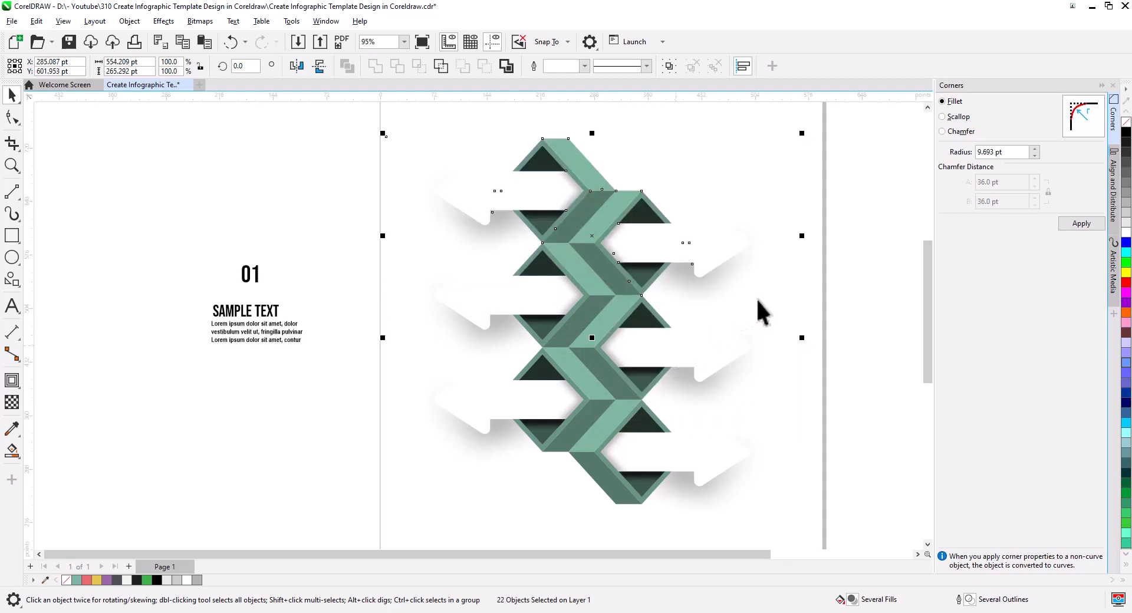
pyautogui.click(772, 281)
# Delete the white arrow and its shadow from the topmost block on the column's left side.
pyautogui.moveTo(772, 281); pyautogui.dragTo(759, 399)
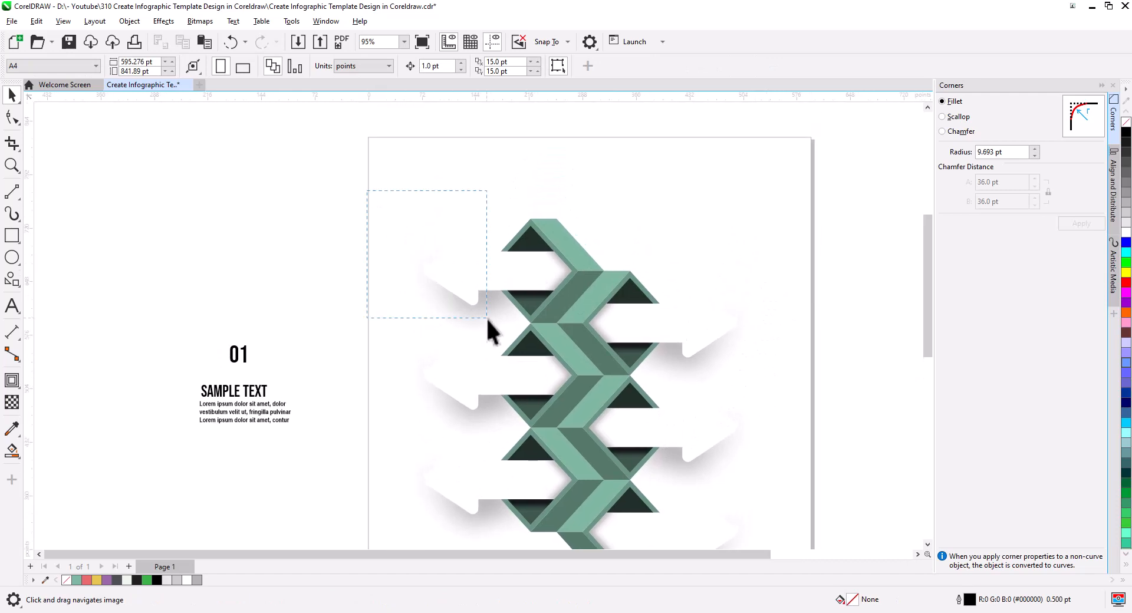
pyautogui.moveTo(486, 317); pyautogui.dragTo(491, 325)
pyautogui.click(486, 295)
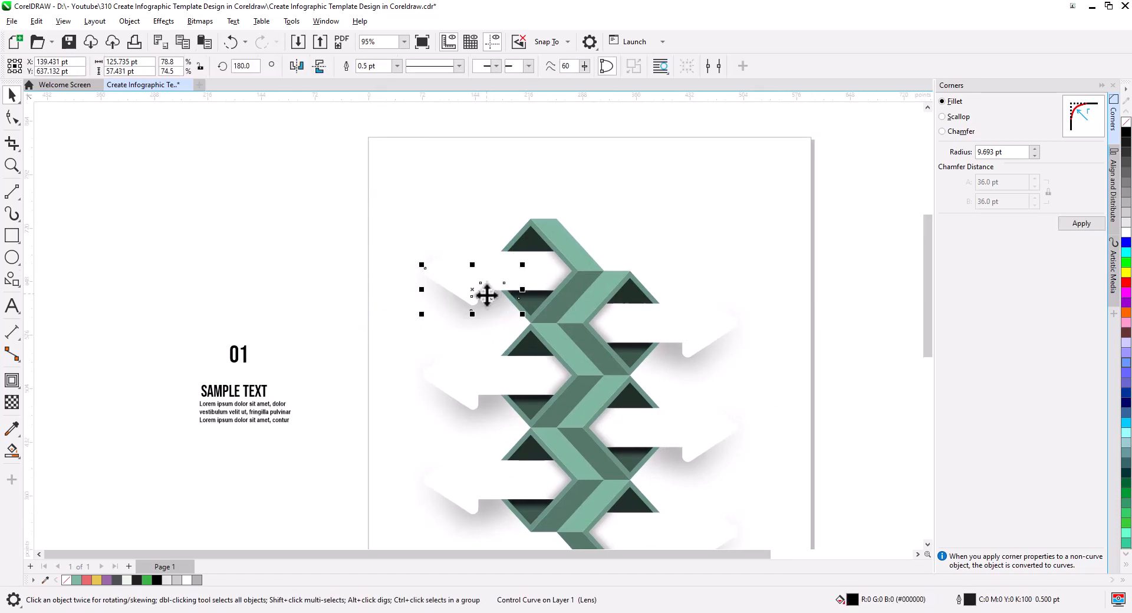
pyautogui.press('Delete')
pyautogui.click(477, 277)
pyautogui.press('Delete')
# Delete the rest of the topmost left block: its inner diamond, frame and side faces.
pyautogui.click(526, 273)
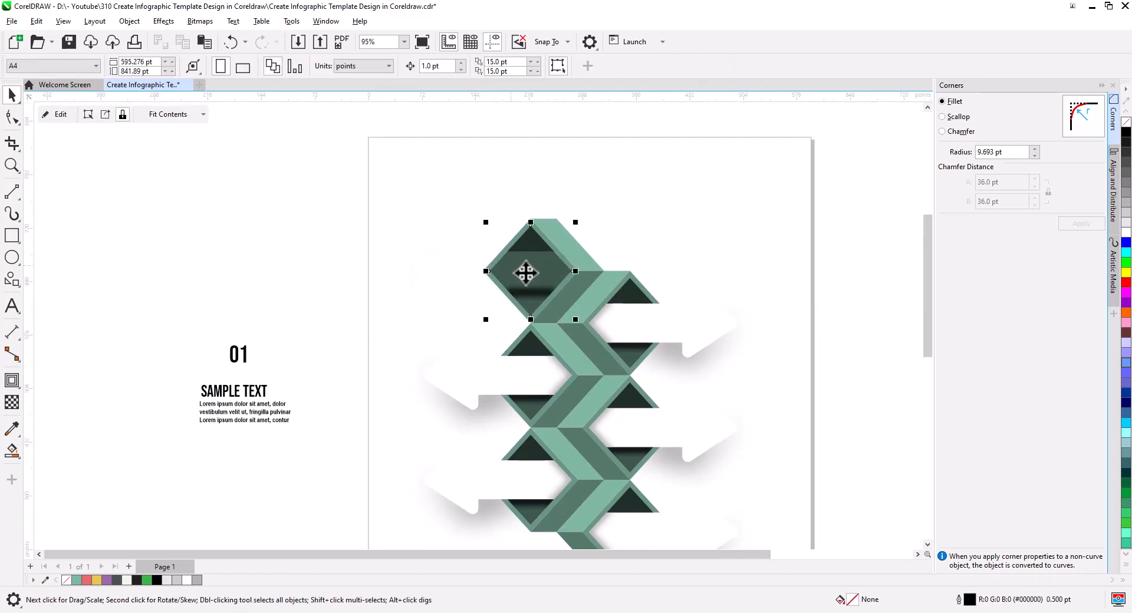
pyautogui.press('Delete')
pyautogui.press('Delete')
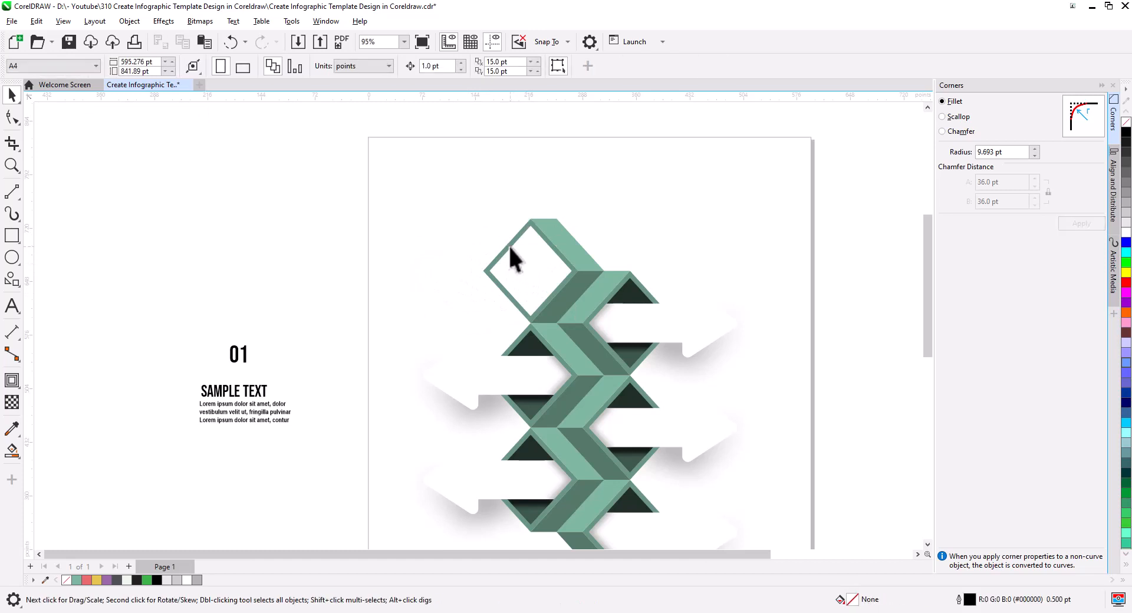
pyautogui.click(513, 247)
pyautogui.press('Delete')
pyautogui.click(560, 281)
pyautogui.press('Delete')
pyautogui.click(534, 300)
pyautogui.press('Delete')
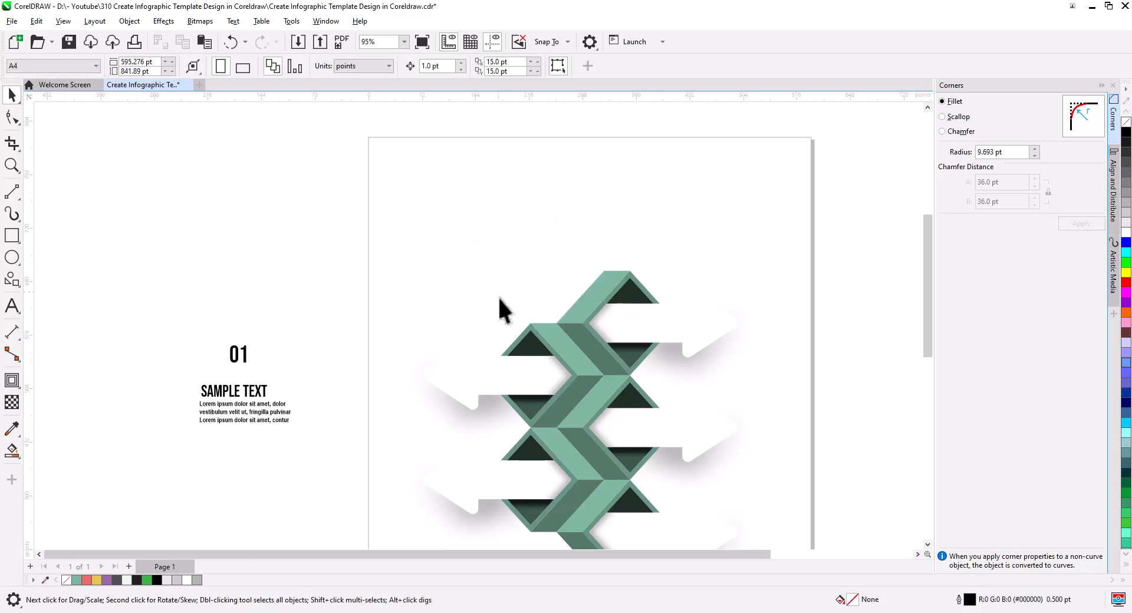
# Fill the lowest left block's side faces, frame and inner diamond with coral red #E66A6C.
pyautogui.scroll(1, 616, 395)
pyautogui.moveTo(614, 425); pyautogui.dragTo(603, 272)
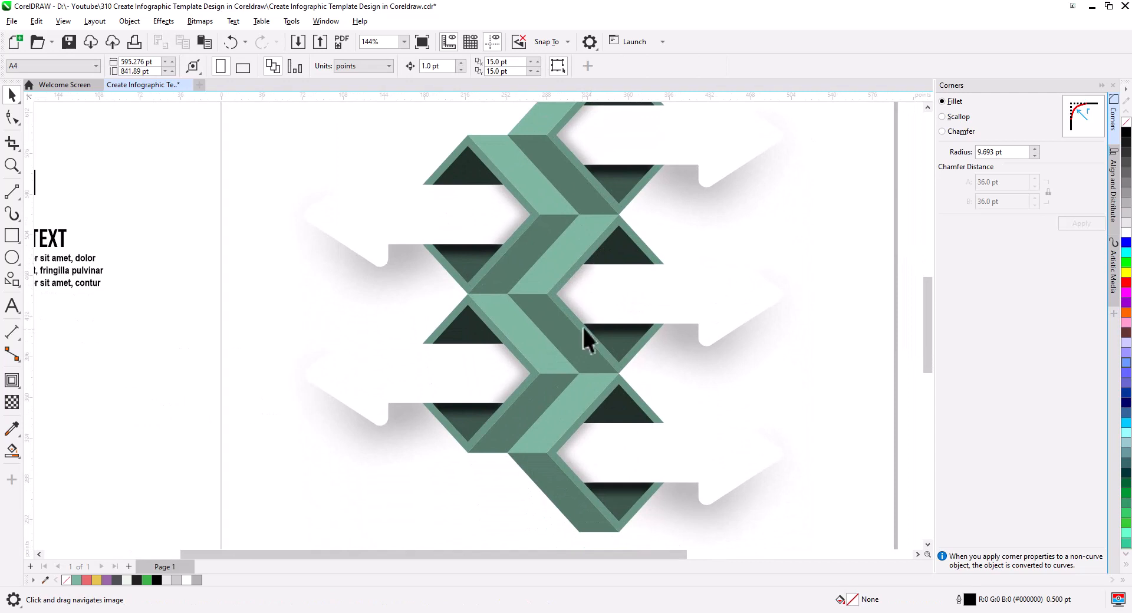
pyautogui.moveTo(583, 326); pyautogui.dragTo(518, 435)
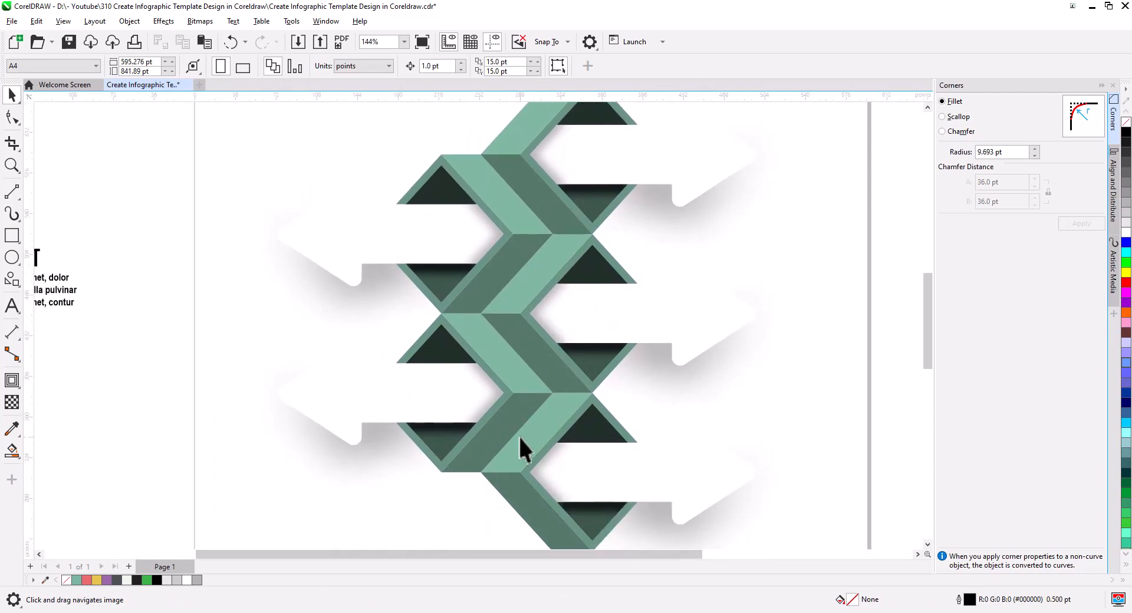
pyautogui.scroll(2, 516, 437)
pyautogui.click(518, 304)
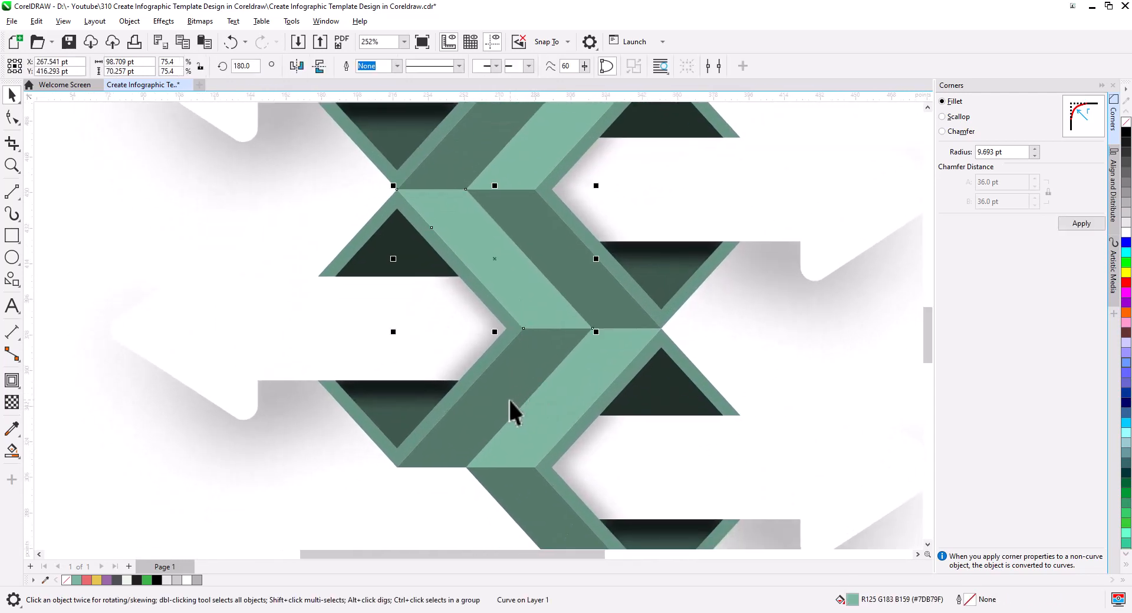
pyautogui.keyDown('shift'); pyautogui.click(457, 393); pyautogui.keyUp('shift')
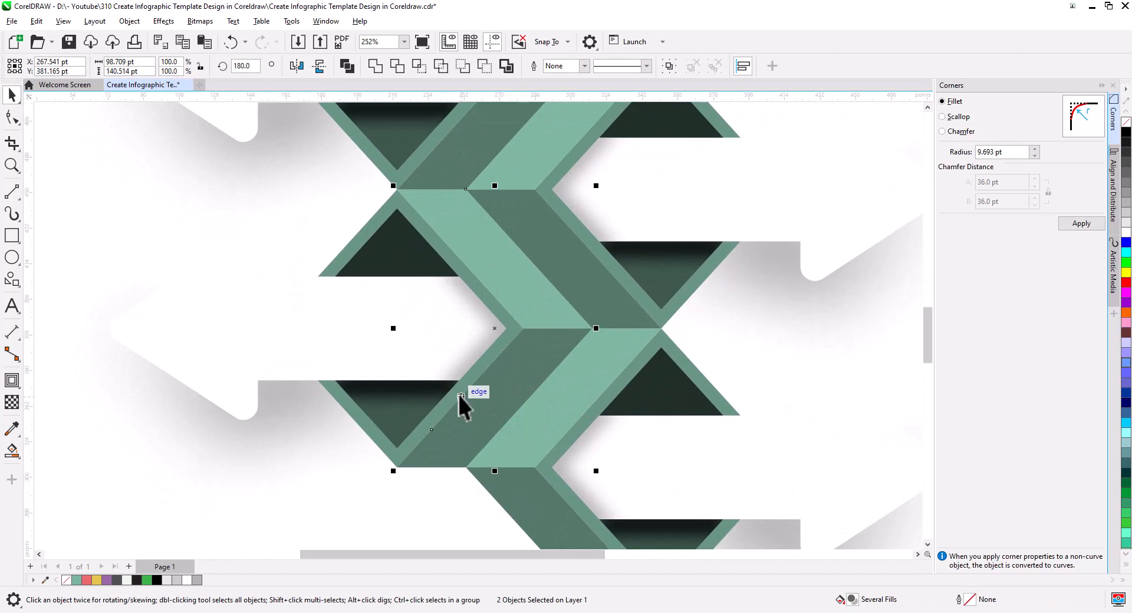
pyautogui.keyDown('shift'); pyautogui.click(389, 415); pyautogui.keyUp('shift')
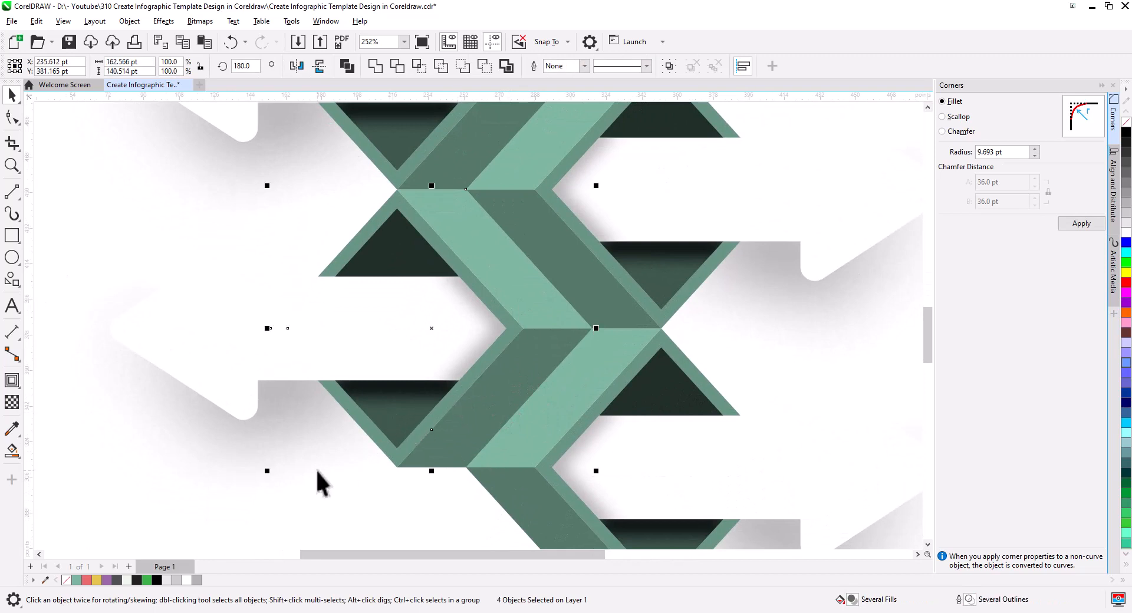
pyautogui.click(86, 580)
pyautogui.press('Escape')
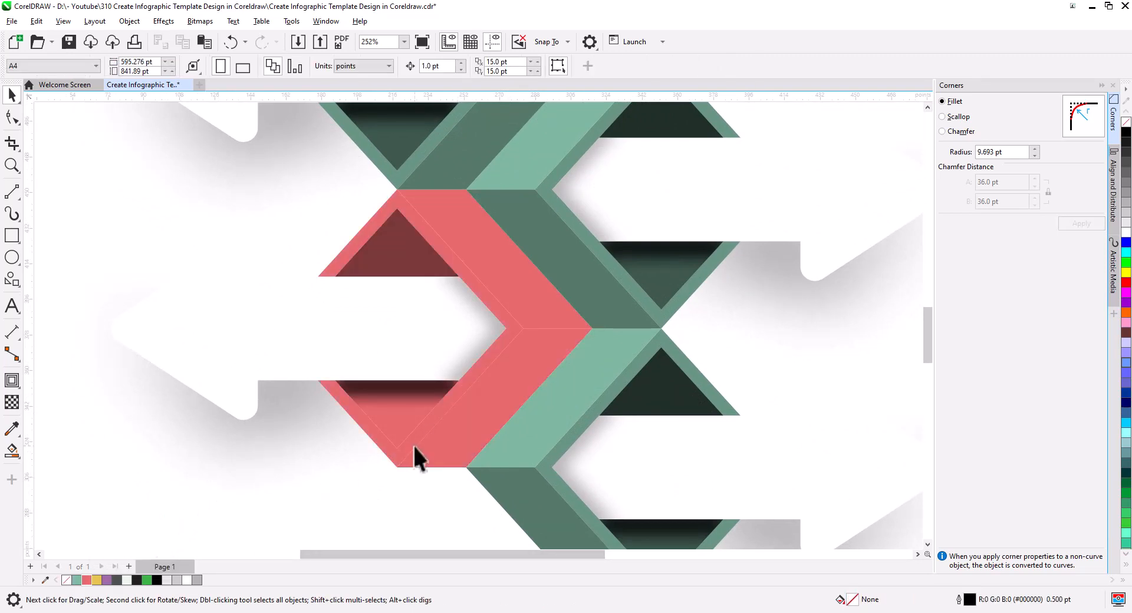
# Darken the red block's frame to #A74D4E by mixing black into its fill.
pyautogui.click(397, 455)
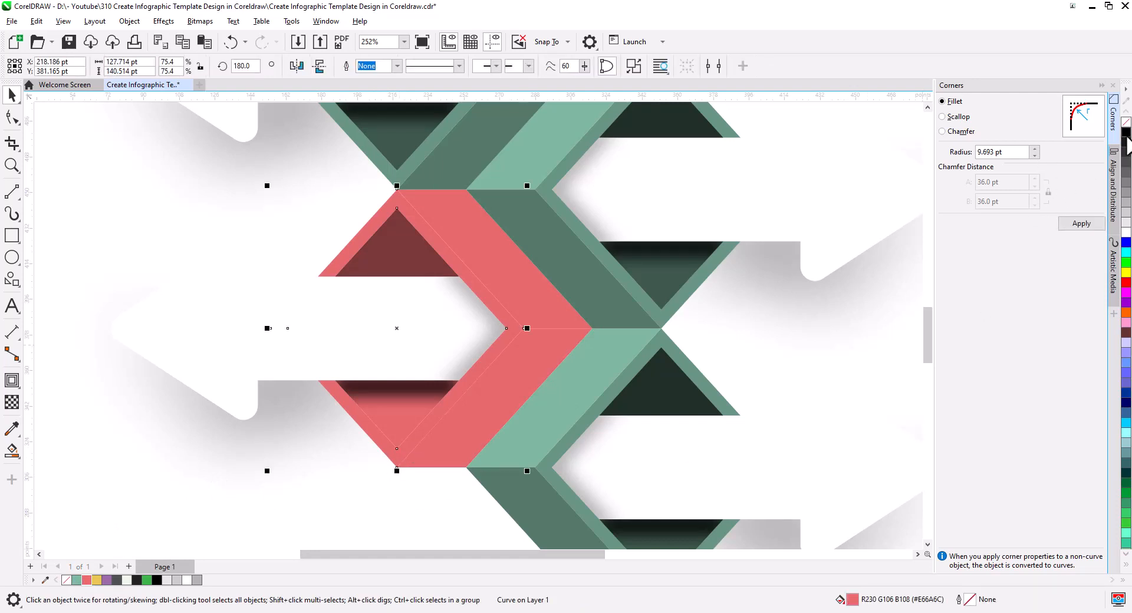
pyautogui.keyDown('ctrl'); pyautogui.click(1127, 133); pyautogui.keyUp('ctrl')
pyautogui.keyDown('ctrl'); pyautogui.click(1127, 132); pyautogui.keyUp('ctrl')
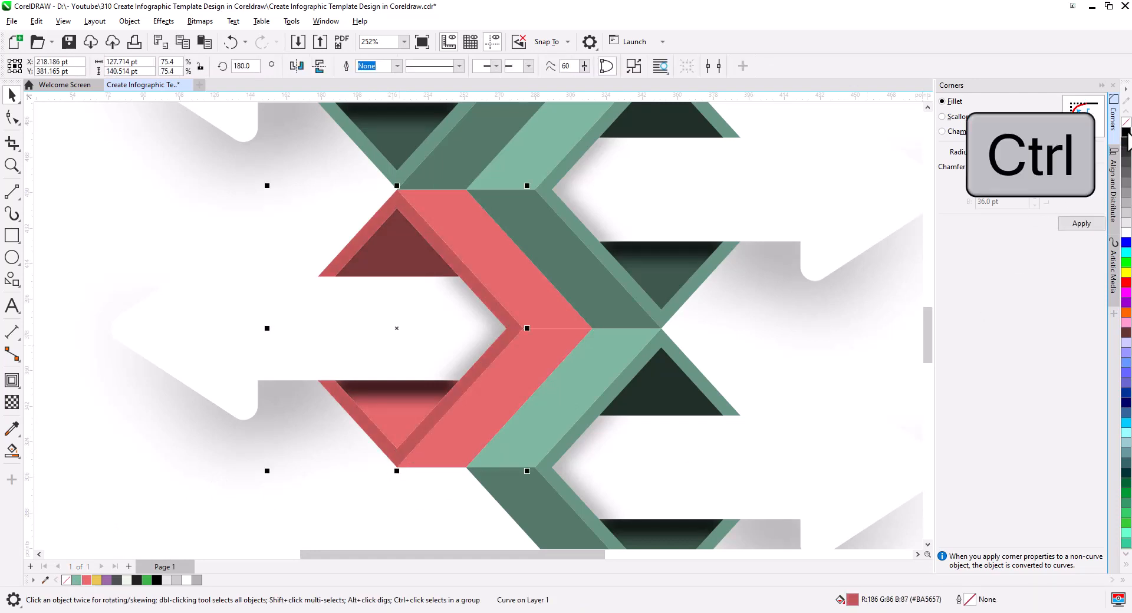
# Mix black into the red block's lower side face for a deep shade, and slightly into its inner diamond.
pyautogui.keyDown('ctrl'); pyautogui.click(494, 390); pyautogui.keyUp('ctrl')
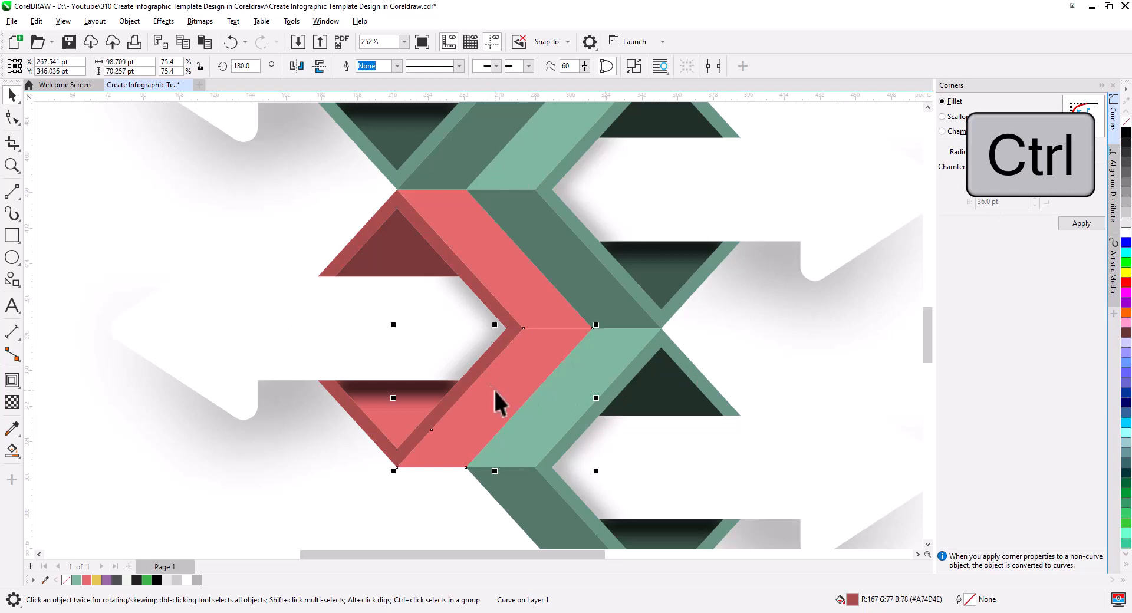
pyautogui.keyDown('ctrl'); pyautogui.click(1126, 134); pyautogui.keyUp('ctrl')
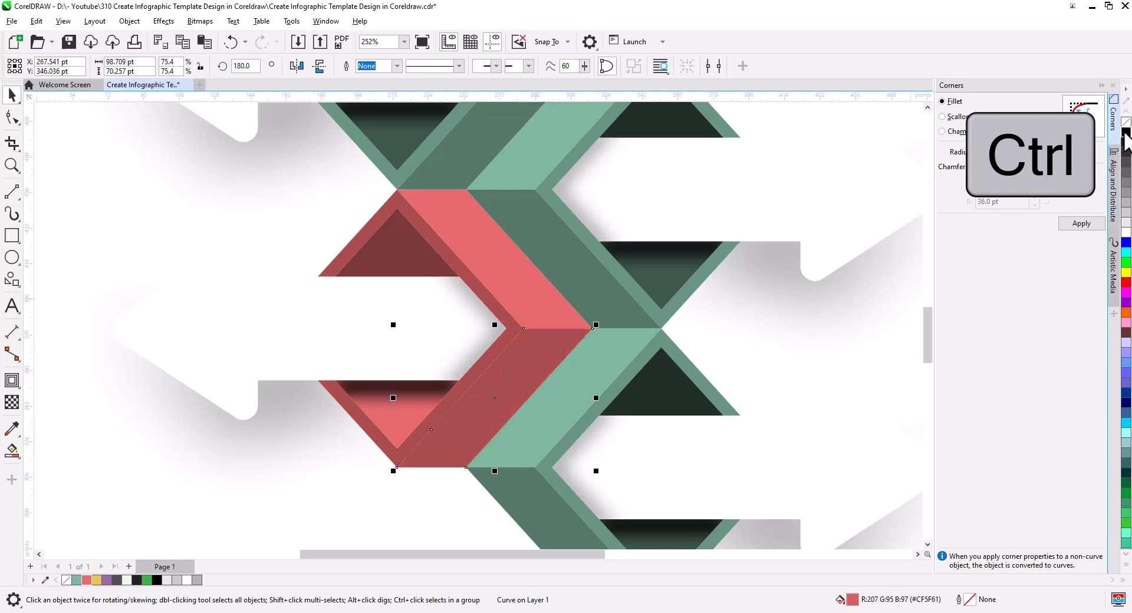
pyautogui.keyDown('ctrl'); pyautogui.click(1126, 134); pyautogui.keyUp('ctrl')
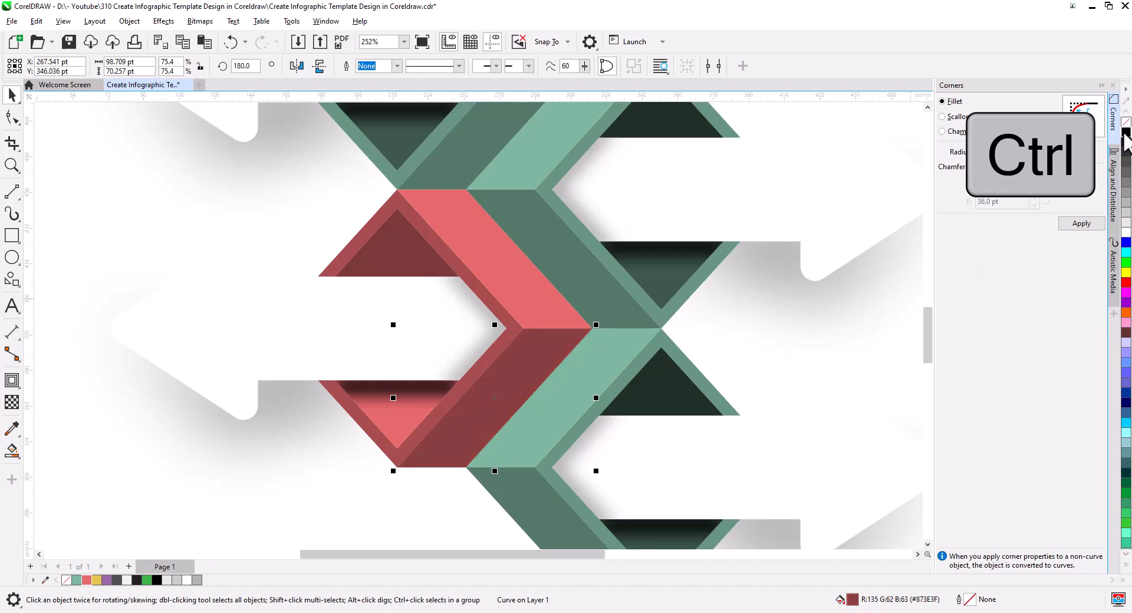
pyautogui.click(377, 423)
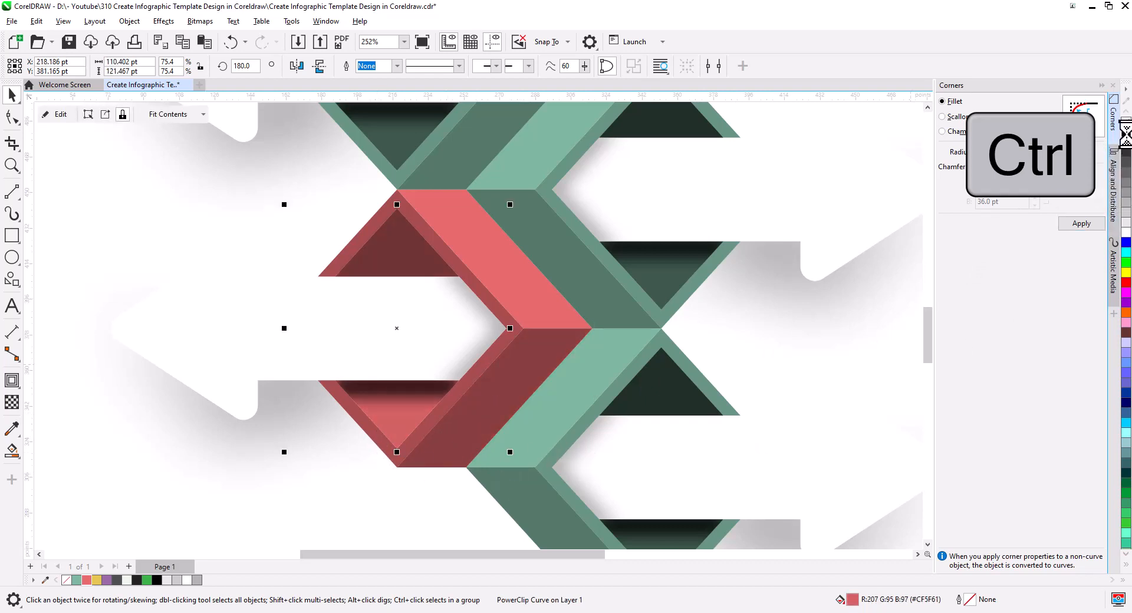
# Fill the middle right block's side faces, frame and inner diamond with yellow #E5C651.
pyautogui.moveTo(603, 364); pyautogui.dragTo(440, 475)
pyautogui.click(478, 411)
pyautogui.keyDown('shift'); pyautogui.click(395, 253); pyautogui.keyUp('shift')
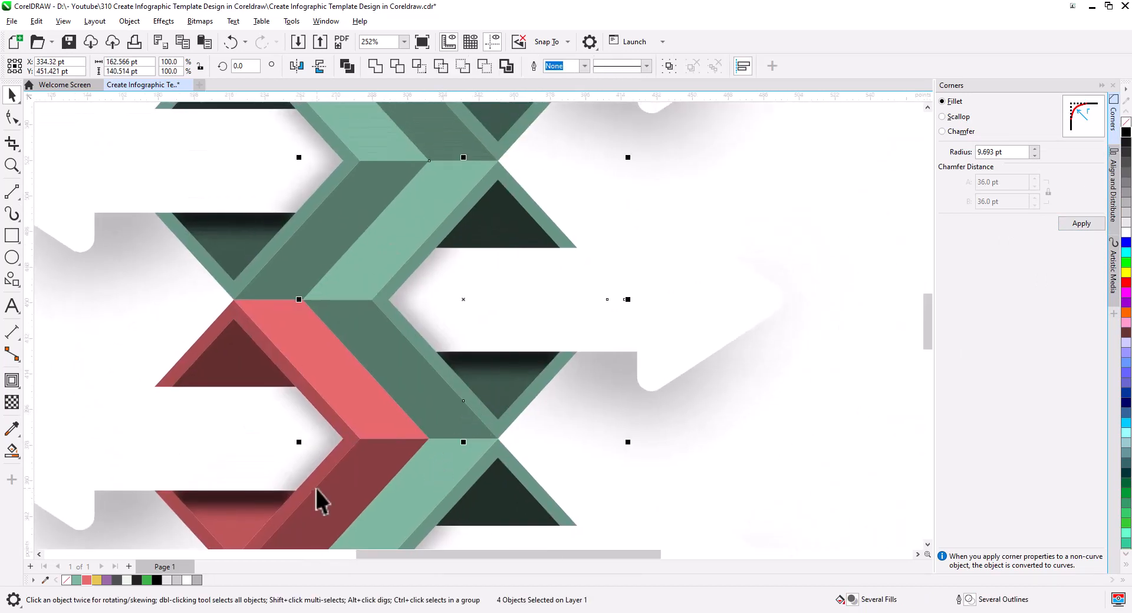
pyautogui.click(96, 581)
# Mix black into the yellow block's frame and, more strongly, into its lower side face.
pyautogui.keyDown('ctrl'); pyautogui.click(1126, 133); pyautogui.keyUp('ctrl')
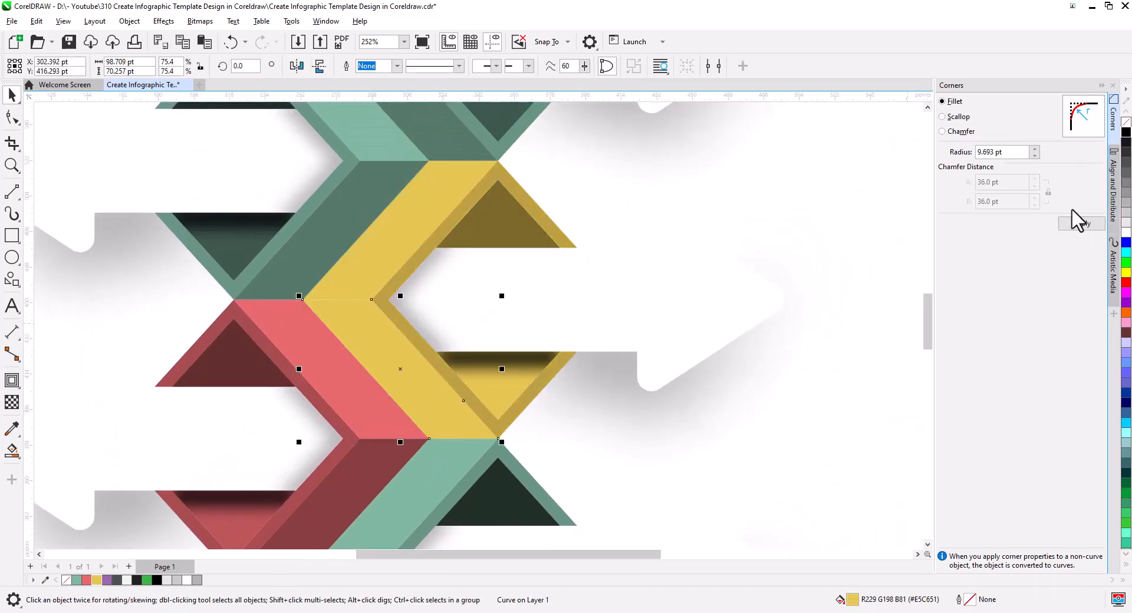
pyautogui.keyDown('ctrl'); pyautogui.click(1126, 133); pyautogui.keyUp('ctrl')
pyautogui.keyDown('ctrl'); pyautogui.click(1126, 133); pyautogui.keyUp('ctrl')
pyautogui.keyDown('ctrl'); pyautogui.click(1126, 134); pyautogui.keyUp('ctrl')
# Fill the upper left block's side faces, frame and inner diamond with purple #986AA8.
pyautogui.press('h')
pyautogui.moveTo(359, 241); pyautogui.dragTo(442, 408)
pyautogui.press('space')
pyautogui.click(320, 451)
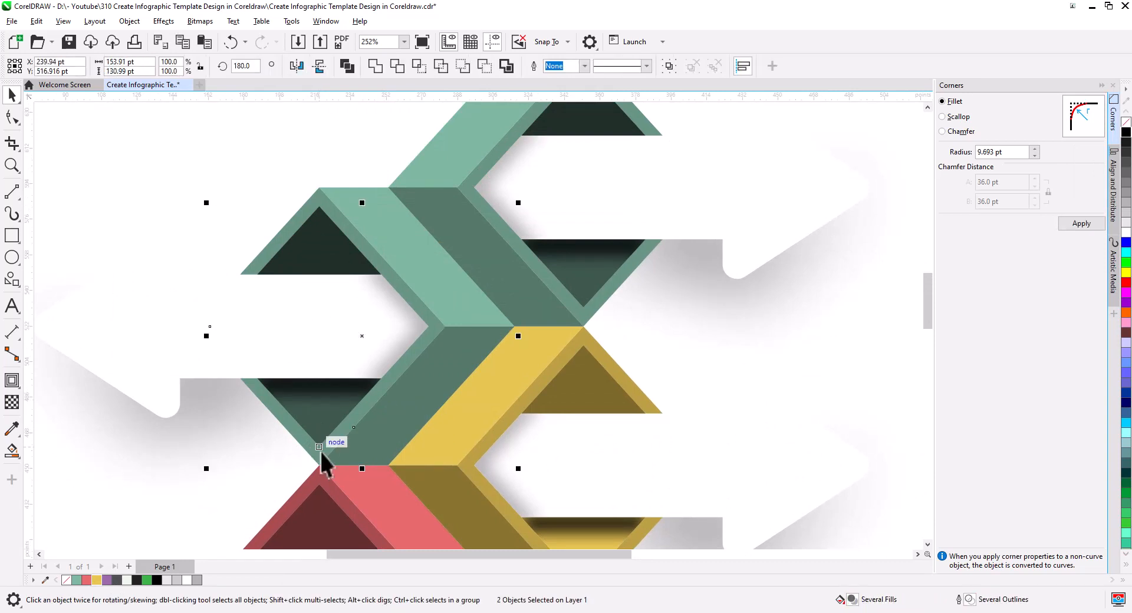
pyautogui.click(107, 580)
# Shade the purple block with black, lightly on the frame and inner diamond and strongly on the lower side face.
pyautogui.keyDown('ctrl'); pyautogui.click(1127, 133); pyautogui.keyUp('ctrl')
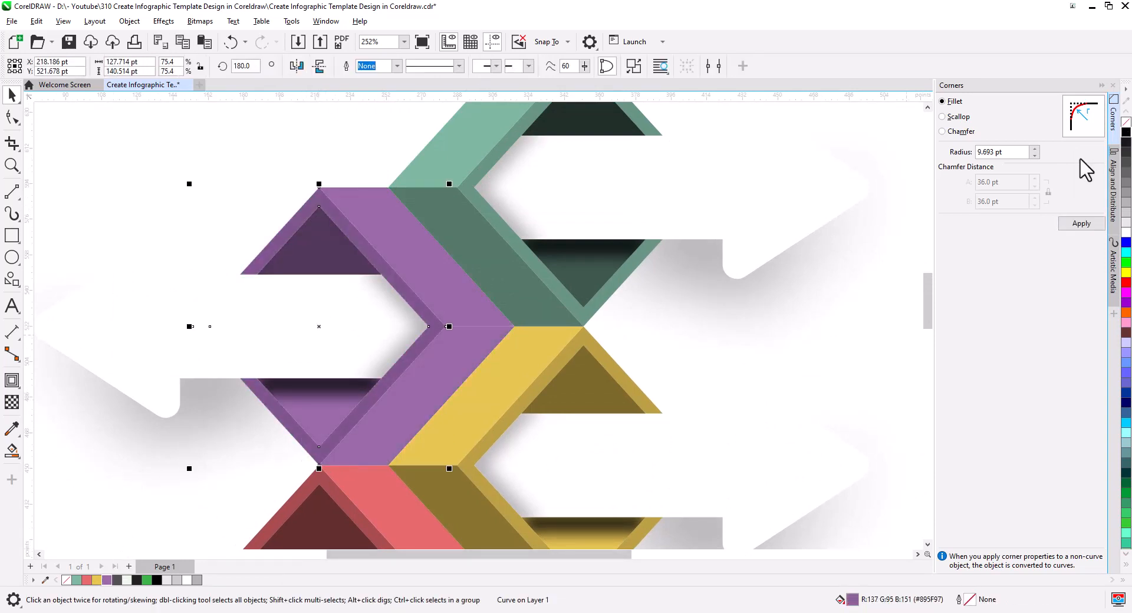
pyautogui.click(425, 377)
pyautogui.keyDown('ctrl'); pyautogui.click(1126, 134); pyautogui.keyUp('ctrl')
pyautogui.keyDown('ctrl'); pyautogui.click(1126, 133); pyautogui.keyUp('ctrl')
pyautogui.keyDown('ctrl'); pyautogui.click(1126, 133); pyautogui.keyUp('ctrl')
pyautogui.click(341, 408)
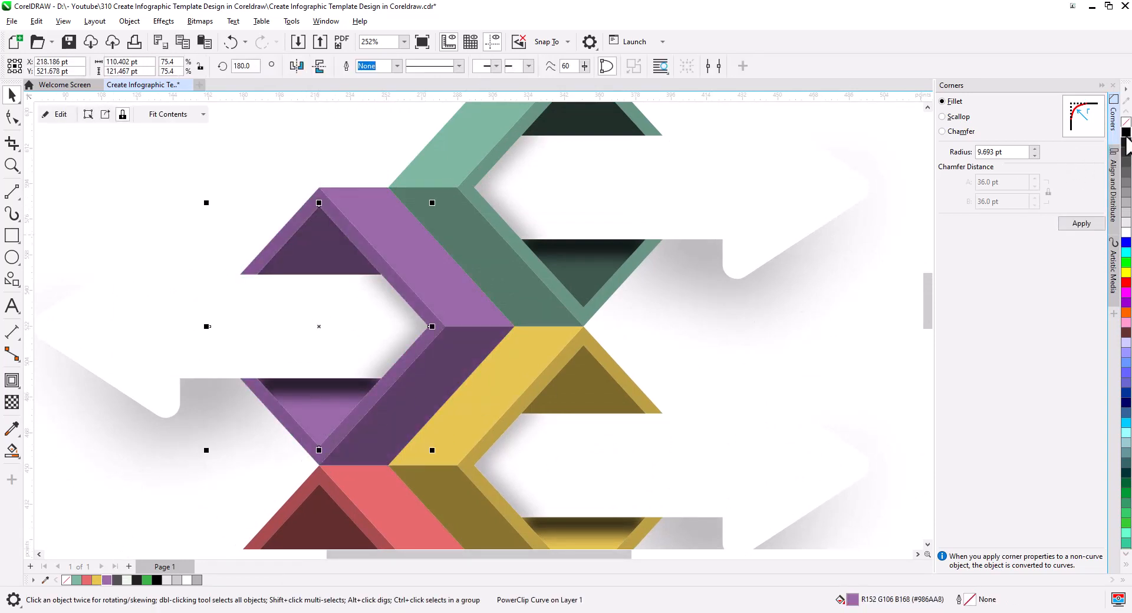
pyautogui.keyDown('ctrl'); pyautogui.click(1126, 134); pyautogui.keyUp('ctrl')
# Fill the top right block's side faces, frame and inner diamond with dark grey.
pyautogui.moveTo(610, 288); pyautogui.dragTo(579, 400)
pyautogui.click(580, 400)
pyautogui.keyDown('shift'); pyautogui.click(490, 423); pyautogui.keyUp('shift')
pyautogui.keyDown('shift'); pyautogui.click(429, 236); pyautogui.keyUp('shift')
pyautogui.keyDown('shift'); pyautogui.click(543, 221); pyautogui.keyUp('shift')
pyautogui.click(117, 581)
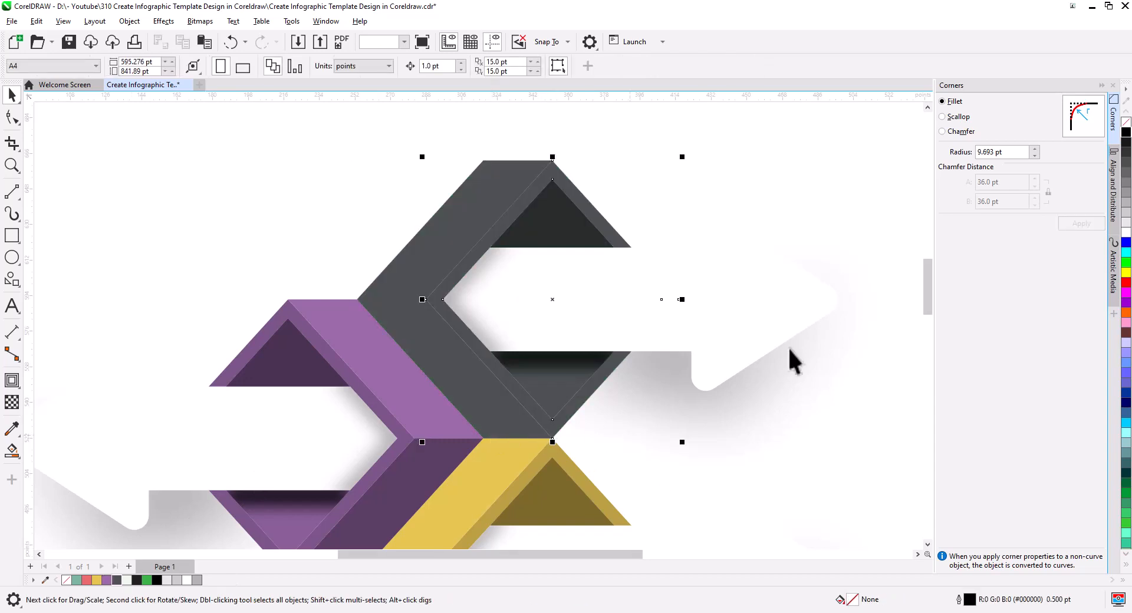
# Mix black into the dark grey block's frame and, more strongly, into its lower side face.
pyautogui.click(448, 366)
pyautogui.keyDown('ctrl'); pyautogui.click(1127, 133); pyautogui.keyUp('ctrl')
pyautogui.keyDown('ctrl'); pyautogui.click(1126, 133); pyautogui.keyUp('ctrl')
pyautogui.click(550, 391)
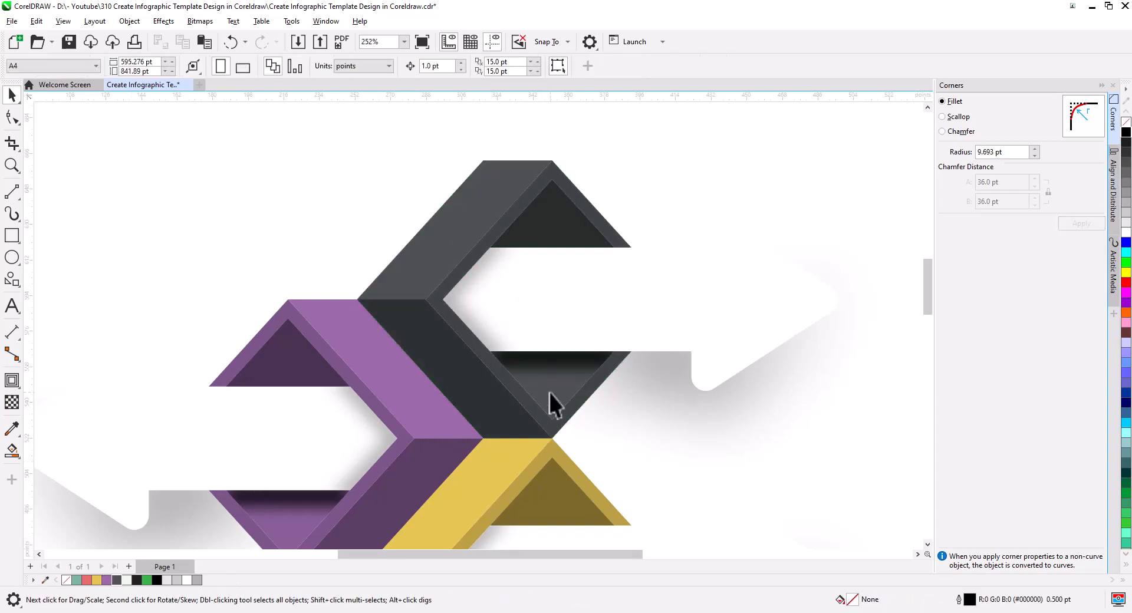
pyautogui.click(873, 397)
# Draw a straight line about 76 pt long across the teal block's upper face, from its upper-left to its lower-right corner.
pyautogui.scroll(-3, 651, 325)
pyautogui.scroll(3, 574, 324)
pyautogui.scroll(-2, 573, 323)
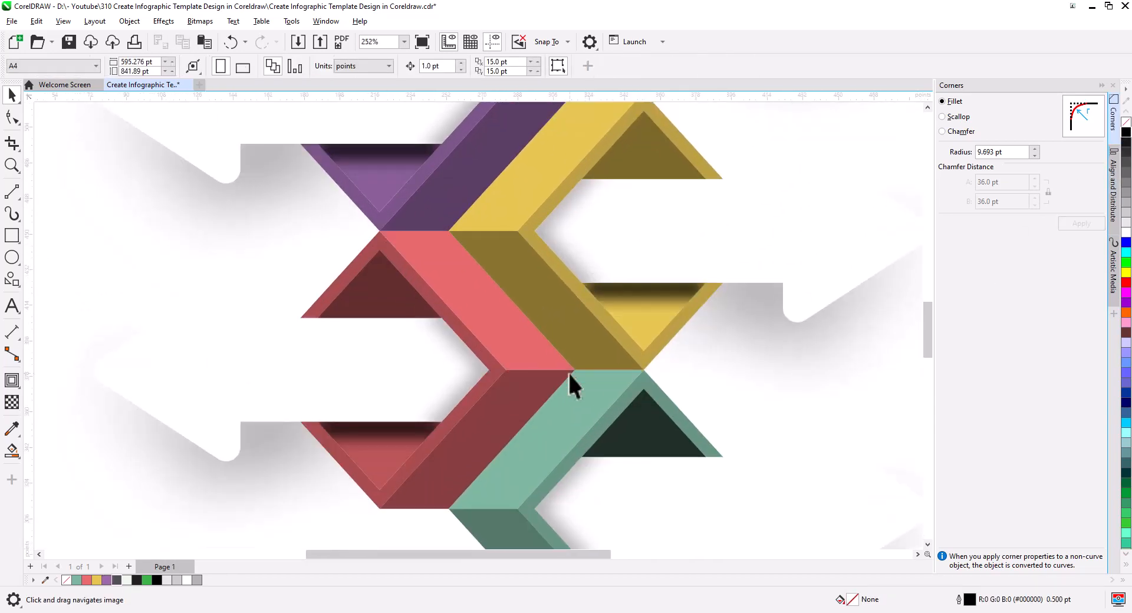
pyautogui.scroll(2, 568, 372)
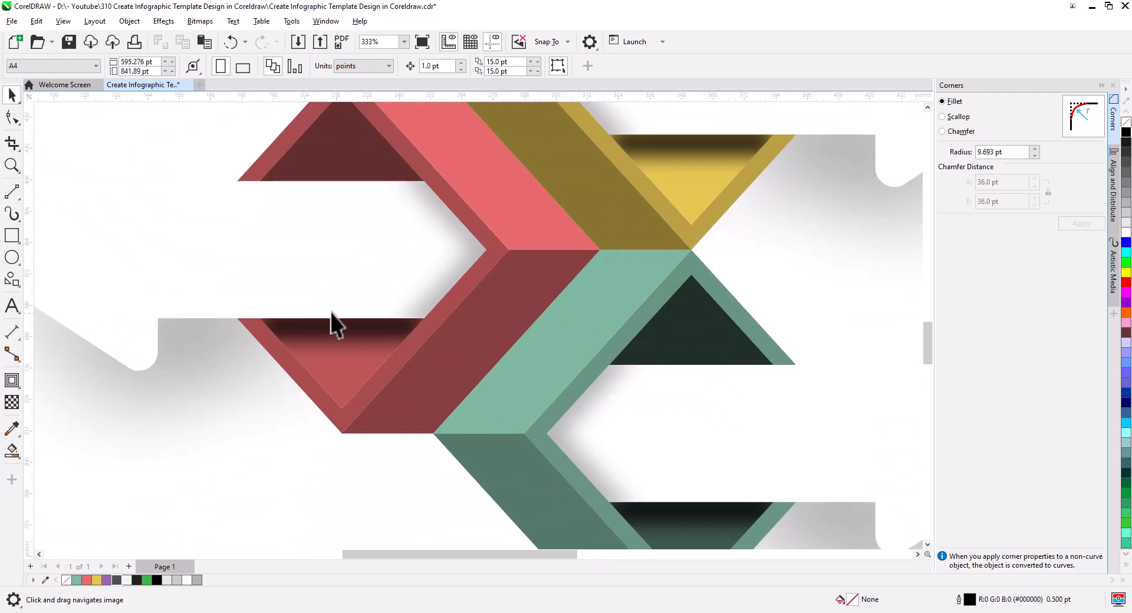
pyautogui.click(13, 195)
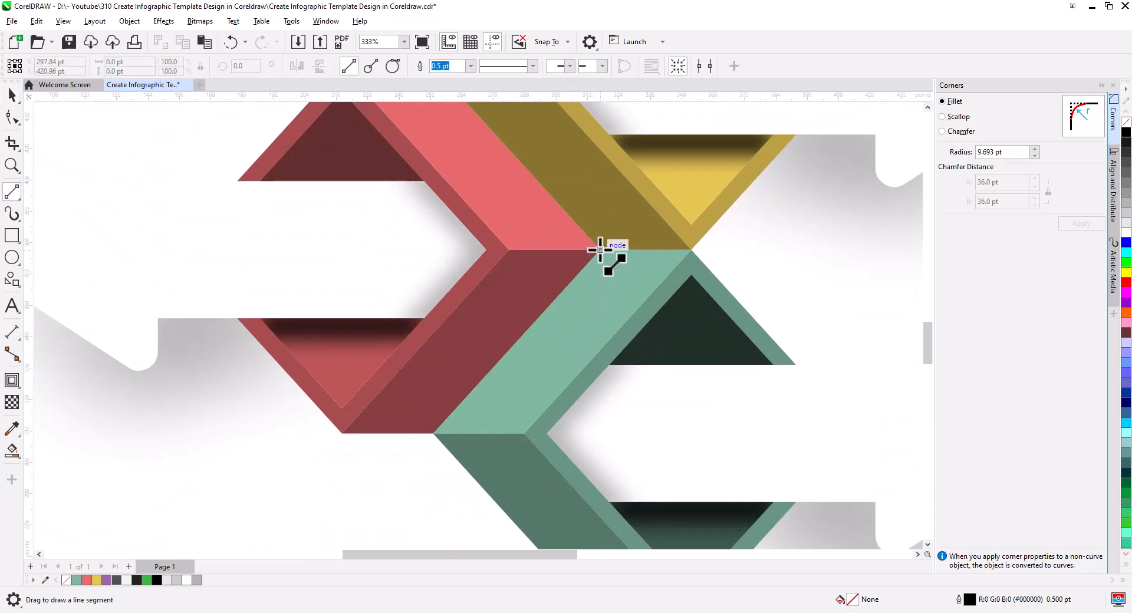
pyautogui.moveTo(600, 249); pyautogui.dragTo(524, 434)
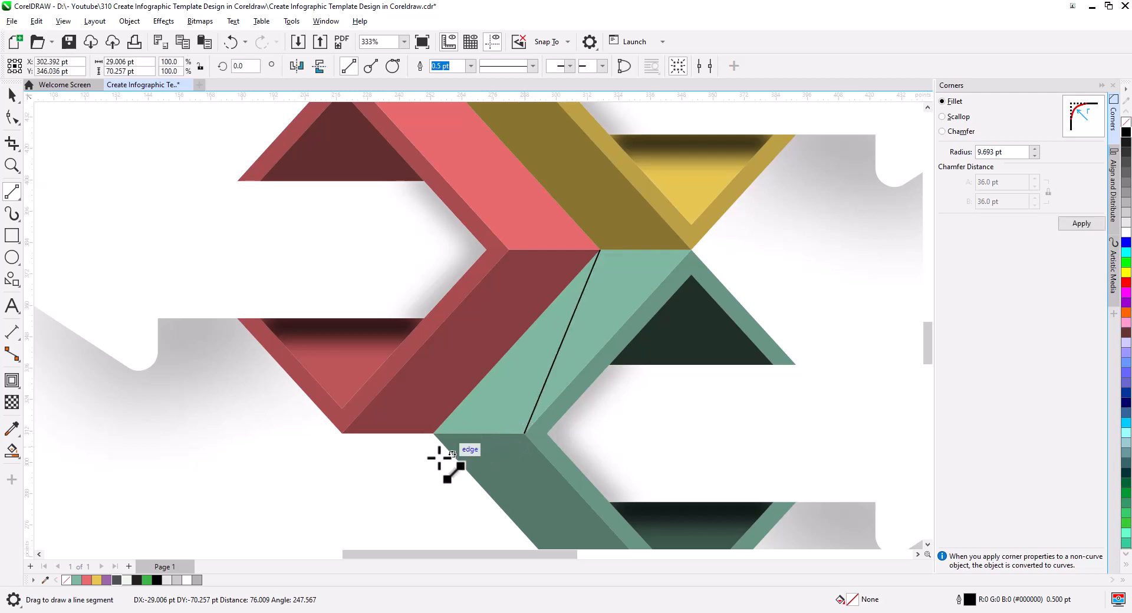
pyautogui.moveTo(439, 458); pyautogui.dragTo(440, 458)
# Smart-fill the three regions between the diagonal line and the red block's edge with green.
pyautogui.click(12, 451)
pyautogui.click(499, 416)
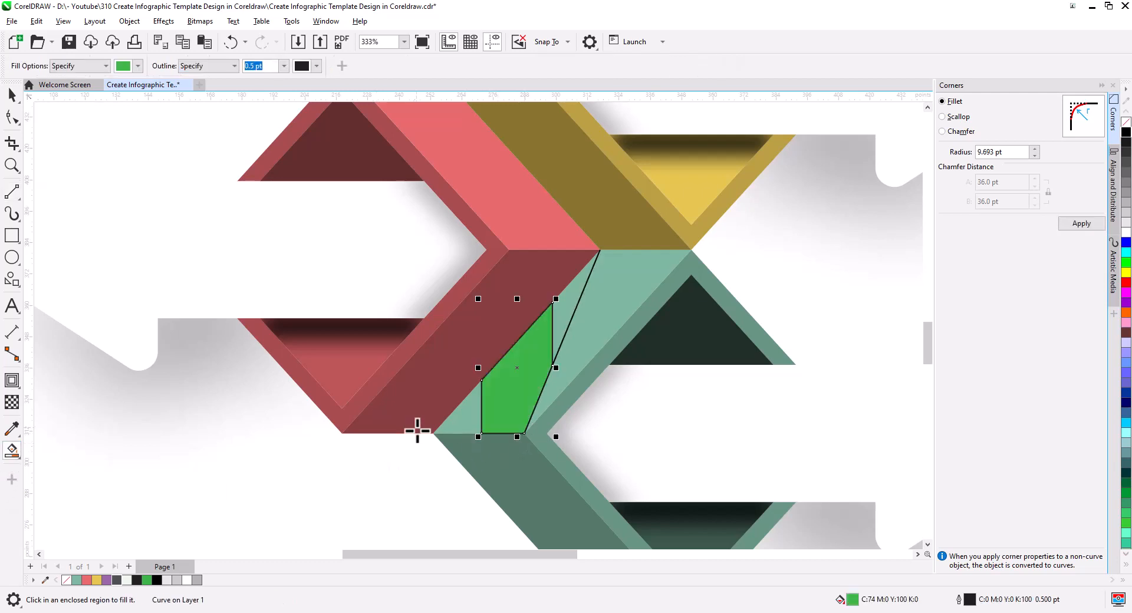
pyautogui.click(466, 422)
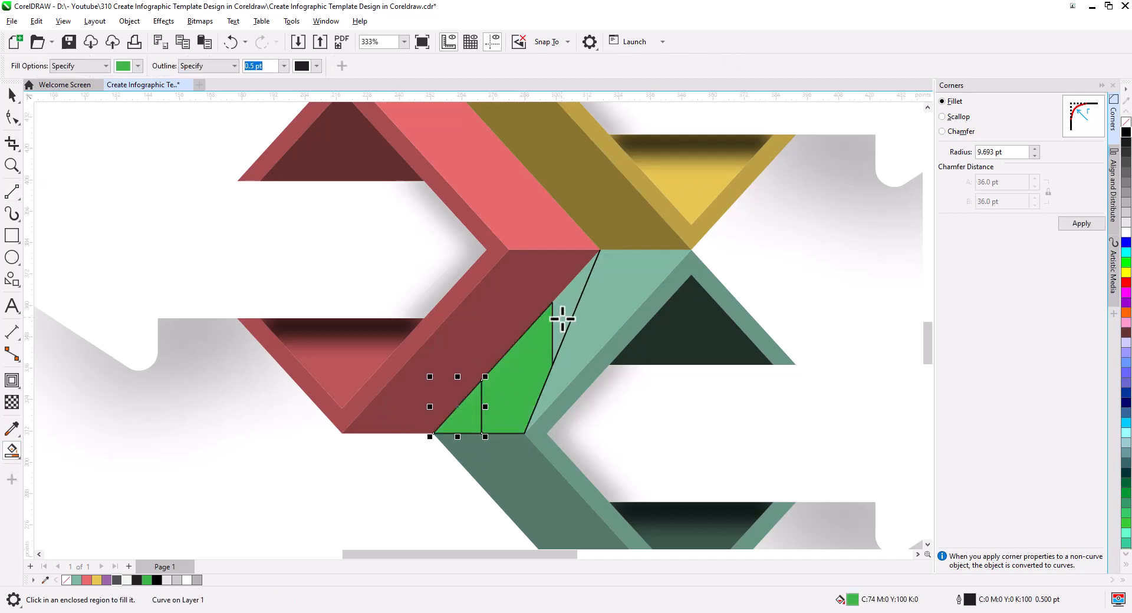
pyautogui.click(562, 319)
# Weld the three green pieces on the teal face into a single triangle.
pyautogui.click(12, 94)
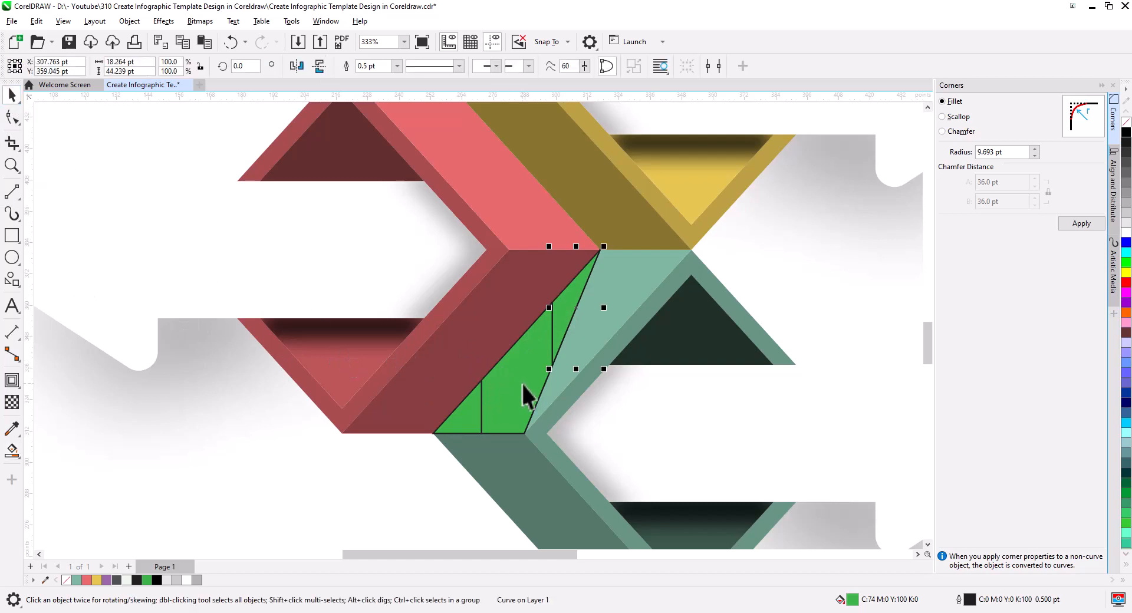
pyautogui.keyDown('shift'); pyautogui.click(490, 407); pyautogui.keyUp('shift')
pyautogui.keyDown('shift'); pyautogui.click(473, 430); pyautogui.keyUp('shift')
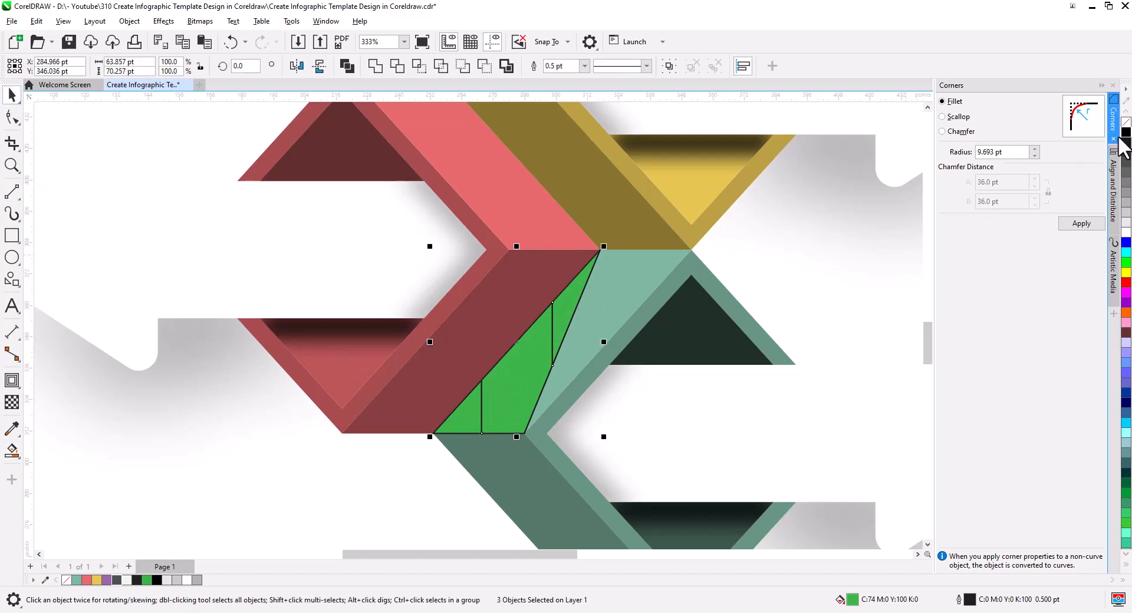
pyautogui.click(374, 66)
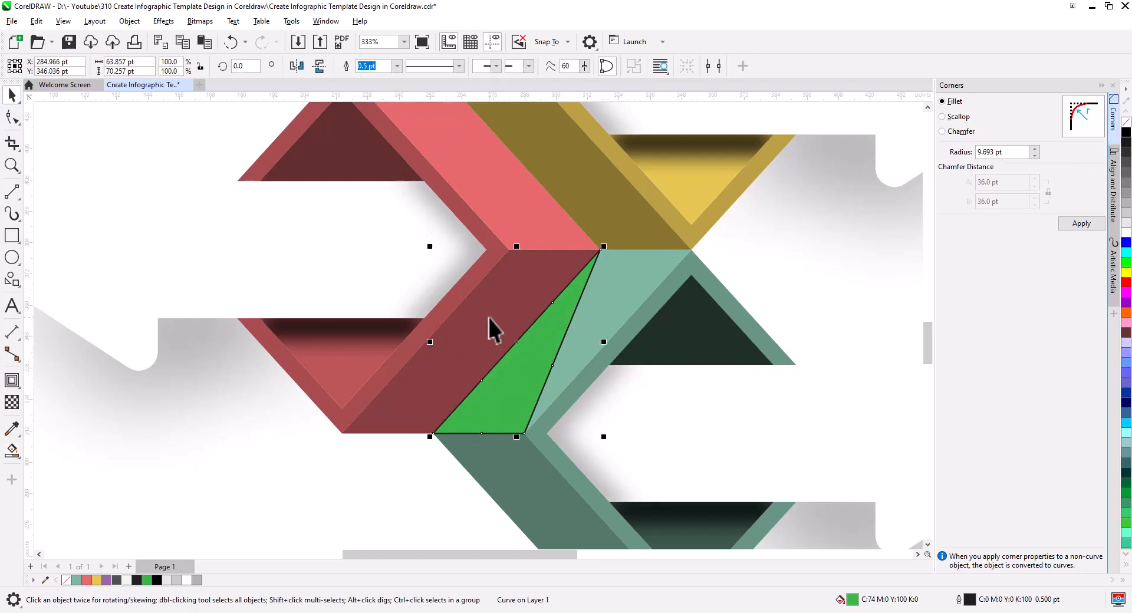
pyautogui.press('Delete')
pyautogui.click(552, 366)
pyautogui.press('Delete')
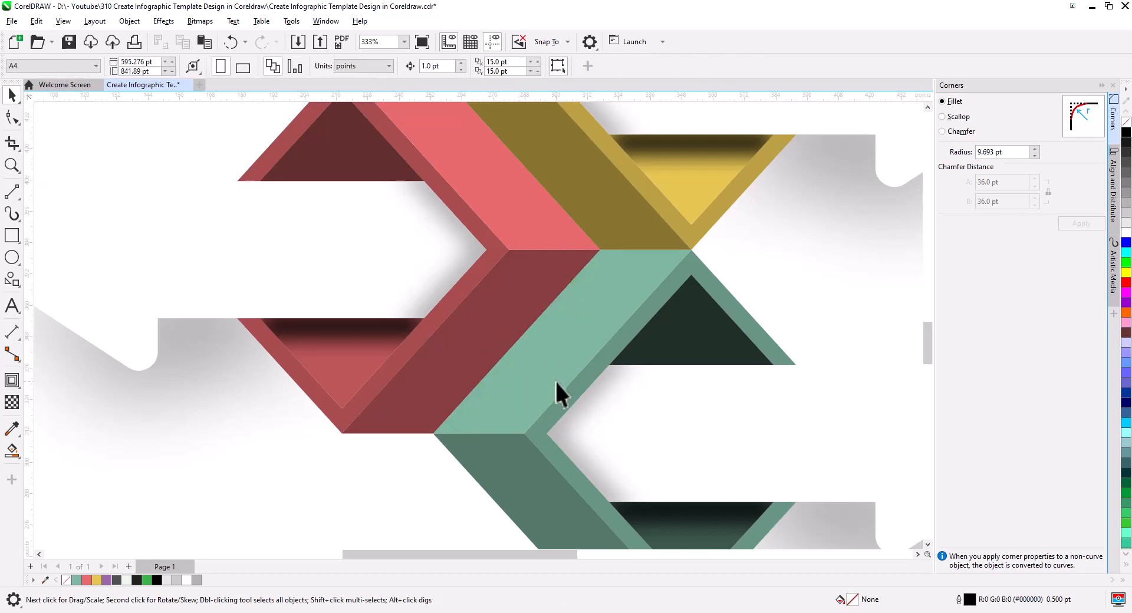
pyautogui.hotkey('ctrl', 'z')
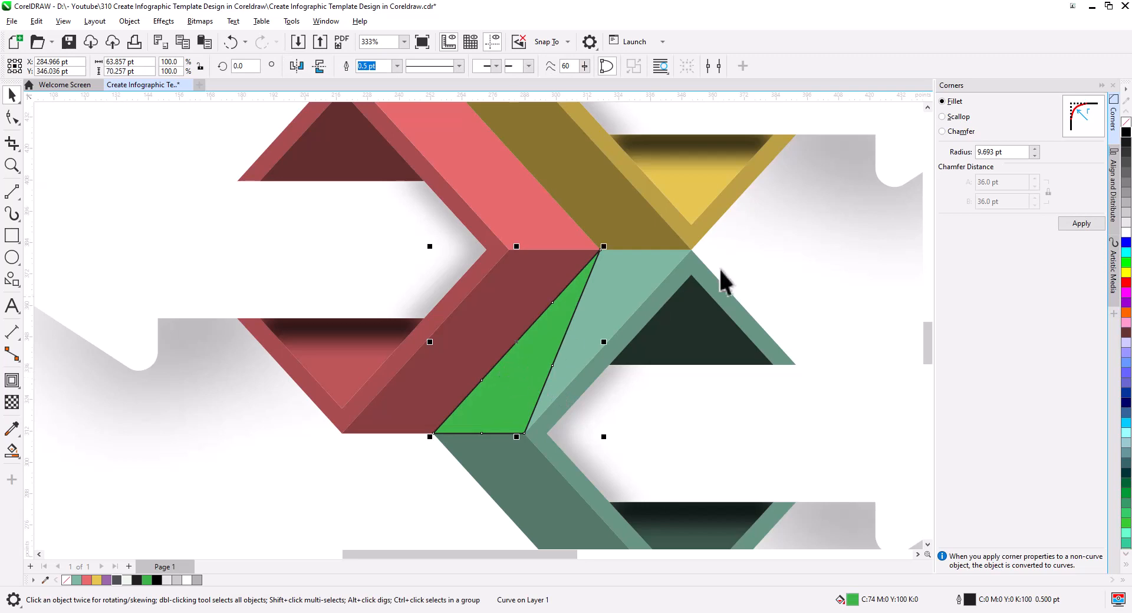
# Fill the triangle on the teal face with black, remove its outline and apply a 3-pixel Gaussian blur.
pyautogui.click(1126, 132)
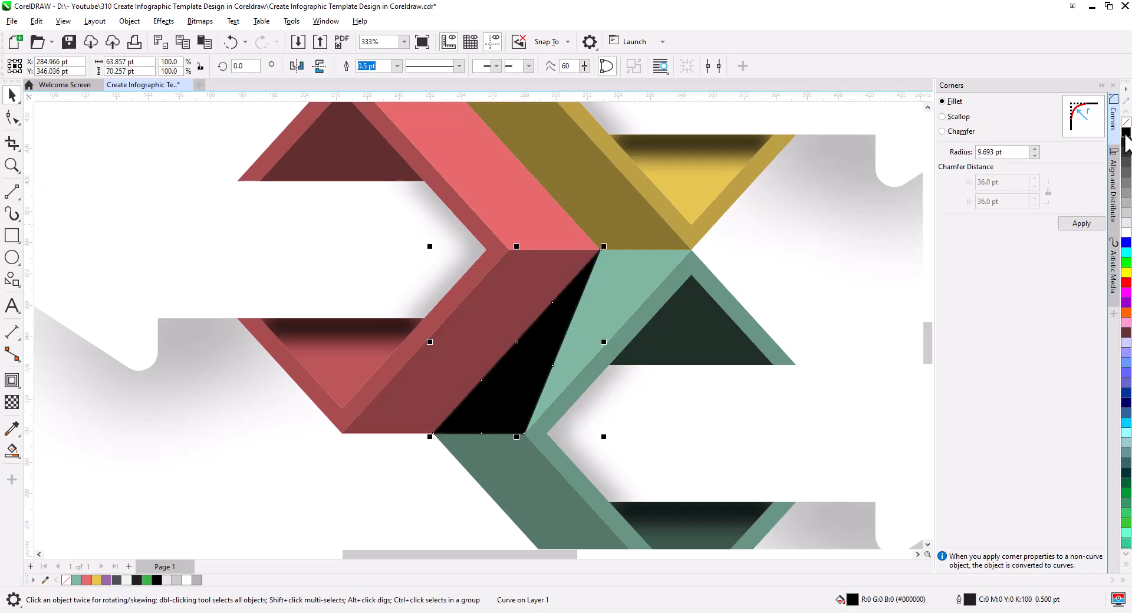
pyautogui.rightClick(1126, 122)
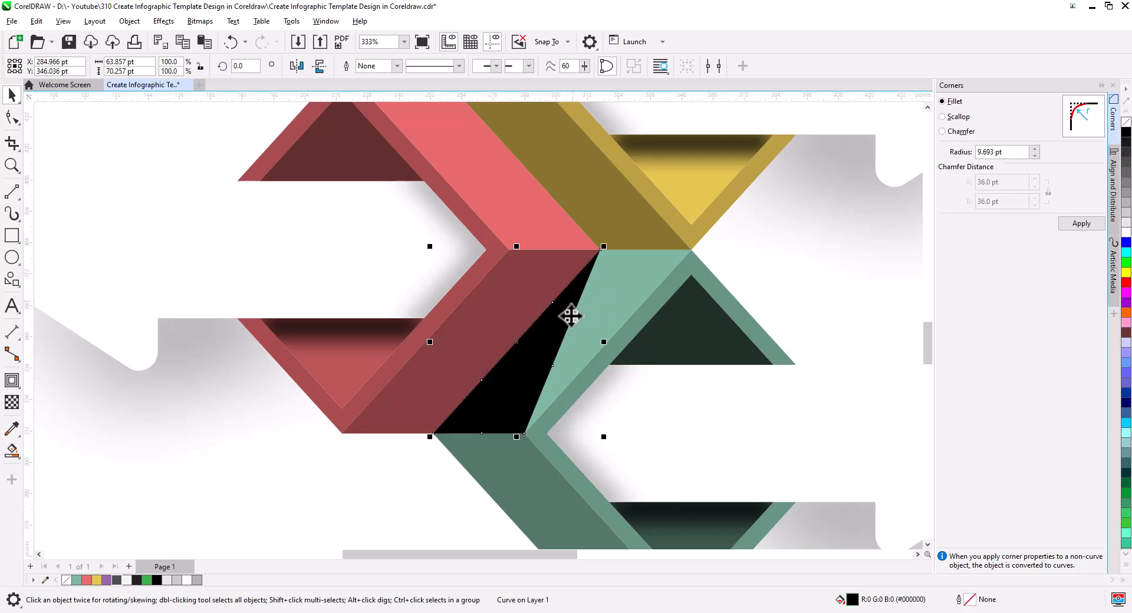
pyautogui.click(163, 22)
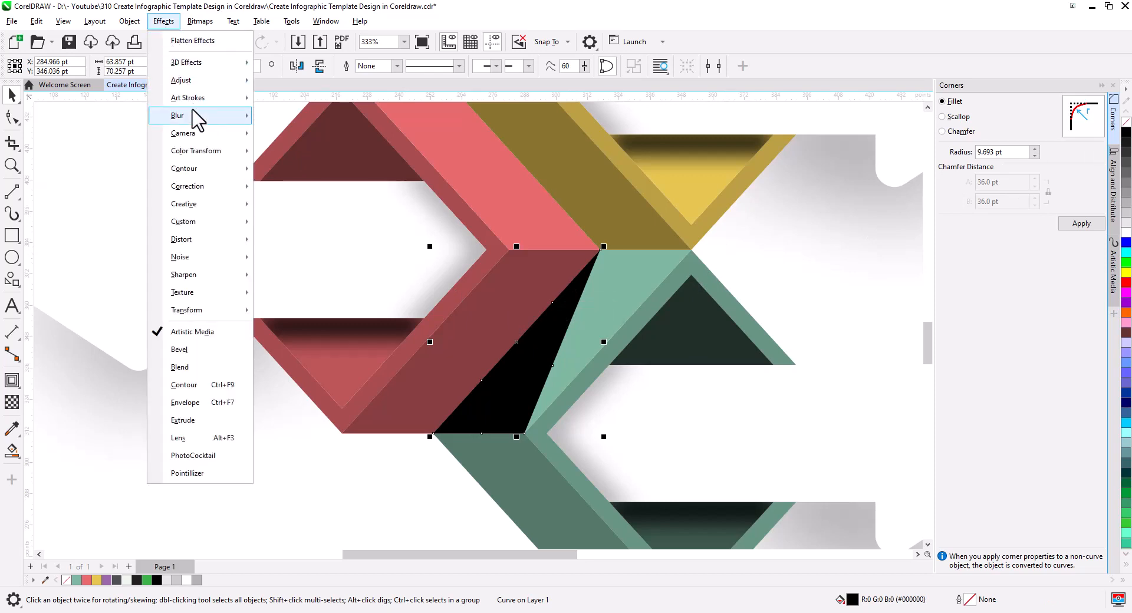
pyautogui.moveTo(195, 115)
pyautogui.click(298, 174)
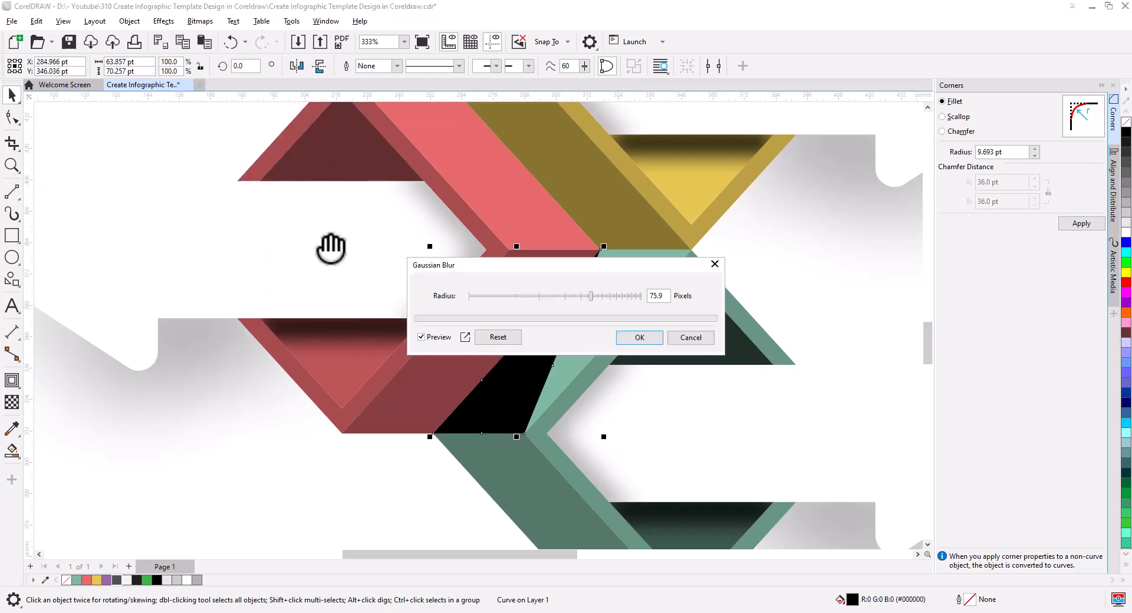
pyautogui.click(499, 296)
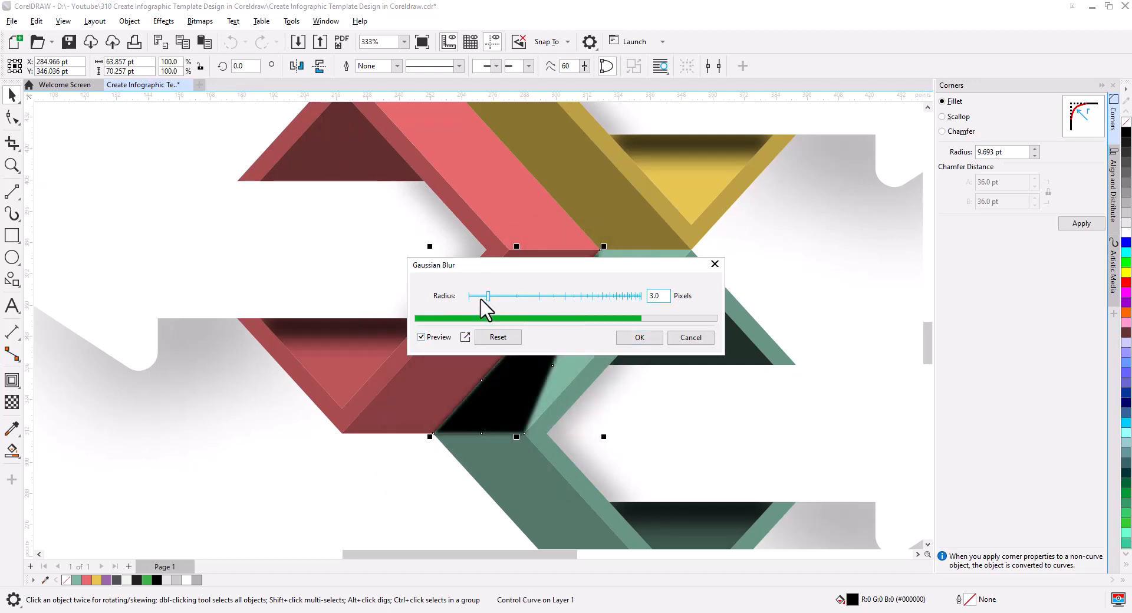
pyautogui.click(640, 338)
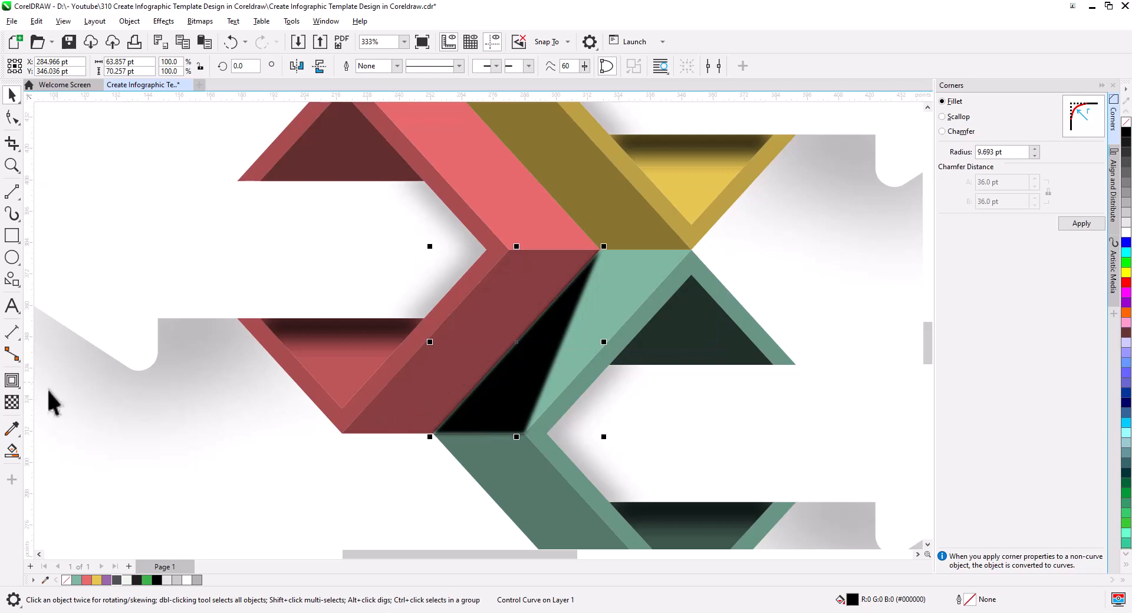
# Set the blurred teal-face triangle's transparency to 57 and enlarge it to about 107% towards its lower-left corner.
pyautogui.click(12, 403)
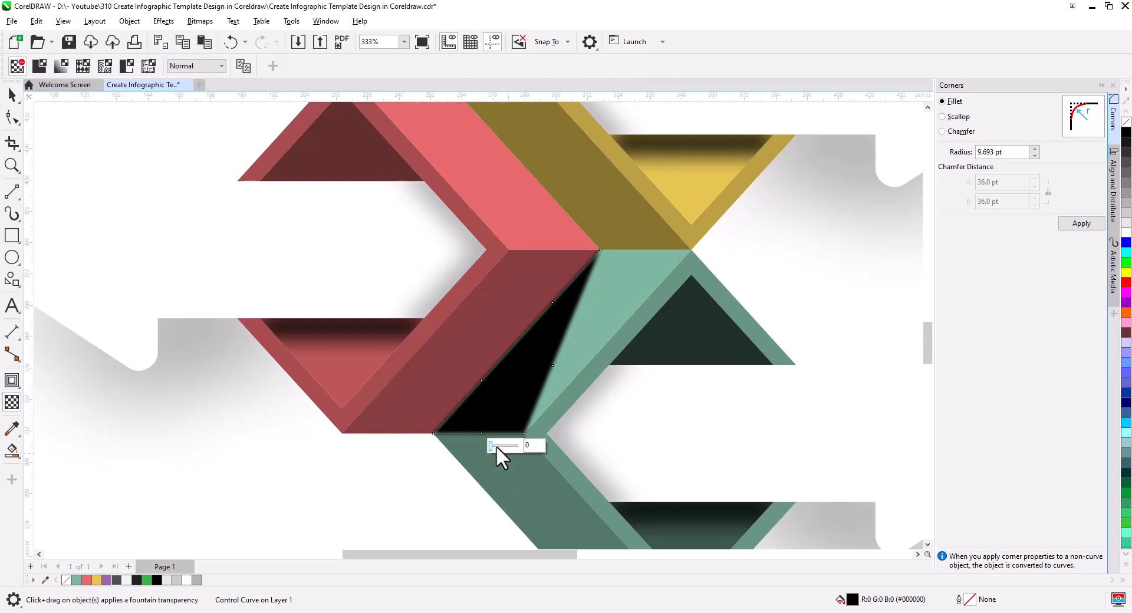
pyautogui.moveTo(492, 447); pyautogui.dragTo(505, 446)
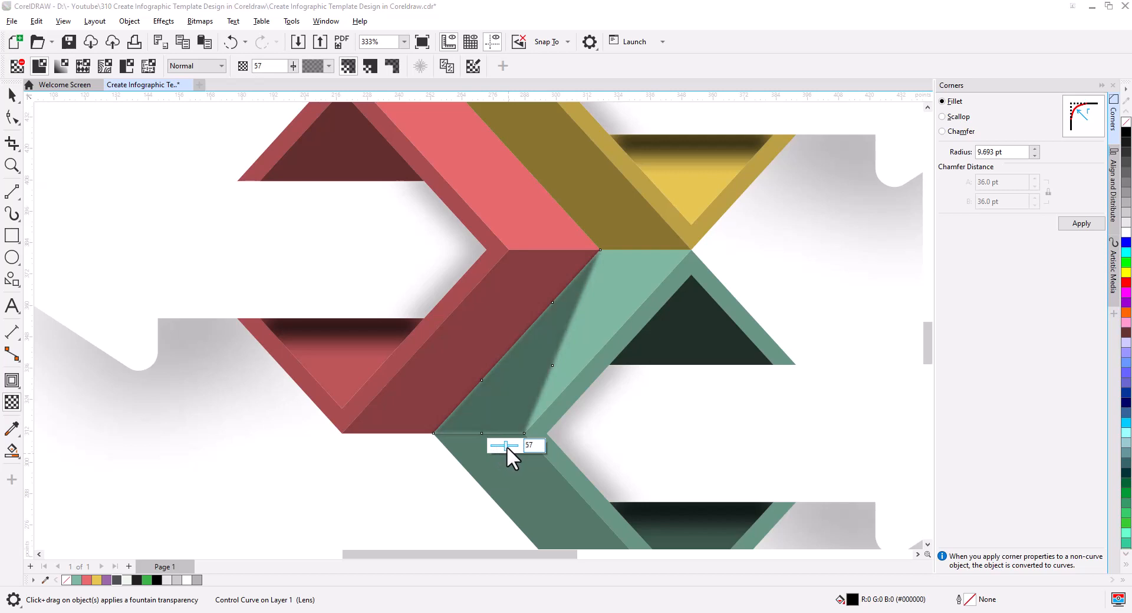
pyautogui.click(12, 95)
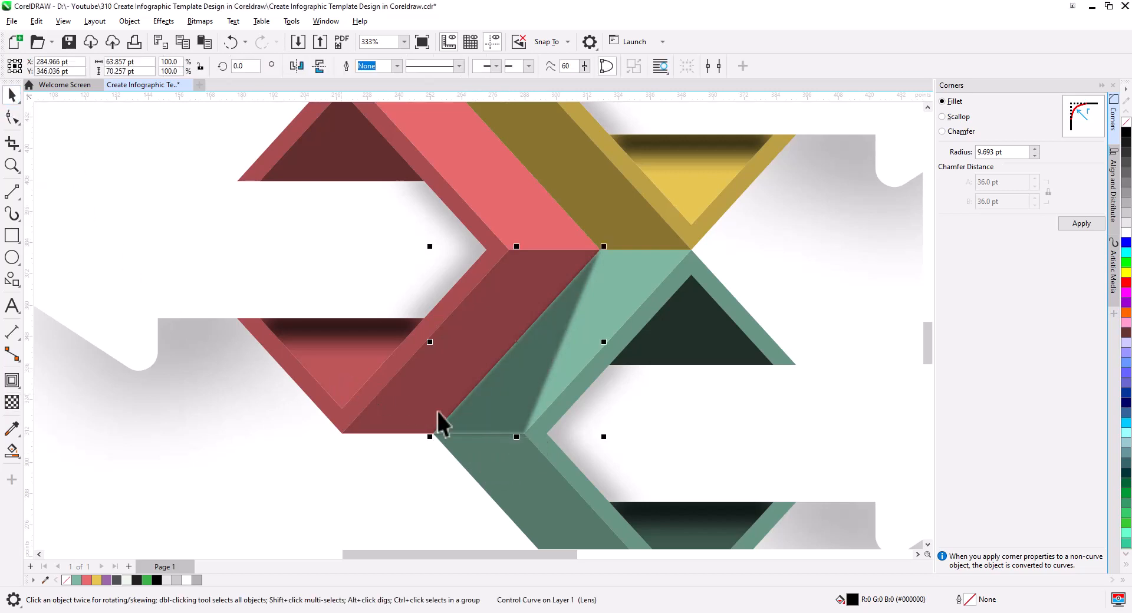
pyautogui.moveTo(430, 437); pyautogui.dragTo(417, 452)
pyautogui.moveTo(505, 400); pyautogui.dragTo(507, 396)
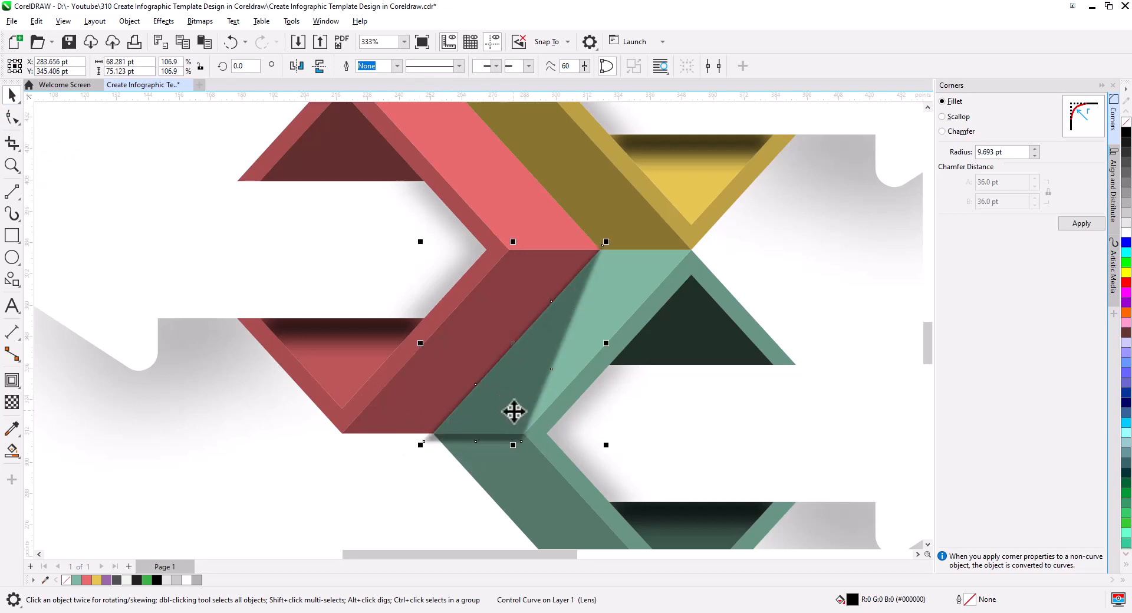
# Copy the shadow triangle onto the yellow block's upper face, aligned with the edge of the purple block.
pyautogui.scroll(-3, 512, 420)
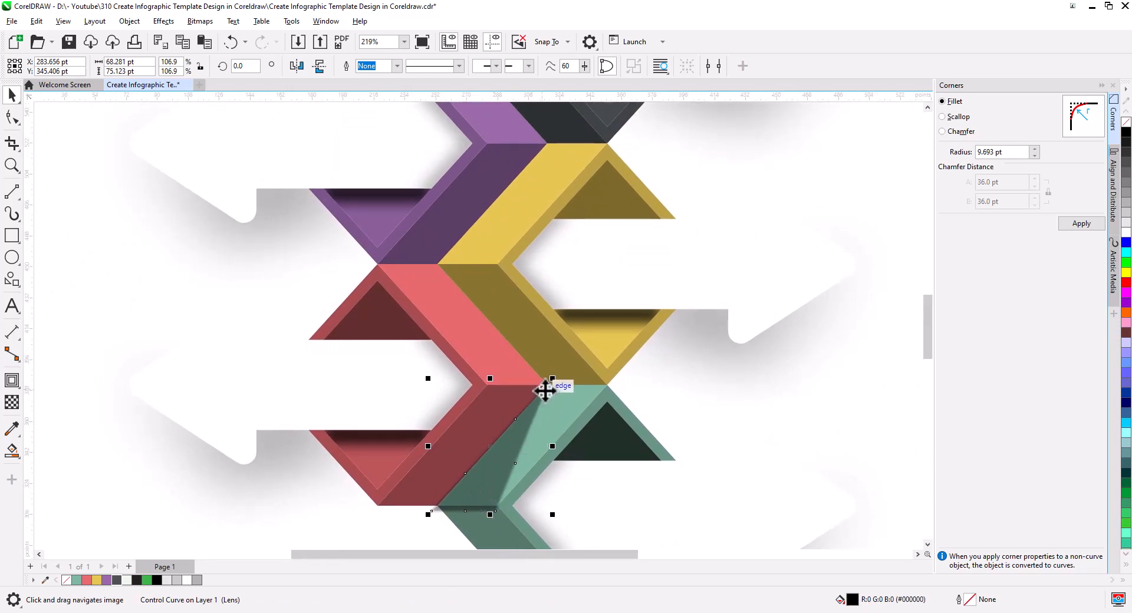
pyautogui.moveTo(551, 384); pyautogui.dragTo(552, 145)
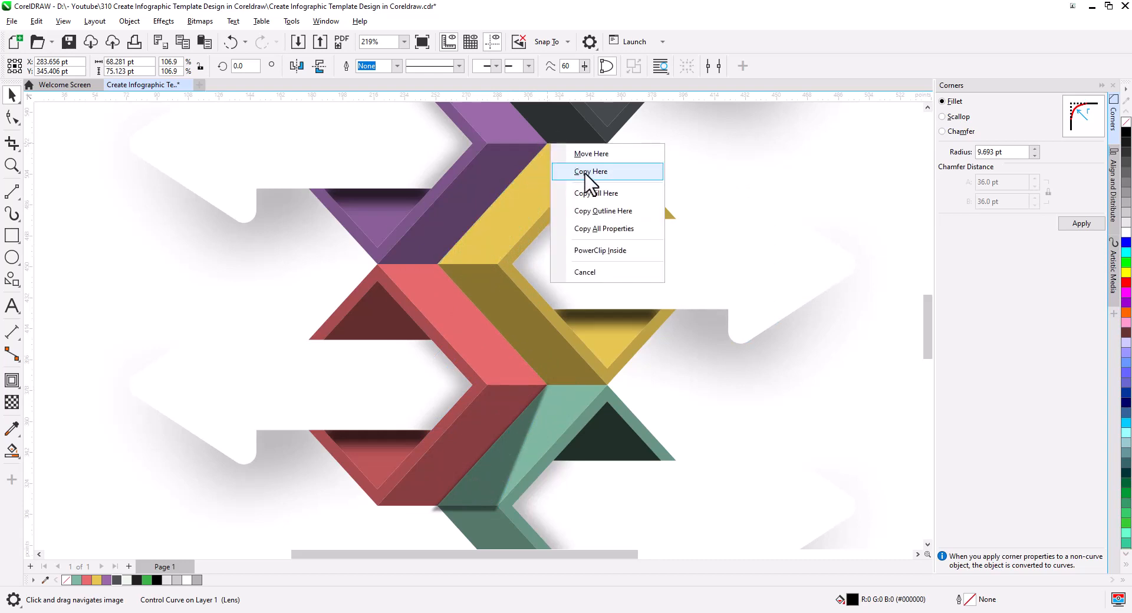
pyautogui.click(584, 172)
# Draw a straight line about 76 pt long across the purple block's upper face, from its upper-right to its lower-left corner.
pyautogui.moveTo(584, 192); pyautogui.dragTo(546, 431)
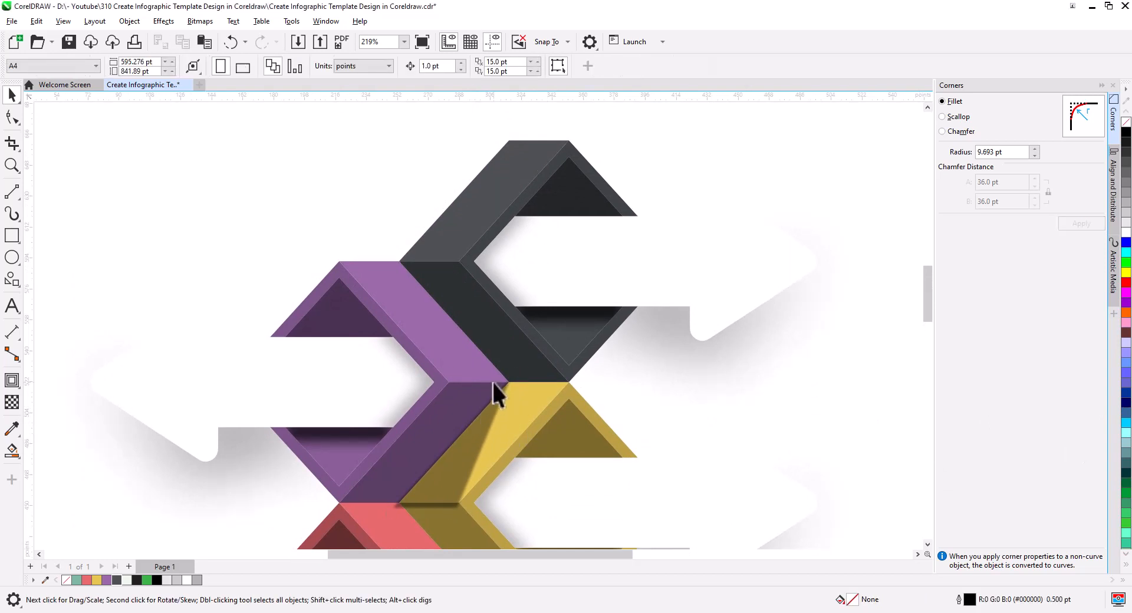
pyautogui.scroll(1, 492, 380)
pyautogui.moveTo(492, 386); pyautogui.dragTo(456, 339)
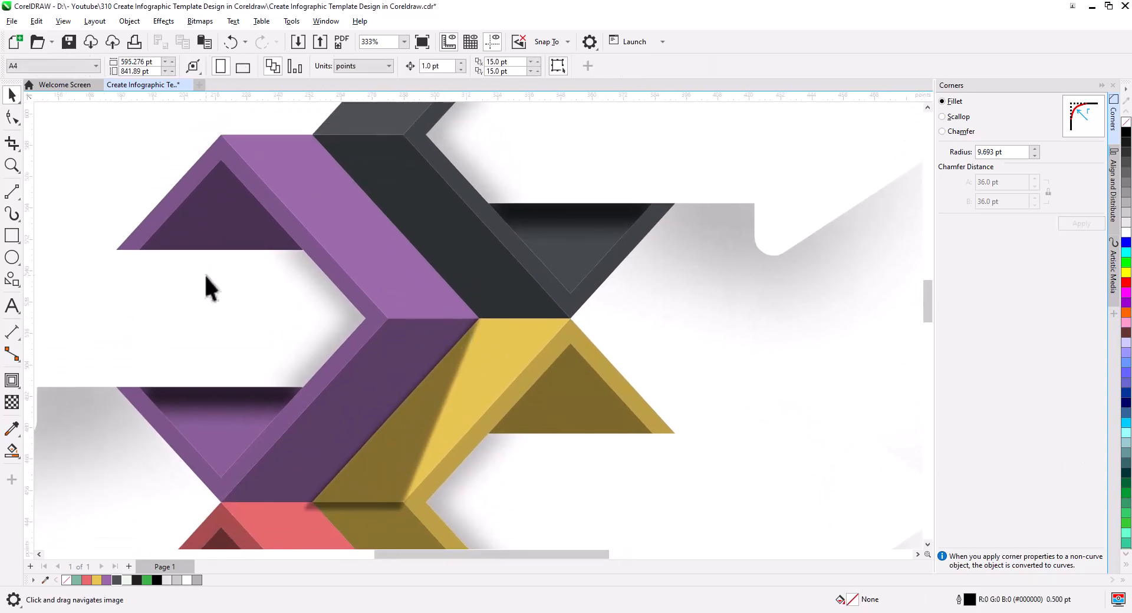
pyautogui.click(11, 194)
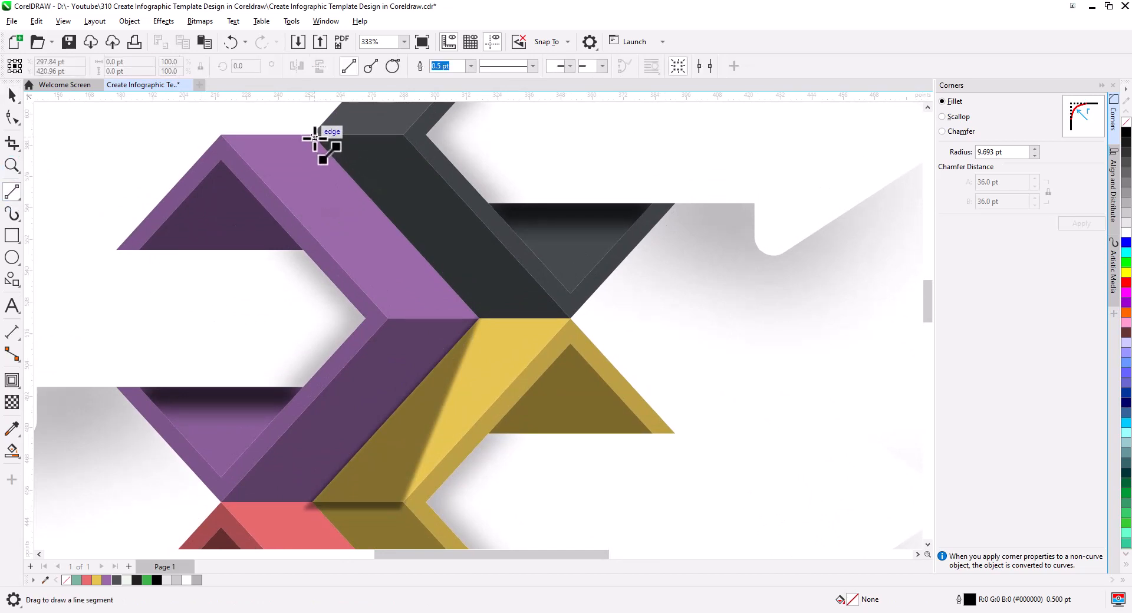
pyautogui.moveTo(314, 135); pyautogui.dragTo(386, 321)
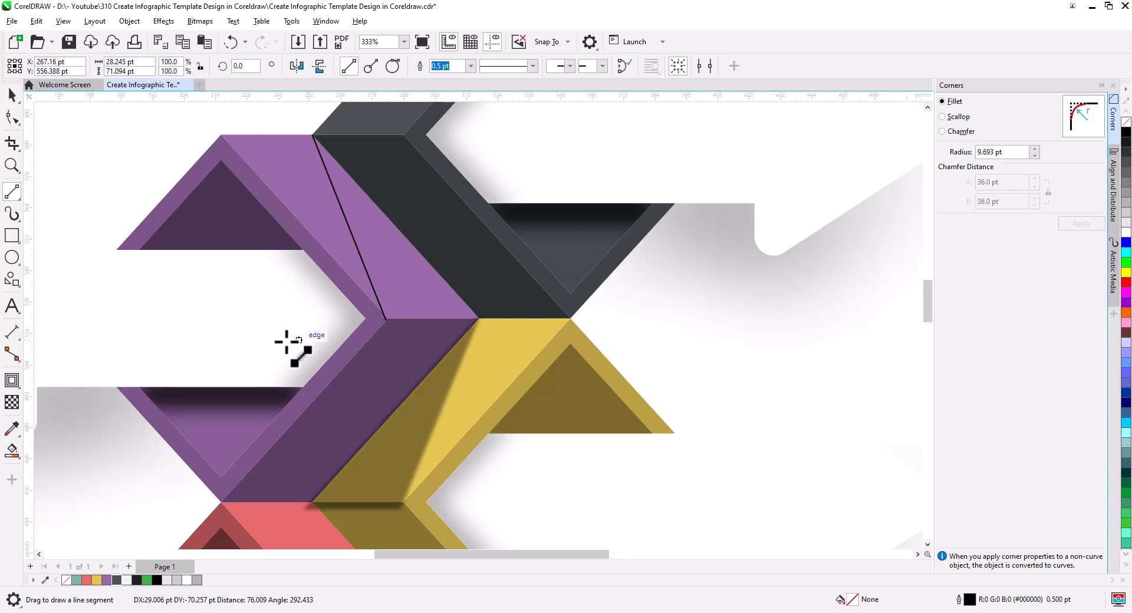
# Smart-fill the regions between the purple face's diagonal line and the dark grey block's edge with green.
pyautogui.click(12, 453)
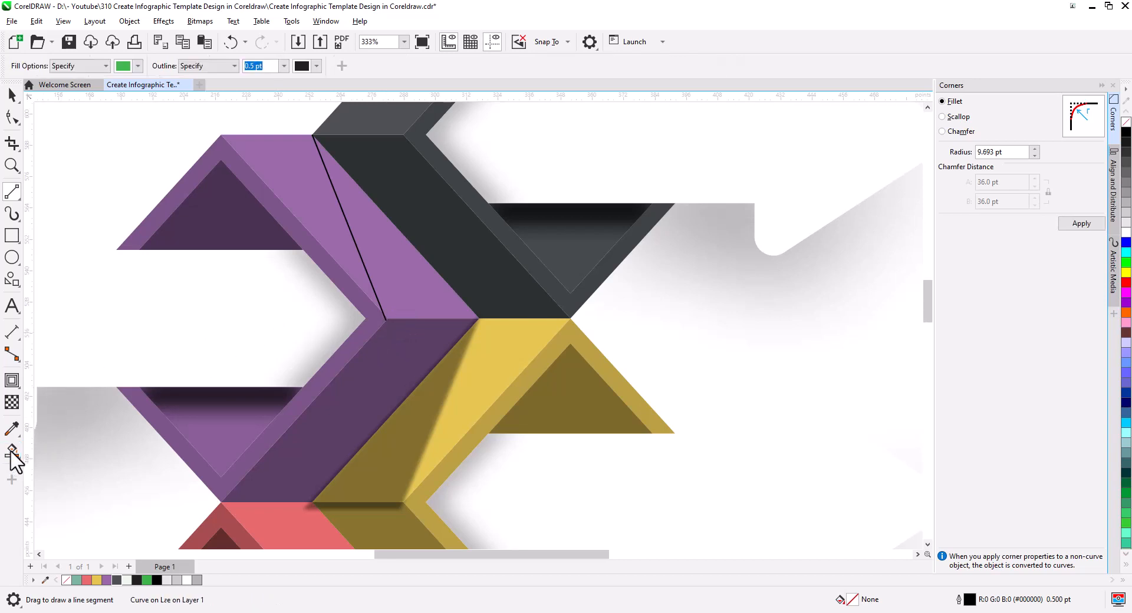
pyautogui.click(437, 304)
pyautogui.click(411, 312)
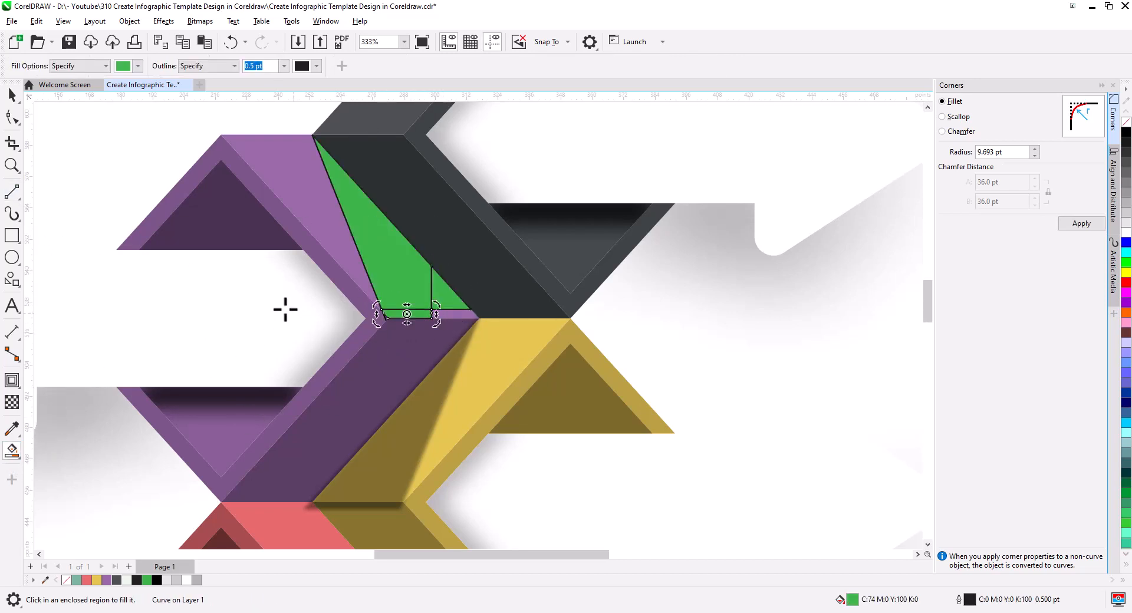
pyautogui.click(454, 314)
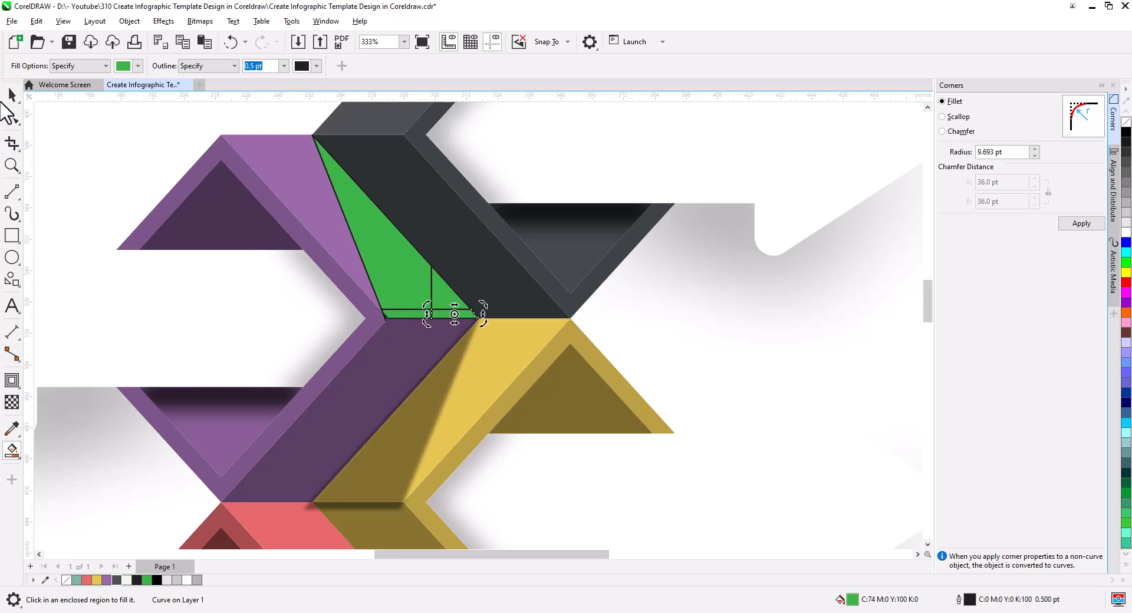
# Weld the green pieces on the purple face into a single triangle and fill it with black.
pyautogui.click(12, 95)
pyautogui.click(404, 313)
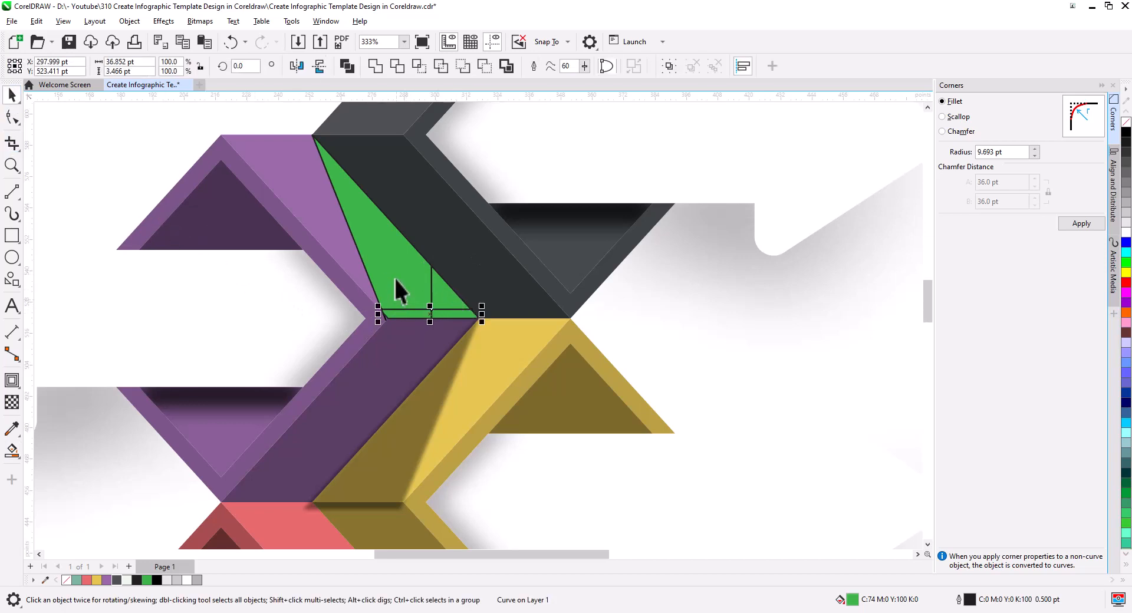
pyautogui.keyDown('shift'); pyautogui.click(401, 289); pyautogui.keyUp('shift')
pyautogui.keyDown('shift'); pyautogui.click(450, 306); pyautogui.keyUp('shift')
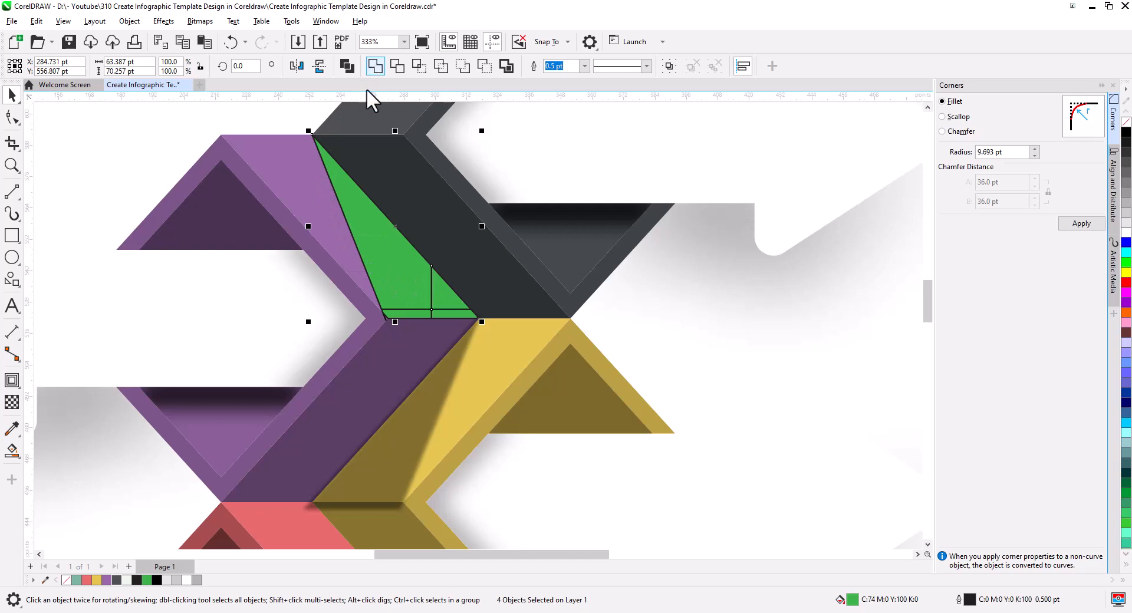
pyautogui.click(375, 65)
pyautogui.click(1126, 133)
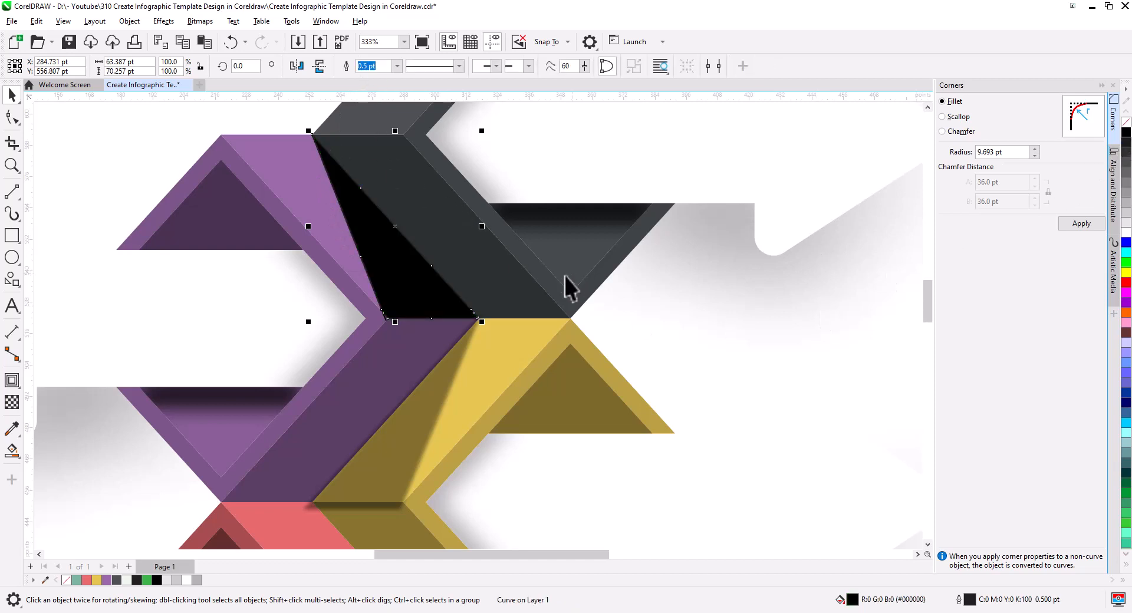
# Delete the leftover diagonal line along the black triangle on the purple face.
pyautogui.click(383, 325)
pyautogui.scroll(5, 392, 336)
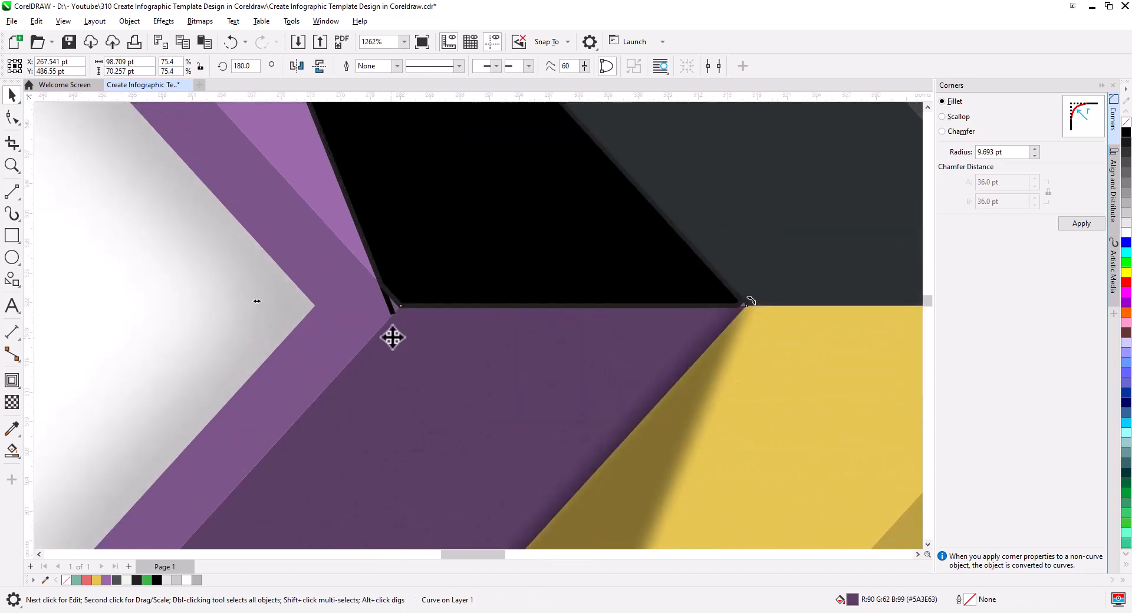
pyautogui.click(389, 312)
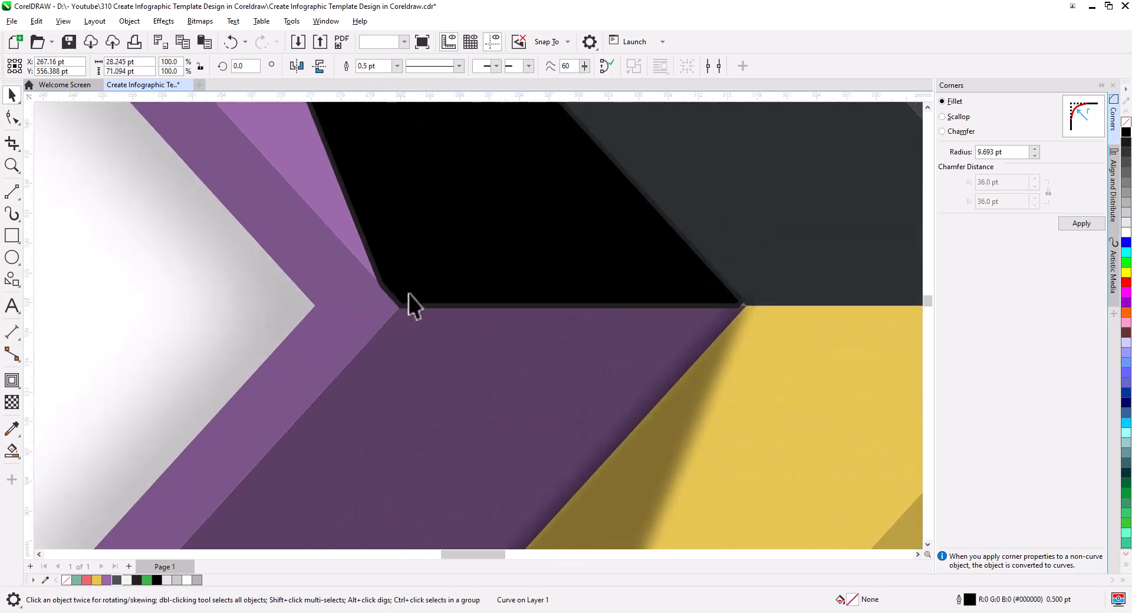
# Delete the extra node near the black triangle's lower-left corner and convert the resulting curved segment to a straight line.
pyautogui.click(409, 293)
pyautogui.click(13, 117)
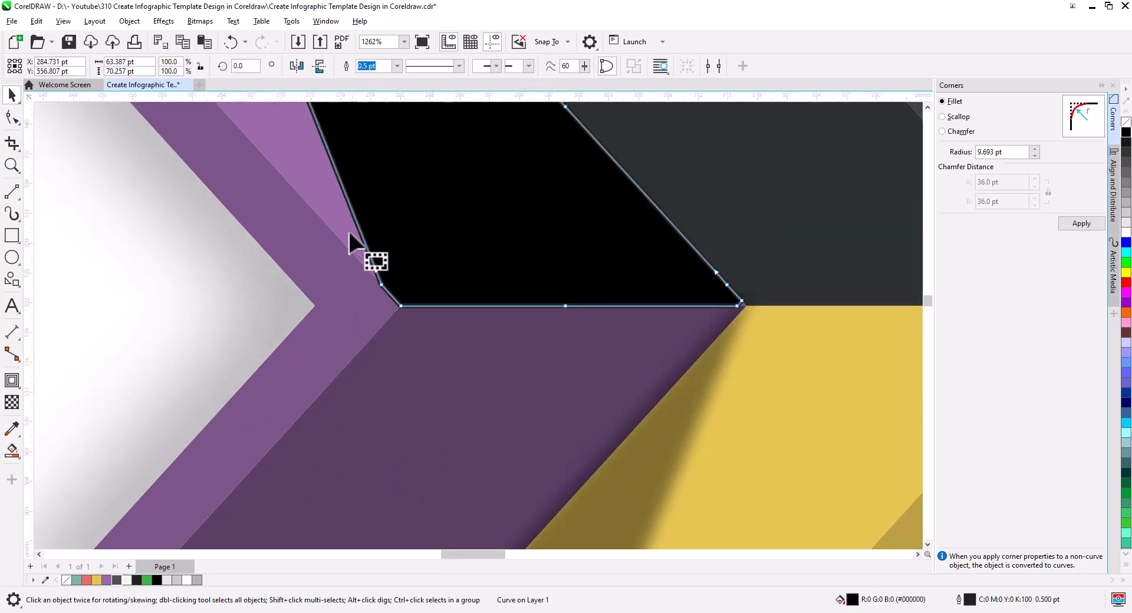
pyautogui.press('Delete')
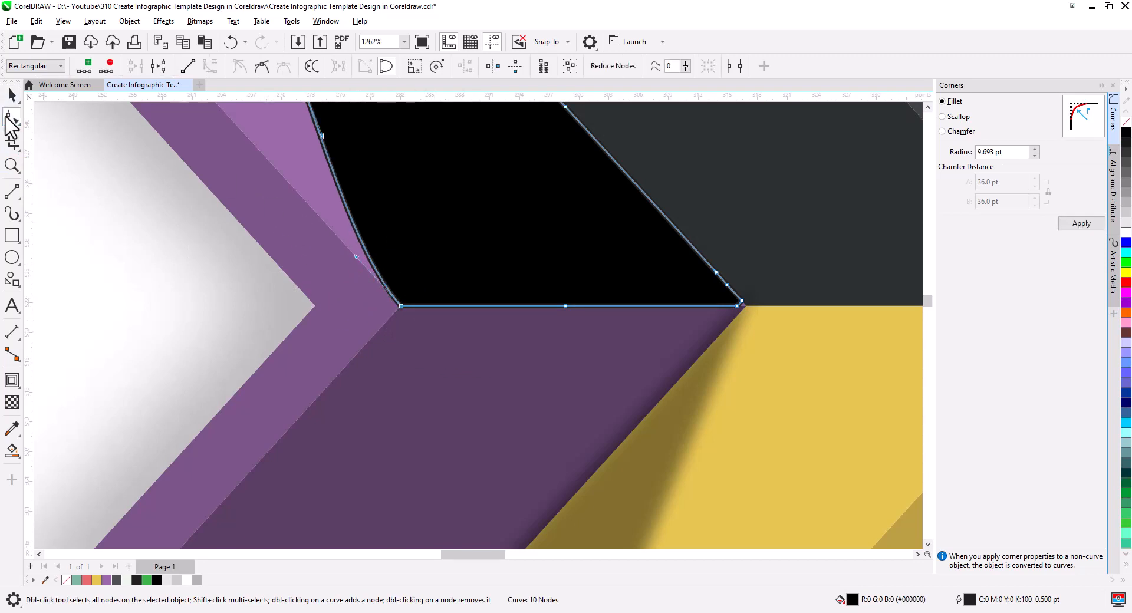
pyautogui.click(188, 66)
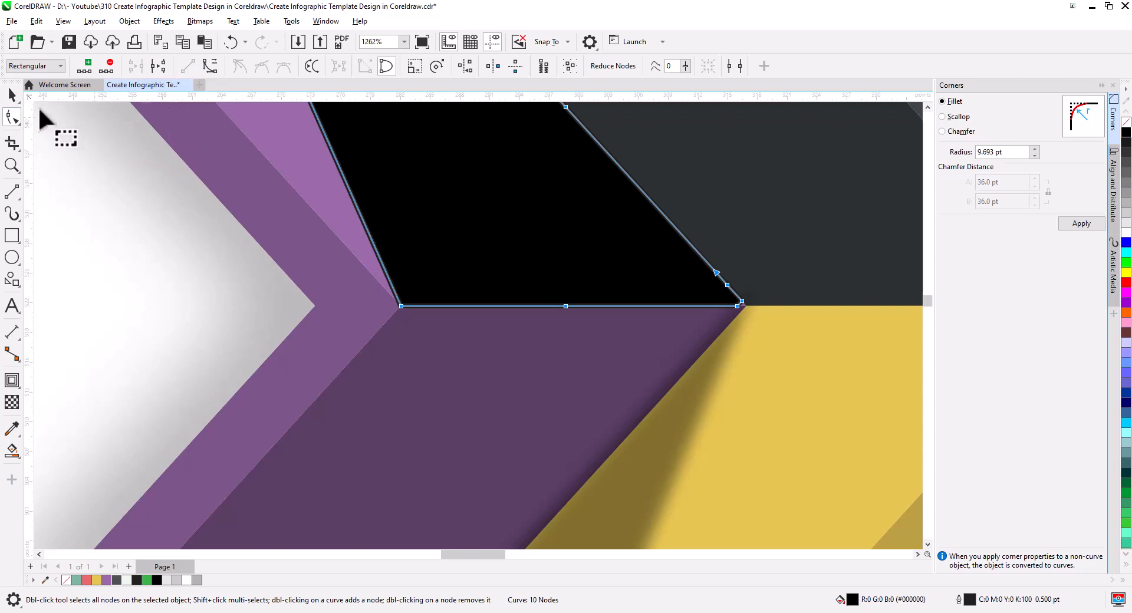
pyautogui.scroll(-4, 476, 355)
pyautogui.press('space')
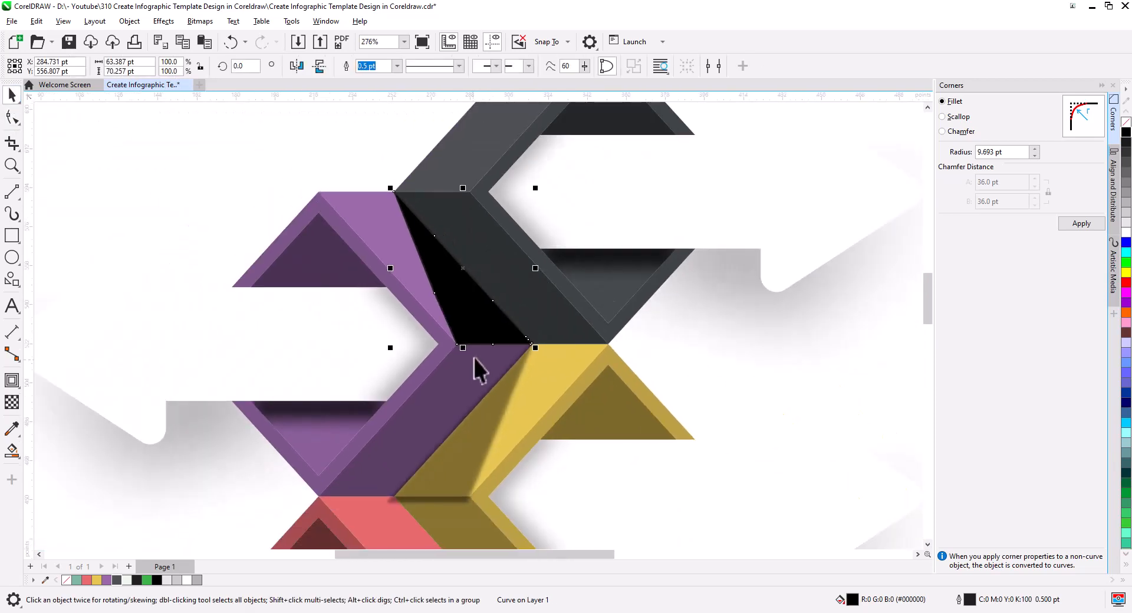
# Apply a Gaussian blur with a 3-pixel radius to the black triangle on the purple face.
pyautogui.moveTo(474, 359); pyautogui.dragTo(468, 396)
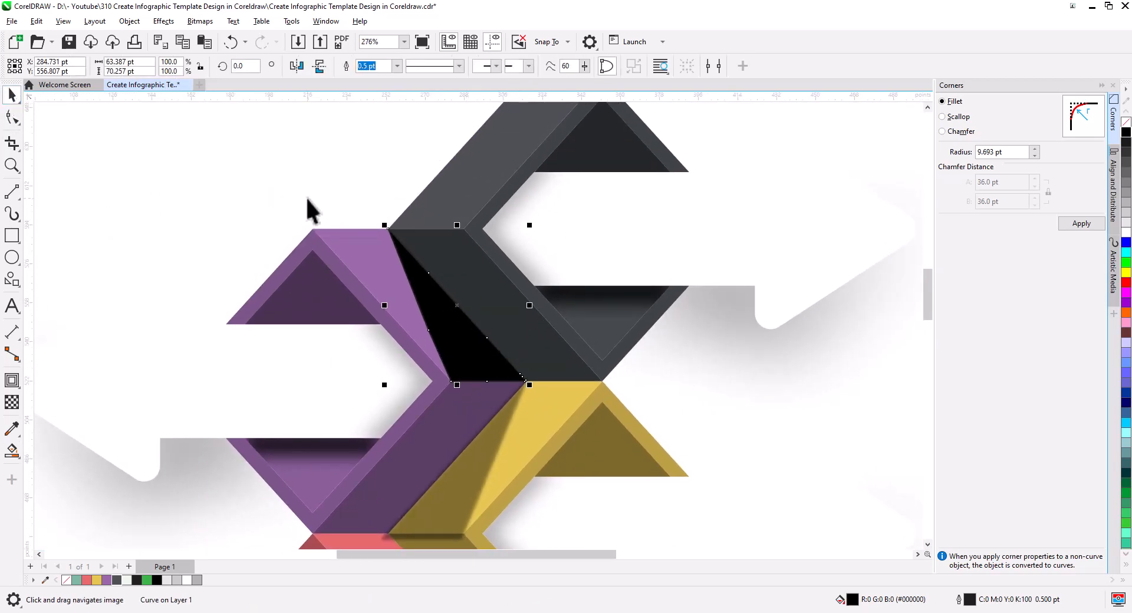
pyautogui.click(164, 21)
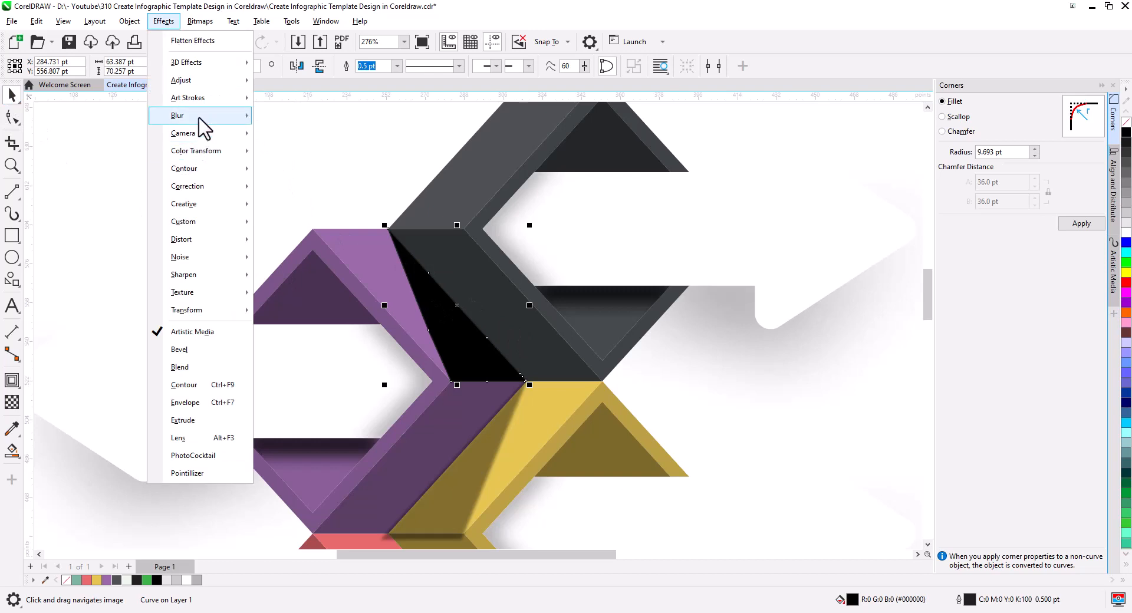
pyautogui.moveTo(200, 121)
pyautogui.click(310, 177)
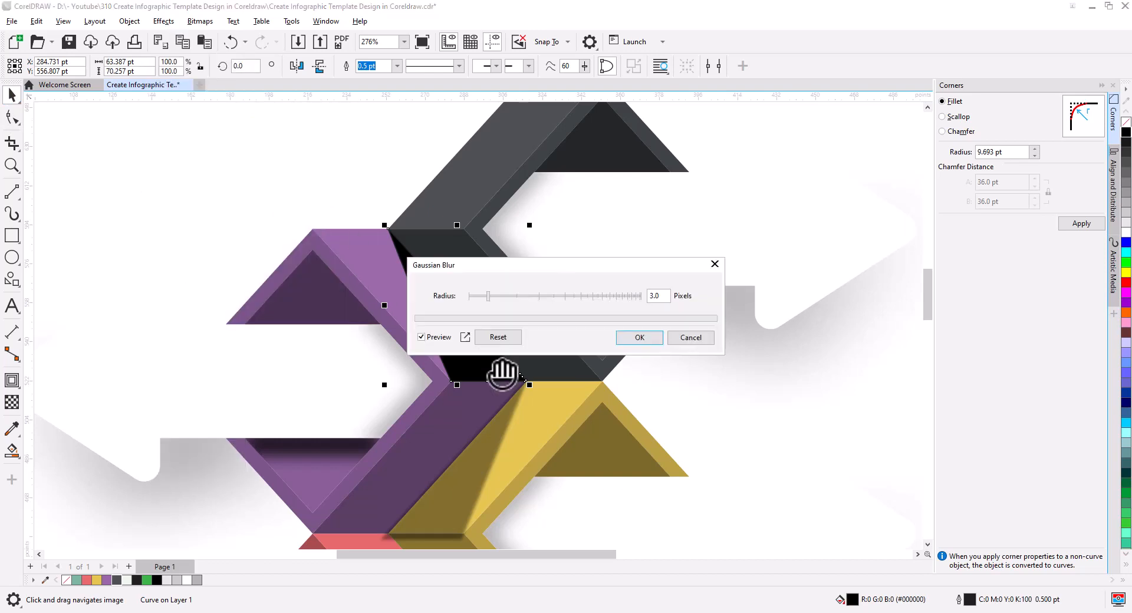
pyautogui.click(639, 338)
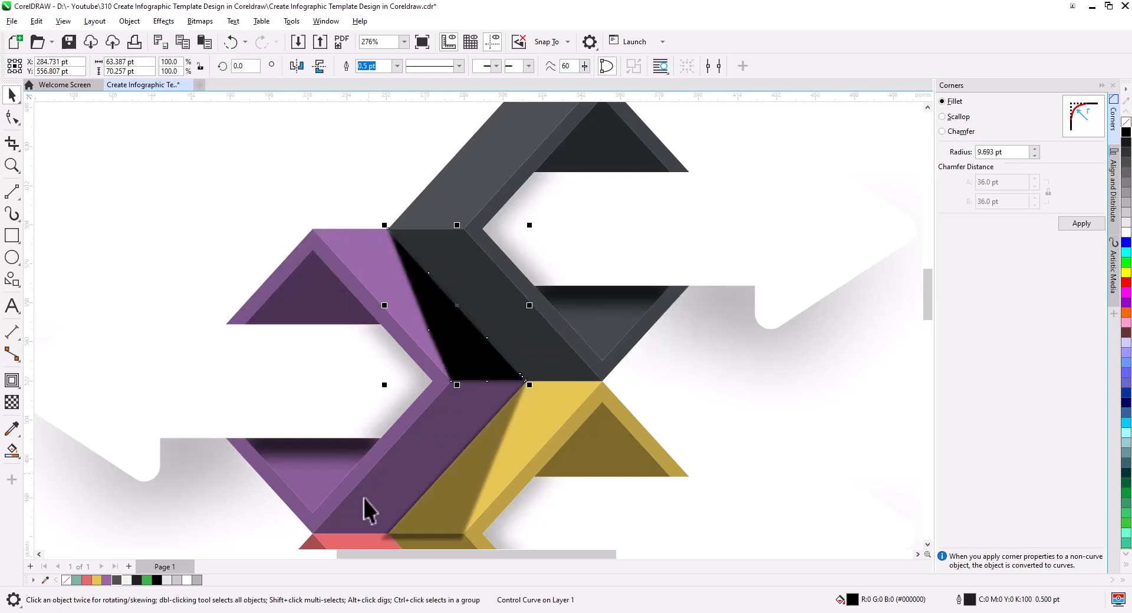
# Set a uniform transparency of 60 on the blurred triangle on the purple face.
pyautogui.click(12, 402)
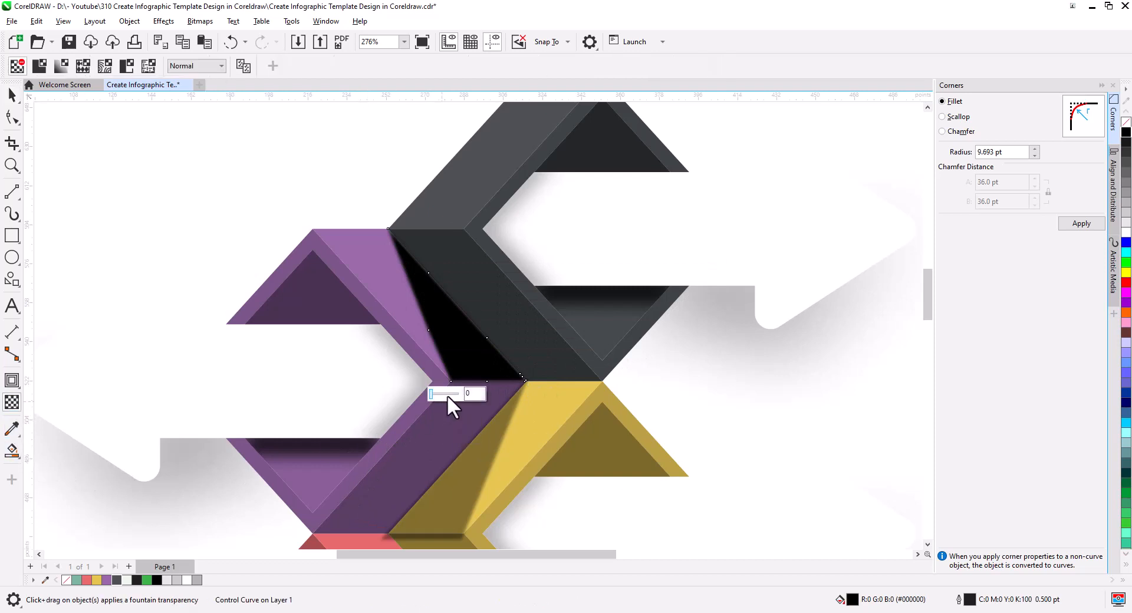
pyautogui.click(447, 394)
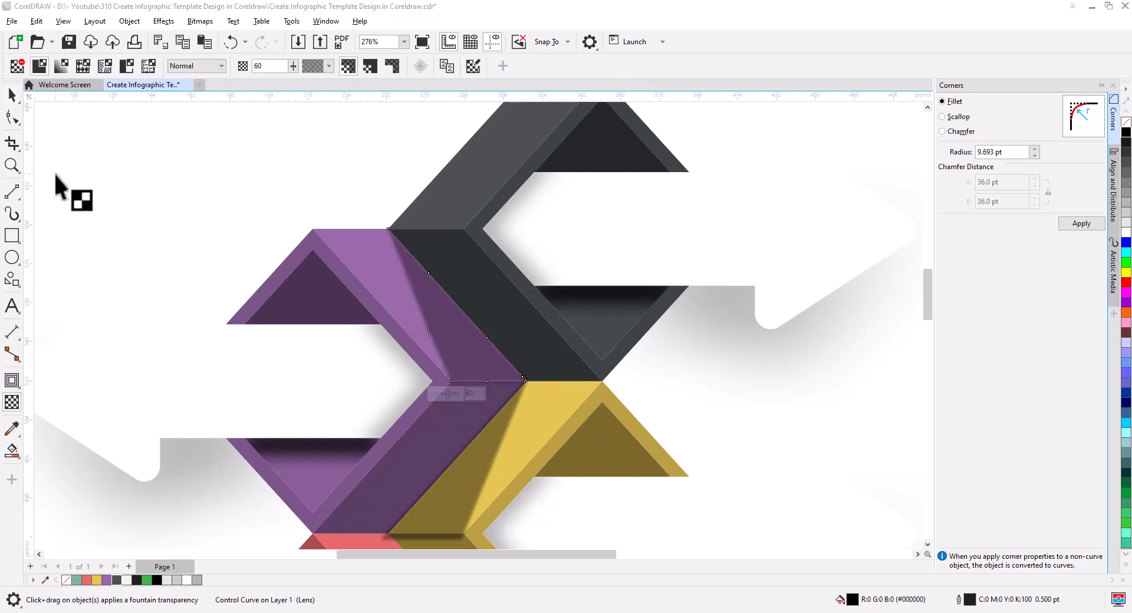
pyautogui.click(12, 95)
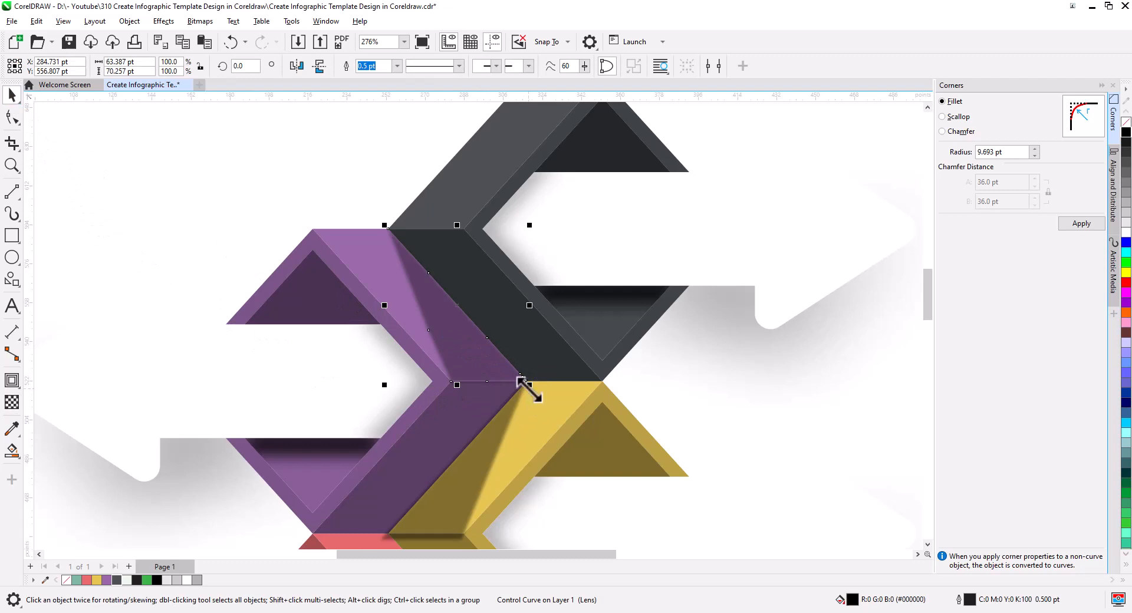
# Enlarge the blurred shadow triangle on the purple face proportionally to 108.9% around its centre.
pyautogui.moveTo(529, 385); pyautogui.dragTo(529, 390)
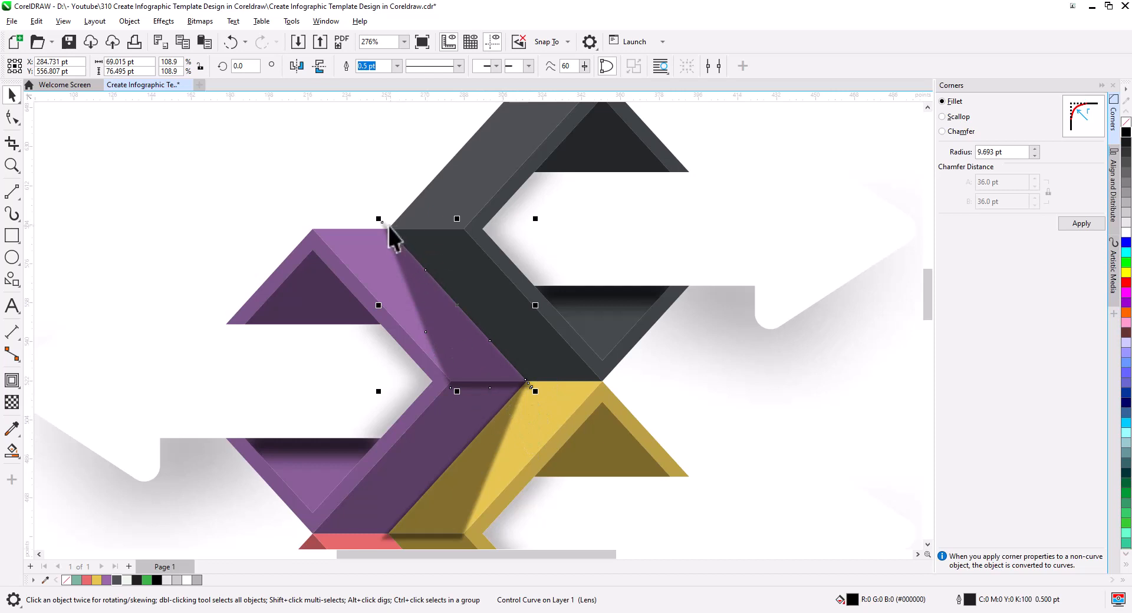
pyautogui.moveTo(462, 374); pyautogui.dragTo(479, 325)
pyautogui.scroll(-2, 479, 325)
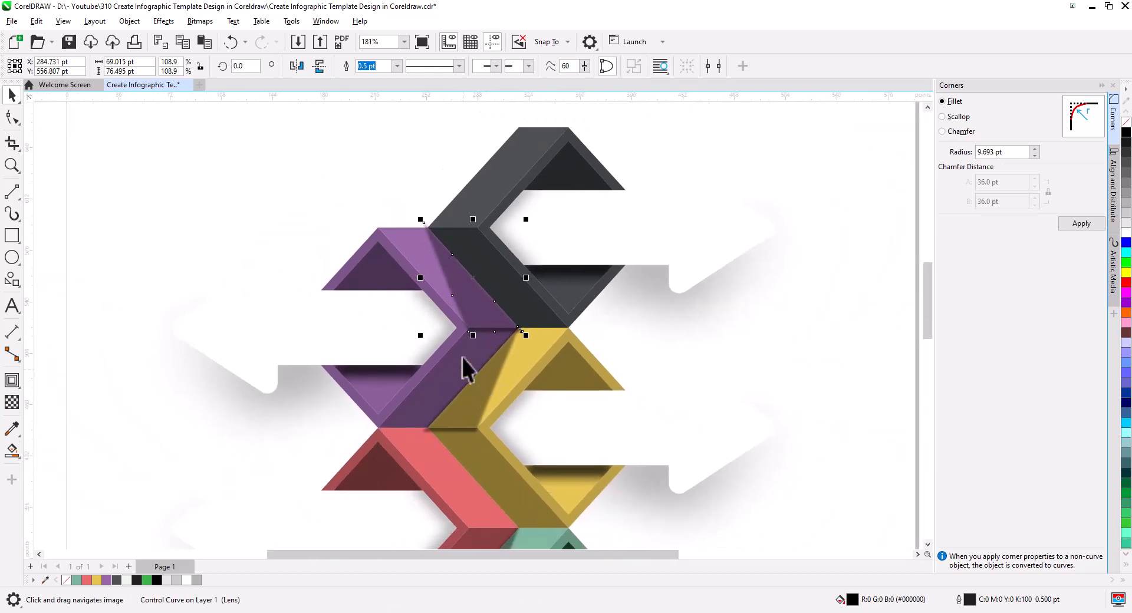
# Duplicate the purple face's blurred shadow triangle onto the upper red face, fitting it along the yellow block's edge.
pyautogui.moveTo(435, 230); pyautogui.dragTo(446, 446)
pyautogui.click(479, 470)
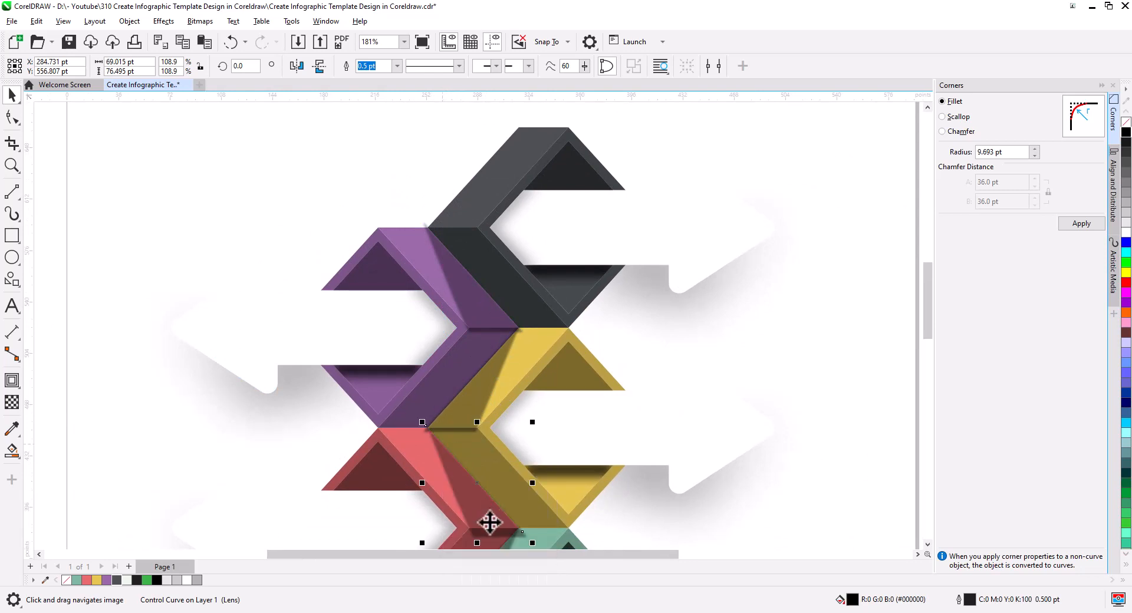
pyautogui.scroll(5, 490, 533)
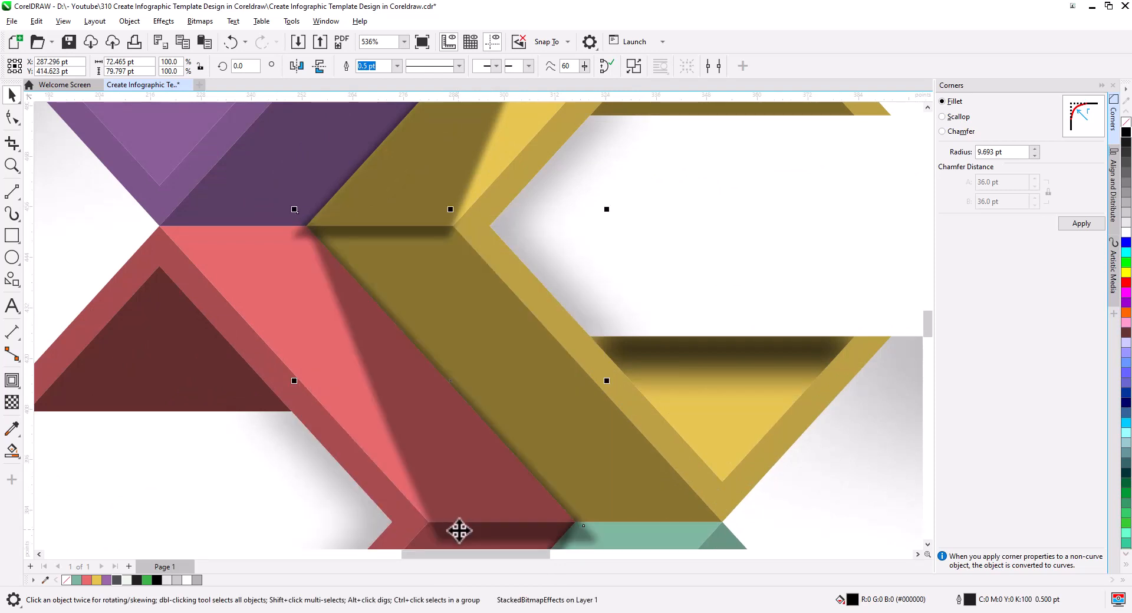
# PowerClip the blurred shadow triangle on the upper red face inside that face.
pyautogui.scroll(-2, 431, 460)
pyautogui.moveTo(446, 473); pyautogui.dragTo(437, 336)
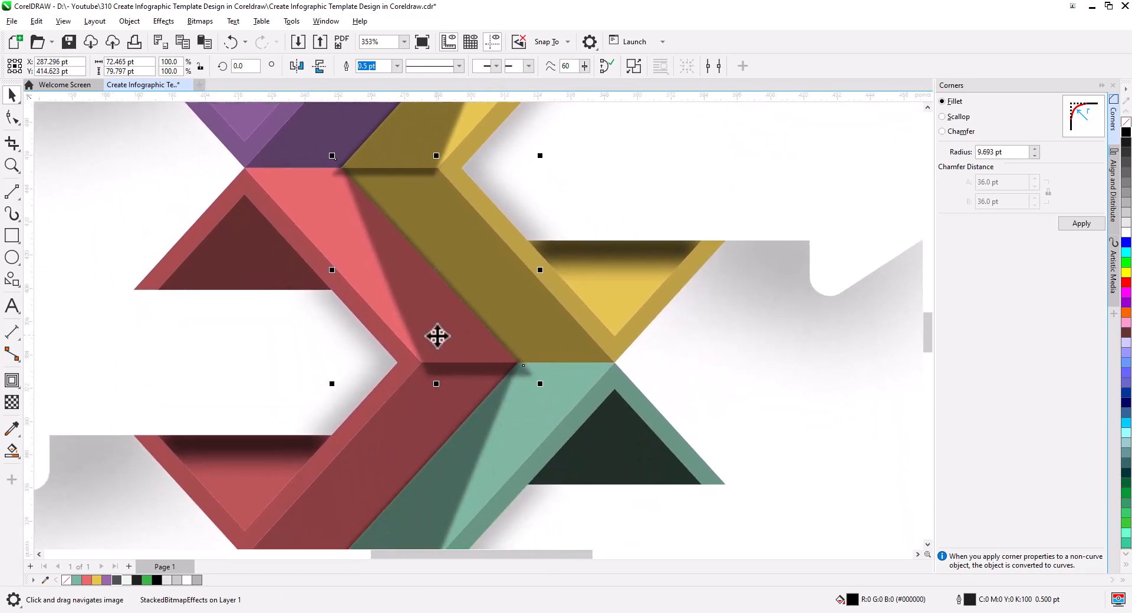
pyautogui.rightClick(439, 338)
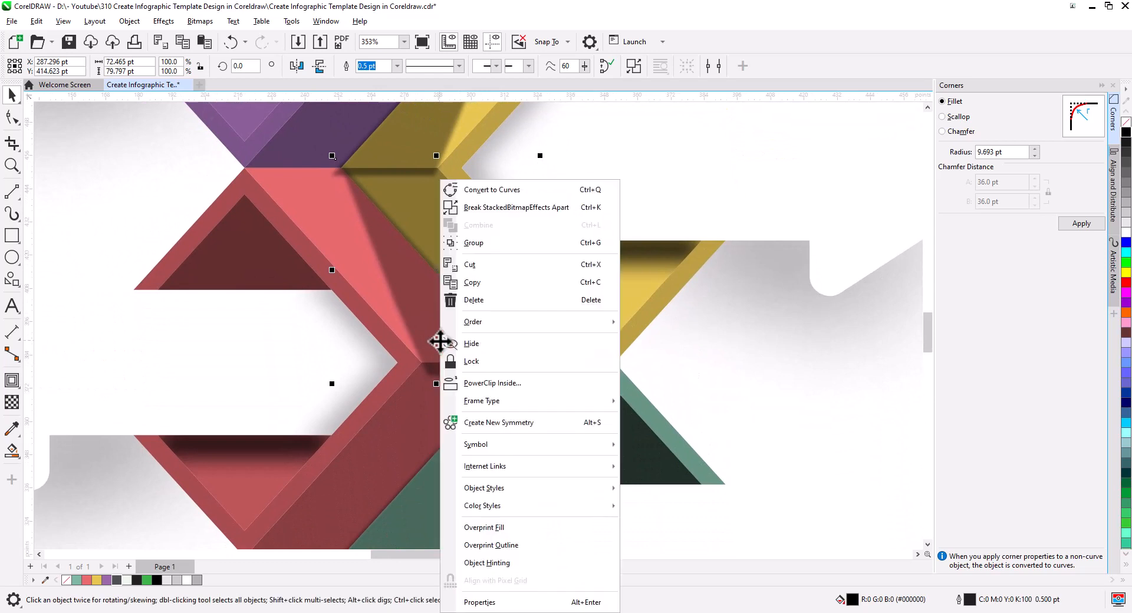
pyautogui.click(498, 383)
pyautogui.click(327, 225)
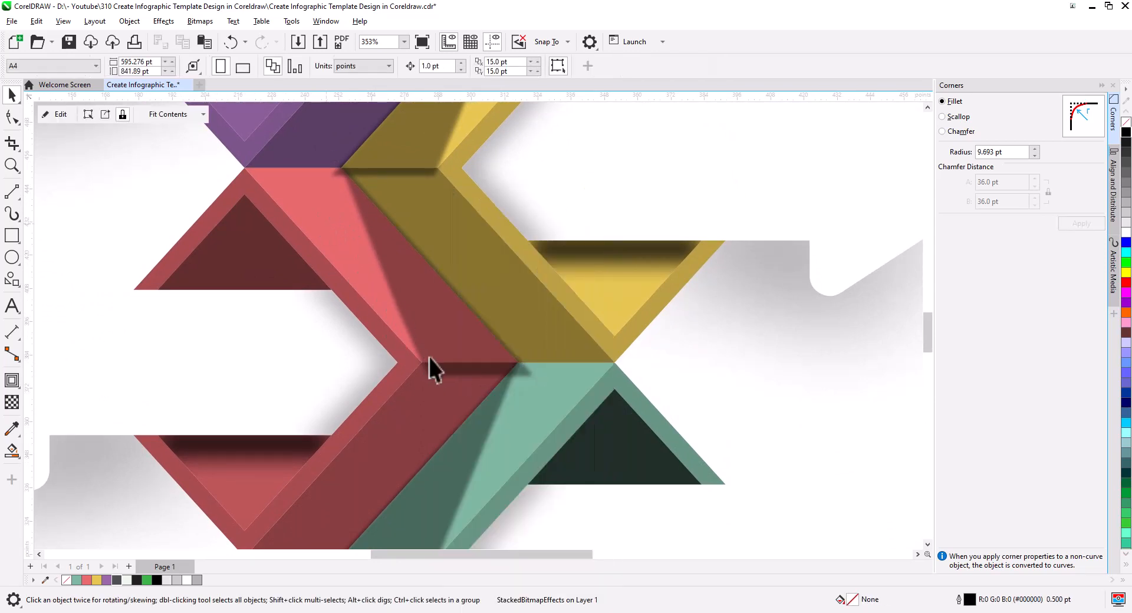
# PowerClip the blurred shadow triangle on the upper green face inside that face.
pyautogui.moveTo(462, 424); pyautogui.dragTo(473, 219)
pyautogui.click(449, 314)
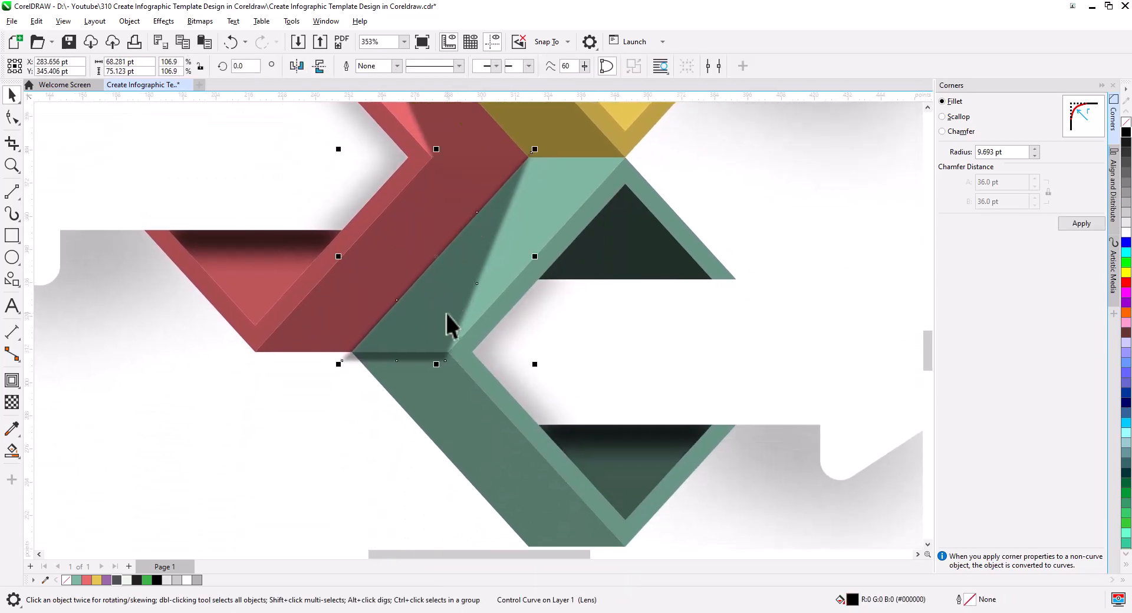
pyautogui.rightClick(449, 315)
pyautogui.click(483, 342)
pyautogui.click(509, 269)
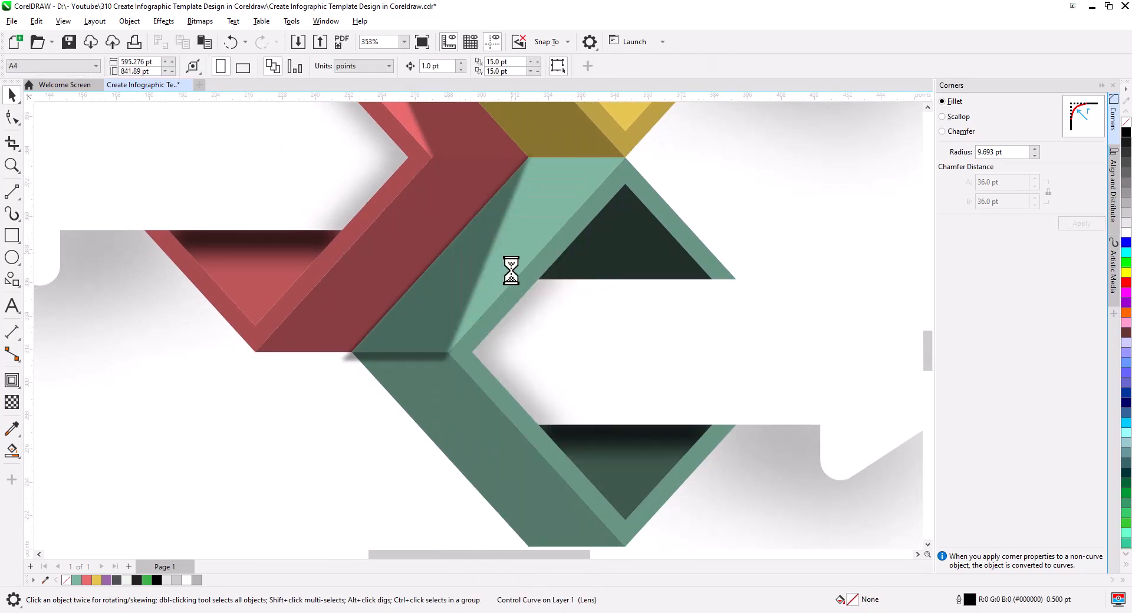
# PowerClip the blurred shadow triangle on the upper yellow face inside that face.
pyautogui.moveTo(489, 243); pyautogui.dragTo(490, 462)
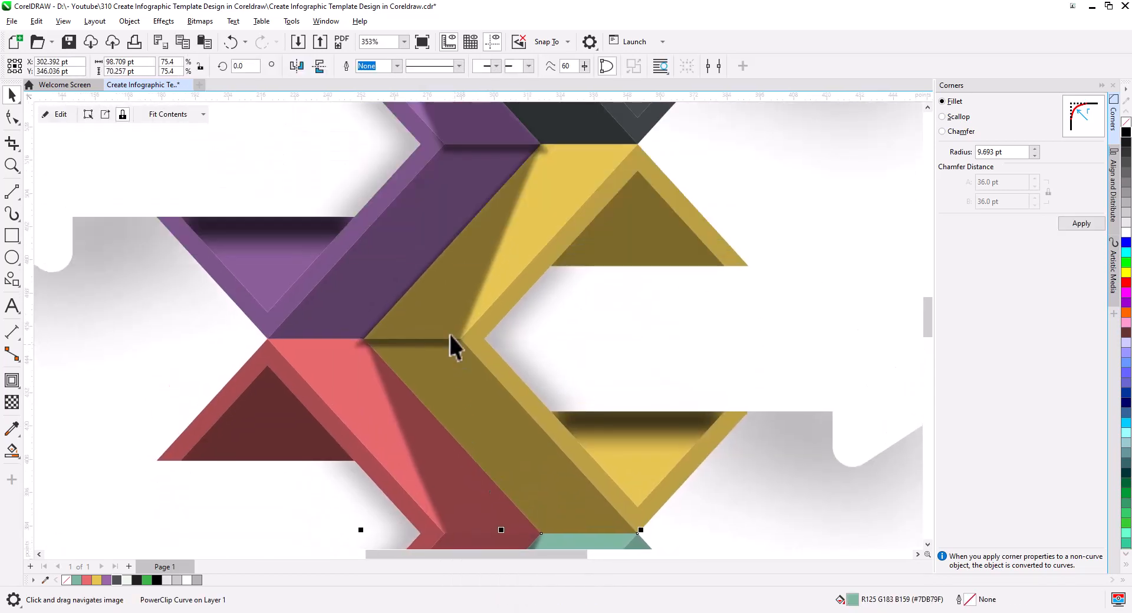
pyautogui.click(445, 278)
pyautogui.rightClick(444, 279)
pyautogui.click(496, 344)
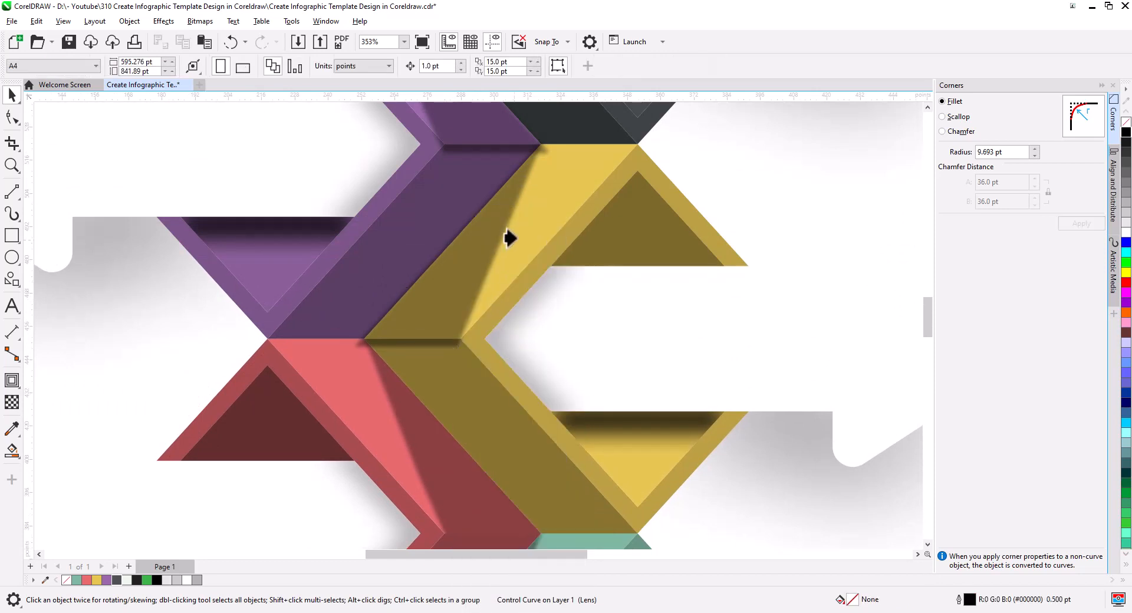
# PowerClip the enlarged shadow triangle on the upper purple face inside that face.
pyautogui.moveTo(538, 201); pyautogui.dragTo(533, 487)
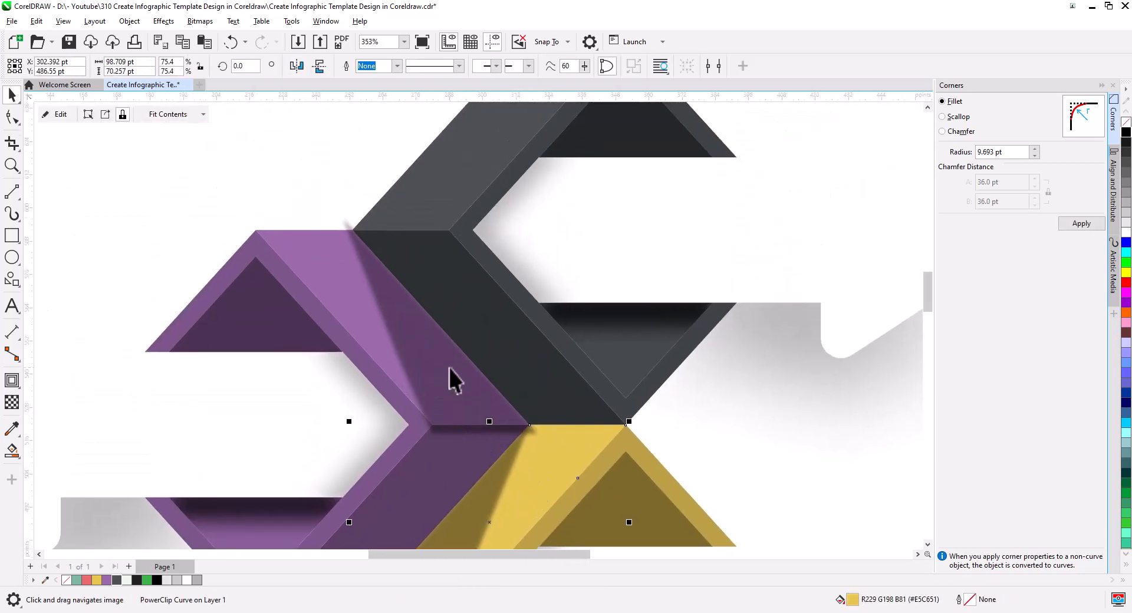
pyautogui.moveTo(451, 368); pyautogui.dragTo(453, 366)
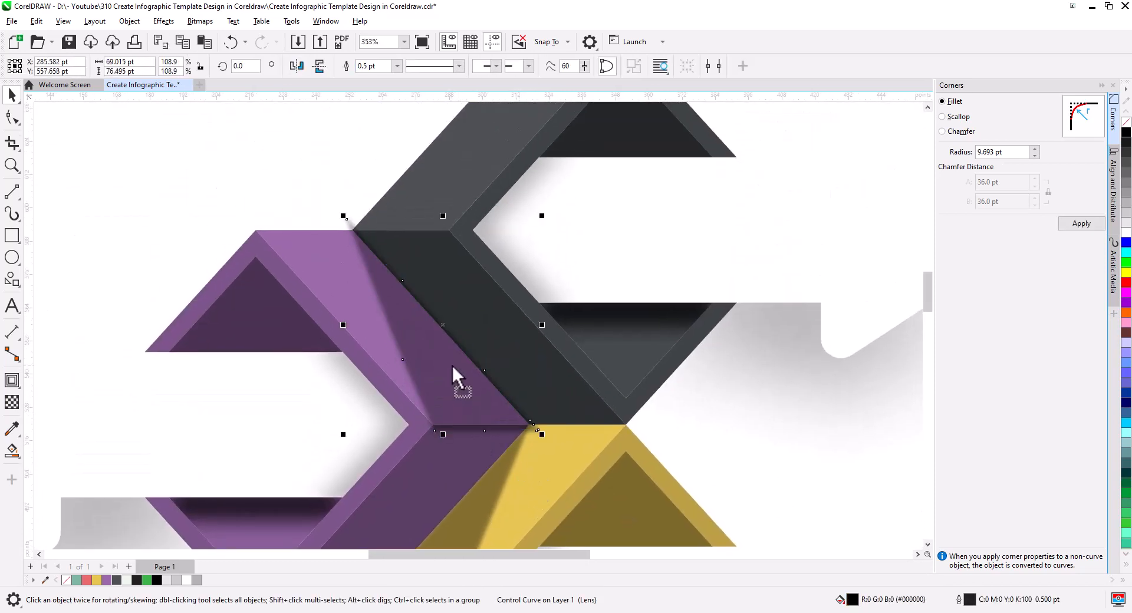
pyautogui.rightClick(453, 366)
pyautogui.click(504, 343)
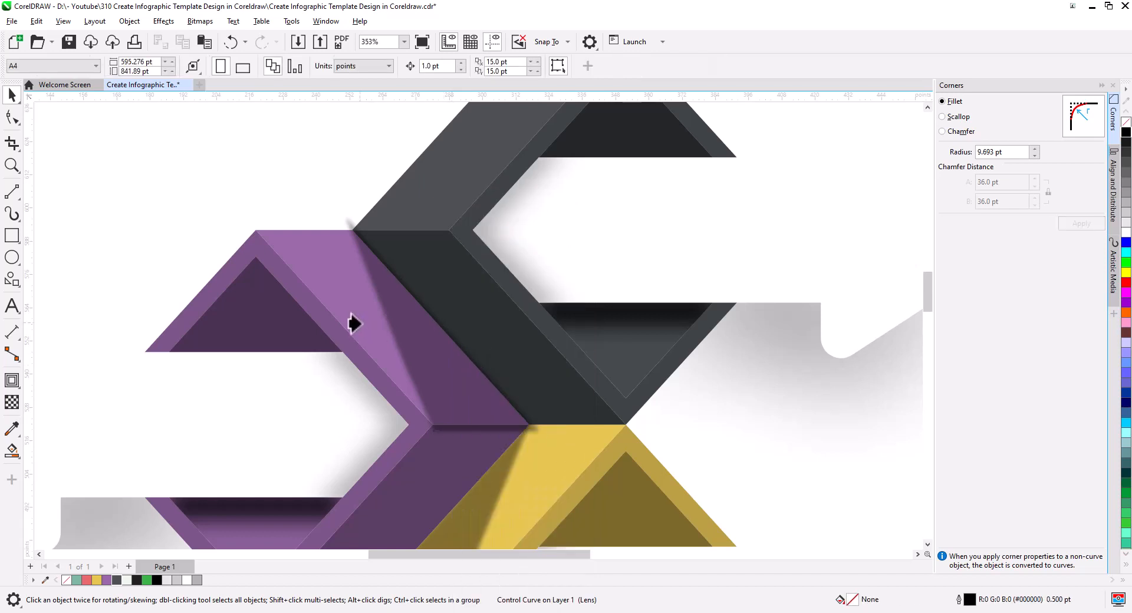
pyautogui.click(414, 384)
pyautogui.click(181, 253)
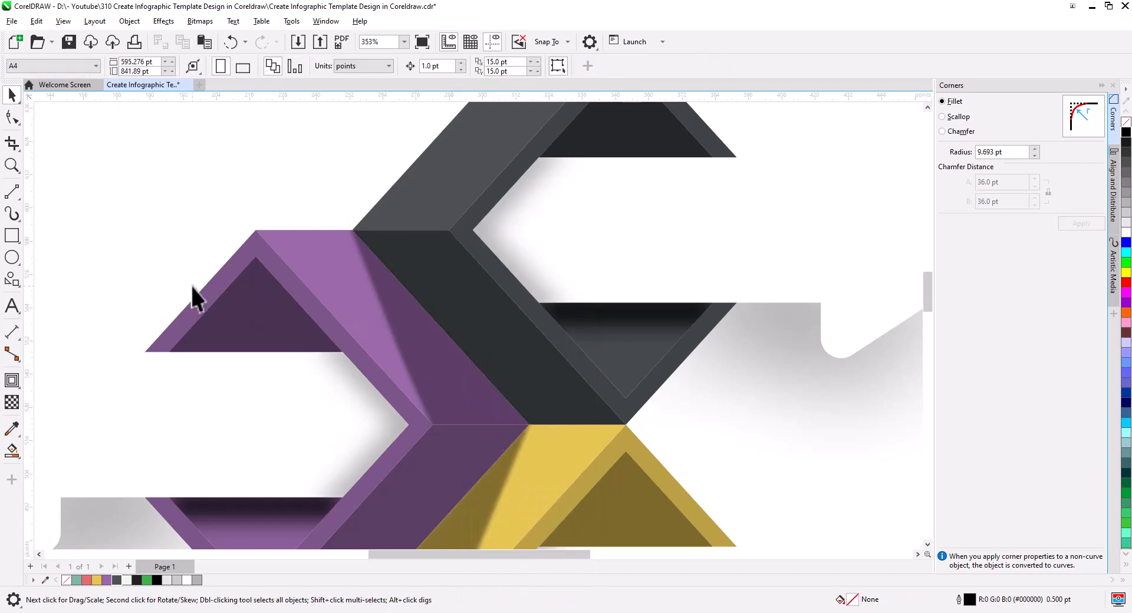
# Apply a linear fountain fill to the lower dark grey face, from near-black at the purple edge to dark grey, skewed along that edge.
pyautogui.click(479, 299)
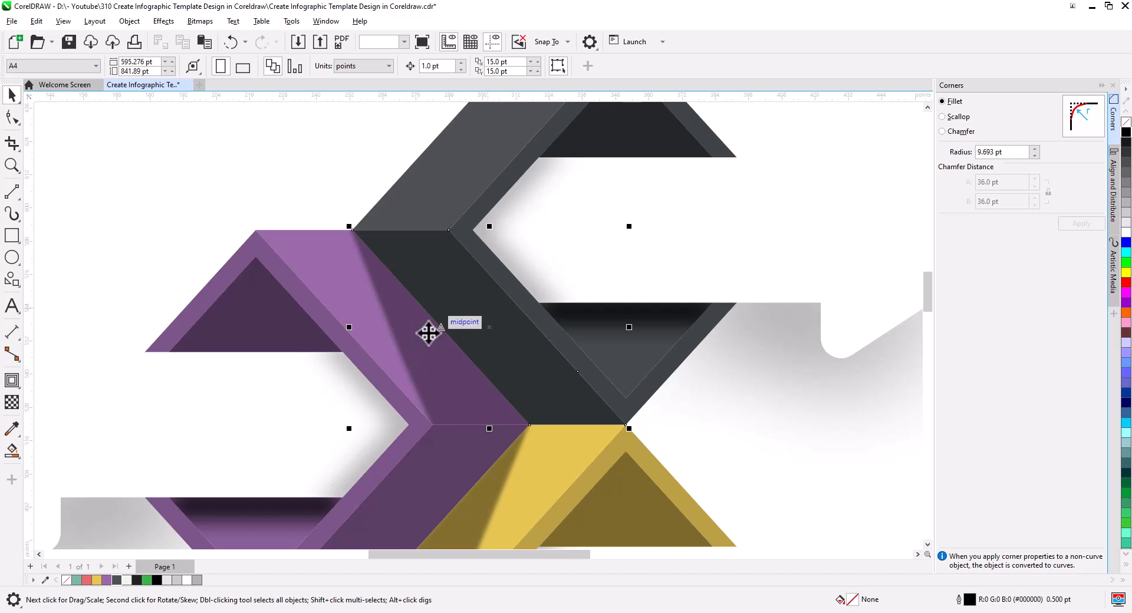
pyautogui.click(12, 451)
pyautogui.click(47, 455)
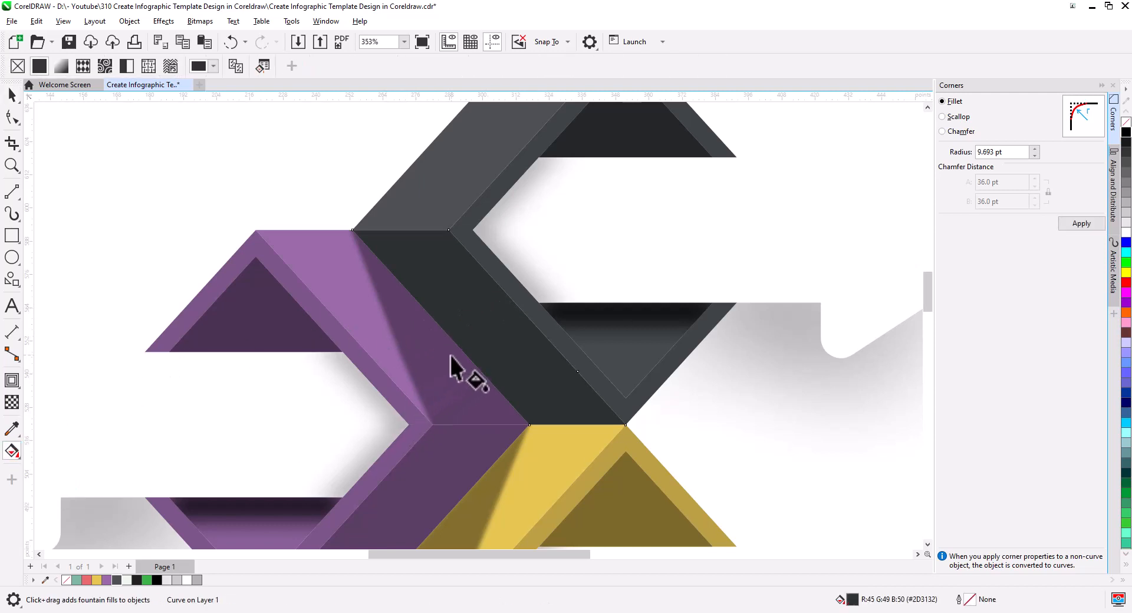
pyautogui.moveTo(461, 348); pyautogui.dragTo(537, 327)
pyautogui.moveTo(440, 278); pyautogui.dragTo(396, 277)
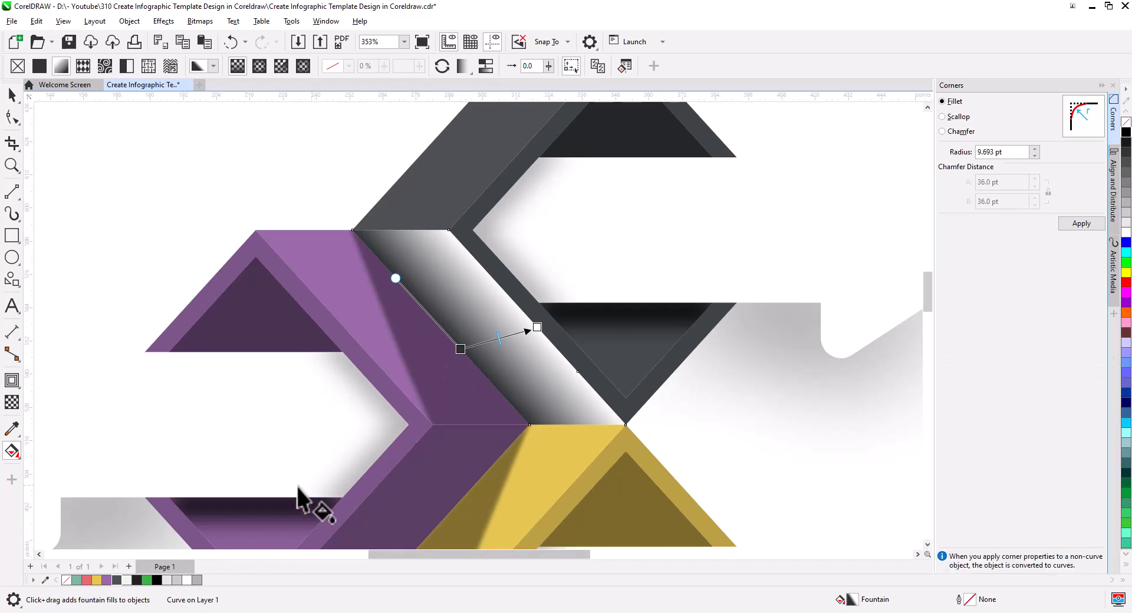
pyautogui.moveTo(552, 348); pyautogui.dragTo(537, 328)
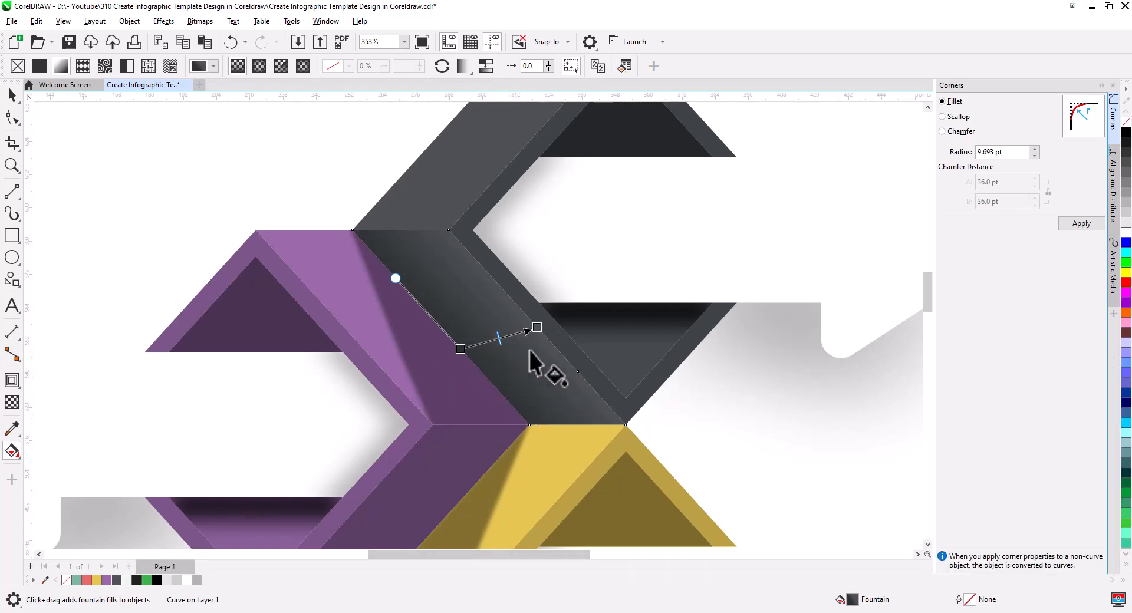
pyautogui.click(460, 350)
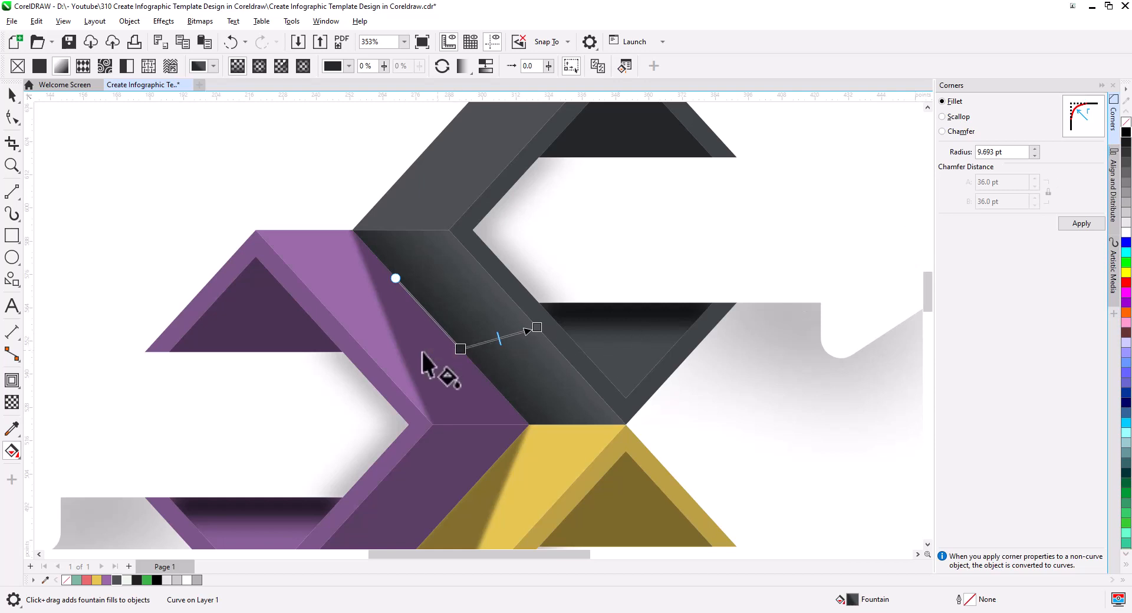
# Apply a skewed linear fountain fill to the upper purple face, from darkened purple at the dark grey block's edge to the original purple.
pyautogui.moveTo(439, 326); pyautogui.dragTo(356, 340)
pyautogui.moveTo(453, 410); pyautogui.dragTo(513, 410)
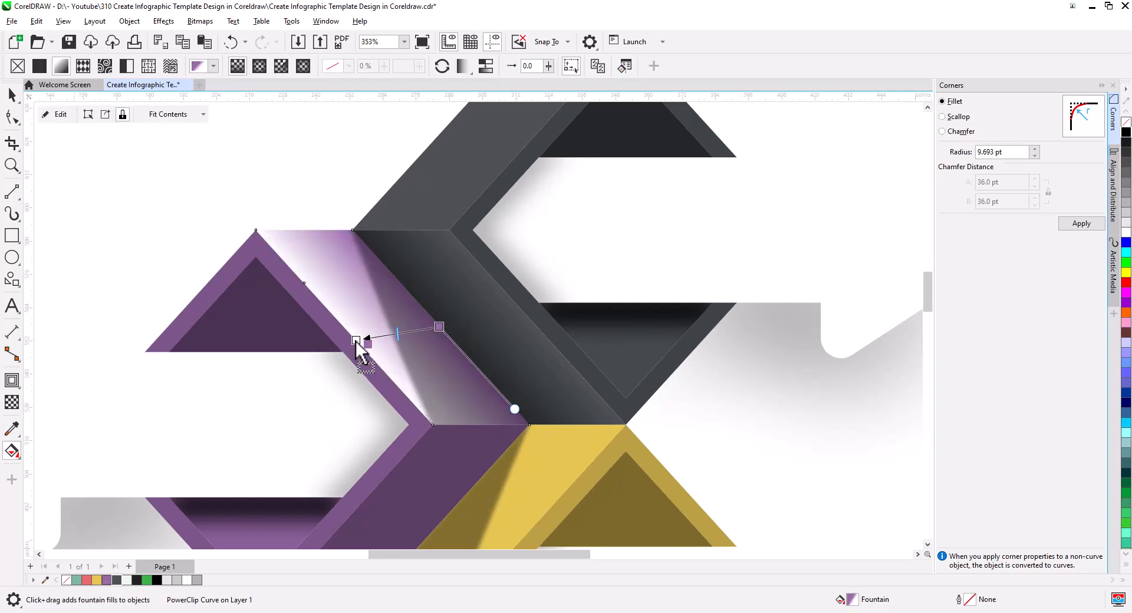
pyautogui.click(439, 327)
# Apply a skewed linear fountain fill to the upper yellow face, from black-tinted yellow at the purple block's edge to the original yellow.
pyautogui.scroll(-3, 550, 240)
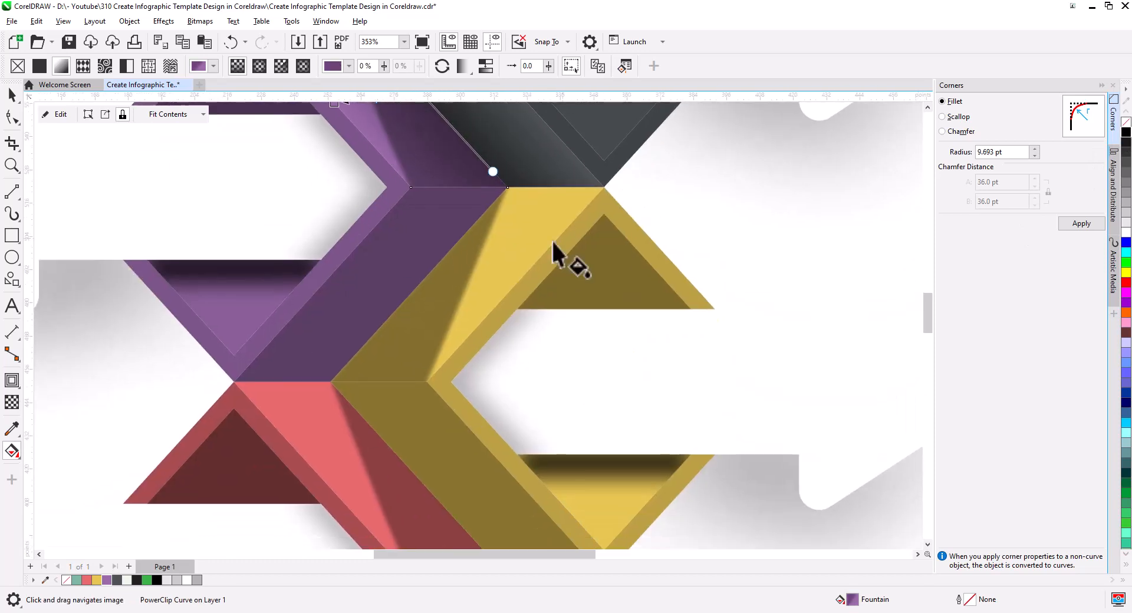
pyautogui.moveTo(429, 273); pyautogui.dragTo(506, 294)
pyautogui.moveTo(450, 196); pyautogui.dragTo(485, 210)
pyautogui.moveTo(96, 580); pyautogui.dragTo(507, 294)
pyautogui.keyDown('ctrl'); pyautogui.click(1125, 133); pyautogui.keyUp('ctrl')
pyautogui.keyDown('ctrl'); pyautogui.click(1126, 133); pyautogui.keyUp('ctrl')
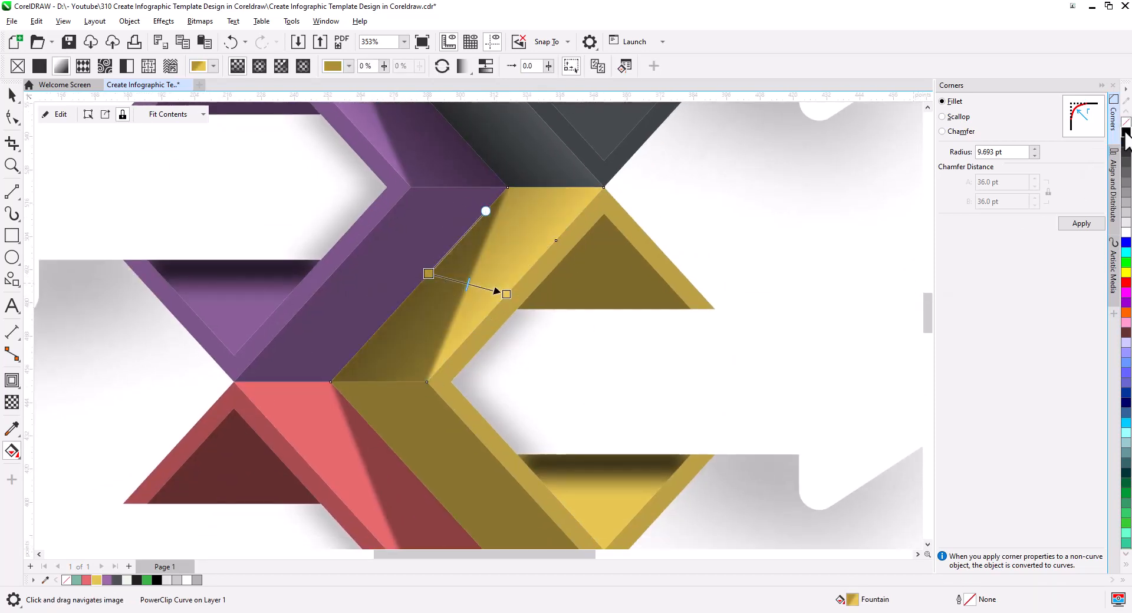
pyautogui.keyDown('ctrl'); pyautogui.click(1126, 132); pyautogui.keyUp('ctrl')
pyautogui.keyDown('ctrl'); pyautogui.click(1125, 133); pyautogui.keyUp('ctrl')
# Apply a skewed linear fountain fill to the upper red face, from black-tinted red at the yellow block's edge to the original red.
pyautogui.moveTo(483, 474); pyautogui.dragTo(364, 377)
pyautogui.moveTo(470, 430); pyautogui.dragTo(501, 412)
pyautogui.moveTo(86, 580); pyautogui.dragTo(366, 377)
pyautogui.keyDown('ctrl'); pyautogui.click(1126, 140); pyautogui.keyUp('ctrl')
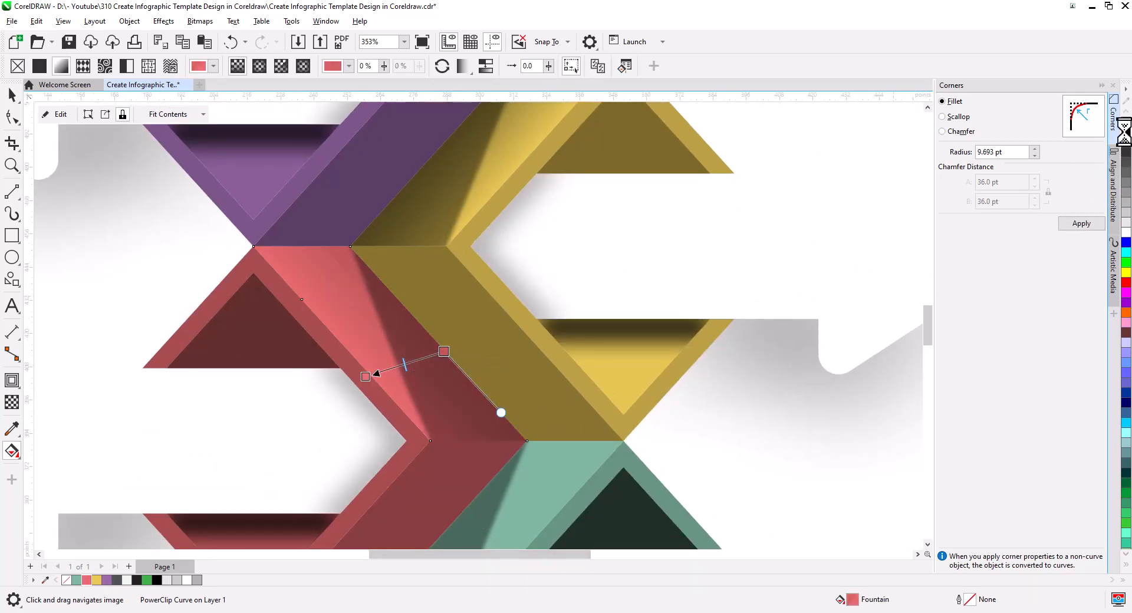
# Apply a skewed linear fountain fill to the upper green face, from black-tinted green at the red block's edge to the original green.
pyautogui.scroll(-3, 663, 329)
pyautogui.moveTo(420, 324); pyautogui.dragTo(500, 342)
pyautogui.moveTo(438, 244); pyautogui.dragTo(483, 255)
pyautogui.moveTo(500, 343); pyautogui.dragTo(505, 336)
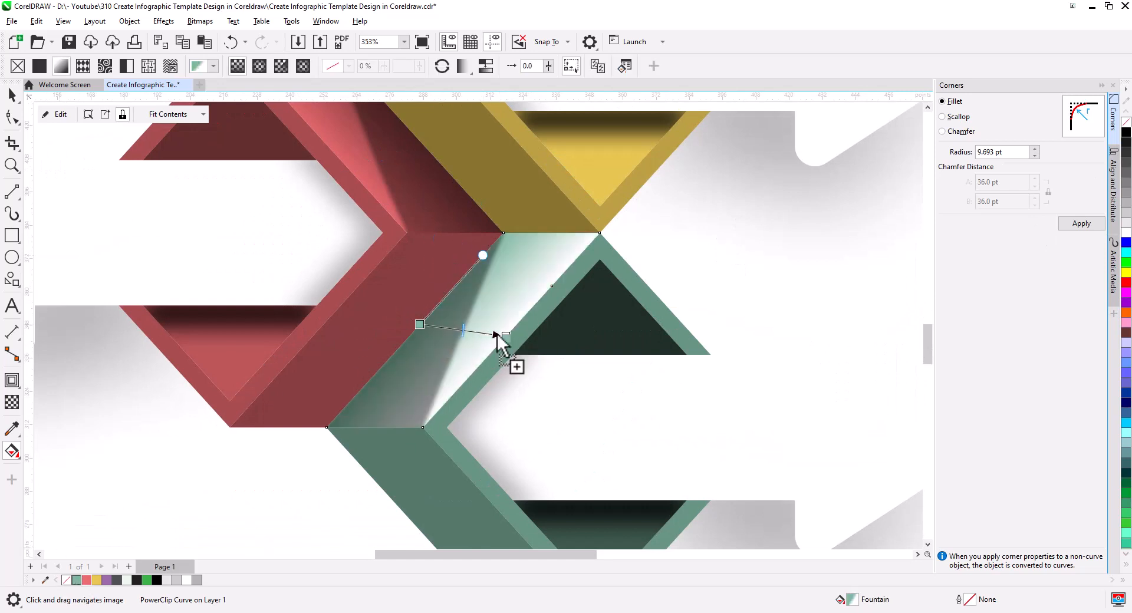
pyautogui.keyDown('ctrl'); pyautogui.click(1126, 133); pyautogui.keyUp('ctrl')
pyautogui.keyDown('ctrl'); pyautogui.click(1126, 133); pyautogui.keyUp('ctrl')
pyautogui.press('space')
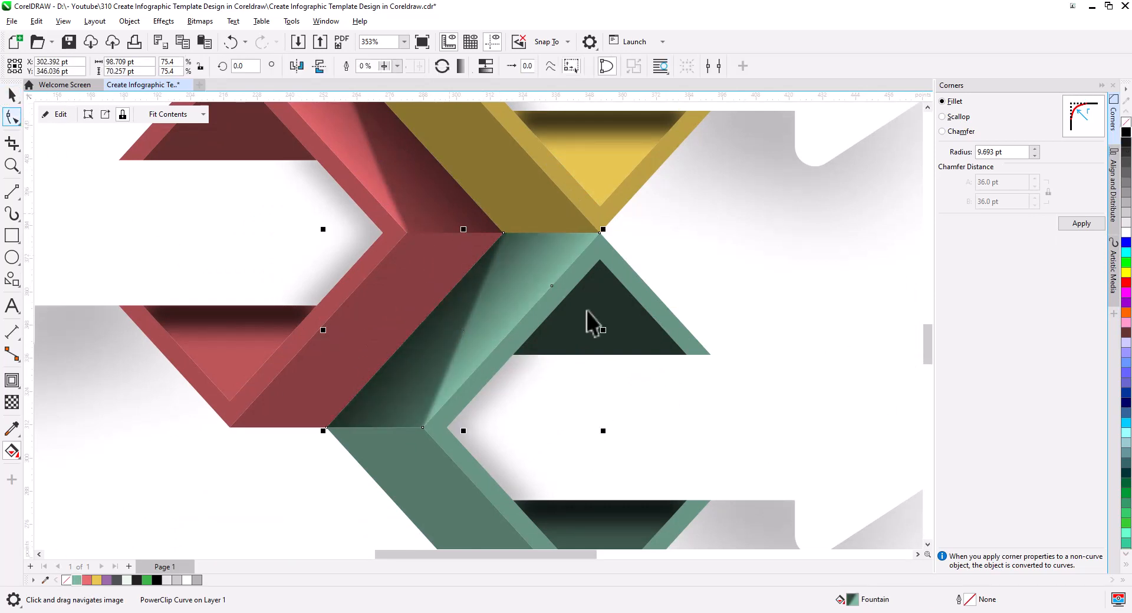
# Draw a diagonal black line along the edge between the lower red and upper green faces and set its outline width to 2.0 pt.
pyautogui.scroll(-4, 586, 320)
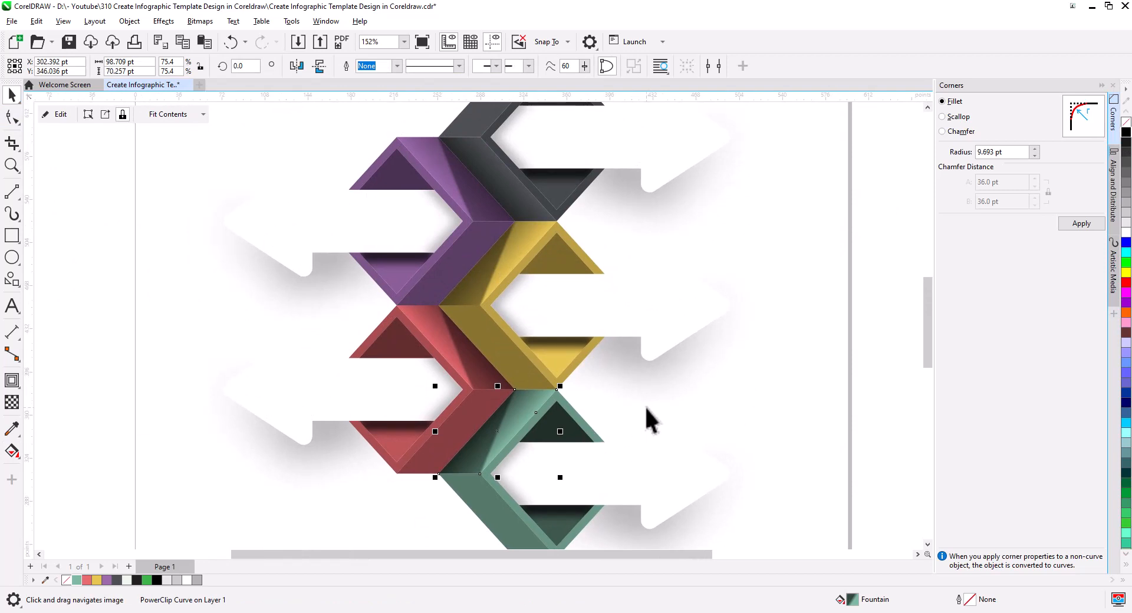
pyautogui.scroll(4, 472, 470)
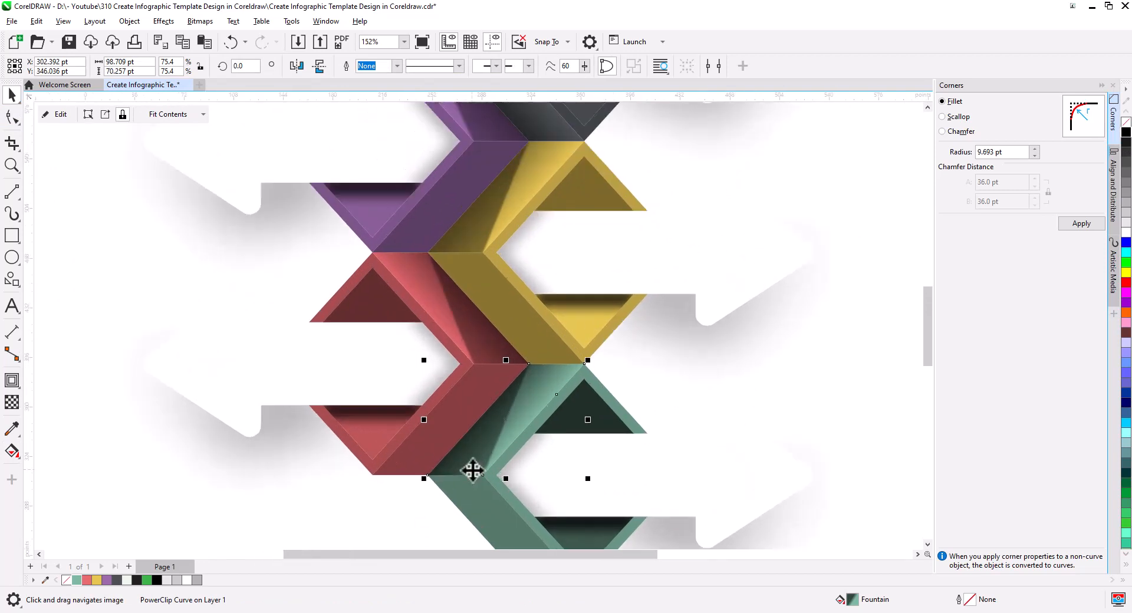
pyautogui.moveTo(487, 466); pyautogui.dragTo(505, 360)
pyautogui.scroll(1, 506, 335)
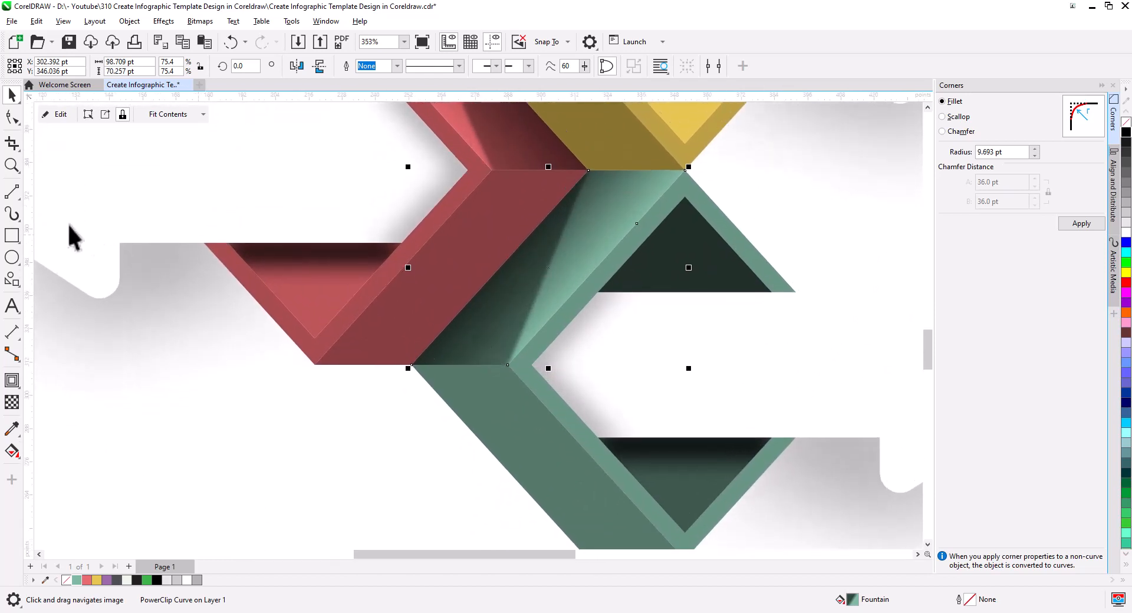
pyautogui.click(11, 191)
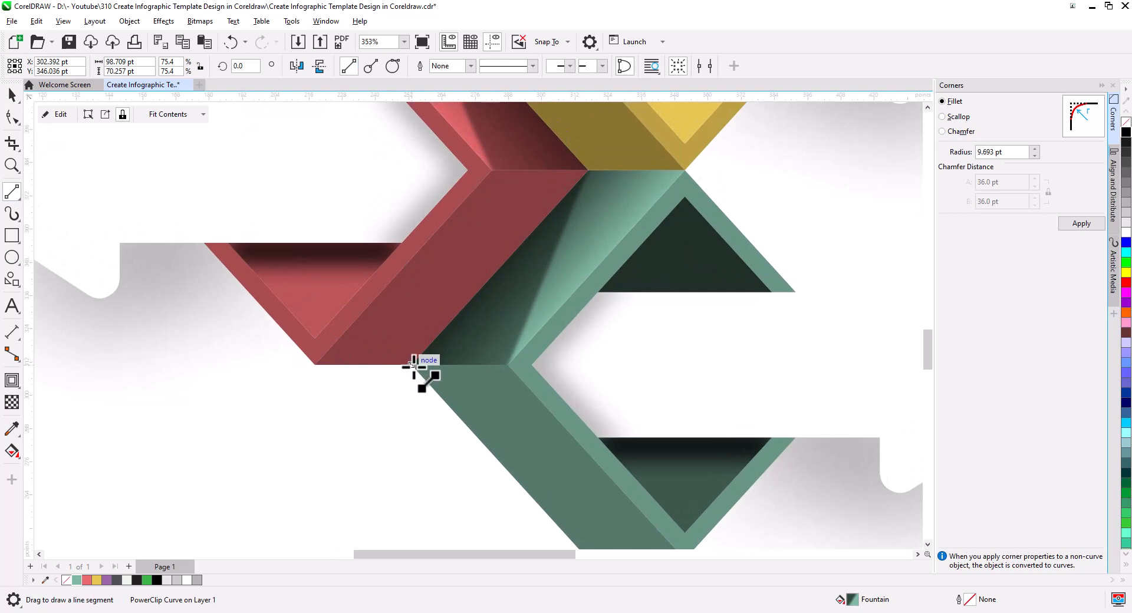
pyautogui.moveTo(413, 364); pyautogui.dragTo(587, 172)
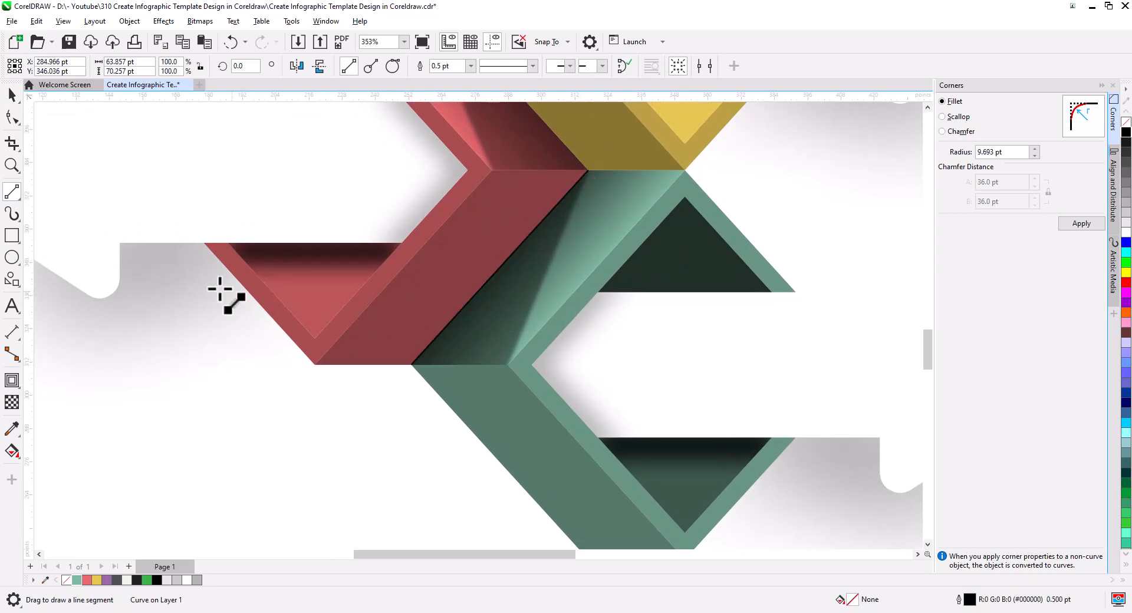
pyautogui.click(12, 94)
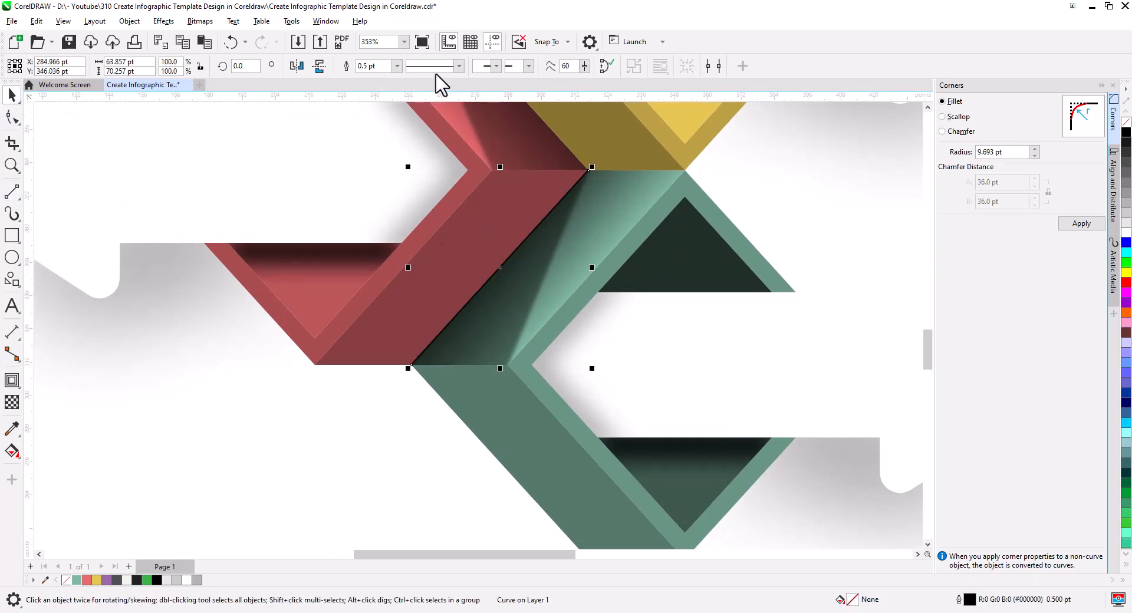
pyautogui.click(397, 66)
pyautogui.click(371, 139)
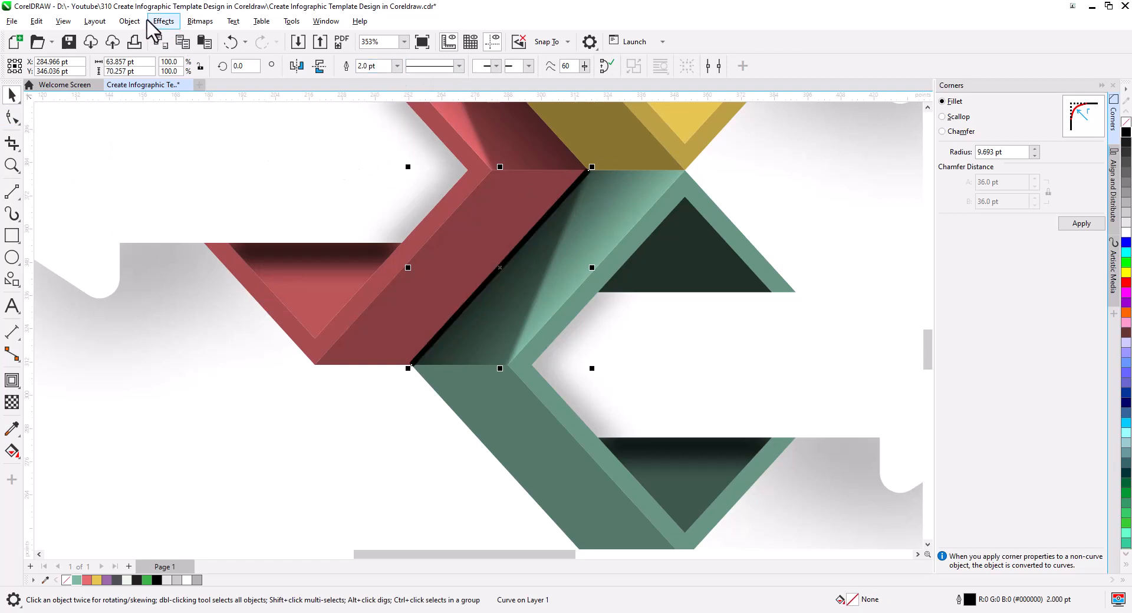
# Convert the diagonal black line between the lower red and upper green faces to a 600 dpi RGB bitmap.
pyautogui.click(200, 21)
pyautogui.click(218, 43)
pyautogui.click(590, 377)
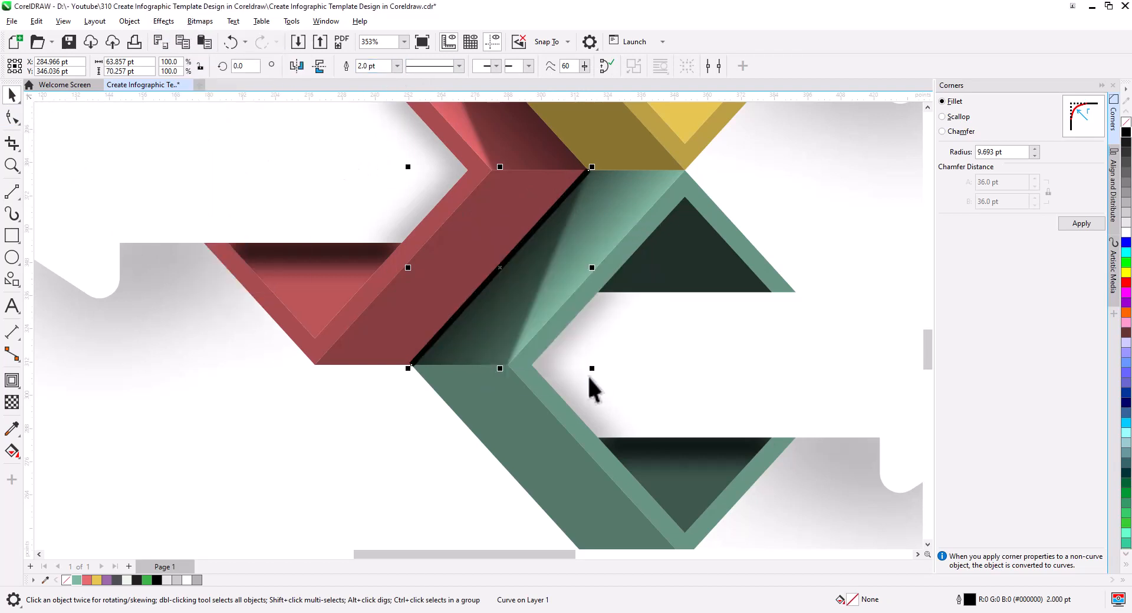
# Soften the black line bitmap into a diagonal shadow with a Gaussian Blur, raising the radius well above 3.0 pixels.
pyautogui.click(163, 21)
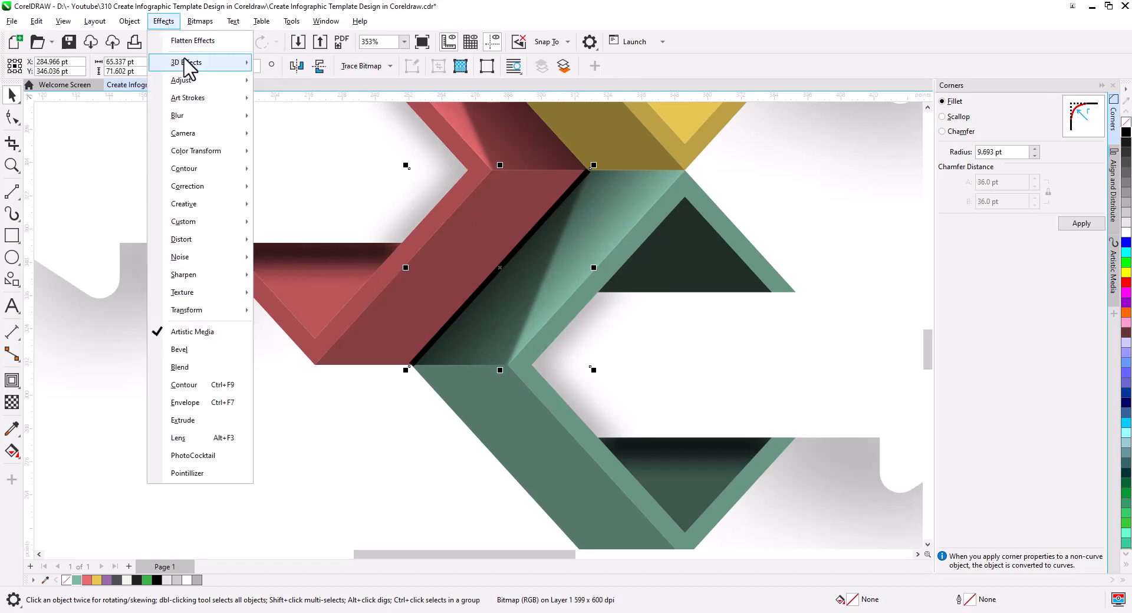
pyautogui.moveTo(237, 119)
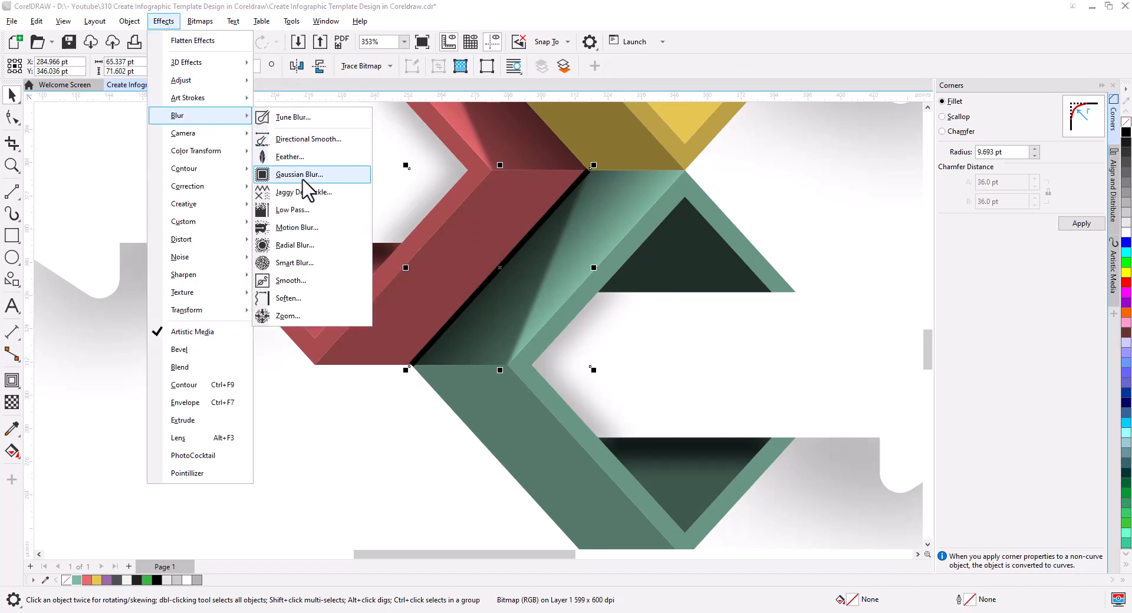
pyautogui.click(299, 175)
pyautogui.moveTo(561, 266); pyautogui.dragTo(735, 325)
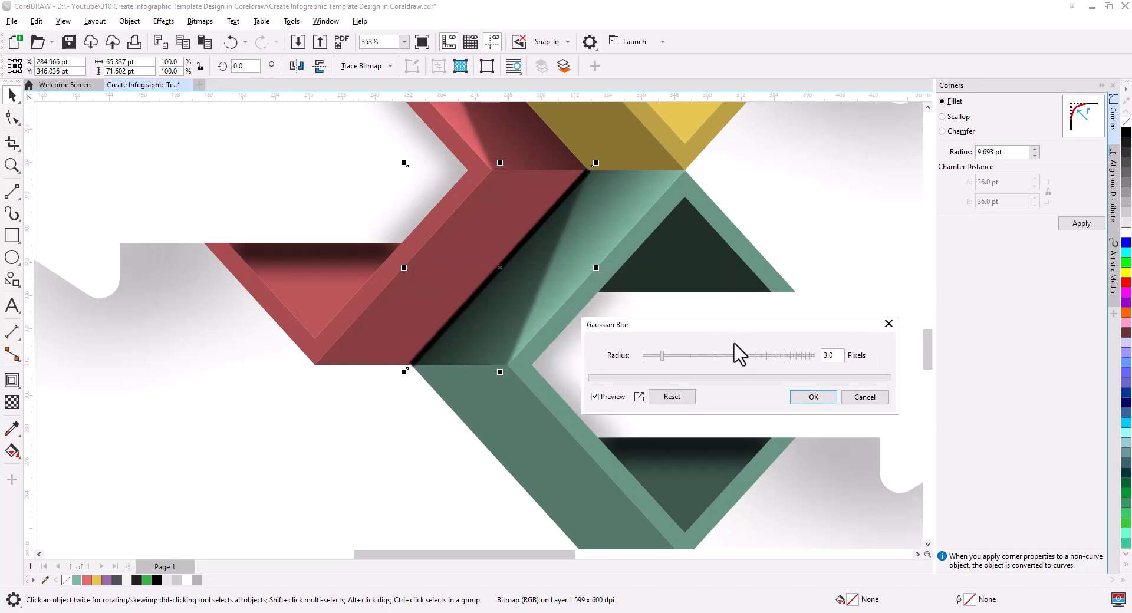
pyautogui.moveTo(681, 357); pyautogui.dragTo(717, 362)
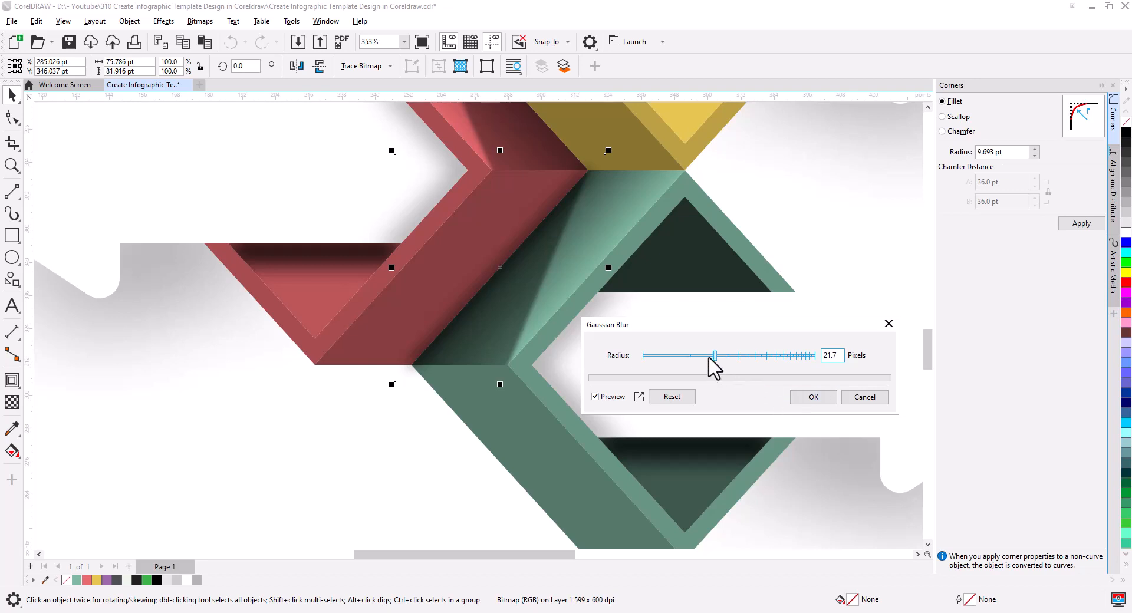
pyautogui.moveTo(714, 356); pyautogui.dragTo(710, 356)
pyautogui.click(809, 398)
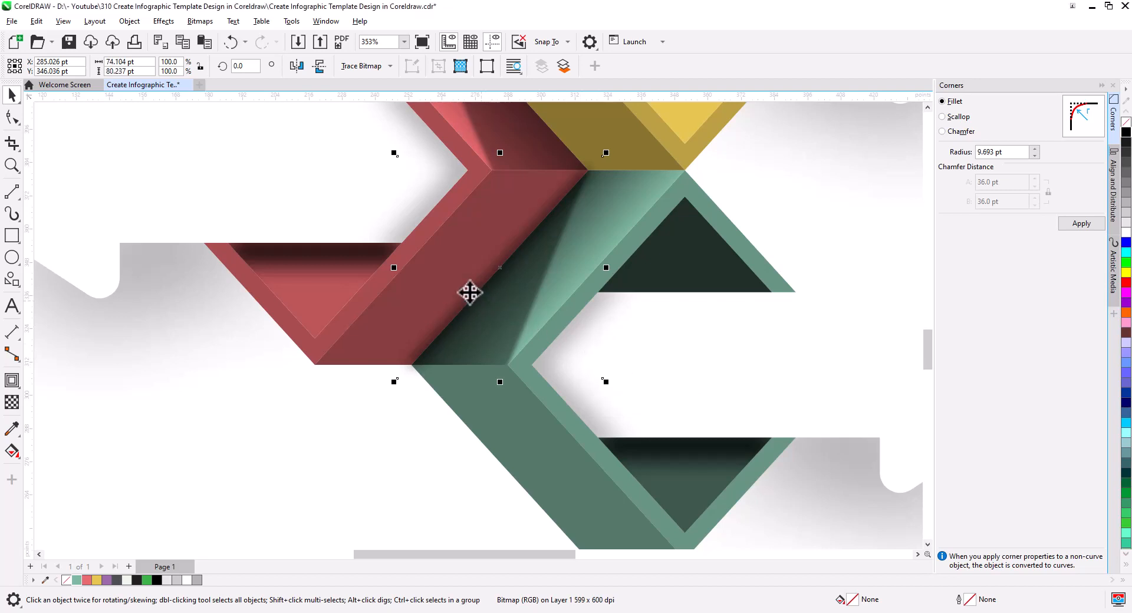
# Duplicate the blurred diagonal shadow in place and move a spare copy aside onto the white area beside the red block.
pyautogui.click(204, 41)
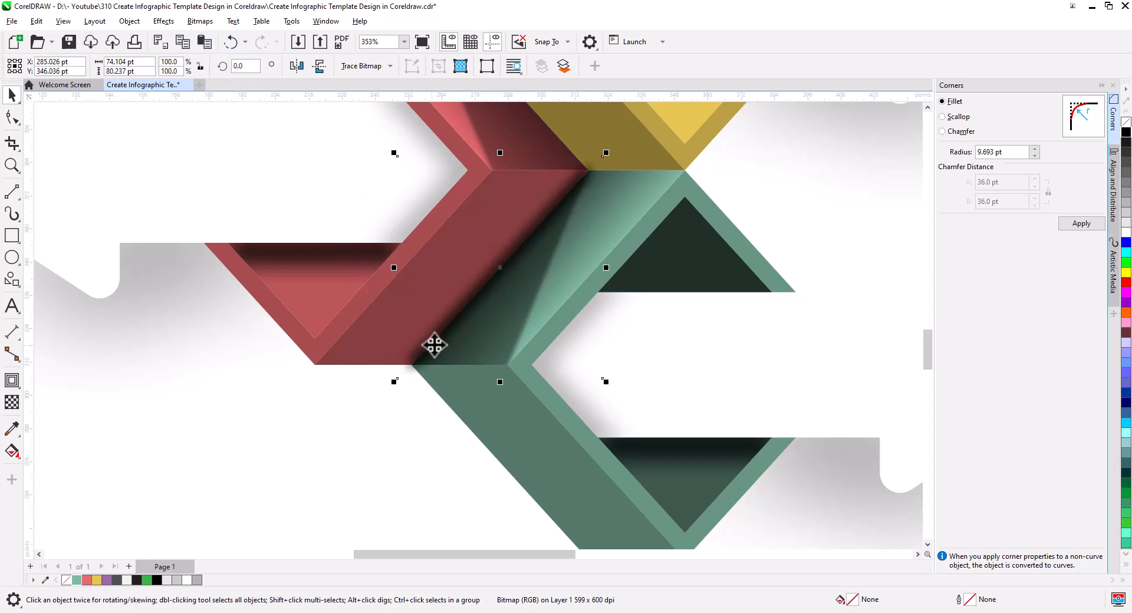
pyautogui.moveTo(502, 268); pyautogui.dragTo(332, 139)
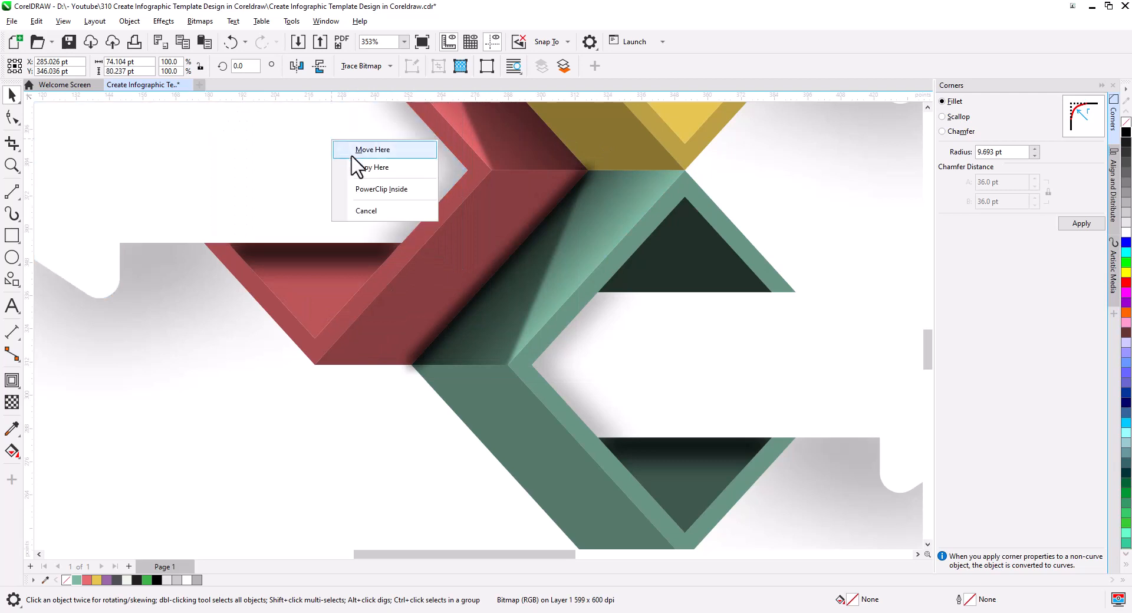
pyautogui.click(353, 149)
# PowerClip one copy of the blurred diagonal shadow inside the lower red face.
pyautogui.click(437, 345)
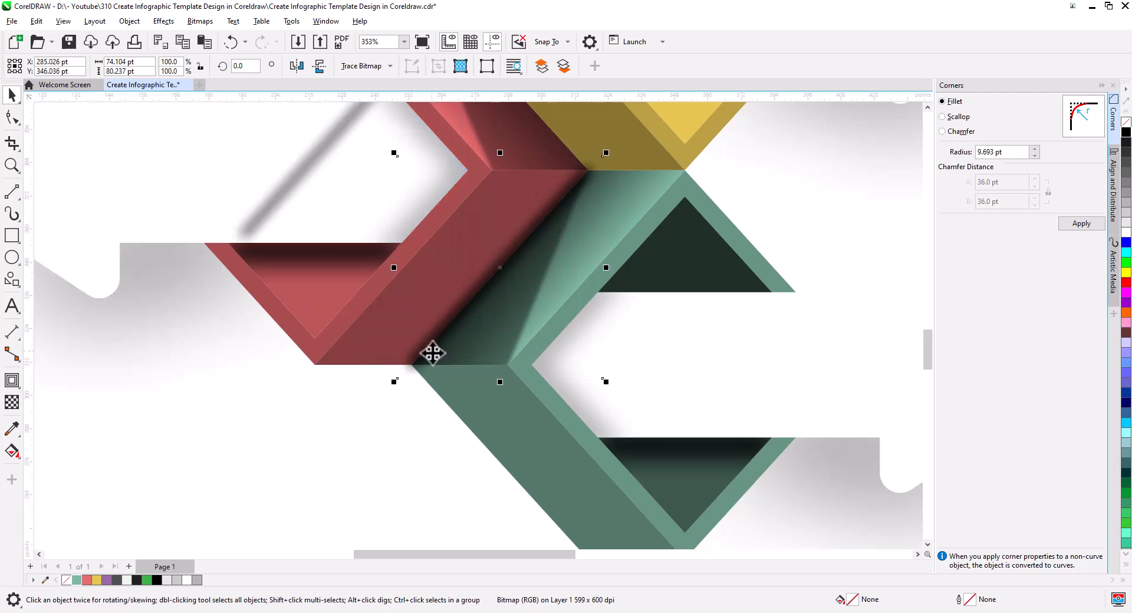
pyautogui.rightClick(430, 352)
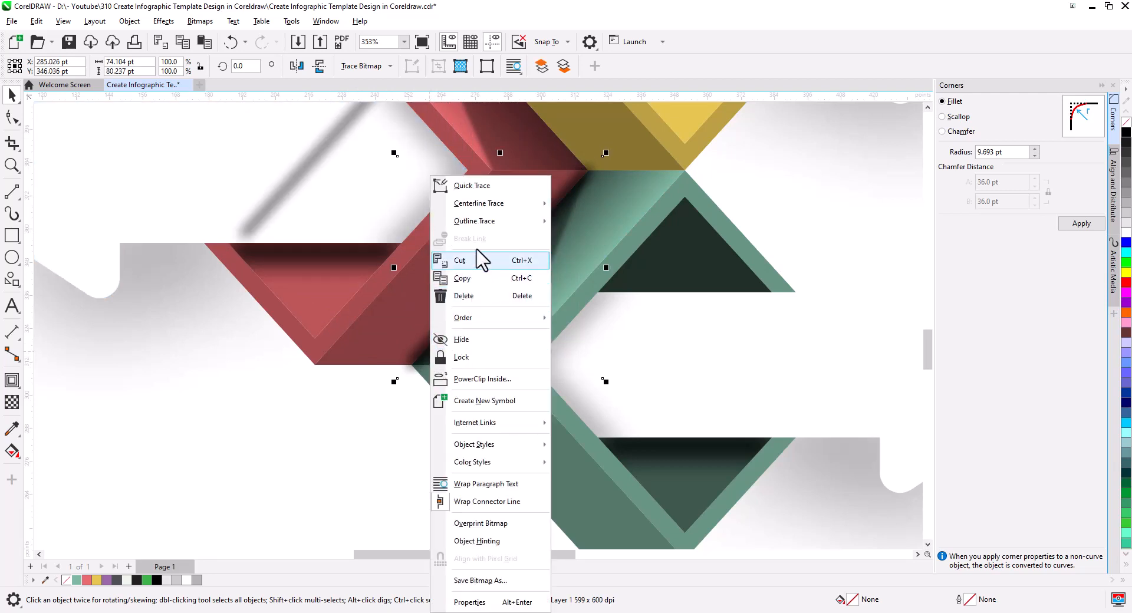
pyautogui.click(485, 380)
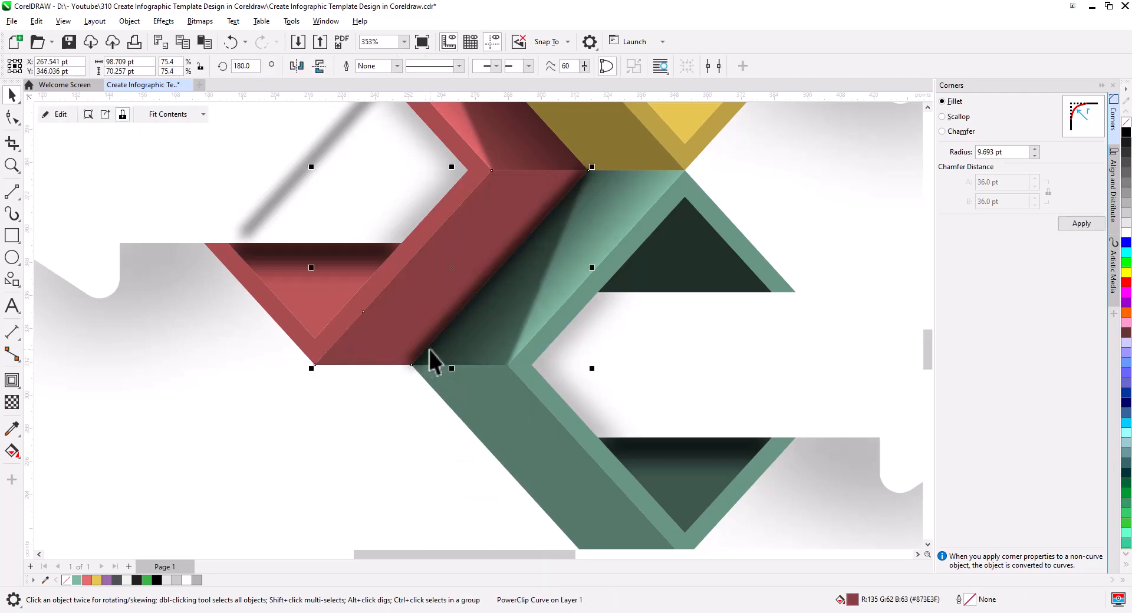
pyautogui.click(430, 354)
pyautogui.click(383, 420)
# PowerClip the remaining blurred diagonal shadow inside the upper green face.
pyautogui.click(423, 358)
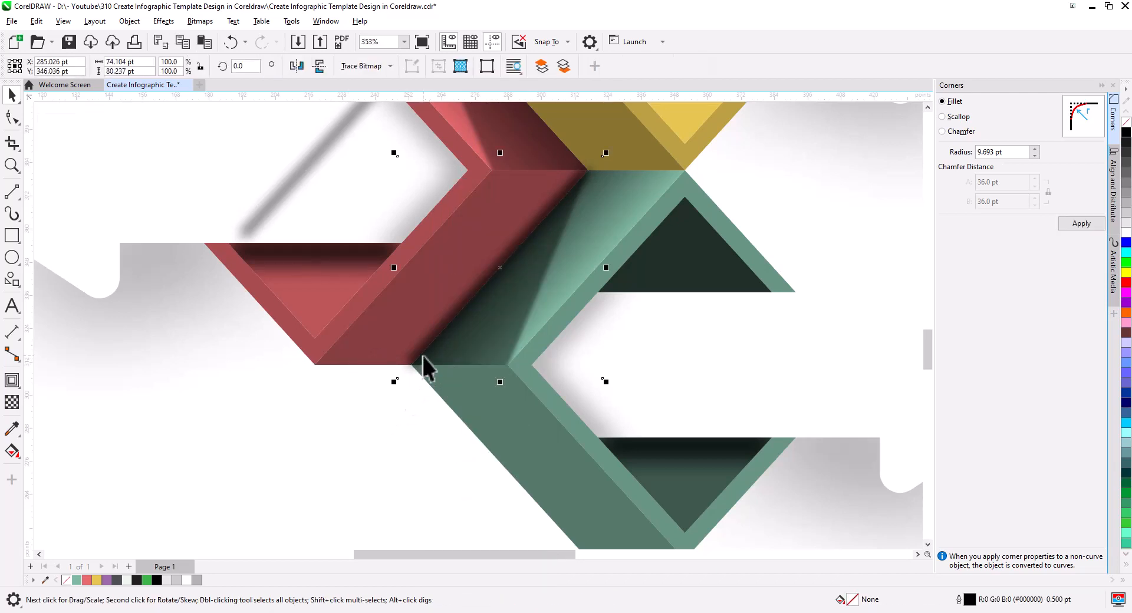
pyautogui.rightClick(424, 358)
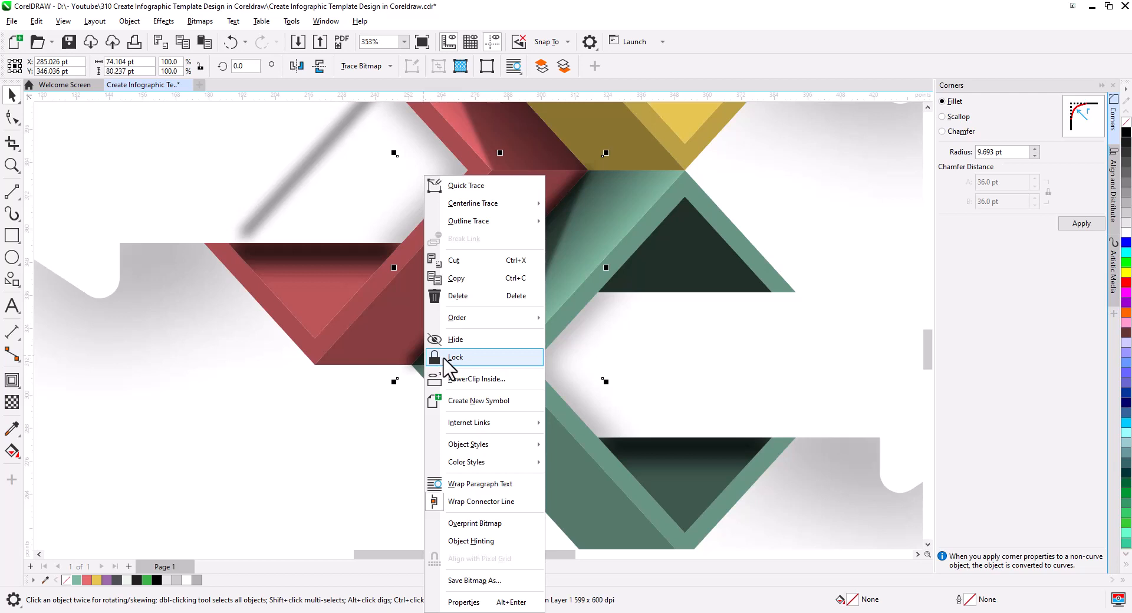
pyautogui.click(472, 379)
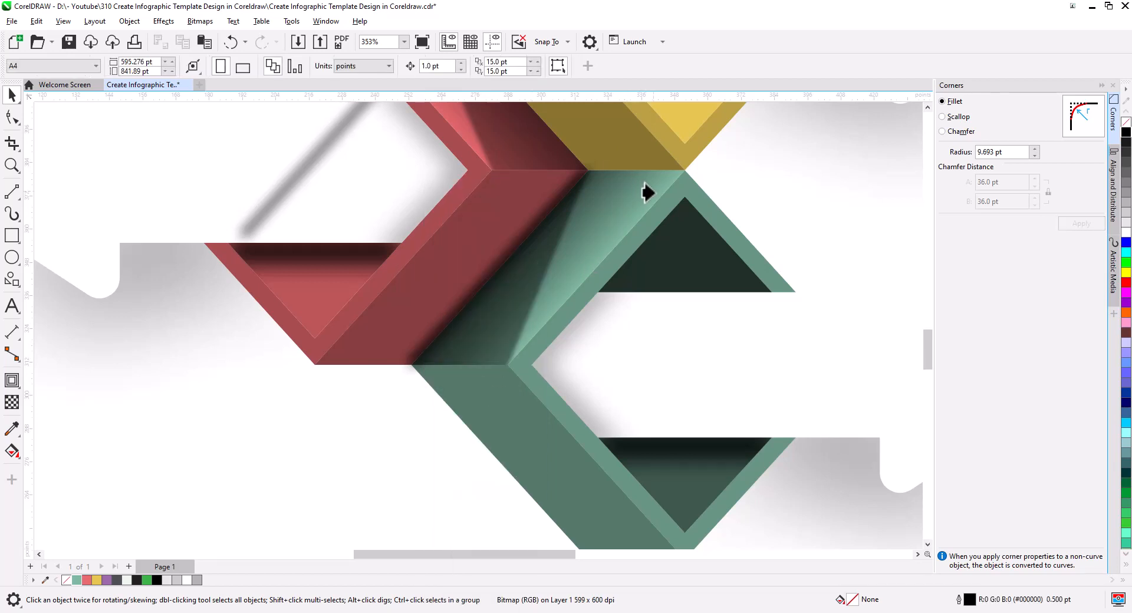
pyautogui.click(632, 247)
pyautogui.click(798, 243)
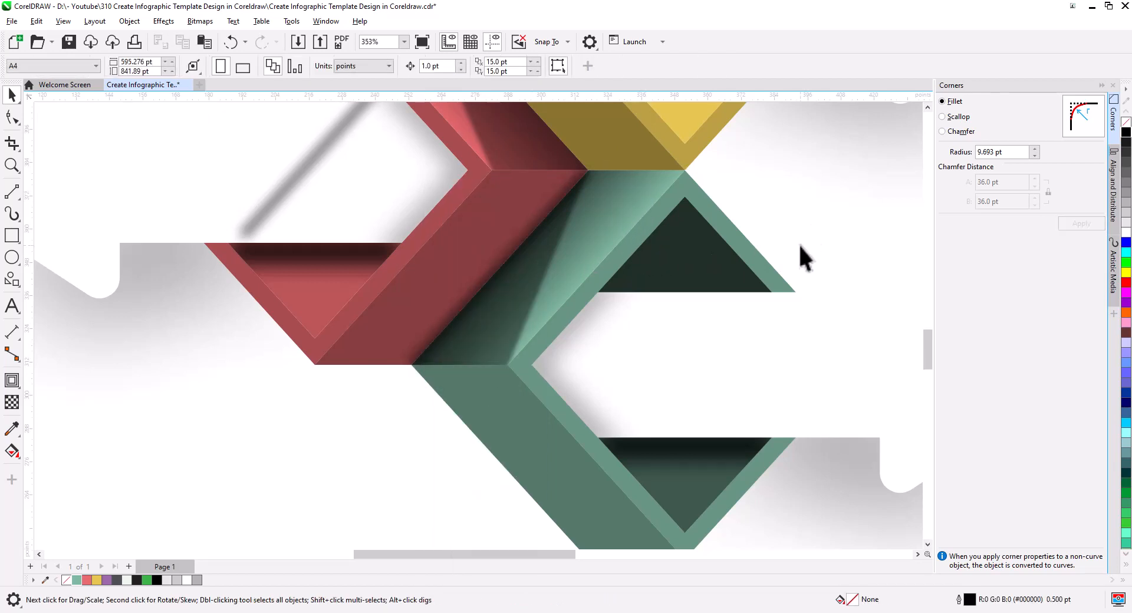
# Move the spare blurred shadow up toward the edge between the lower purple and upper yellow faces.
pyautogui.moveTo(631, 225); pyautogui.dragTo(589, 475)
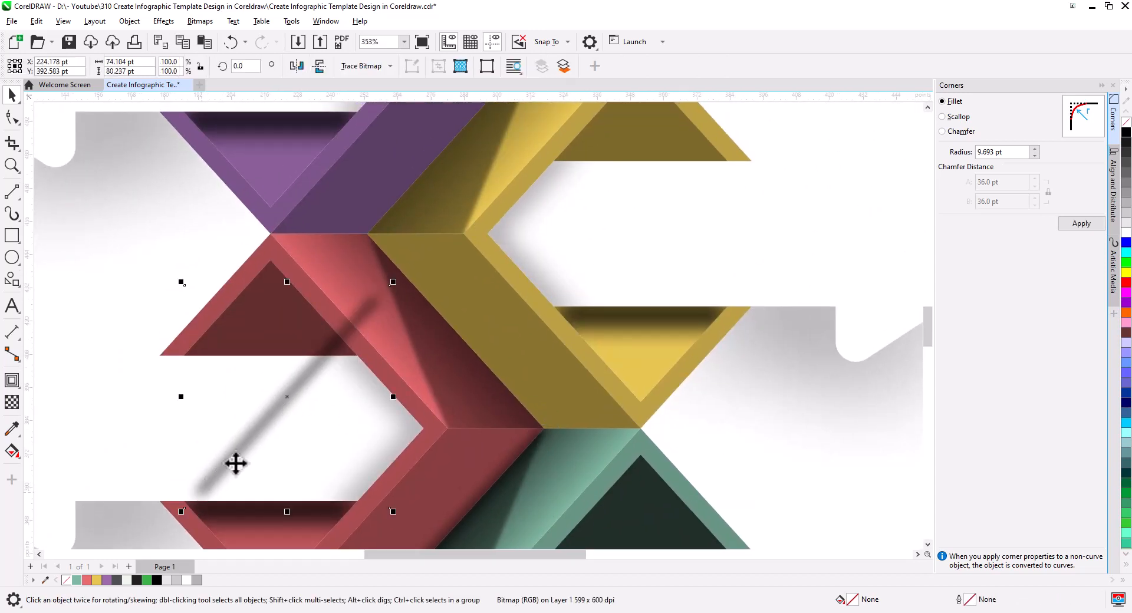
pyautogui.moveTo(287, 398); pyautogui.dragTo(330, 344)
pyautogui.moveTo(427, 179); pyautogui.dragTo(469, 120)
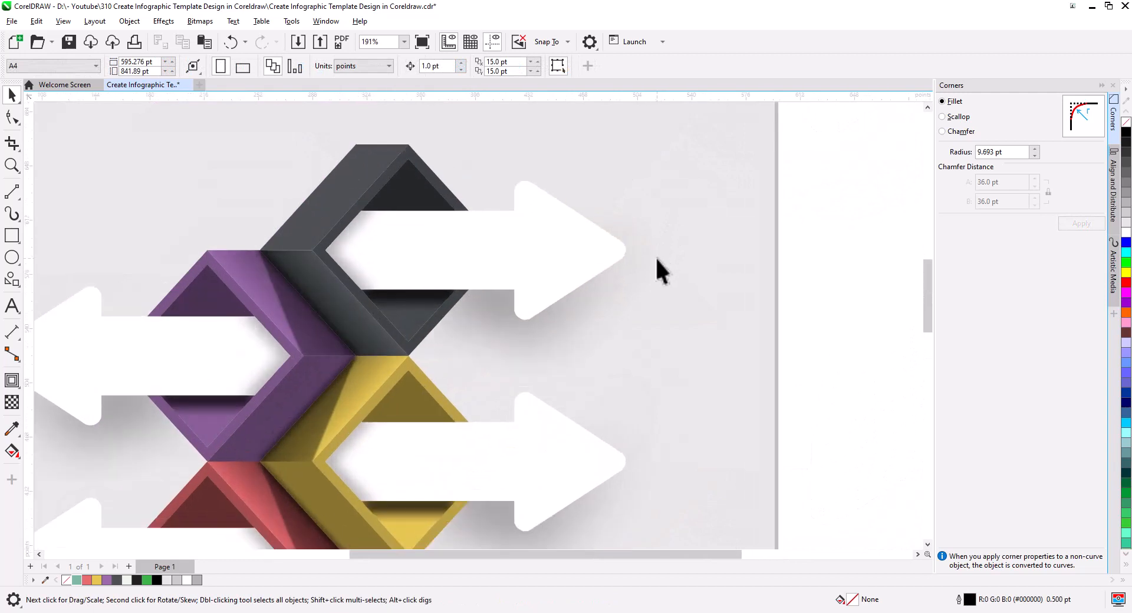
# Apply a linear fountain fill along the grey block's white arrow, from light grey #F0EDED at its inner end to white at the tip.
pyautogui.moveTo(656, 258); pyautogui.dragTo(718, 285)
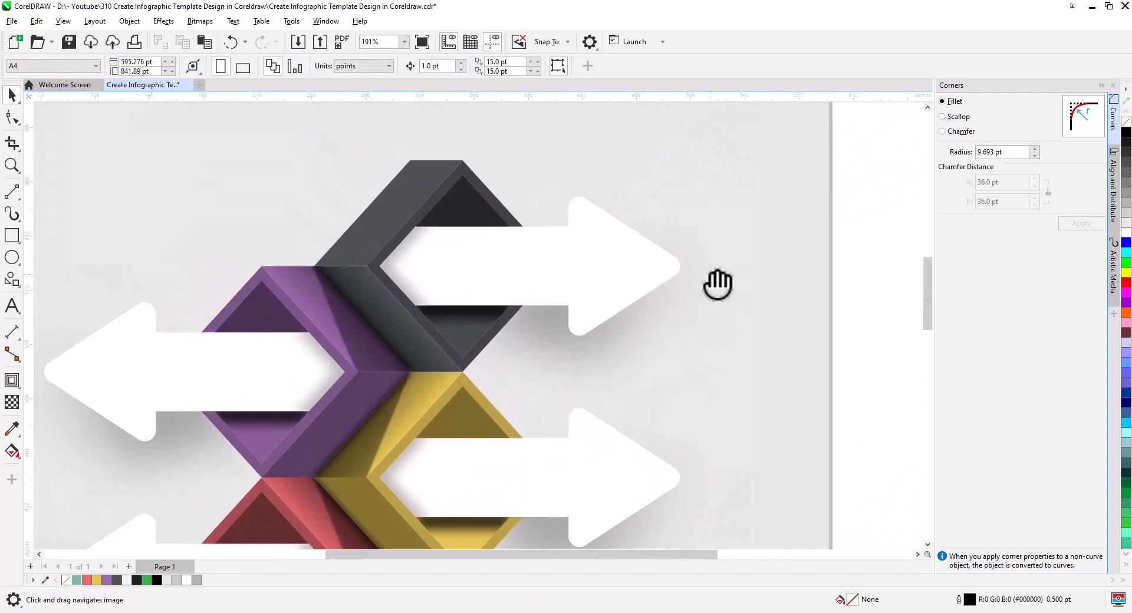
pyautogui.click(505, 303)
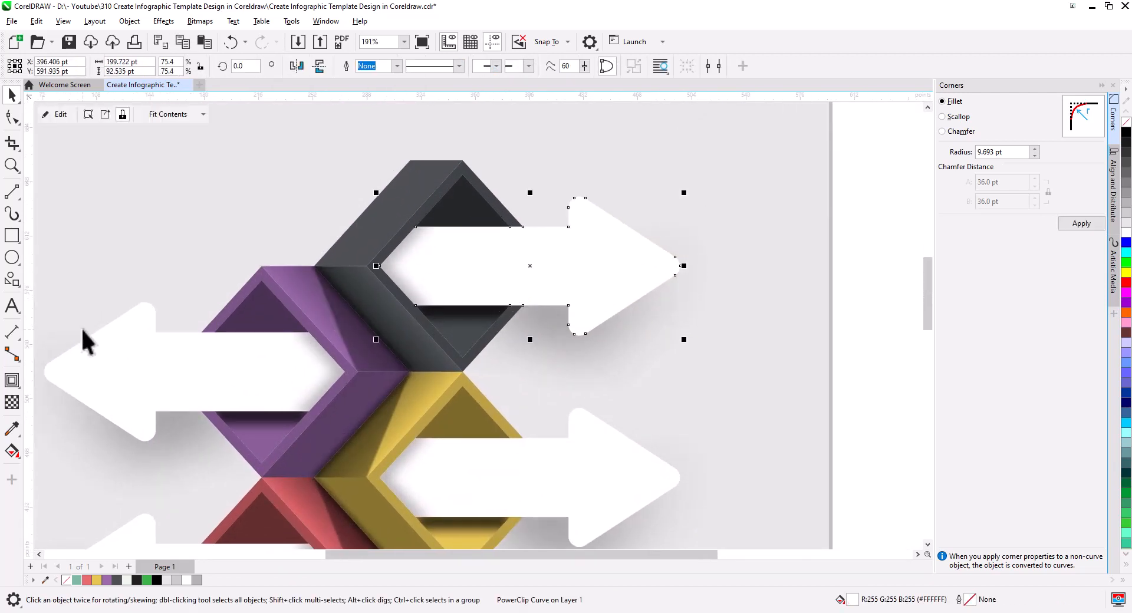
pyautogui.click(11, 452)
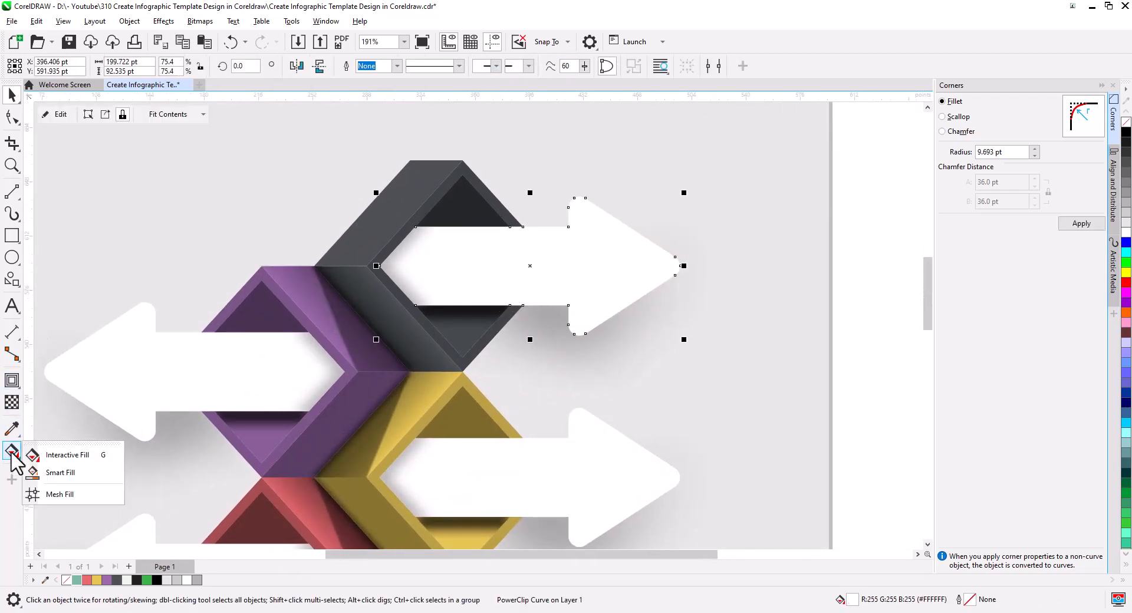
pyautogui.click(59, 455)
pyautogui.moveTo(403, 264); pyautogui.dragTo(667, 265)
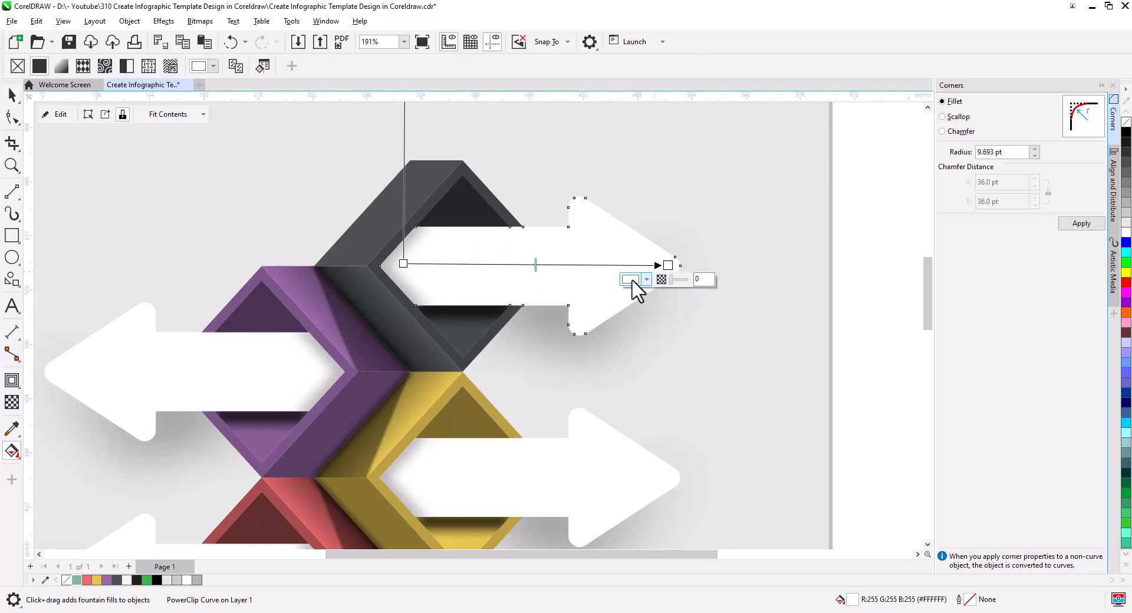
pyautogui.click(403, 264)
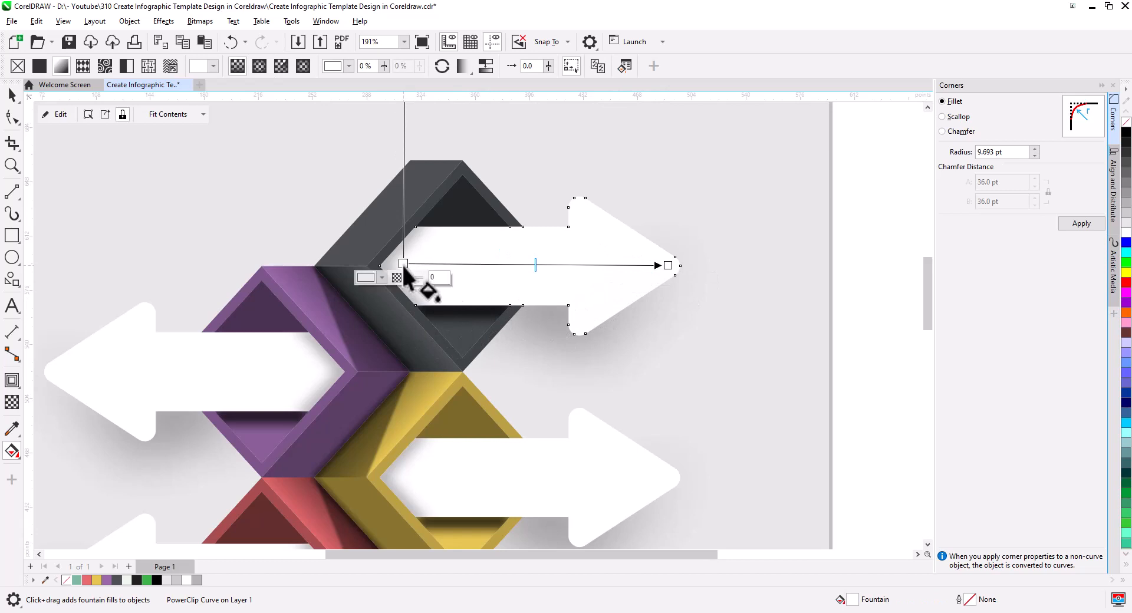
pyautogui.click(379, 277)
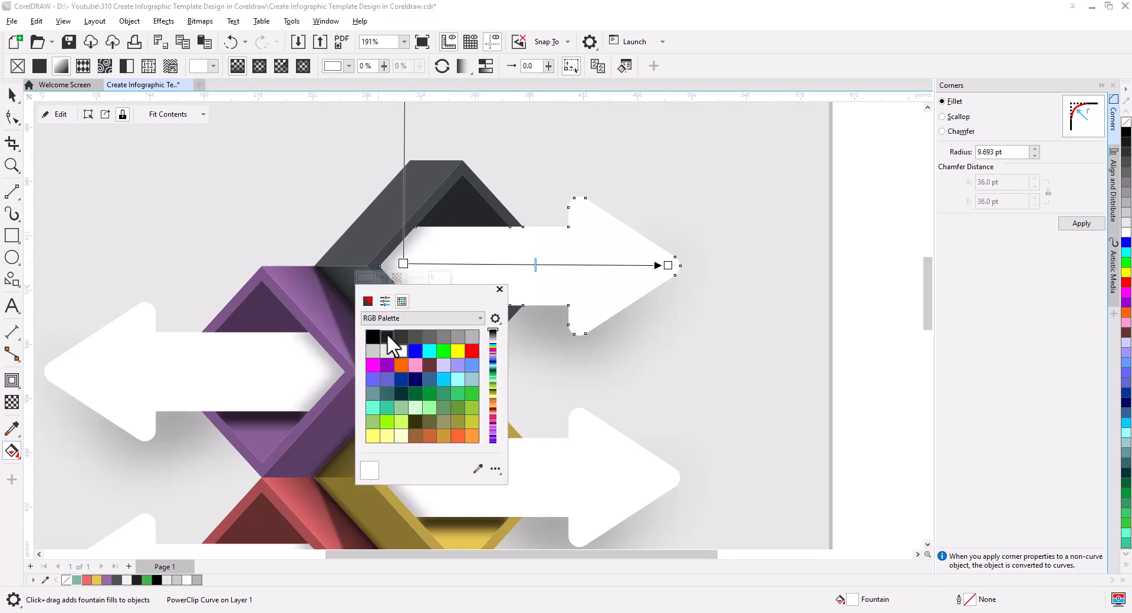
pyautogui.click(367, 302)
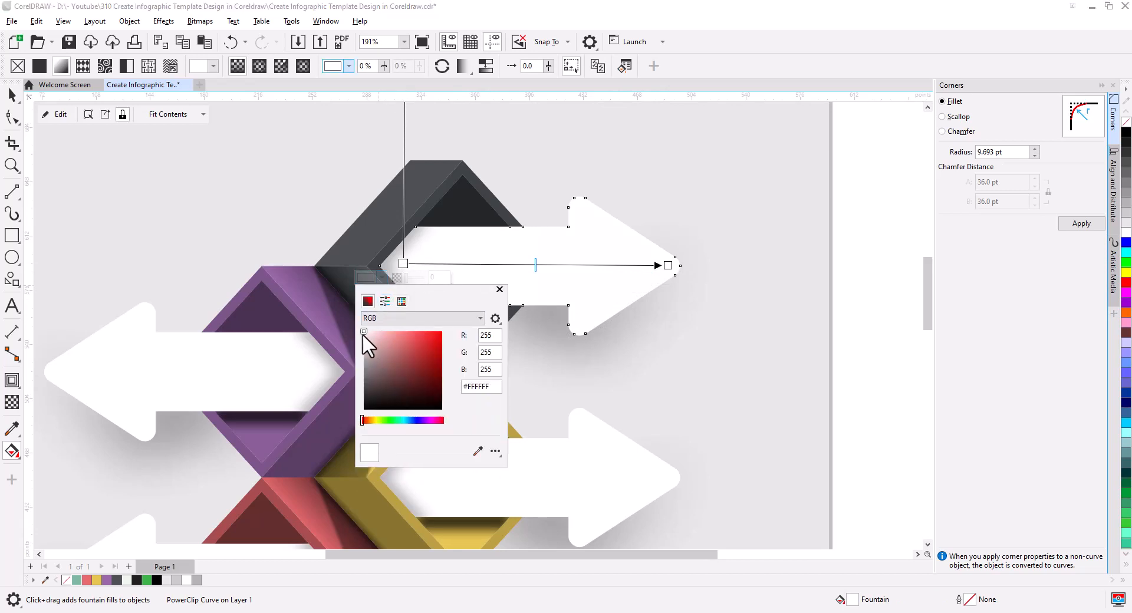
pyautogui.moveTo(362, 334); pyautogui.dragTo(362, 338)
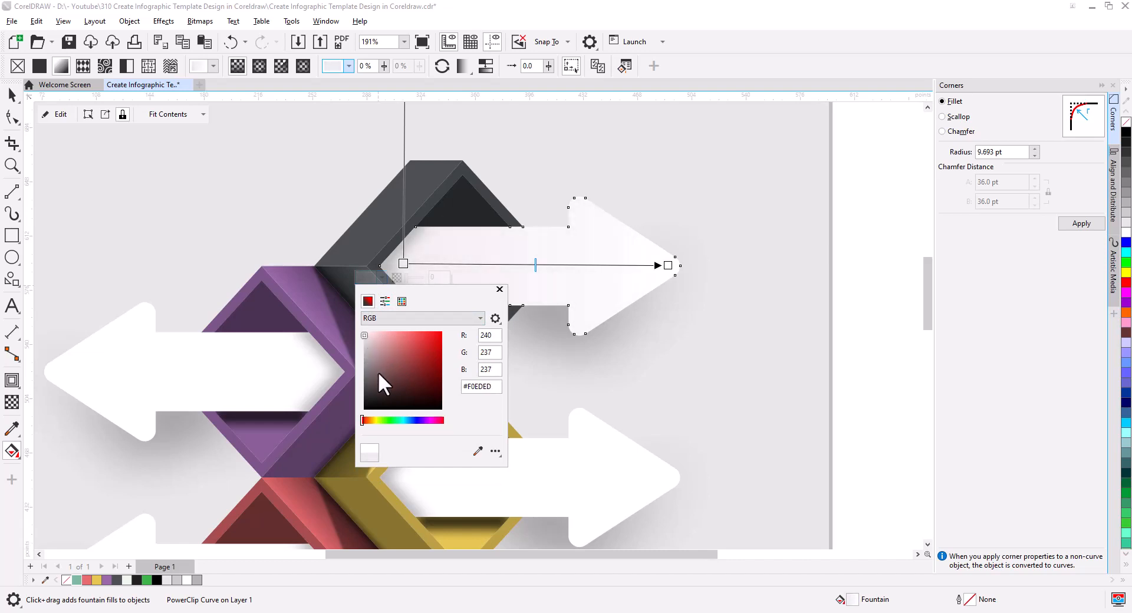
# Shorten and tilt the arrow's fountain fill by shifting its start down along the shaft and its end back from the tip.
pyautogui.moveTo(403, 264); pyautogui.dragTo(454, 293)
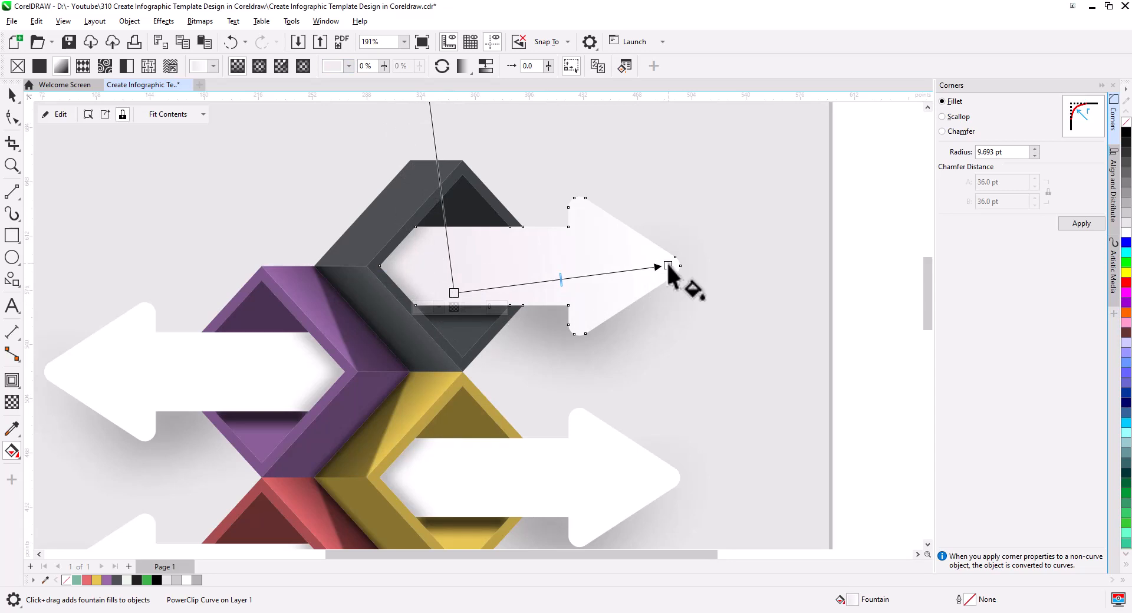
pyautogui.moveTo(669, 266); pyautogui.dragTo(637, 269)
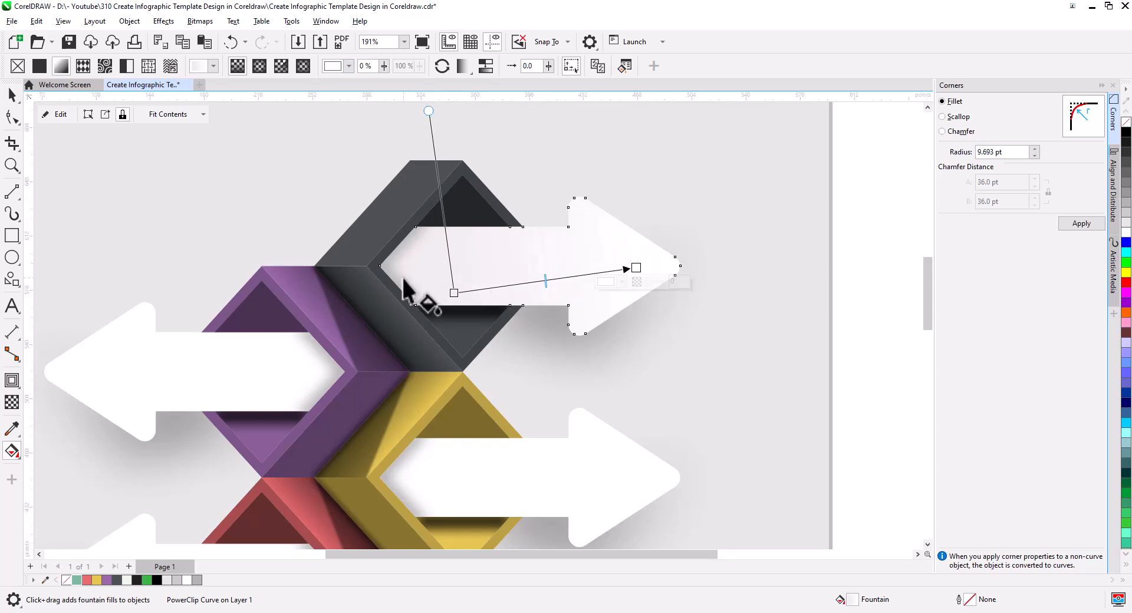
pyautogui.click(12, 95)
# Copy only the fill of the grey block's arrow onto the arrows of the yellow and green blocks.
pyautogui.scroll(-4, 518, 353)
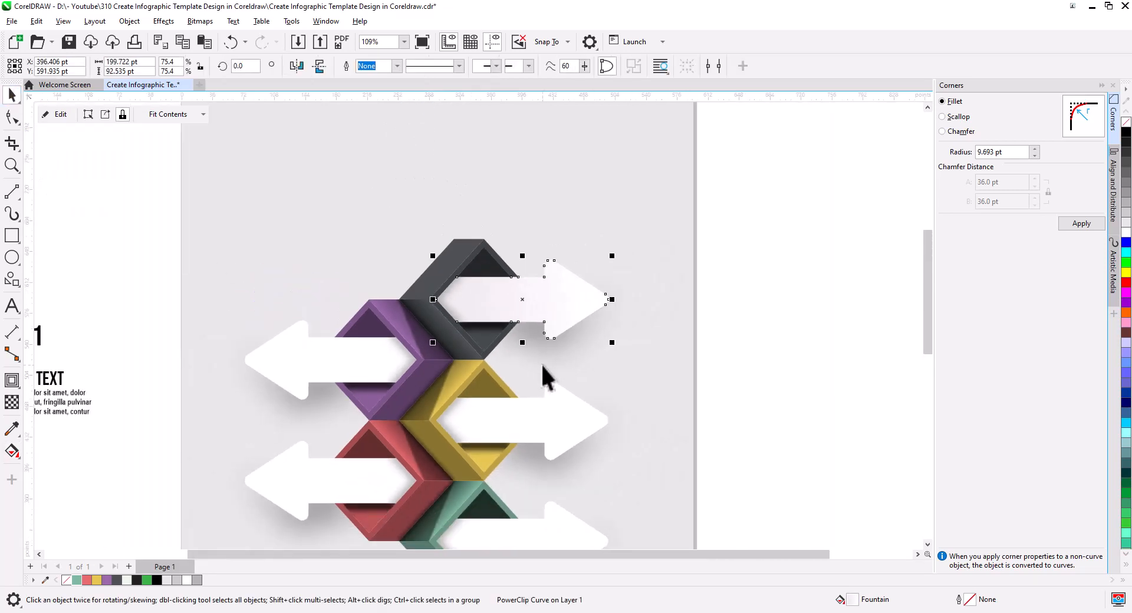
pyautogui.moveTo(543, 373); pyautogui.dragTo(538, 253)
pyautogui.click(549, 304)
pyautogui.keyDown('shift'); pyautogui.click(498, 397); pyautogui.keyUp('shift')
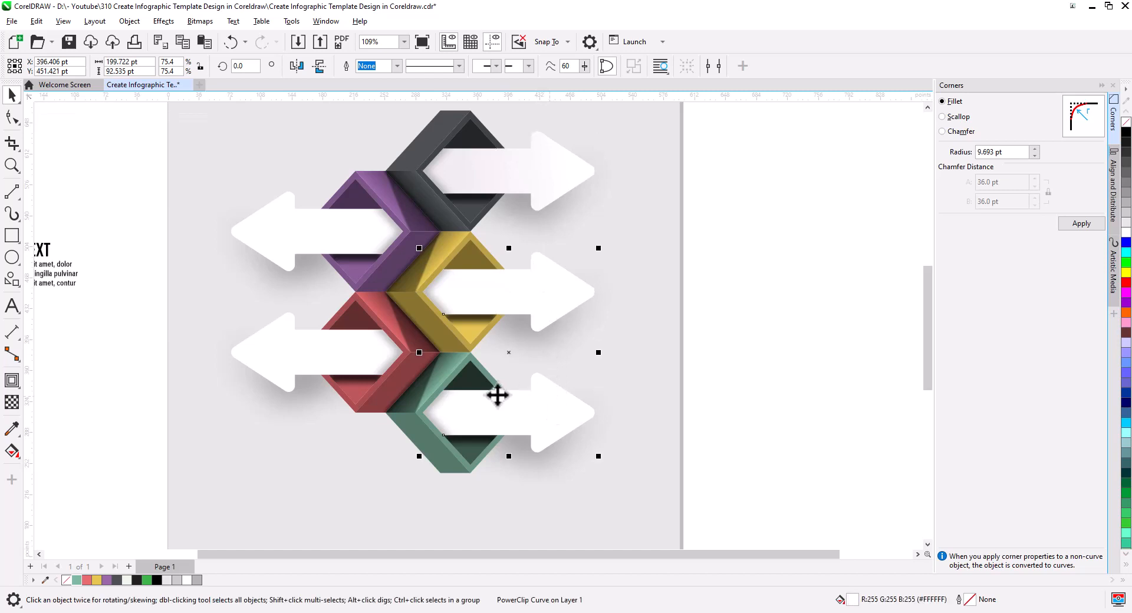
pyautogui.click(37, 21)
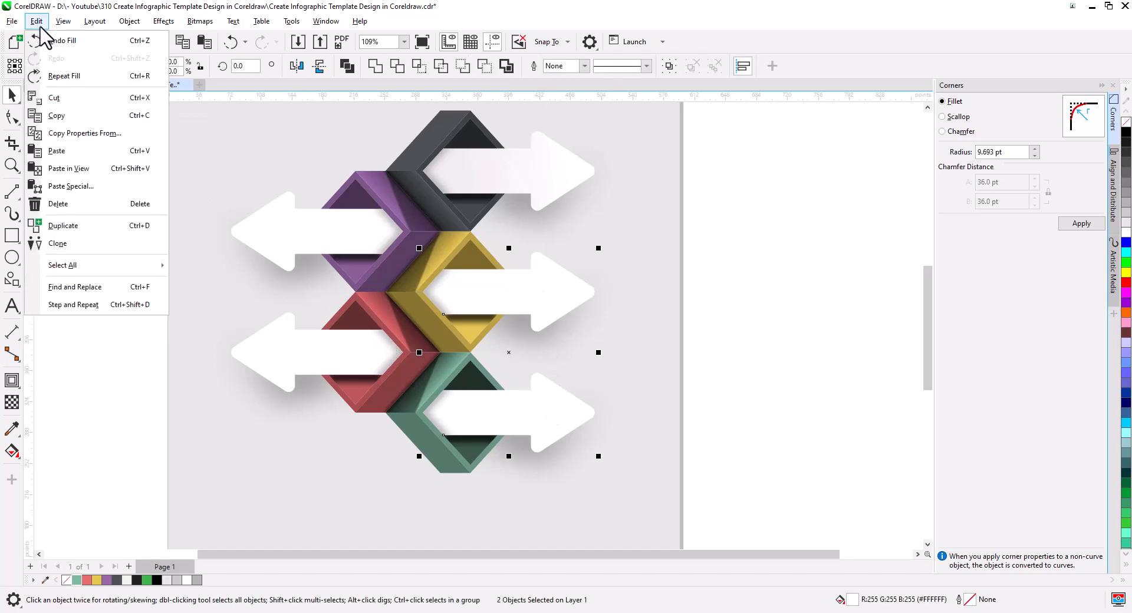
pyautogui.click(70, 131)
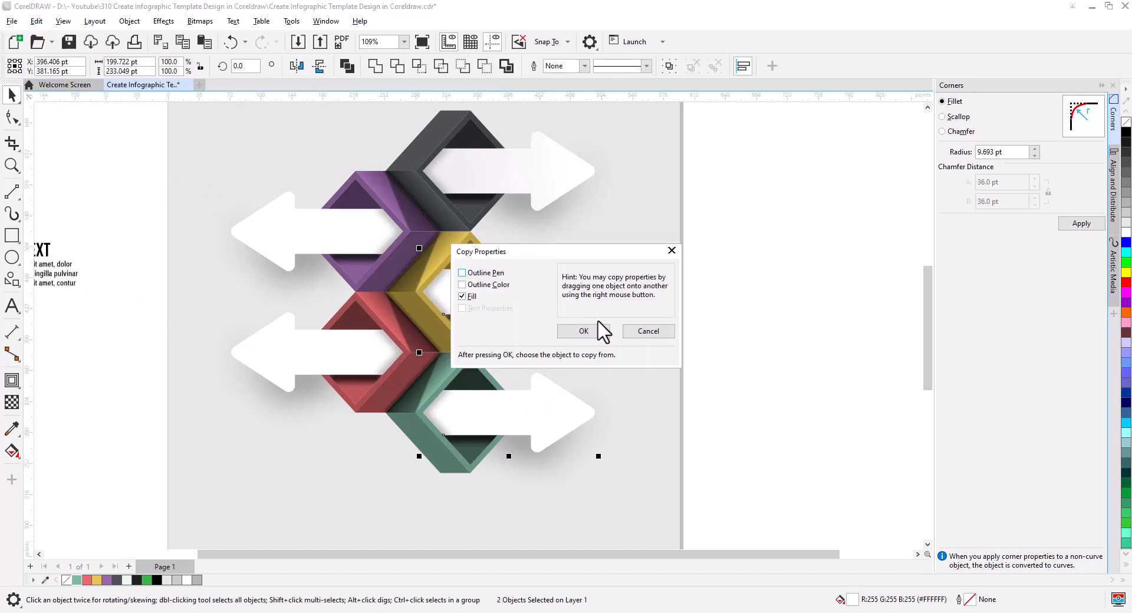
pyautogui.click(583, 331)
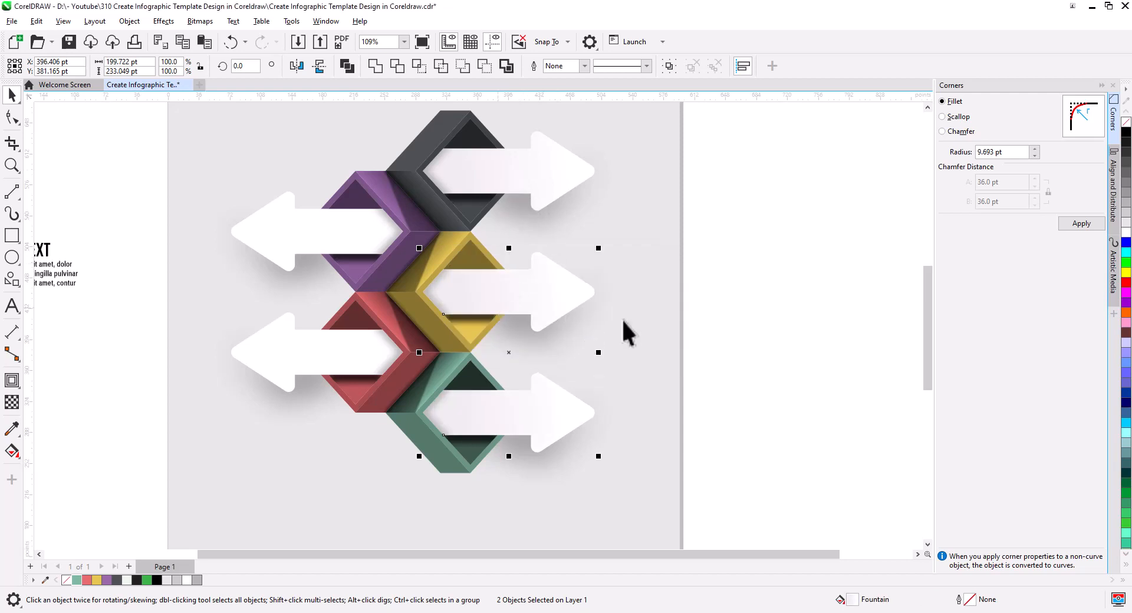
pyautogui.click(785, 326)
# Copy the fill of the grey block's arrow onto the arrows of the purple and red blocks.
pyautogui.click(289, 233)
pyautogui.keyDown('shift'); pyautogui.click(277, 348); pyautogui.keyUp('shift')
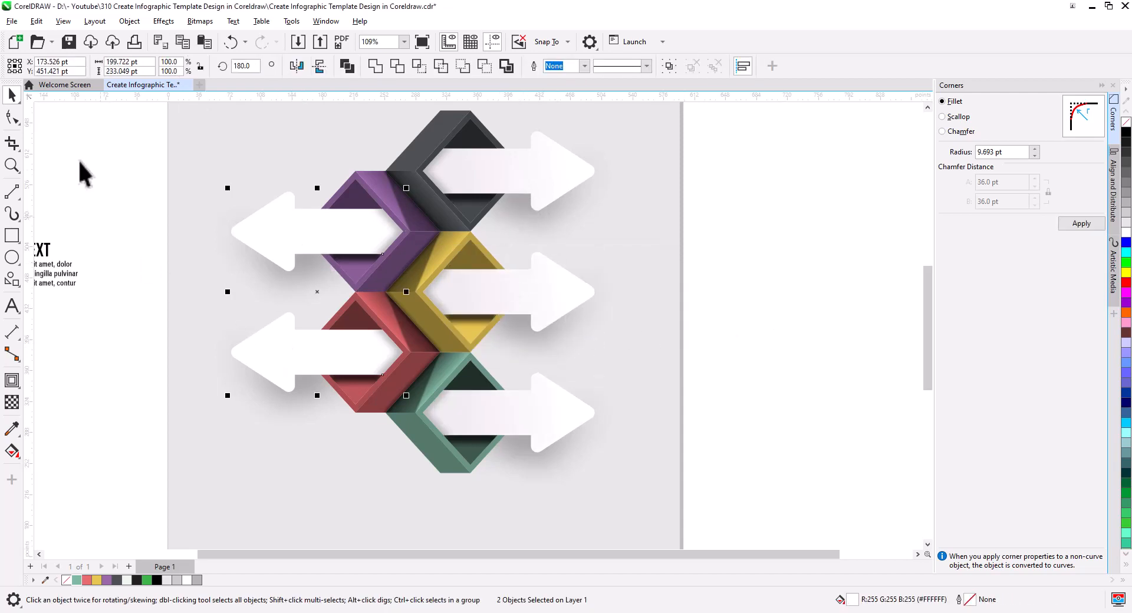
pyautogui.click(36, 21)
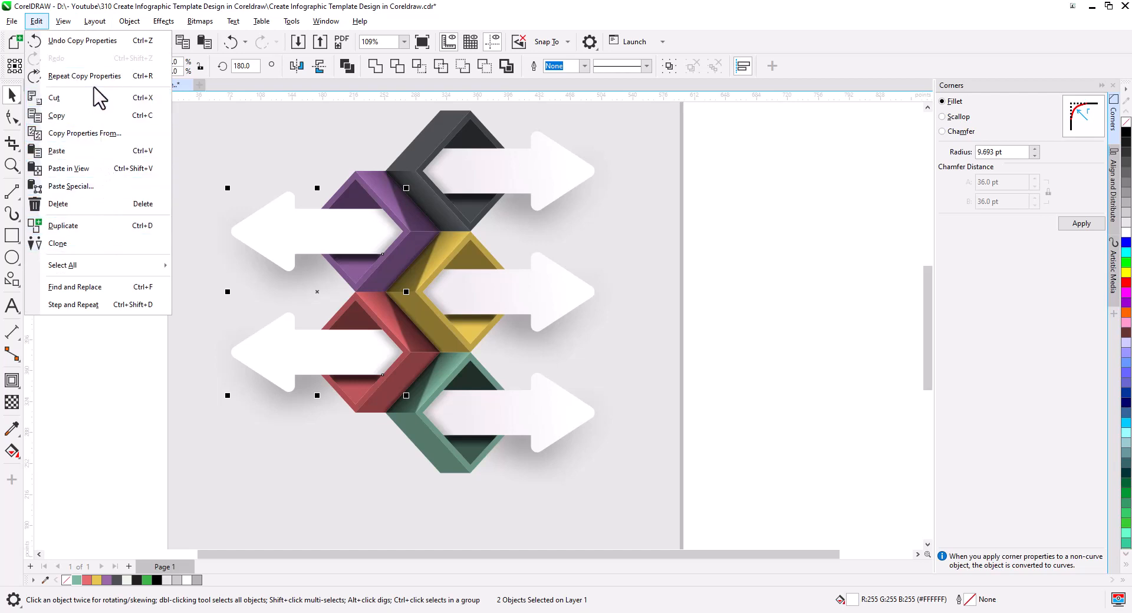
pyautogui.click(97, 133)
pyautogui.click(565, 333)
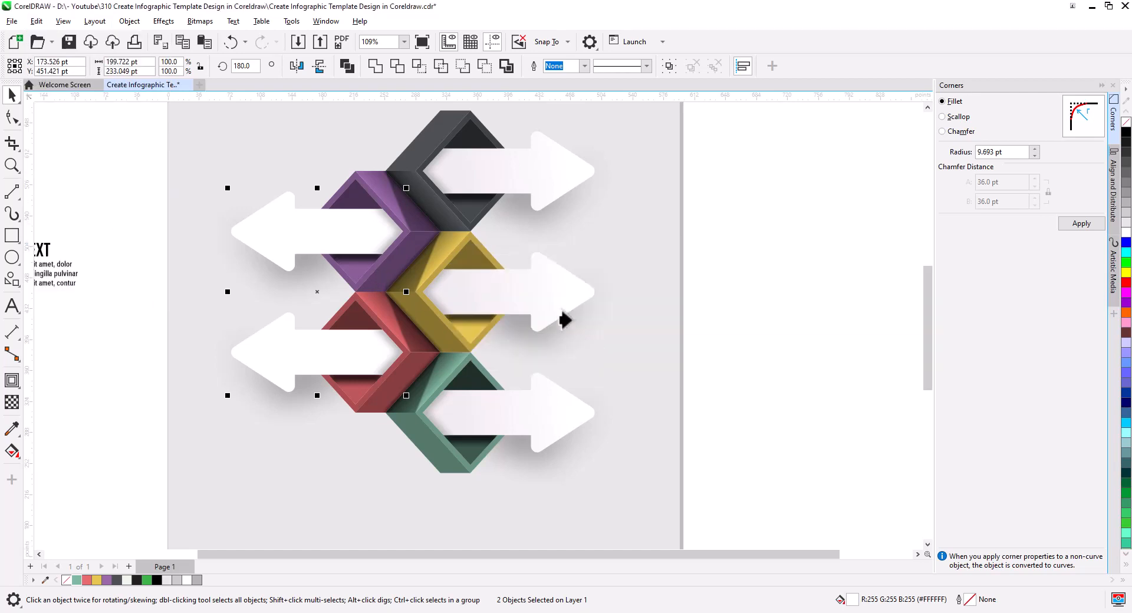
pyautogui.click(523, 171)
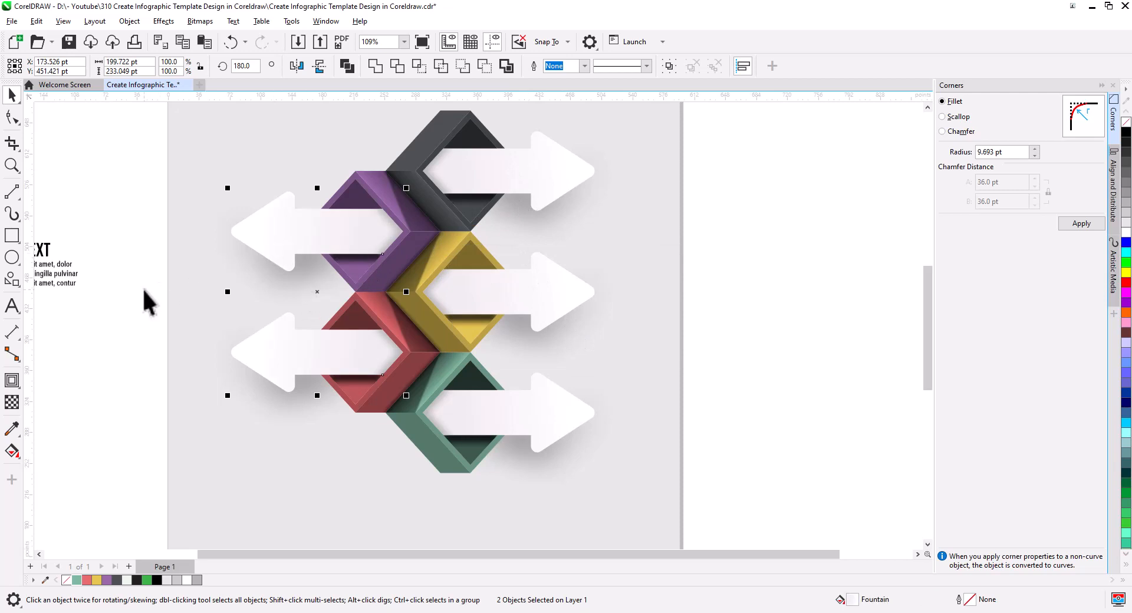
# Shift the fountain fill's start slightly outward and down on the red and purple blocks' arrows, toward each shaft's inner end.
pyautogui.click(278, 353)
pyautogui.click(12, 451)
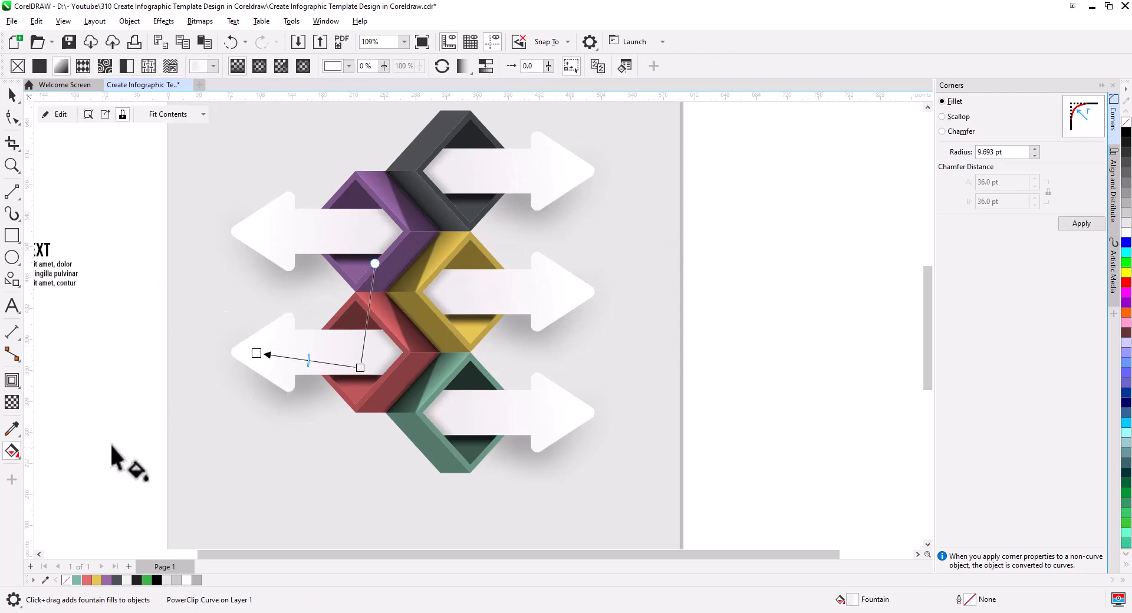
pyautogui.moveTo(363, 372); pyautogui.dragTo(376, 378)
pyautogui.click(323, 230)
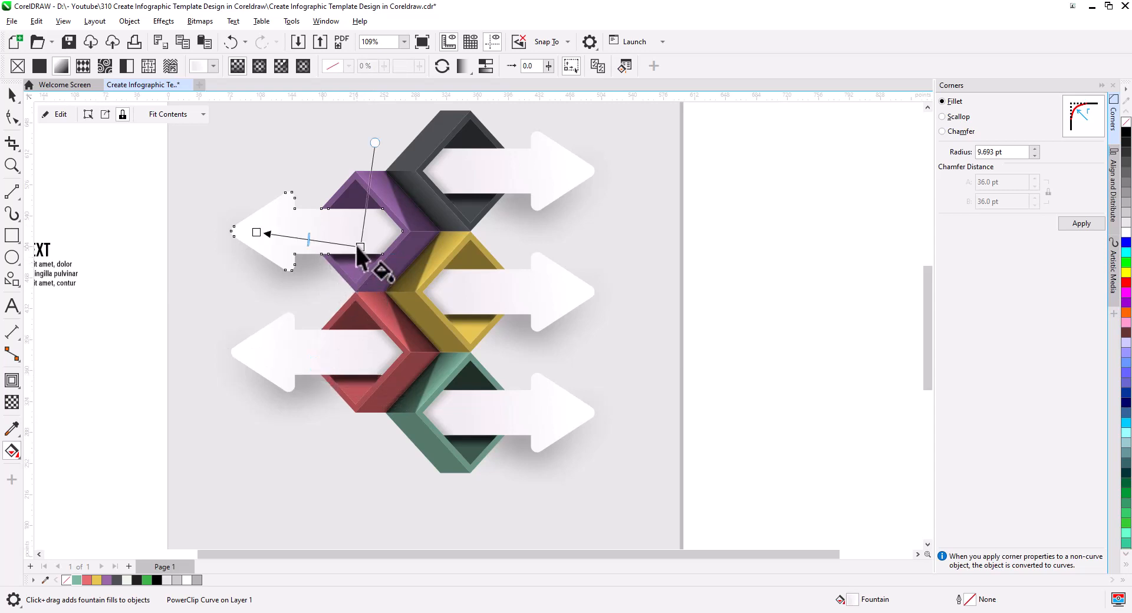
pyautogui.moveTo(356, 246); pyautogui.dragTo(368, 252)
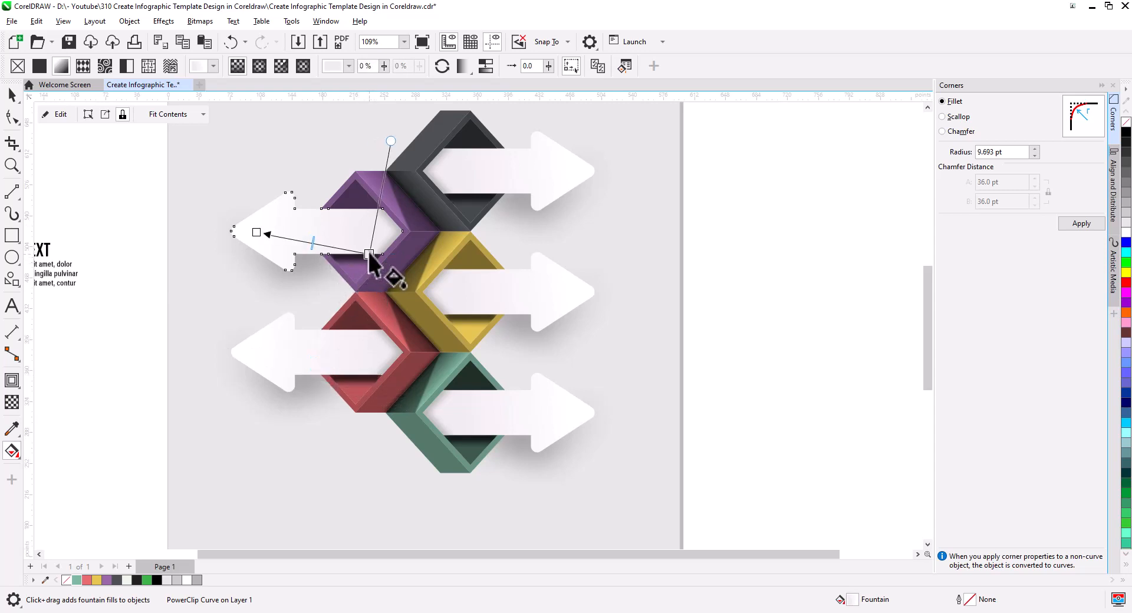
# Copy the 01 number onto the head of the grey block's arrow and enlarge it to about 43.5 pt.
pyautogui.click(13, 96)
pyautogui.click(73, 177)
pyautogui.moveTo(63, 249); pyautogui.dragTo(214, 263)
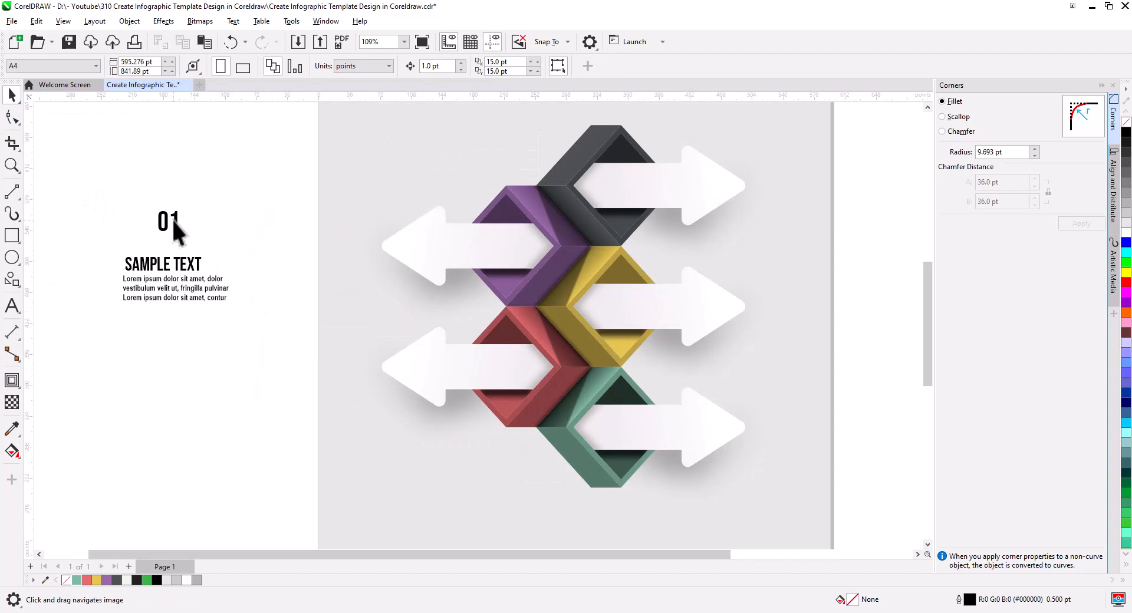
pyautogui.moveTo(177, 227); pyautogui.dragTo(716, 185)
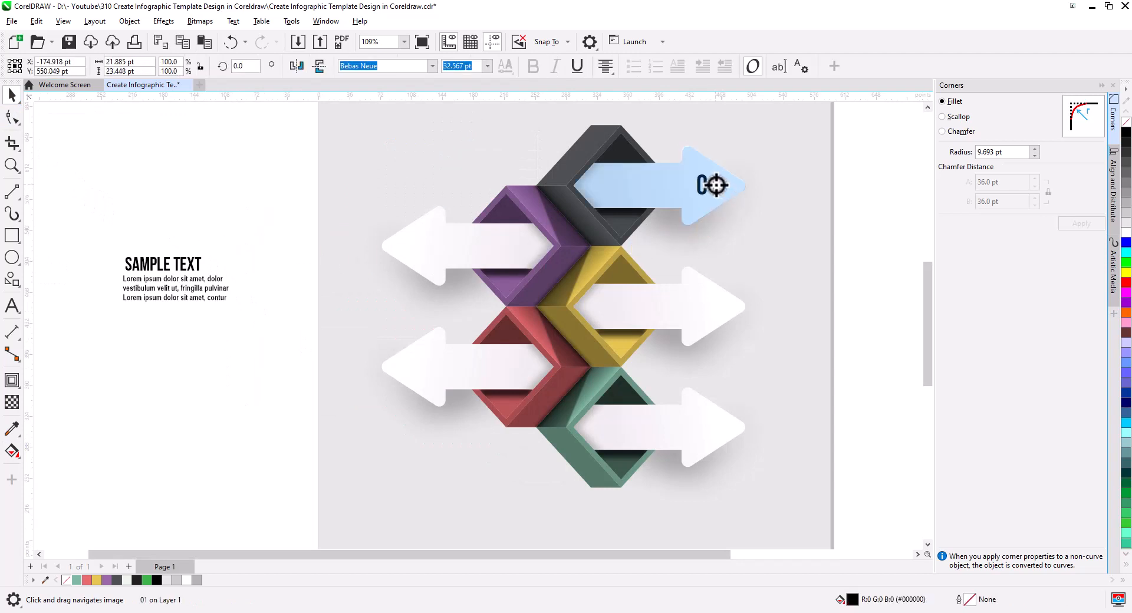
pyautogui.click(726, 214)
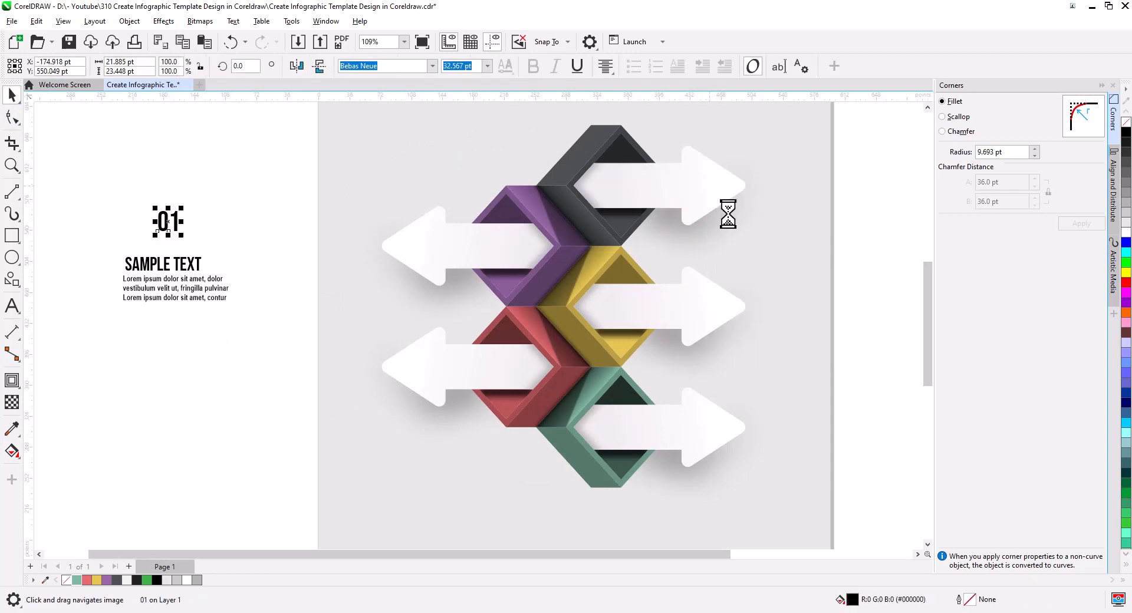
pyautogui.scroll(2, 717, 203)
pyautogui.moveTo(711, 197); pyautogui.dragTo(709, 183)
# Change the number on the grey block's arrowhead to 1.
pyautogui.doubleClick(694, 181)
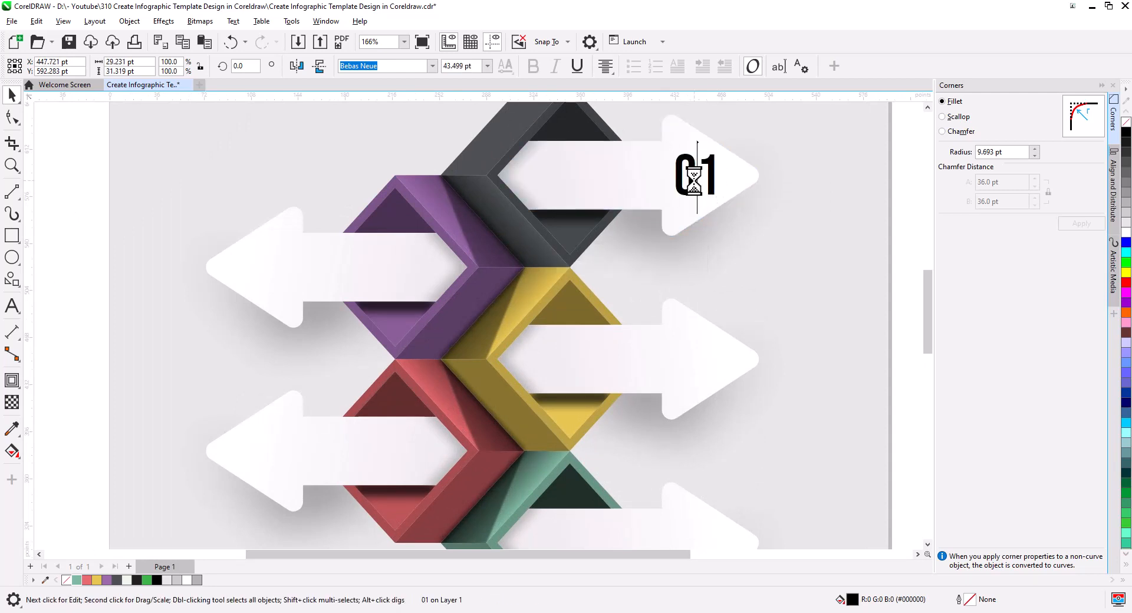
pyautogui.write('1')
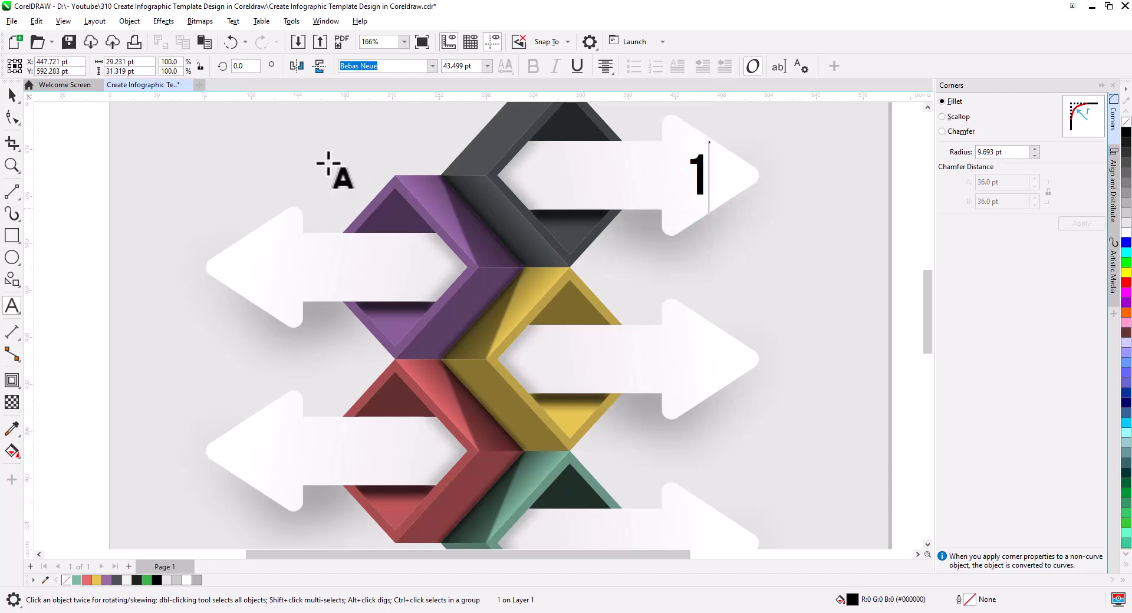
pyautogui.click(11, 94)
# Duplicate the number 1 onto the arrowheads of the yellow, green, purple and red blocks and remove the surplus copy.
pyautogui.moveTo(693, 177); pyautogui.dragTo(691, 361)
pyautogui.keyDown('shift'); pyautogui.click(692, 180); pyautogui.keyUp('shift')
pyautogui.scroll(-1, 745, 393)
pyautogui.hotkey('ctrl', 'r')
pyautogui.moveTo(697, 468); pyautogui.dragTo(695, 354)
pyautogui.click(422, 445)
pyautogui.press('Delete')
pyautogui.moveTo(478, 424); pyautogui.dragTo(452, 496)
# Change the purple block's arrow number to 2 in purple and colour the grey block's number dark grey.
pyautogui.doubleClick(395, 267)
pyautogui.write('2')
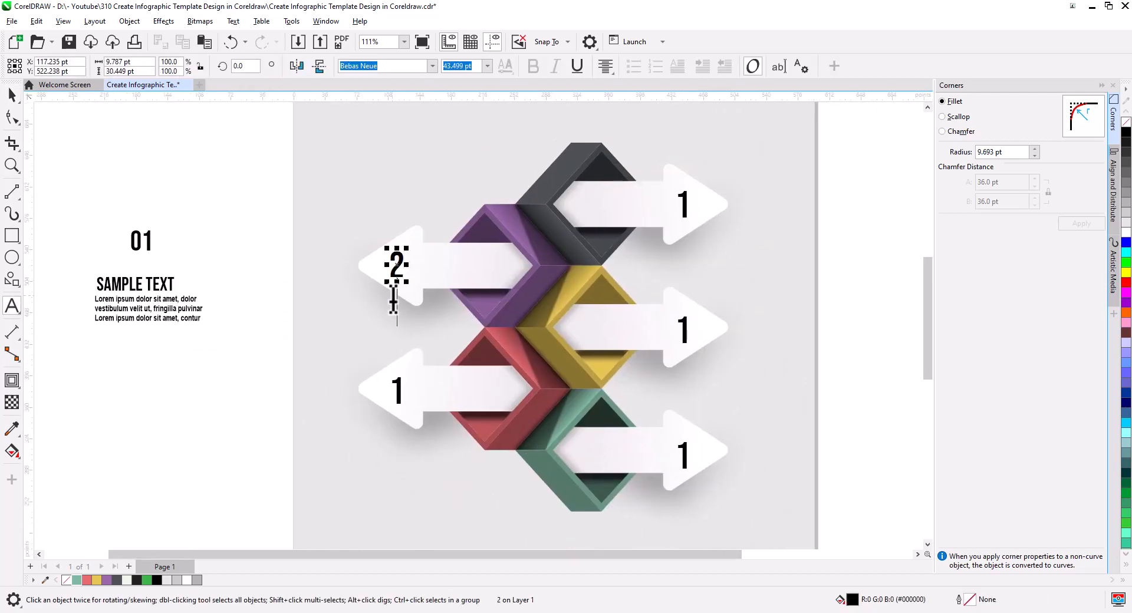
pyautogui.click(107, 580)
pyautogui.click(682, 207)
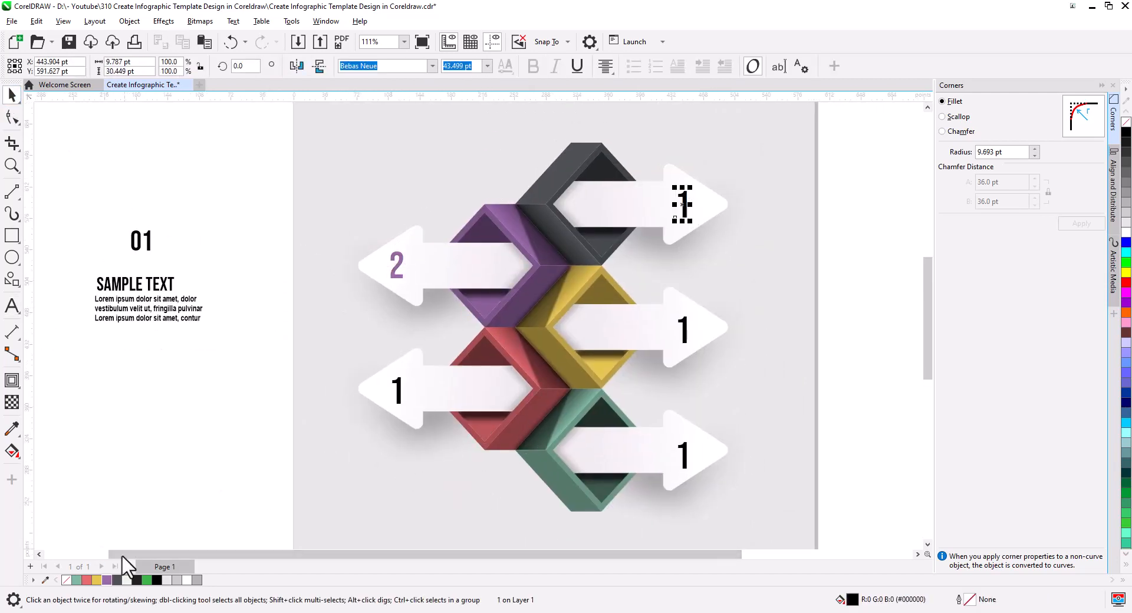
pyautogui.click(127, 580)
# Change the yellow block's arrow number to 3 in yellow and the red block's arrow number to 4 in red.
pyautogui.doubleClick(682, 328)
pyautogui.write('3')
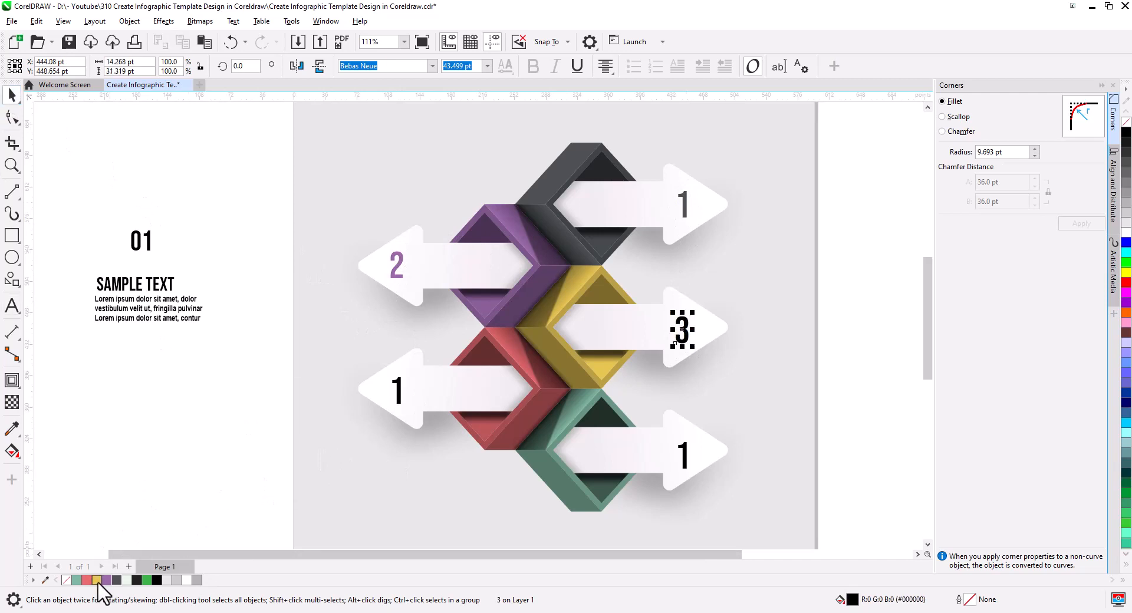
pyautogui.click(97, 579)
pyautogui.doubleClick(397, 391)
pyautogui.write('4')
pyautogui.click(87, 580)
# Change the green block's arrow number to 5 and fill it with the block's light green.
pyautogui.doubleClick(682, 457)
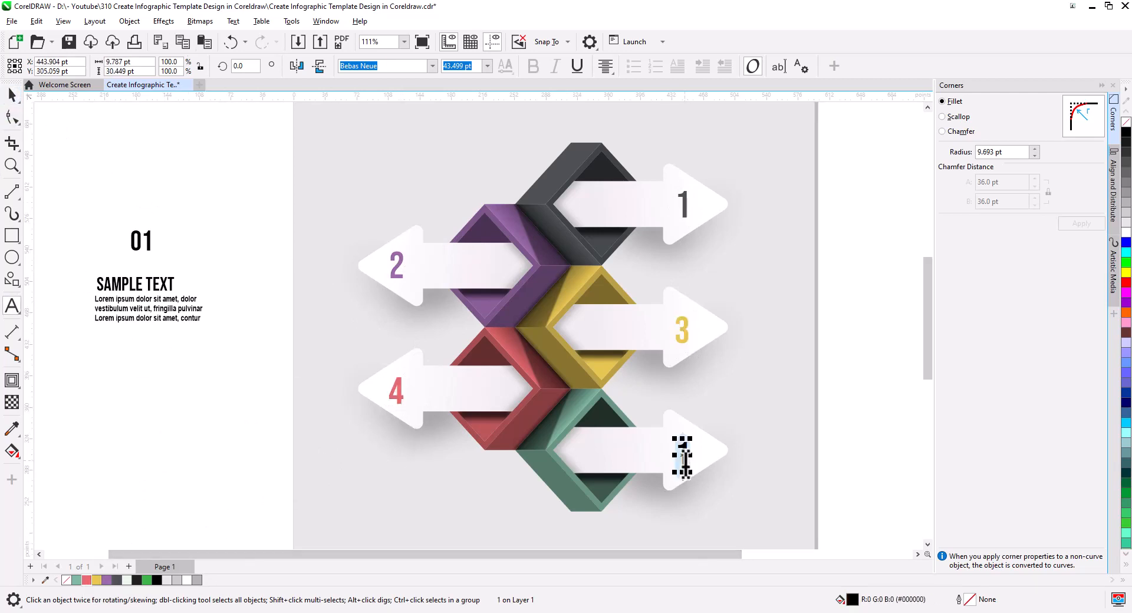
pyautogui.write('5')
pyautogui.click(13, 96)
pyautogui.click(77, 580)
# Centre the number 5 vertically on the green block's arrow.
pyautogui.scroll(1, 692, 474)
pyautogui.keyDown('shift'); pyautogui.click(726, 457); pyautogui.keyUp('shift')
pyautogui.click(1114, 185)
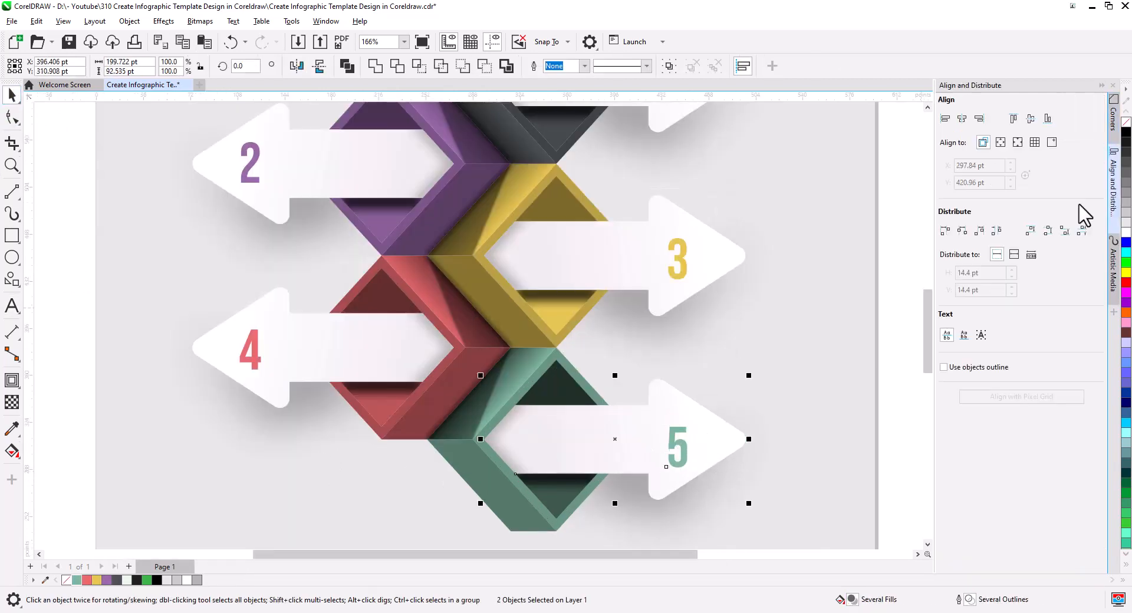
pyautogui.click(671, 472)
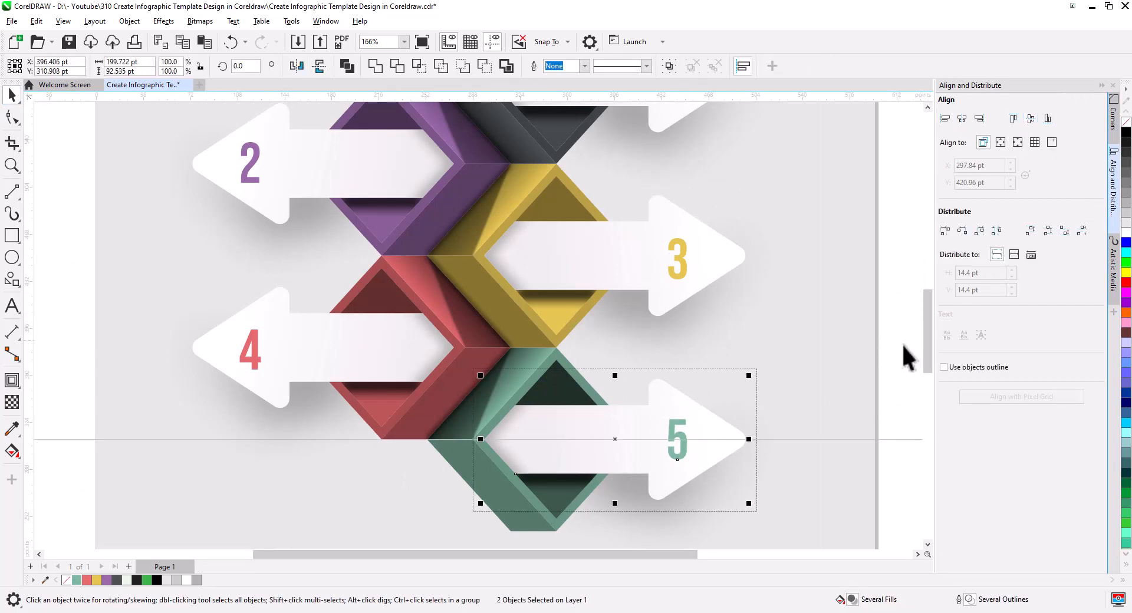
# Centre the numbers 3, 4, 2 and 1 vertically on their own arrows.
pyautogui.click(678, 263)
pyautogui.click(637, 283)
pyautogui.click(253, 357)
pyautogui.keyDown('shift'); pyautogui.click(266, 315); pyautogui.keyUp('shift')
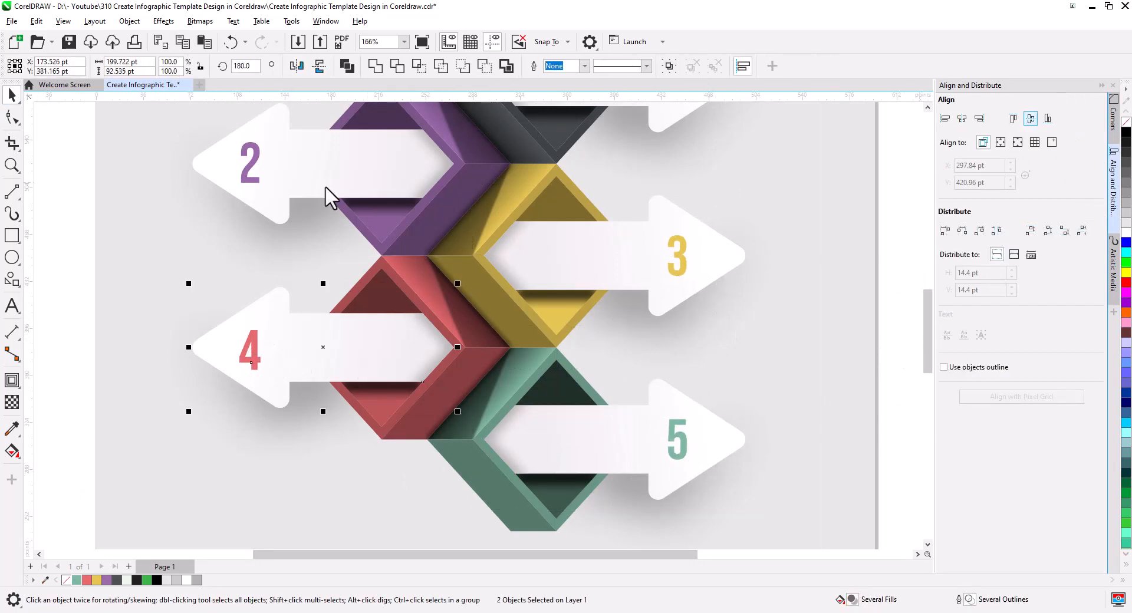
pyautogui.click(251, 165)
pyautogui.keyDown('shift'); pyautogui.click(307, 190); pyautogui.keyUp('shift')
pyautogui.moveTo(680, 217); pyautogui.dragTo(668, 302)
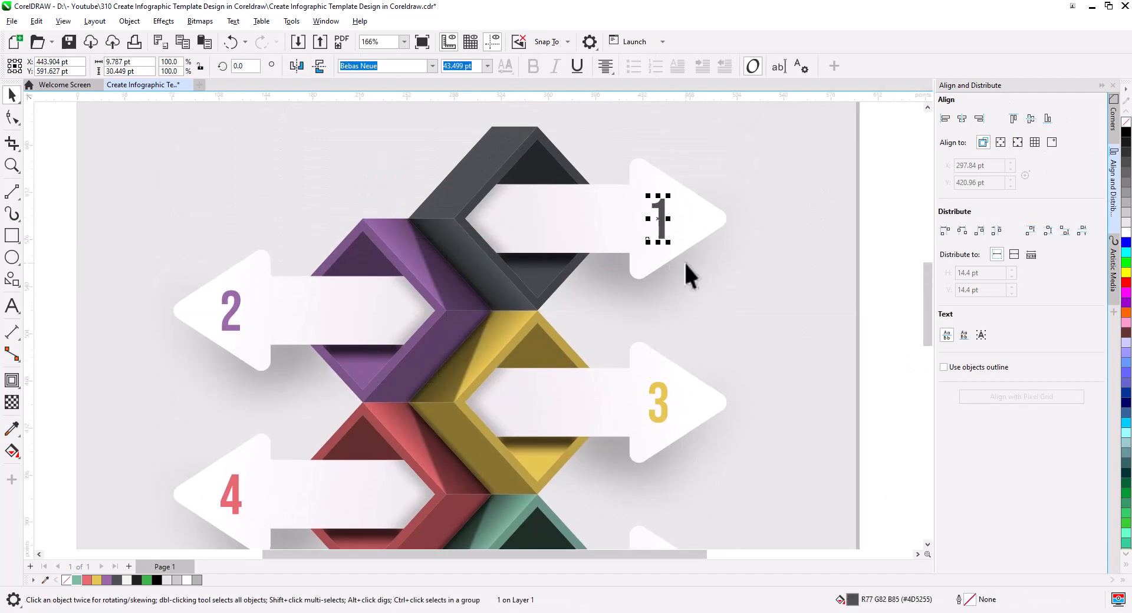
pyautogui.click(688, 278)
# Place a copy of the SAMPLE TEXT heading and its Lorem ipsum paragraph on the shaft of each of the five arrows.
pyautogui.moveTo(126, 311); pyautogui.dragTo(457, 207)
pyautogui.click(271, 295)
pyautogui.moveTo(271, 295); pyautogui.dragTo(662, 214)
pyautogui.click(682, 236)
pyautogui.moveTo(506, 307); pyautogui.dragTo(340, 308)
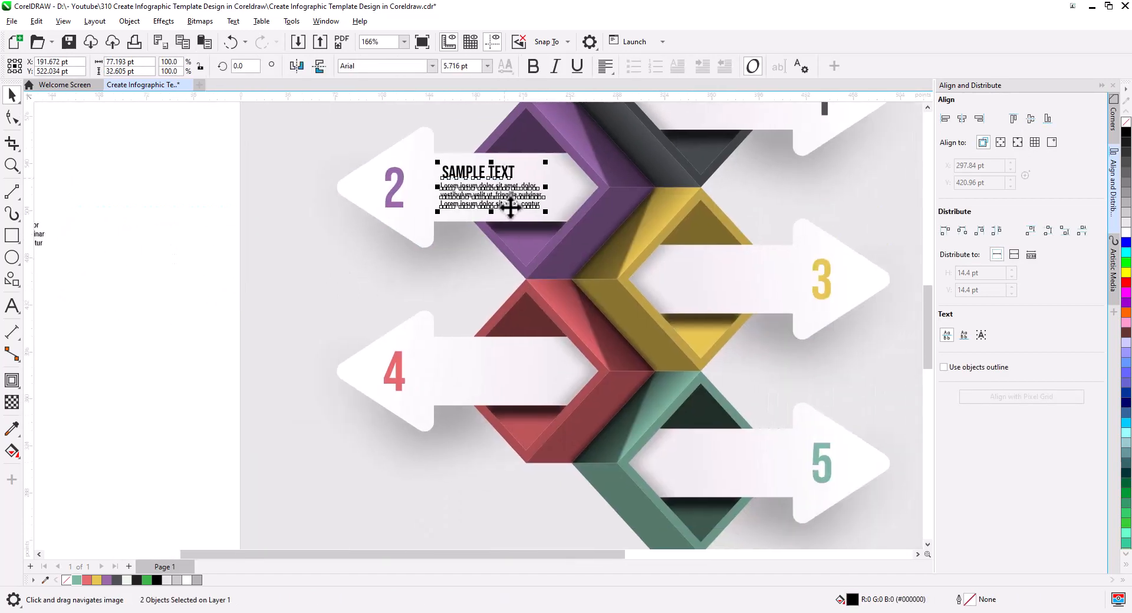
pyautogui.moveTo(490, 194); pyautogui.dragTo(738, 285)
pyautogui.click(539, 397)
pyautogui.click(777, 334)
pyautogui.click(777, 311)
pyautogui.scroll(-2, 653, 506)
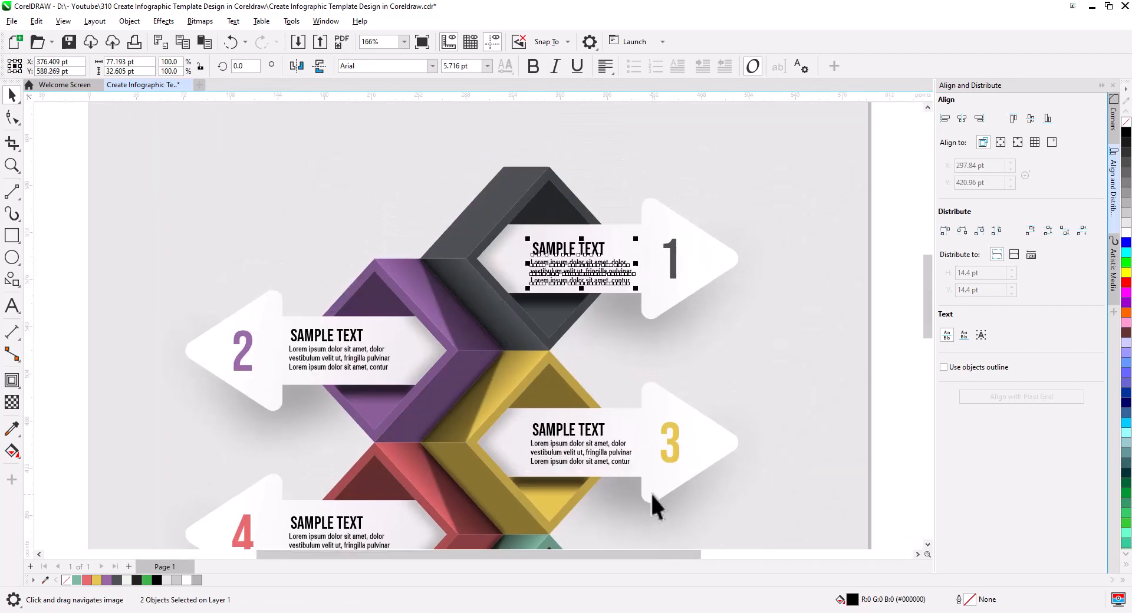
pyautogui.press('Escape')
# Draw a slanted line about 42 pt wide and 94 pt high from the yellow diamond's outer corner to the green block's upper outer edge.
pyautogui.scroll(-2, 581, 351)
pyautogui.scroll(1, 581, 351)
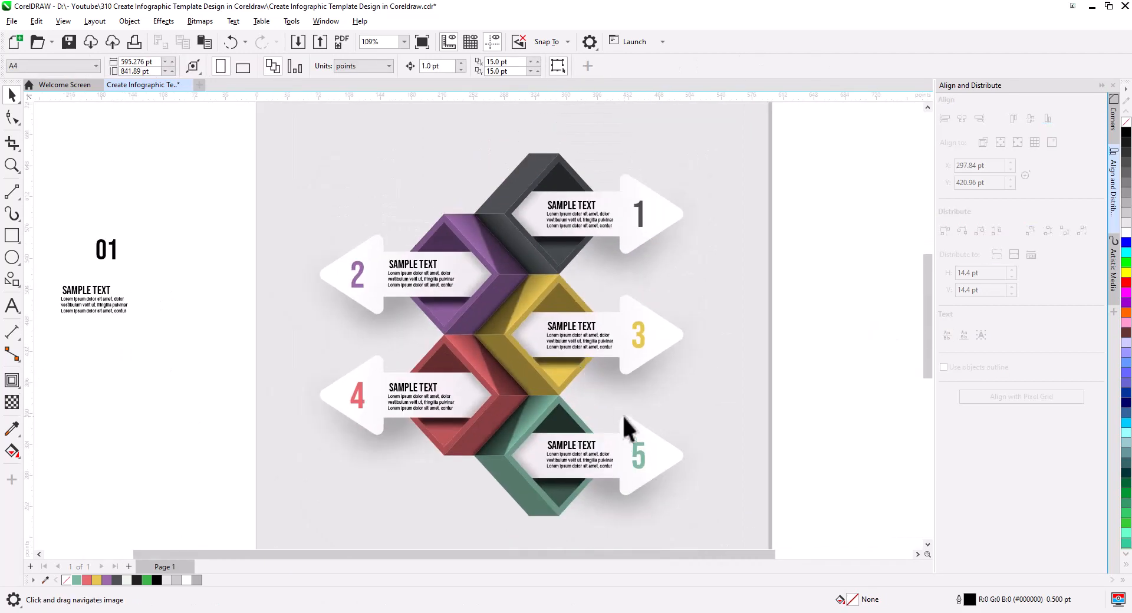
pyautogui.scroll(3, 599, 397)
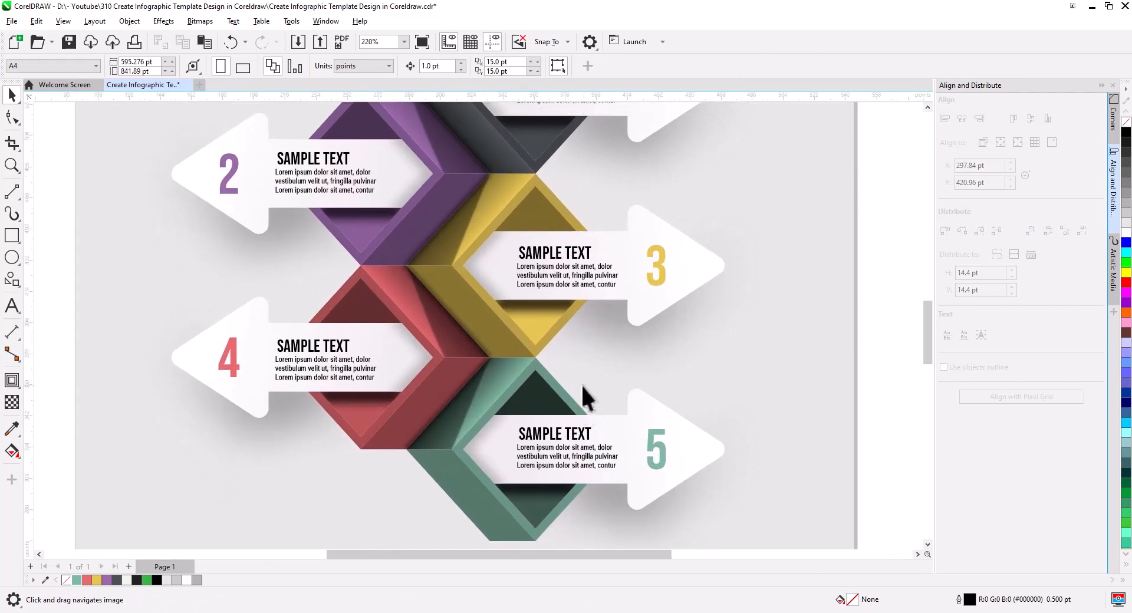
pyautogui.scroll(2, 586, 397)
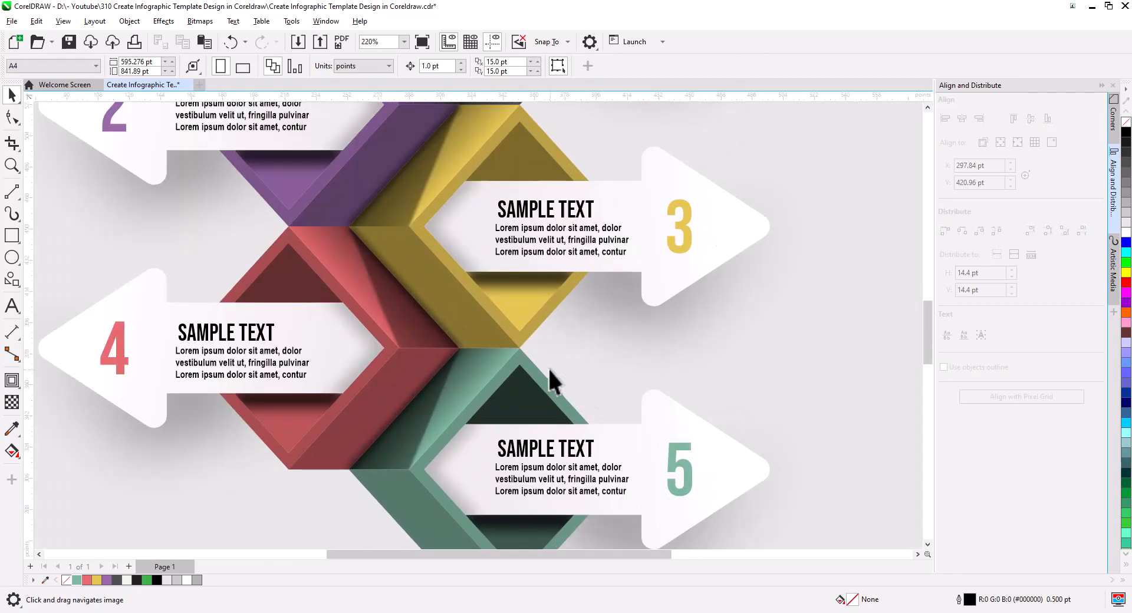
pyautogui.click(12, 191)
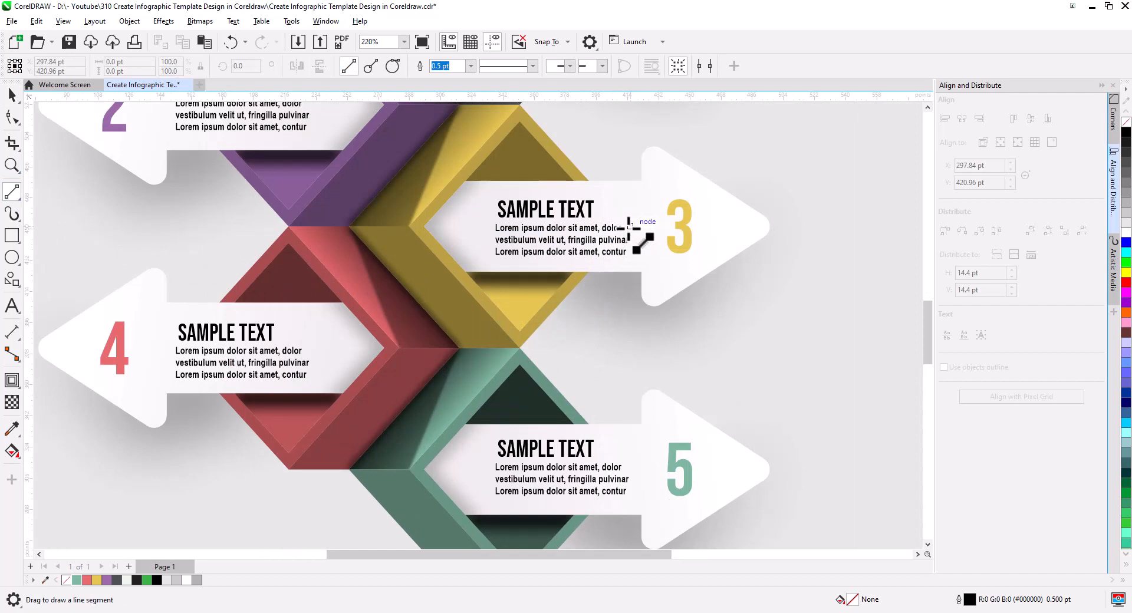
pyautogui.moveTo(630, 226); pyautogui.dragTo(554, 392)
pyautogui.click(12, 94)
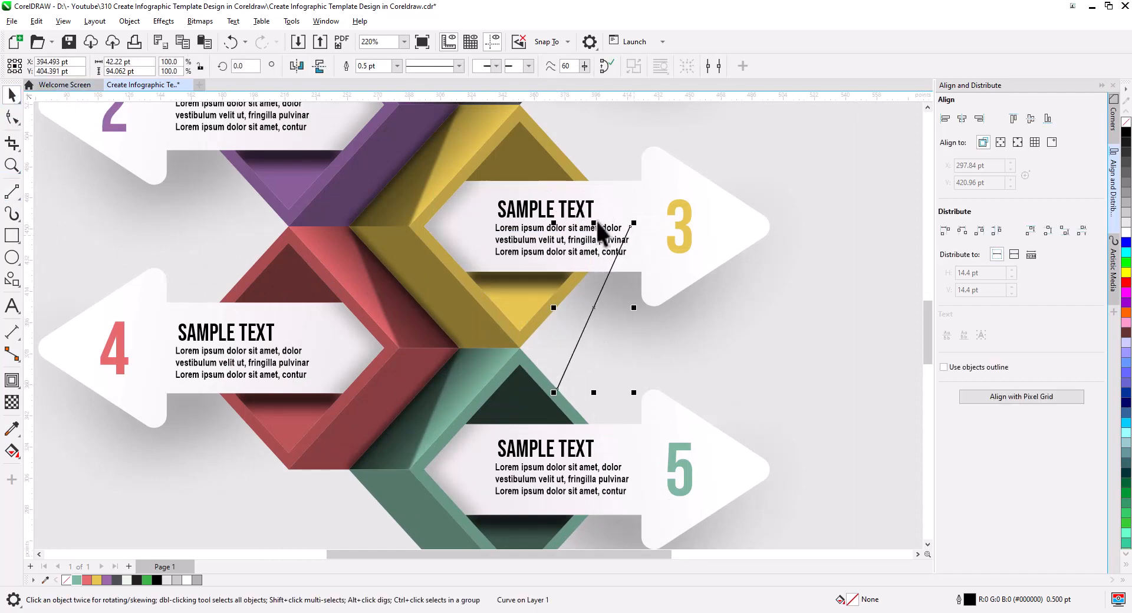
# Check the slanted line's ends against the block outlines in Wireframe view and return to Enhanced view.
pyautogui.click(63, 21)
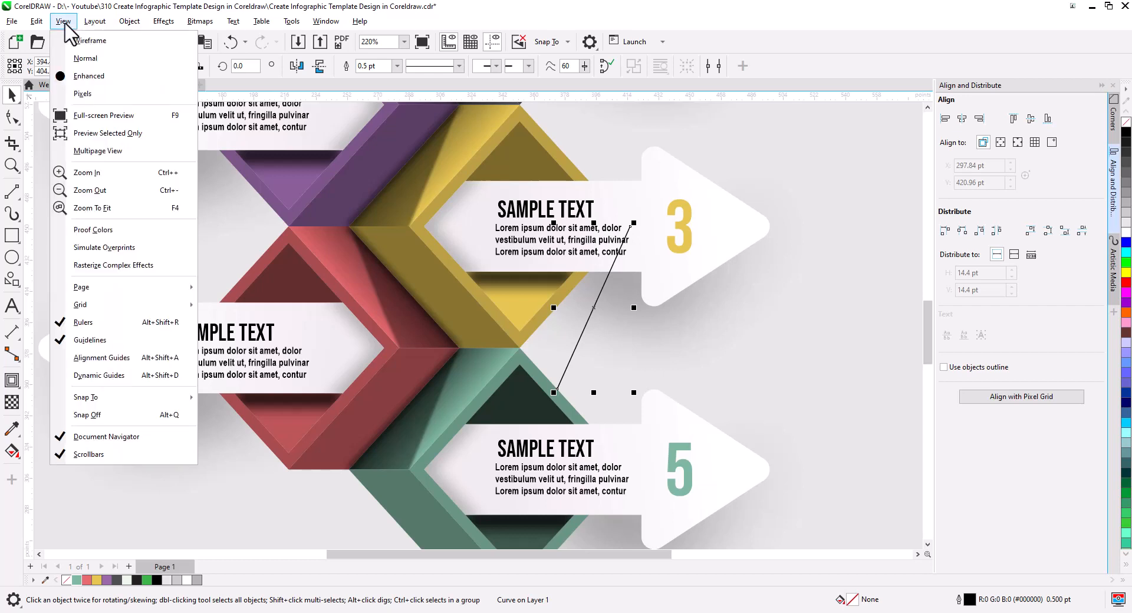
pyautogui.click(80, 41)
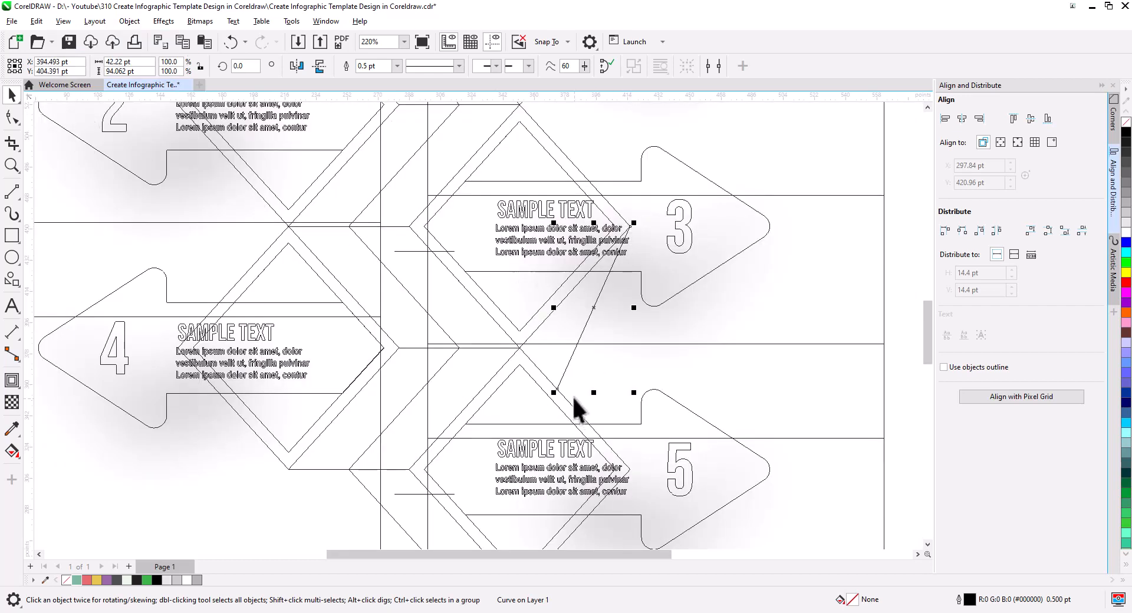
pyautogui.click(63, 21)
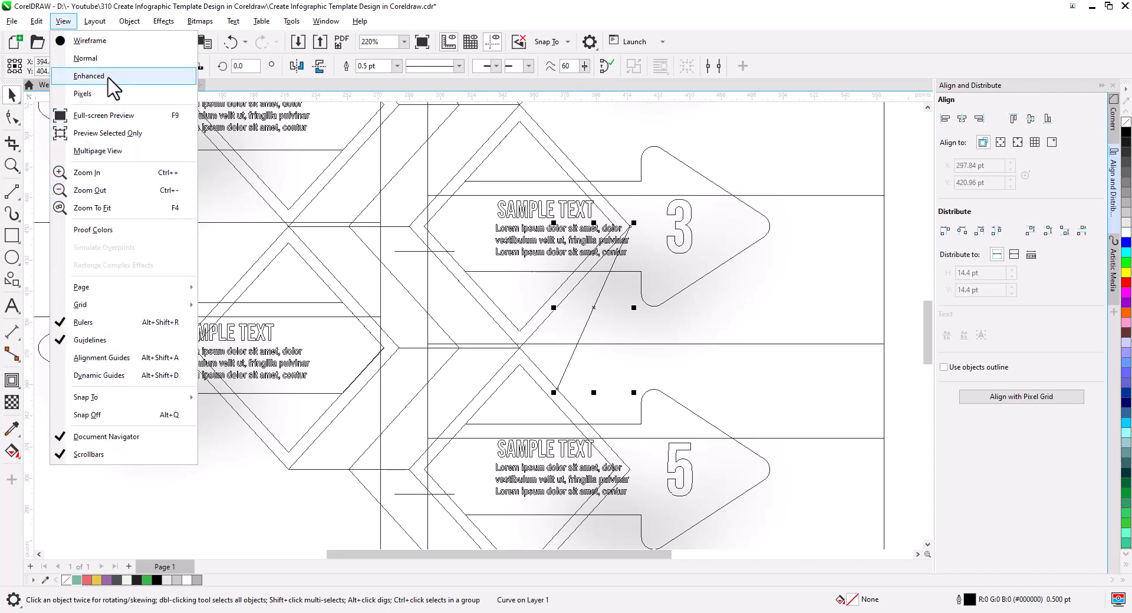
pyautogui.click(97, 76)
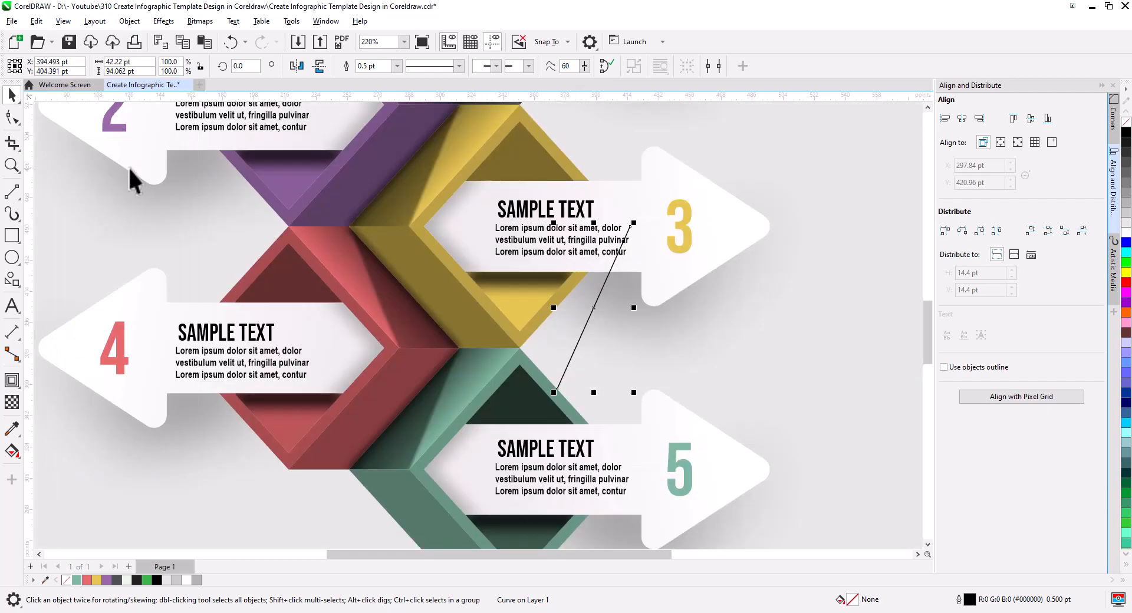
# Smart Fill the three regions enclosed by the slanted line and the outer edges of the yellow and green blocks in green.
pyautogui.click(12, 453)
pyautogui.click(64, 491)
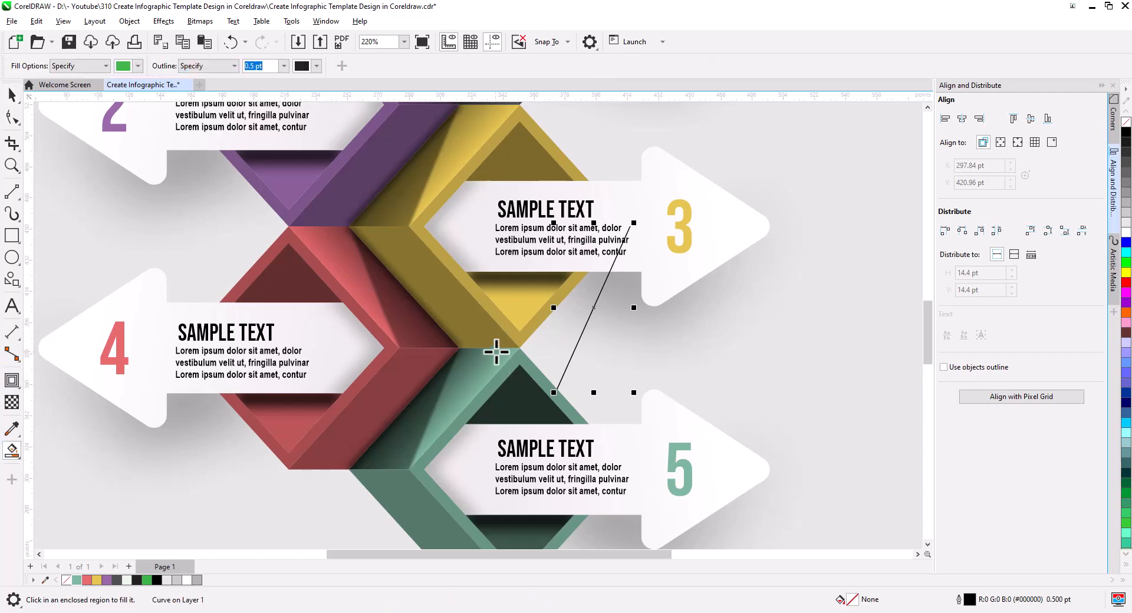
pyautogui.click(551, 341)
pyautogui.click(587, 284)
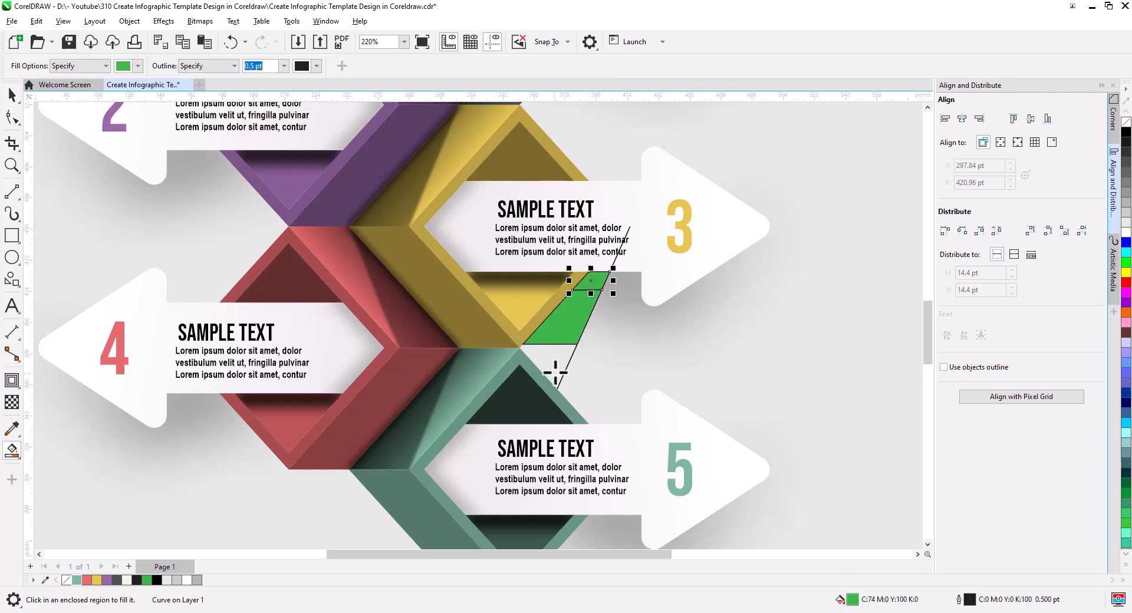
pyautogui.click(555, 372)
# Weld the three green regions between the yellow and green blocks into one shape and delete the slanted line.
pyautogui.click(12, 94)
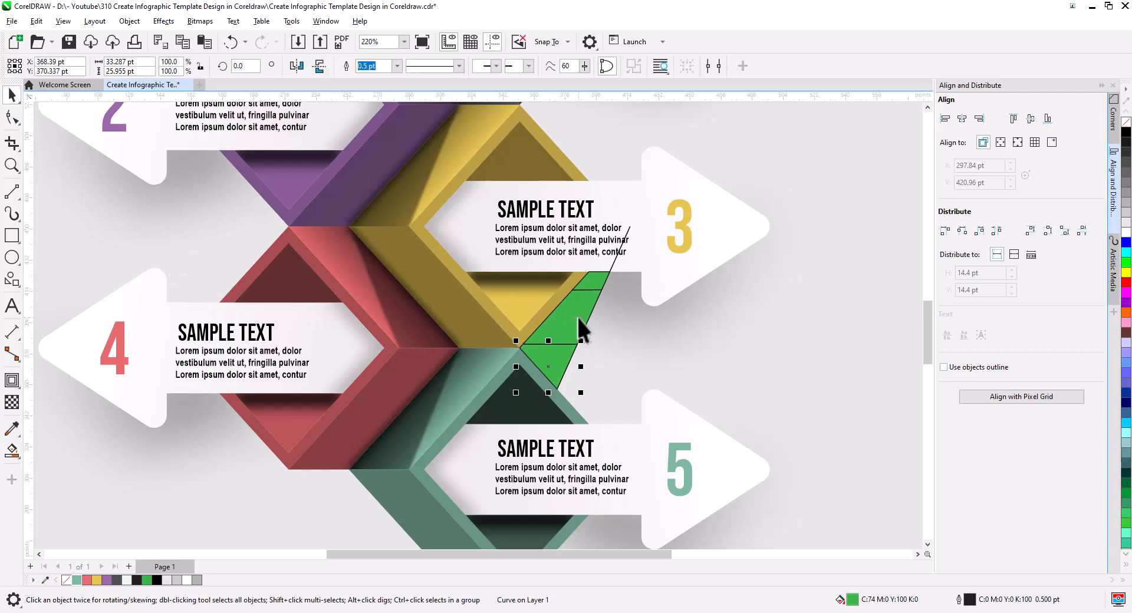
pyautogui.keyDown('shift'); pyautogui.click(596, 295); pyautogui.keyUp('shift')
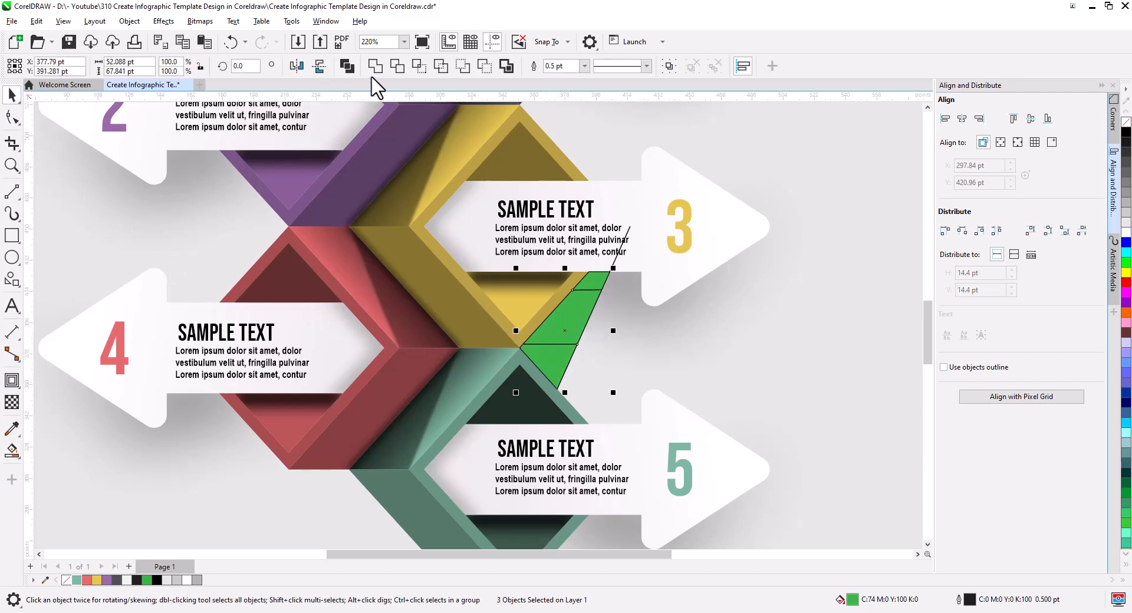
pyautogui.click(637, 309)
pyautogui.click(622, 238)
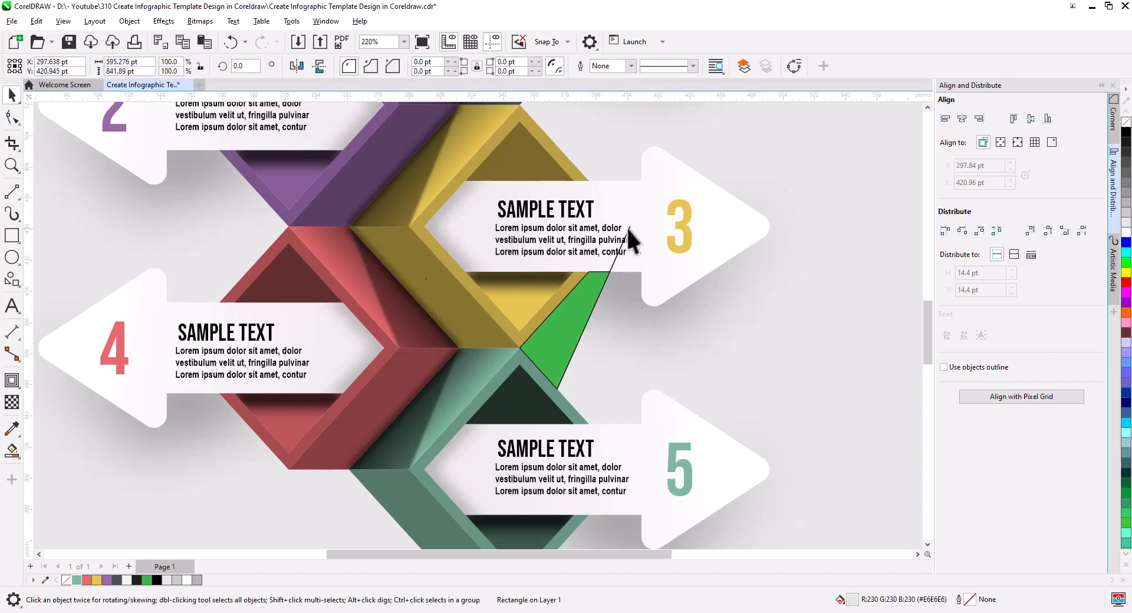
pyautogui.click(626, 226)
pyautogui.press('Delete')
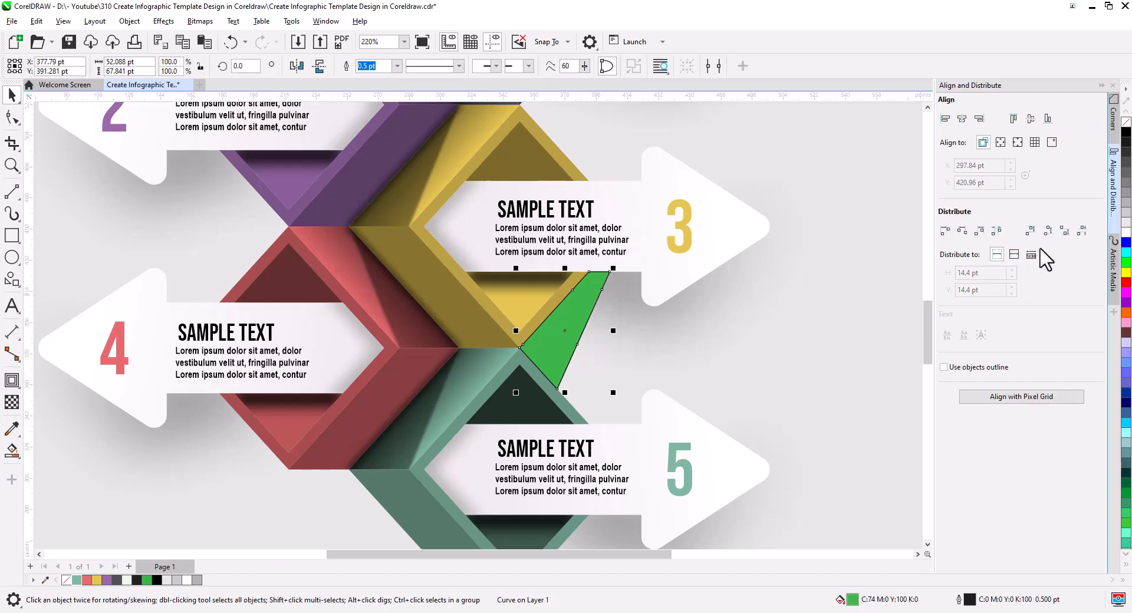
# Remove the welded shape's outline and fill it with black.
pyautogui.click(1125, 224)
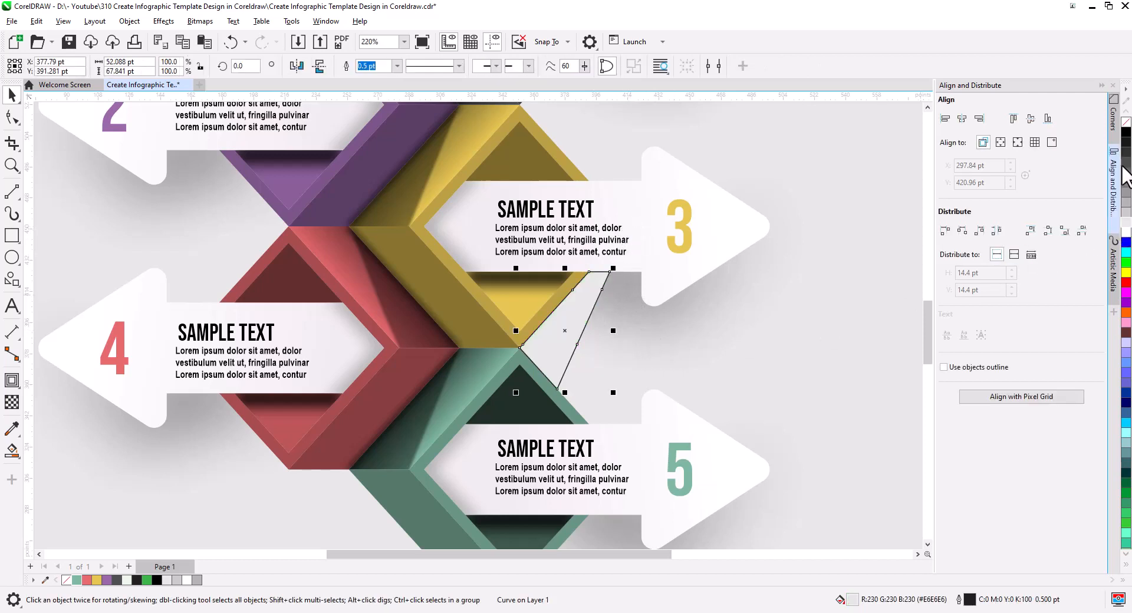
pyautogui.rightClick(1126, 124)
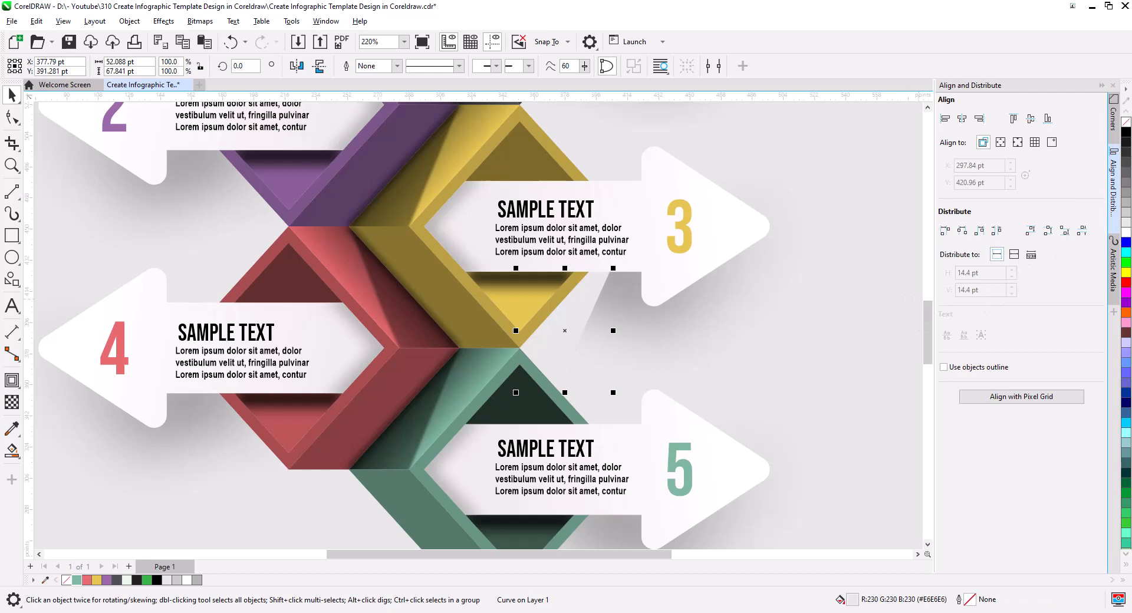
pyautogui.click(1126, 134)
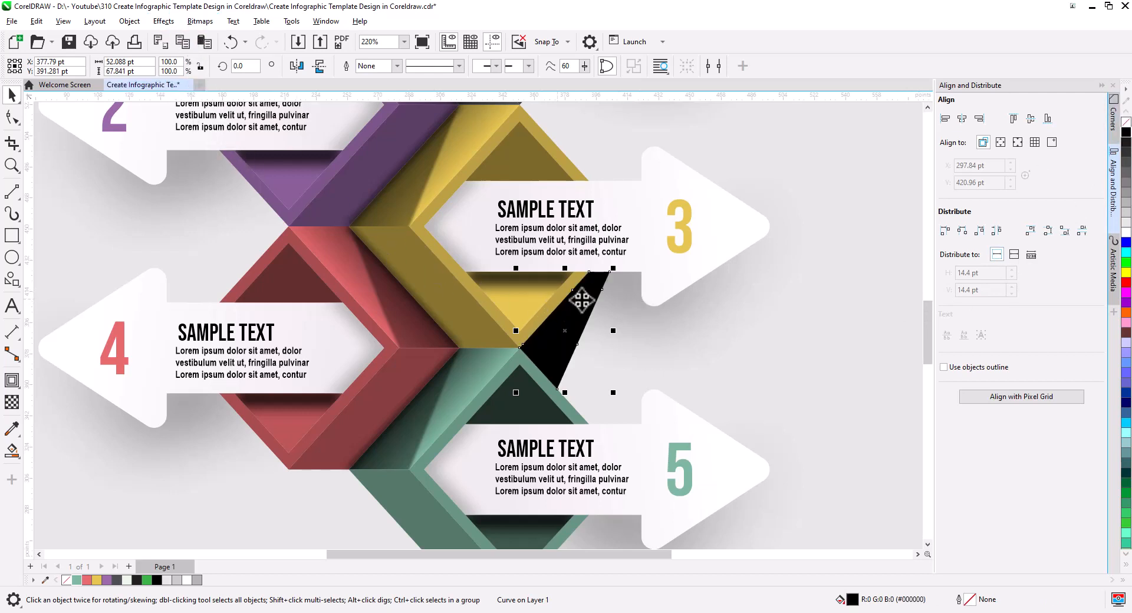
# Copy the black shape, mirror it horizontally and snap its inner corner to the point where the purple and red blocks meet.
pyautogui.moveTo(596, 286); pyautogui.dragTo(218, 204)
pyautogui.click(255, 232)
pyautogui.click(296, 66)
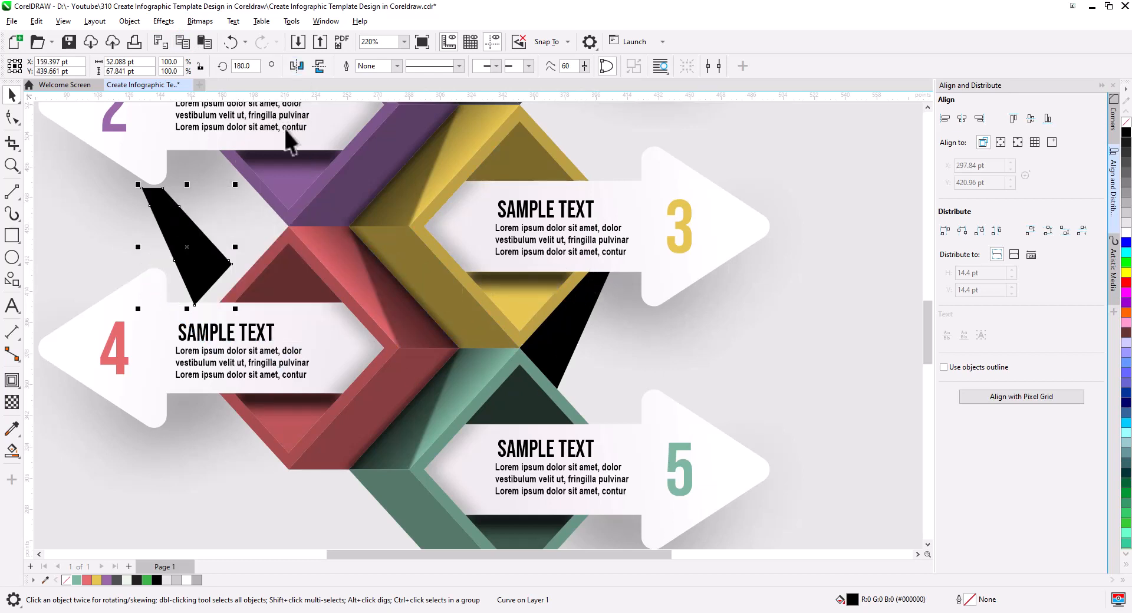
pyautogui.moveTo(270, 227); pyautogui.dragTo(296, 381)
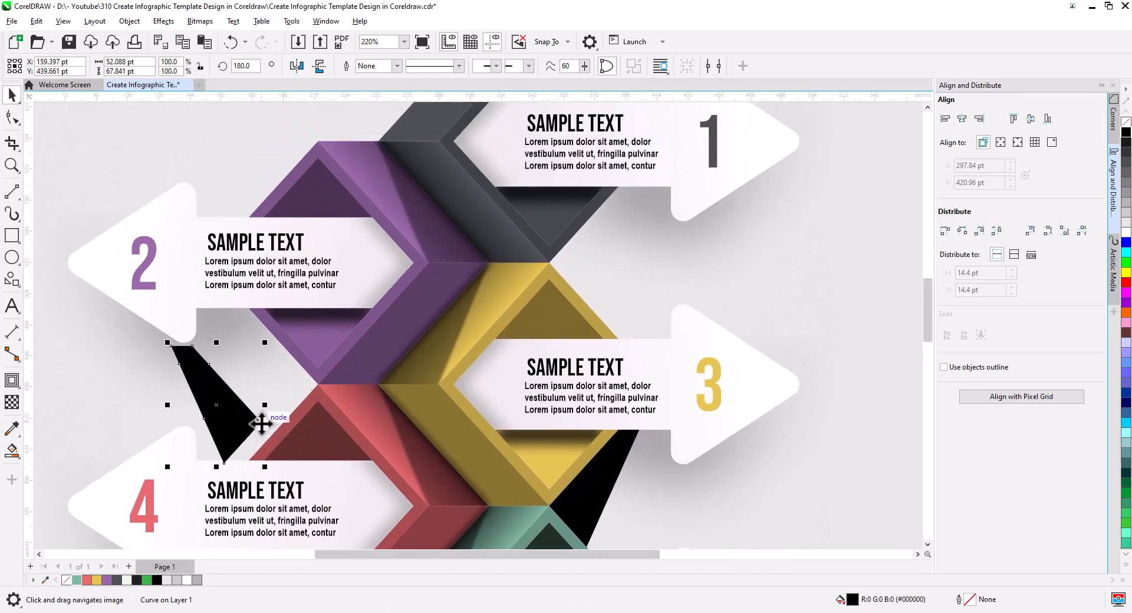
pyautogui.moveTo(261, 424); pyautogui.dragTo(317, 386)
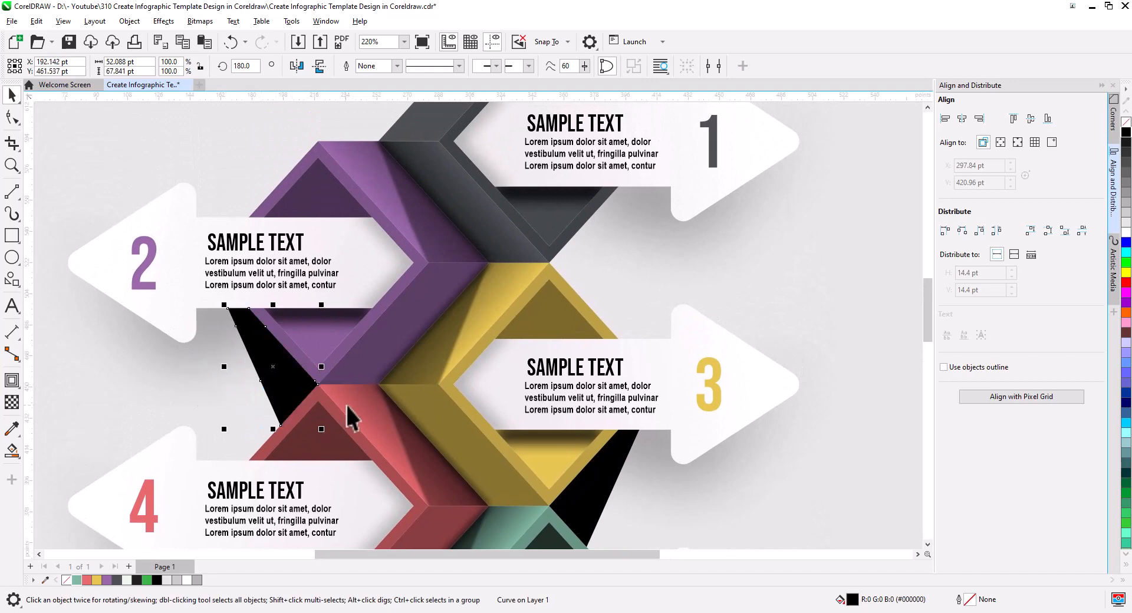
# Place a copy of the original black shape at the corner where the dark grey and yellow blocks meet.
pyautogui.click(586, 479)
pyautogui.moveTo(594, 505); pyautogui.dragTo(535, 185)
pyautogui.click(569, 214)
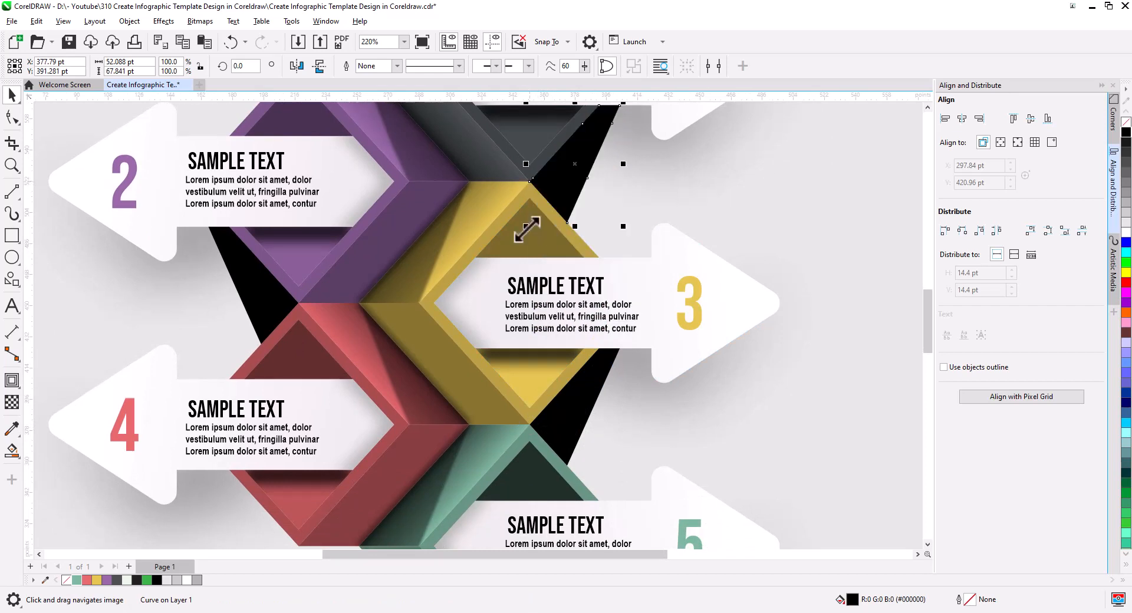
# Combine the three black shapes into one object and apply a Gaussian Blur with a 6.5-pixel radius.
pyautogui.click(568, 435)
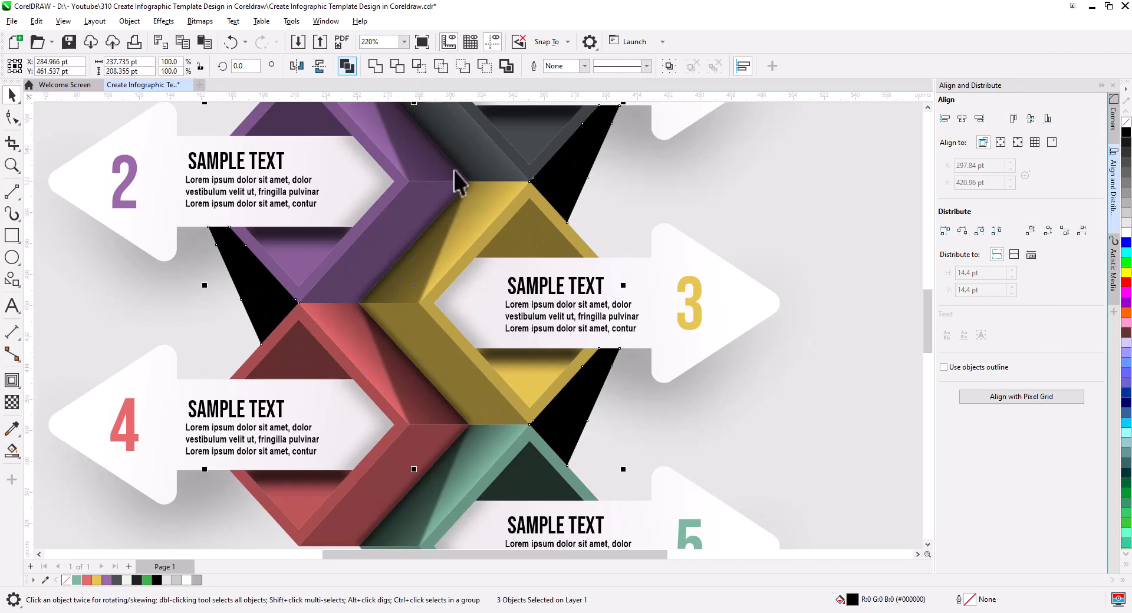
pyautogui.hotkey('ctrl', 'l')
pyautogui.click(163, 21)
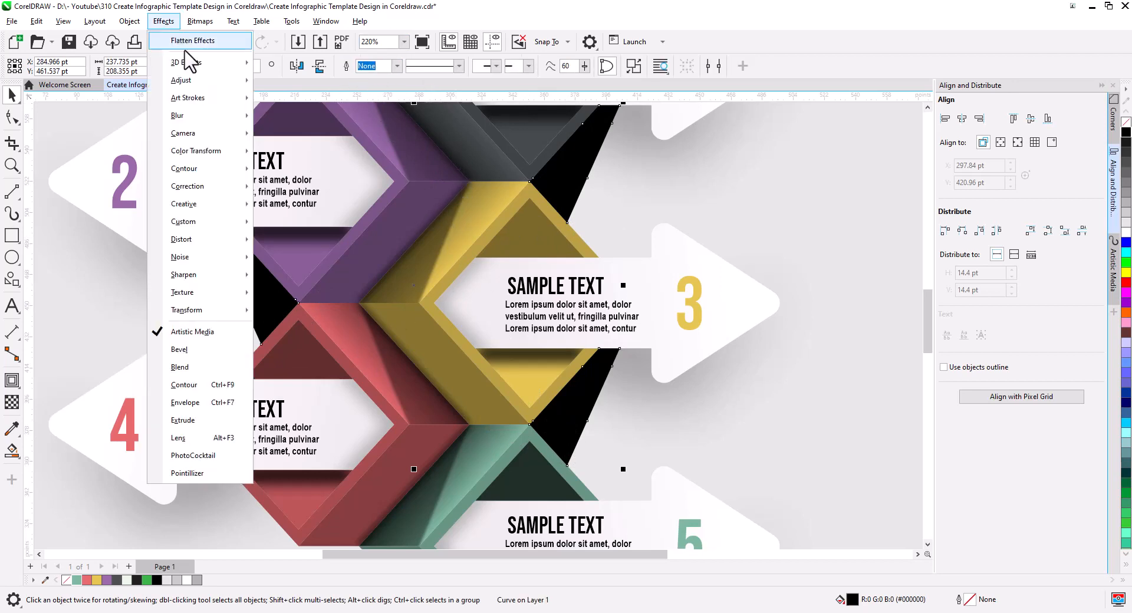
pyautogui.moveTo(231, 117)
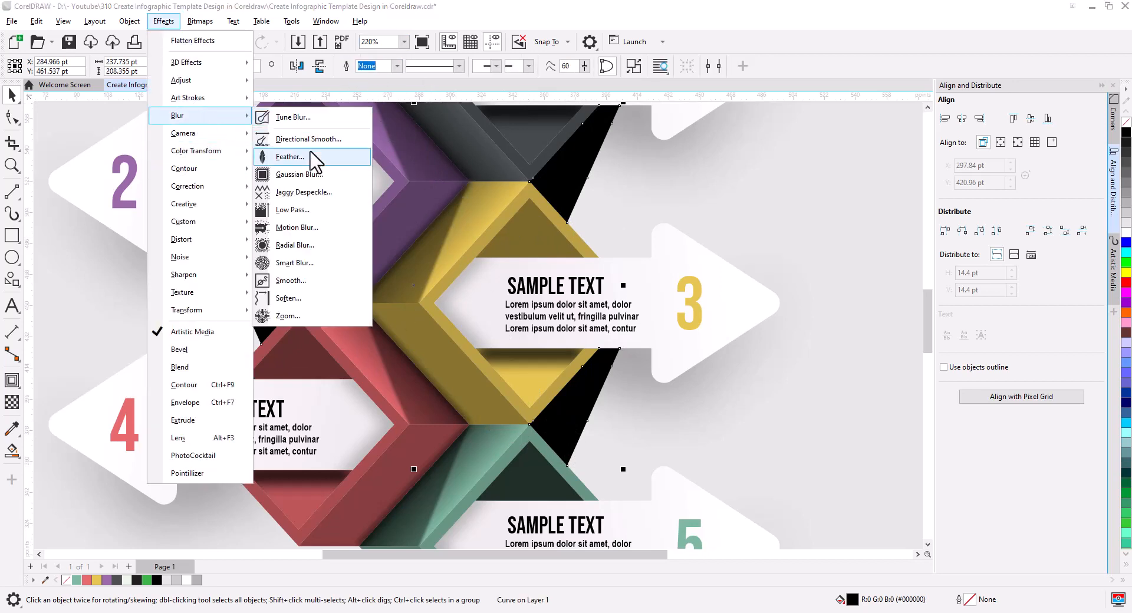
pyautogui.click(312, 175)
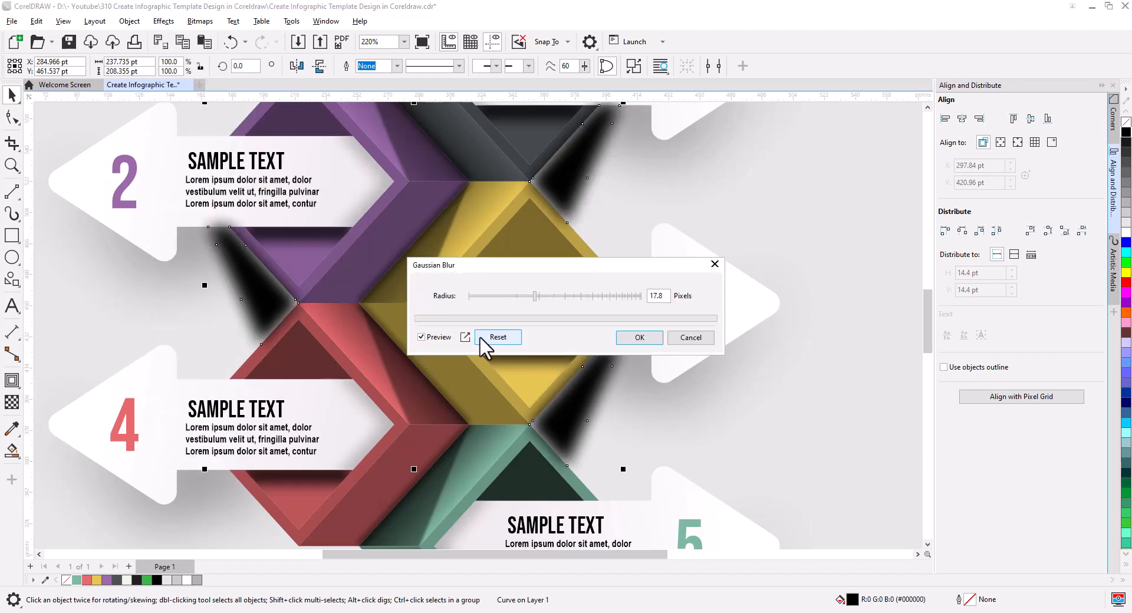
pyautogui.click(506, 296)
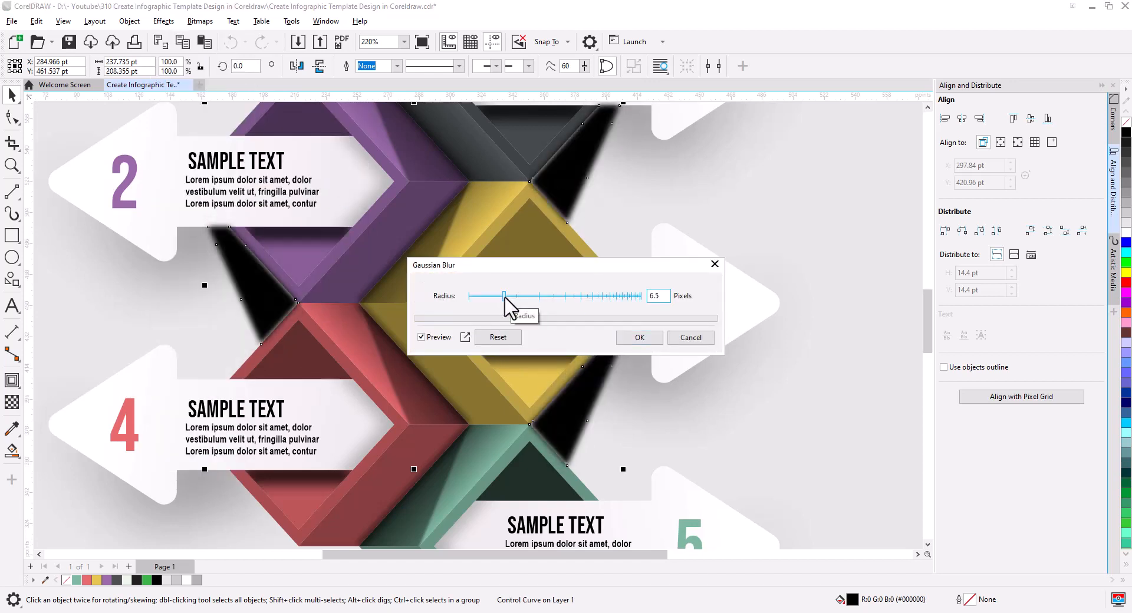
pyautogui.click(640, 338)
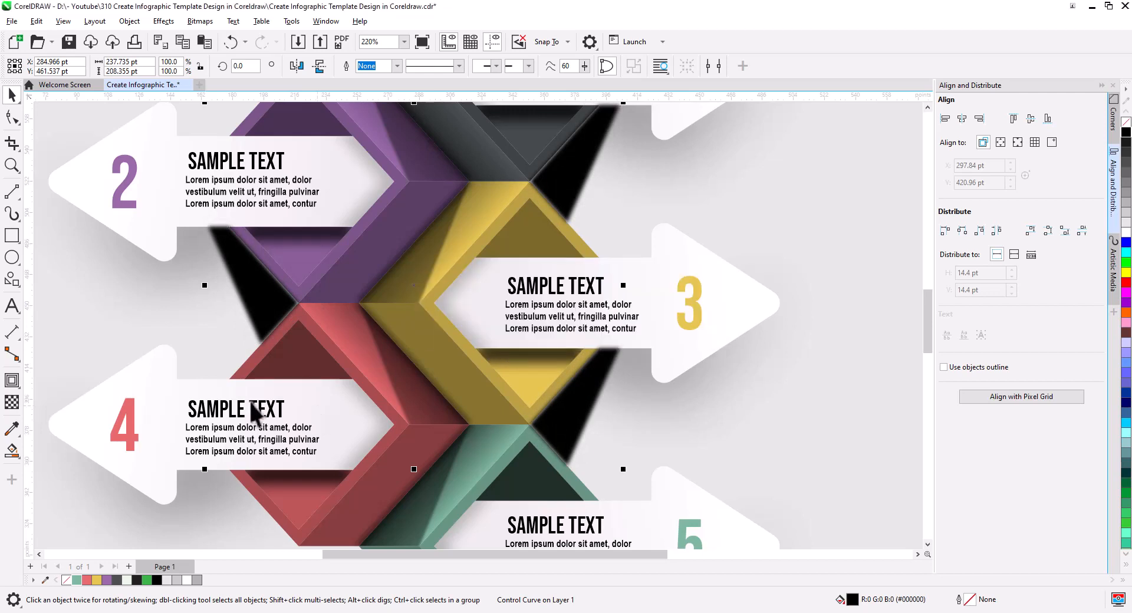
# Set the combined shadow's uniform transparency to 66 and refit it to the blocks by scaling it to 98.8% and nudging it down 1 pt.
pyautogui.click(12, 402)
pyautogui.click(401, 479)
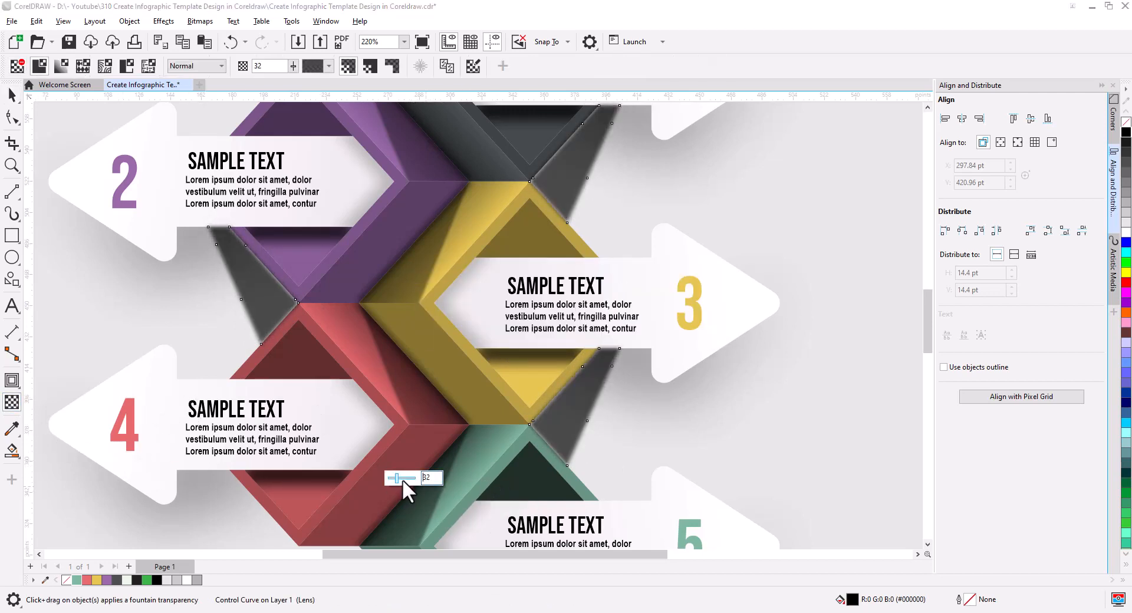
pyautogui.moveTo(398, 478); pyautogui.dragTo(408, 478)
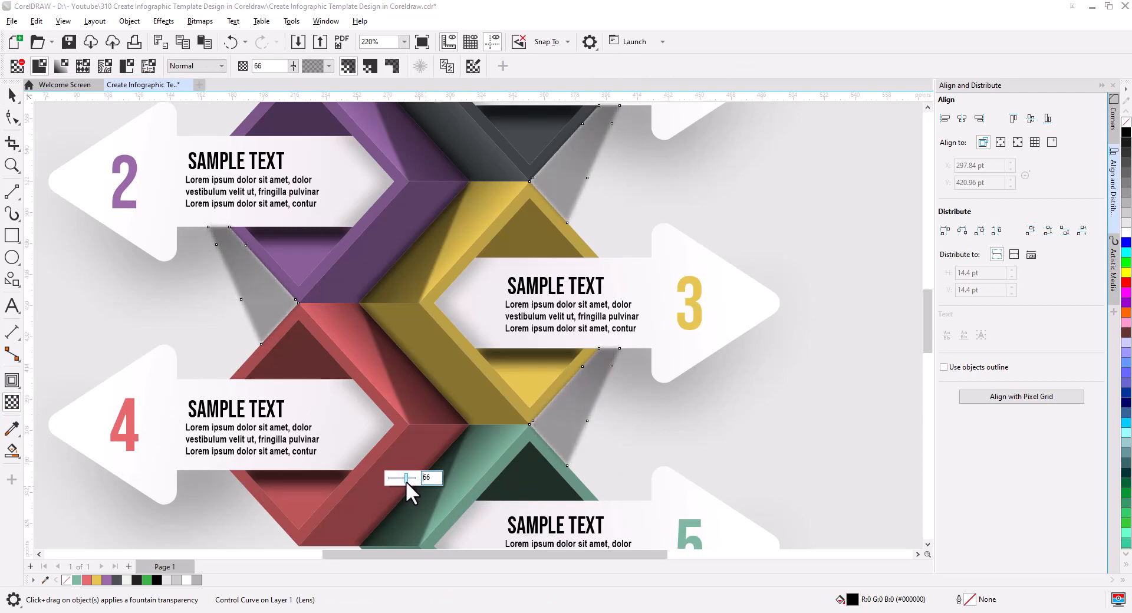
pyautogui.click(13, 95)
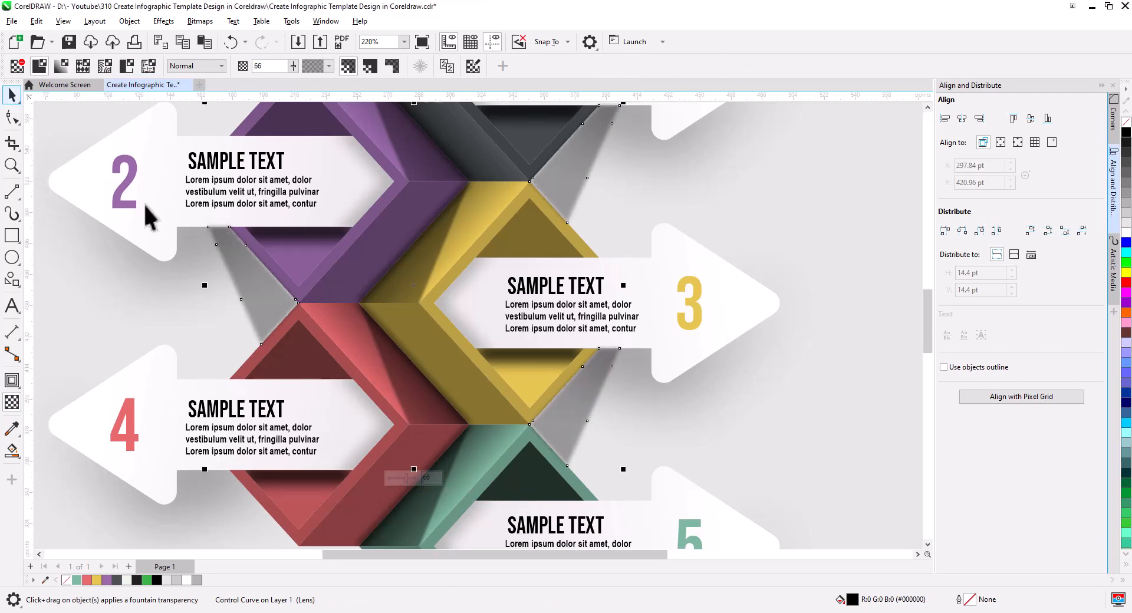
pyautogui.moveTo(625, 472); pyautogui.dragTo(623, 472)
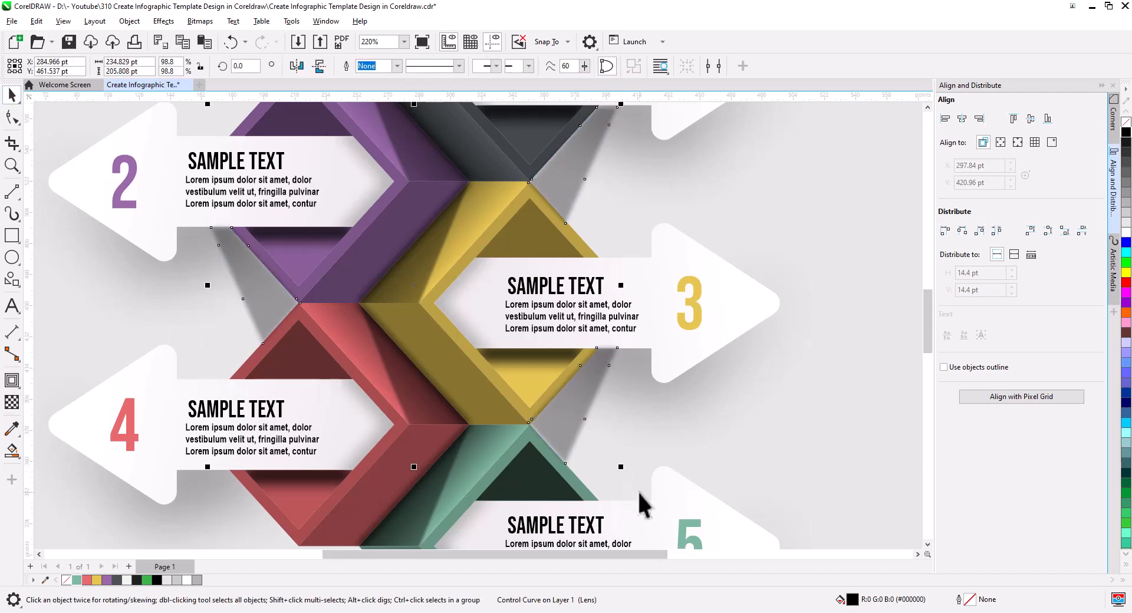
pyautogui.press('Down')
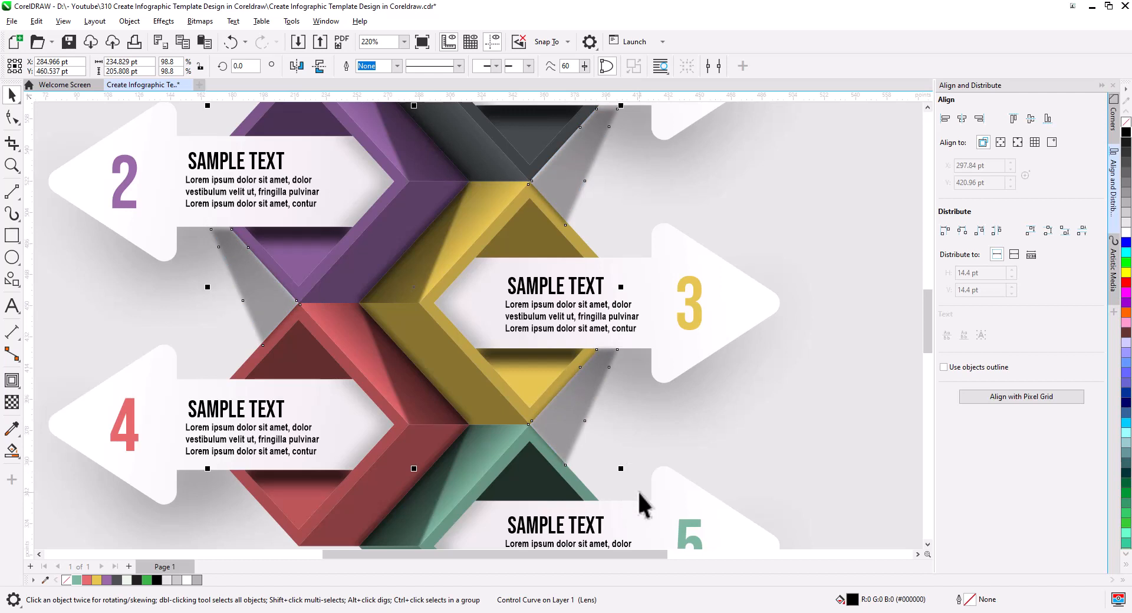
# Send the combined shadow to the back of the layer, and send the light grey background rectangle behind it.
pyautogui.rightClick(571, 417)
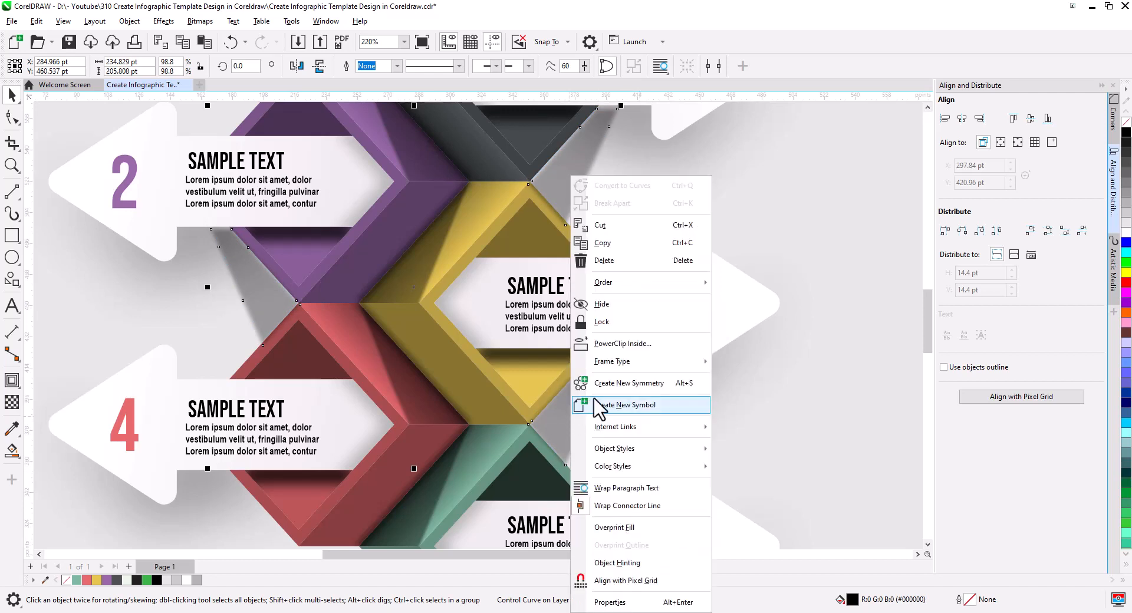
pyautogui.moveTo(626, 285)
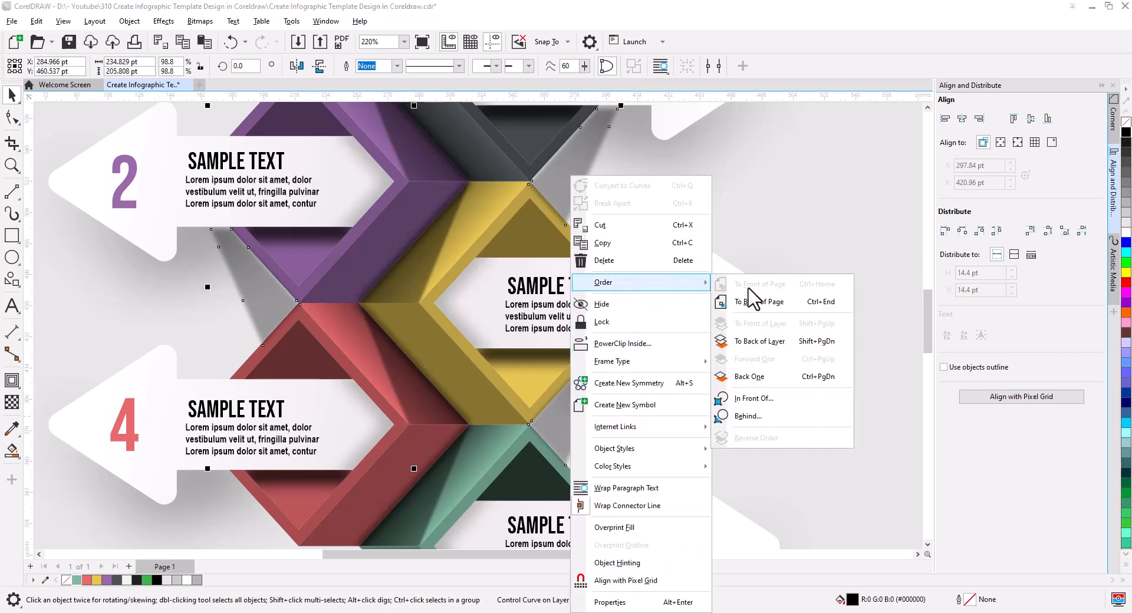
pyautogui.click(767, 343)
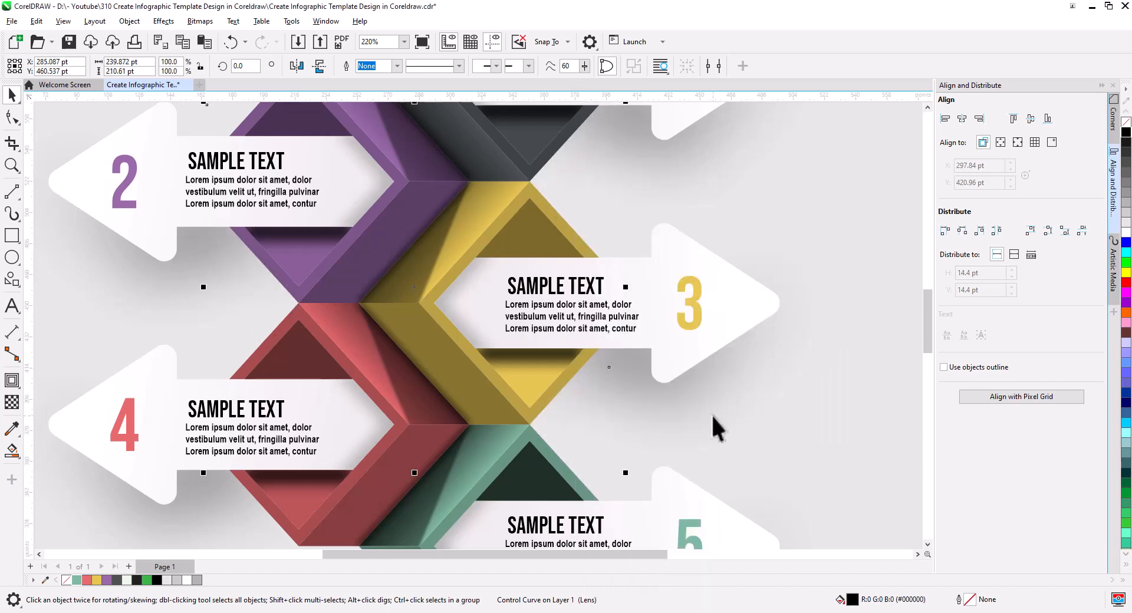
pyautogui.click(794, 408)
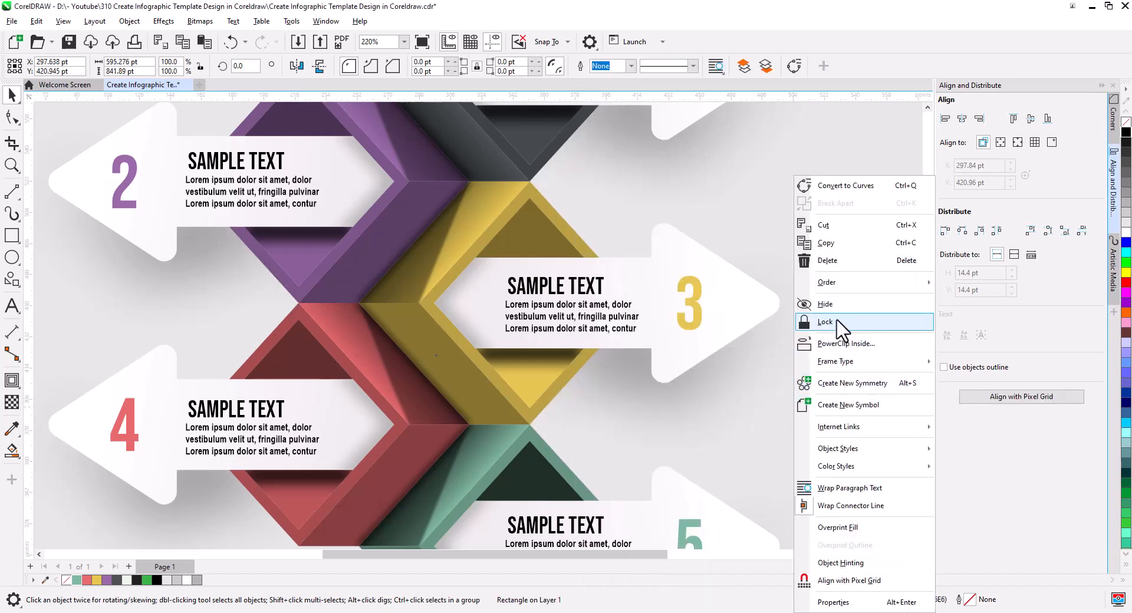
pyautogui.moveTo(848, 284)
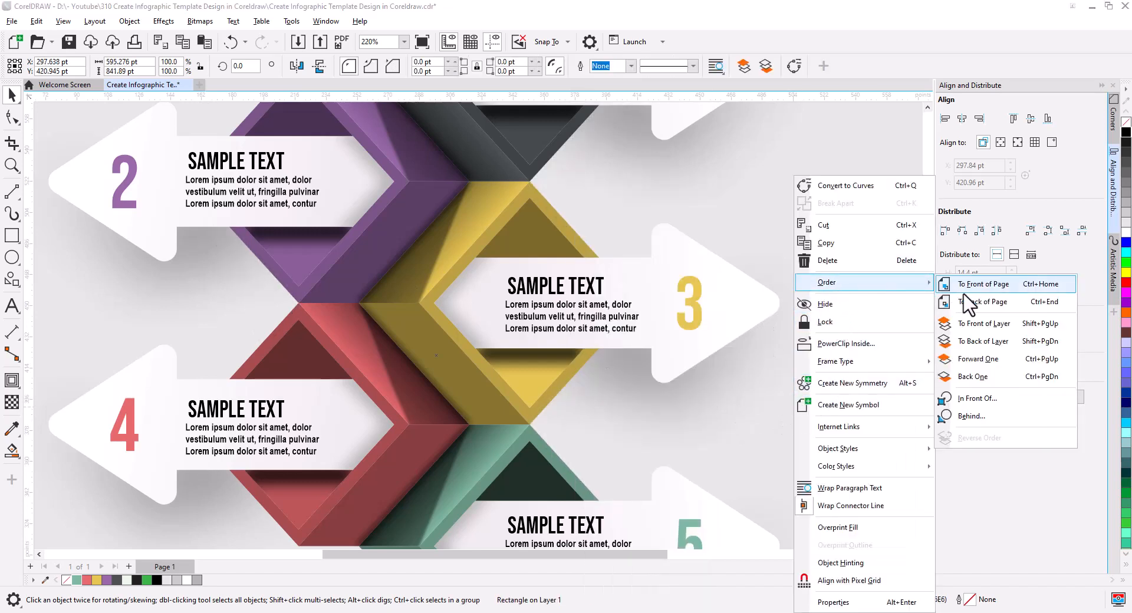
pyautogui.click(981, 342)
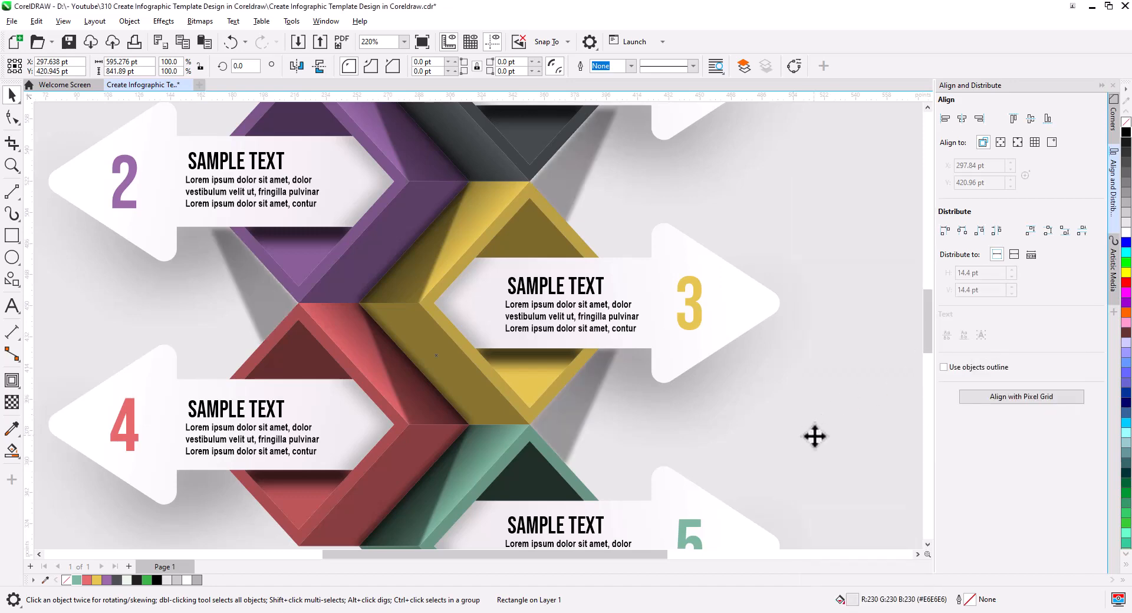
pyautogui.scroll(-4, 832, 436)
pyautogui.press('Escape')
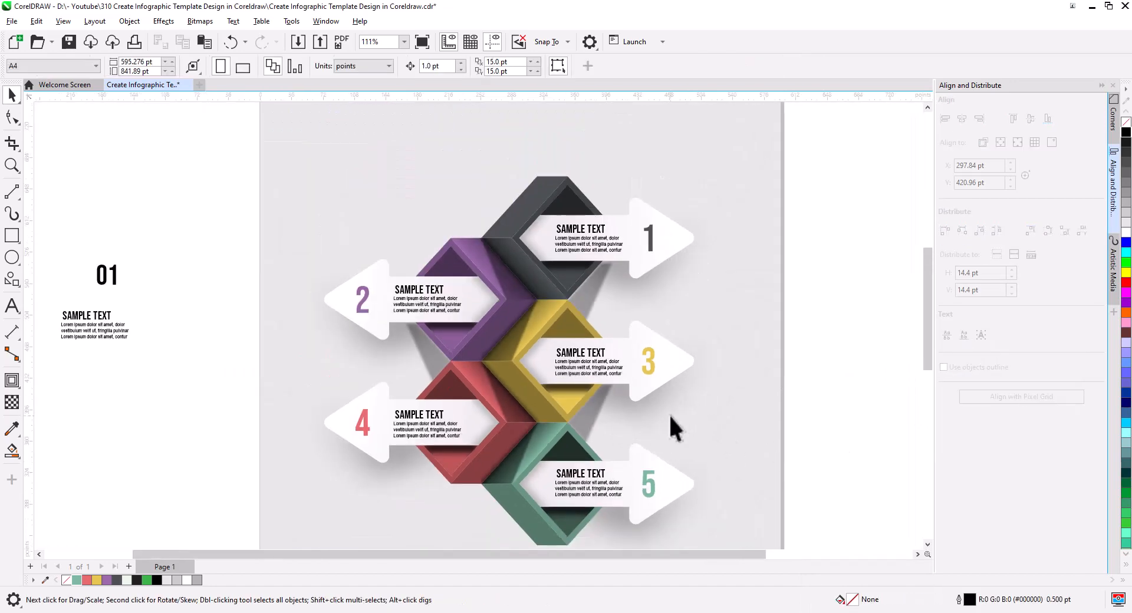
# Move all nodes of the shadow between the purple and red blocks diagonally towards their meeting corner, tucking its edges under the blocks.
pyautogui.scroll(8, 465, 382)
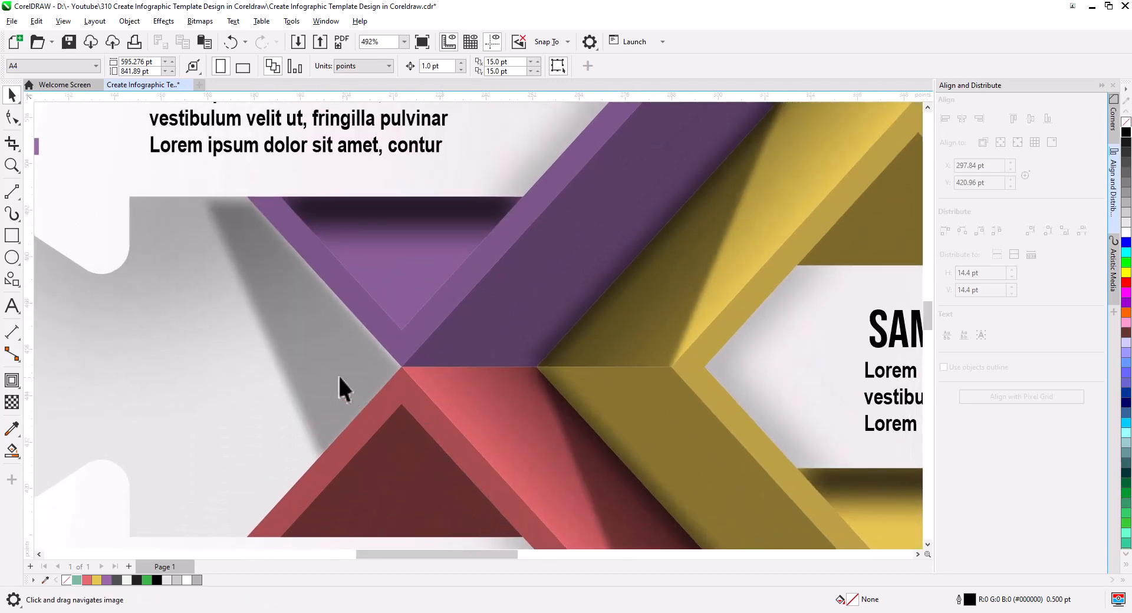
pyautogui.click(339, 378)
pyautogui.click(12, 117)
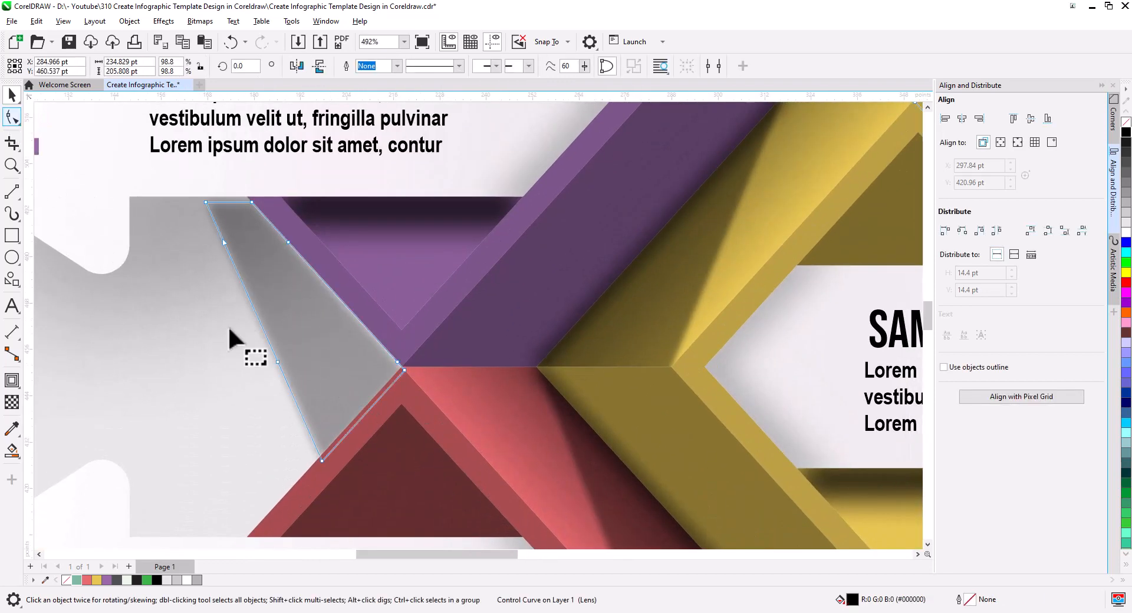
pyautogui.moveTo(445, 472); pyautogui.dragTo(123, 157)
pyautogui.moveTo(387, 394); pyautogui.dragTo(416, 358)
# Move all nodes of the shadow between the dark grey and yellow blocks slightly up and inward, tucking its edges under the blocks.
pyautogui.moveTo(593, 220); pyautogui.dragTo(324, 422)
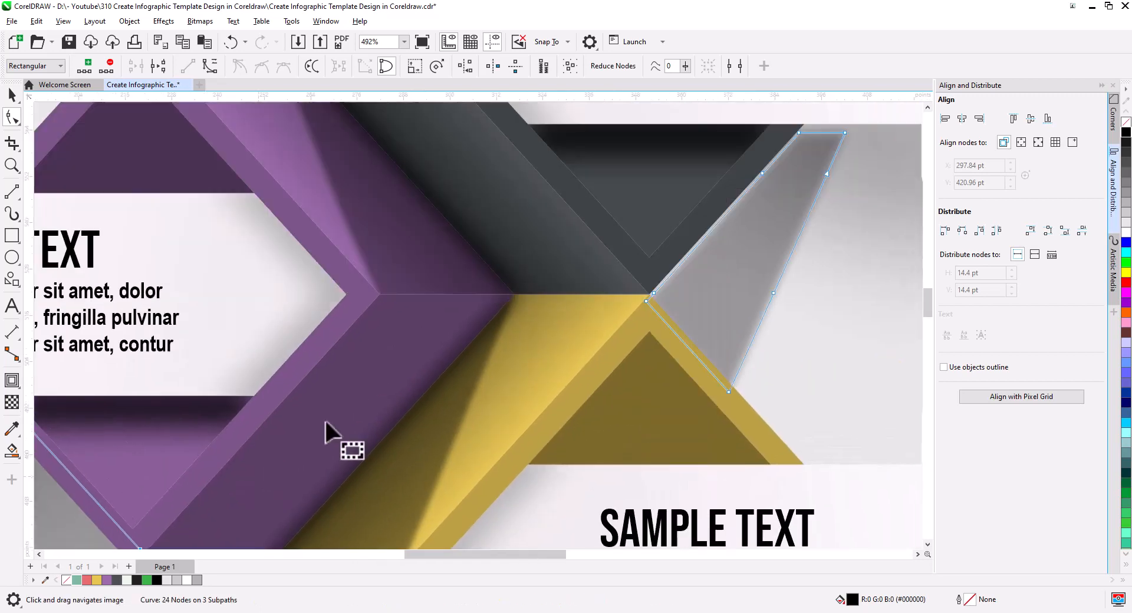
pyautogui.moveTo(571, 261); pyautogui.dragTo(278, 301)
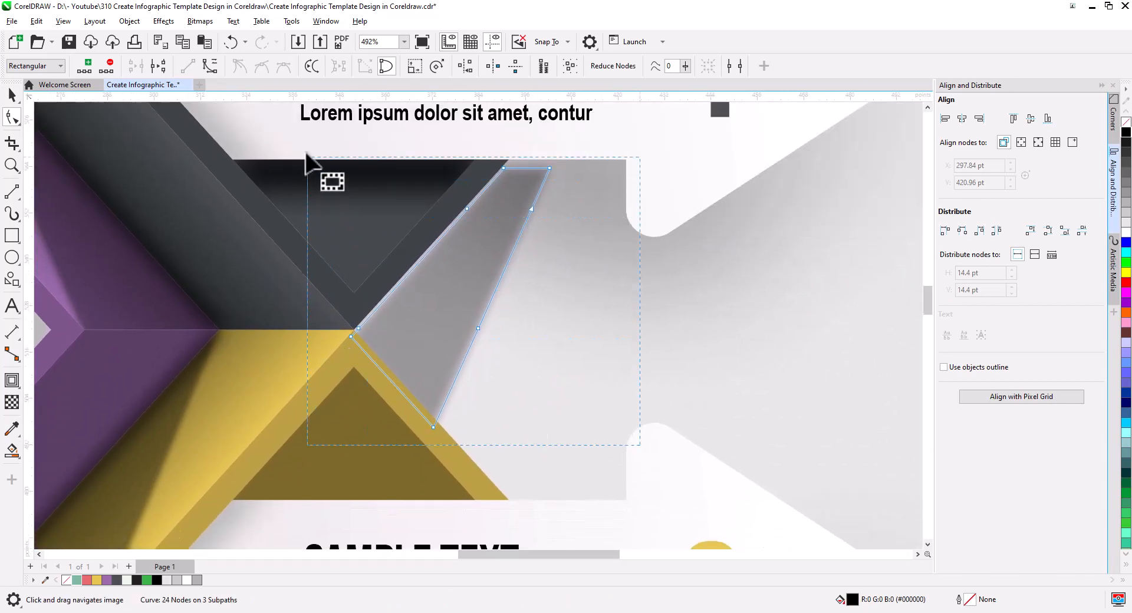
pyautogui.moveTo(351, 339); pyautogui.dragTo(343, 332)
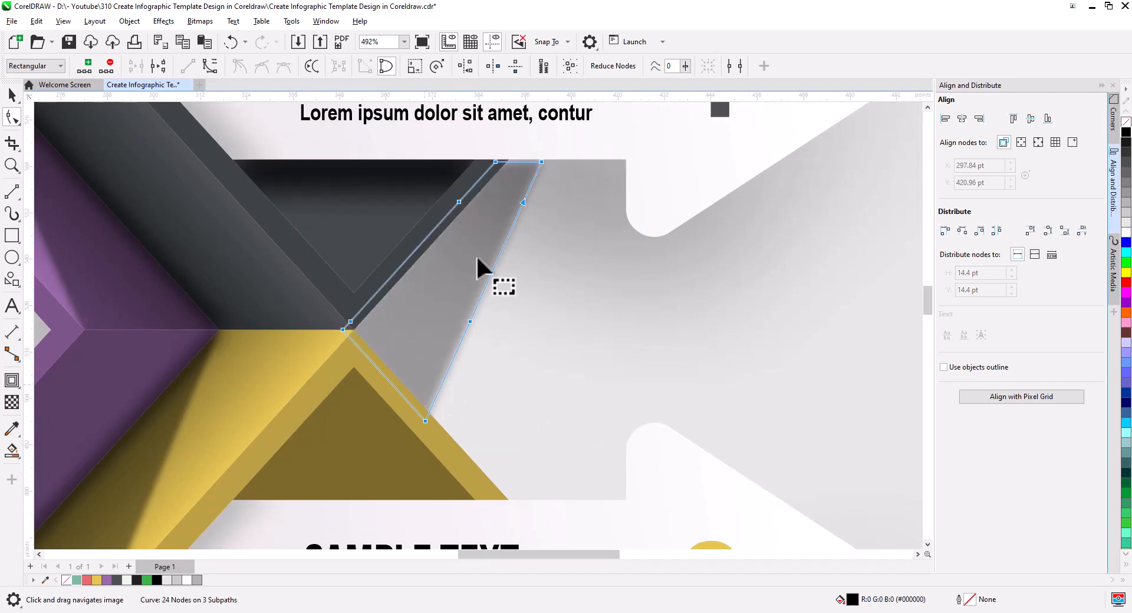
pyautogui.moveTo(524, 210); pyautogui.dragTo(513, 286)
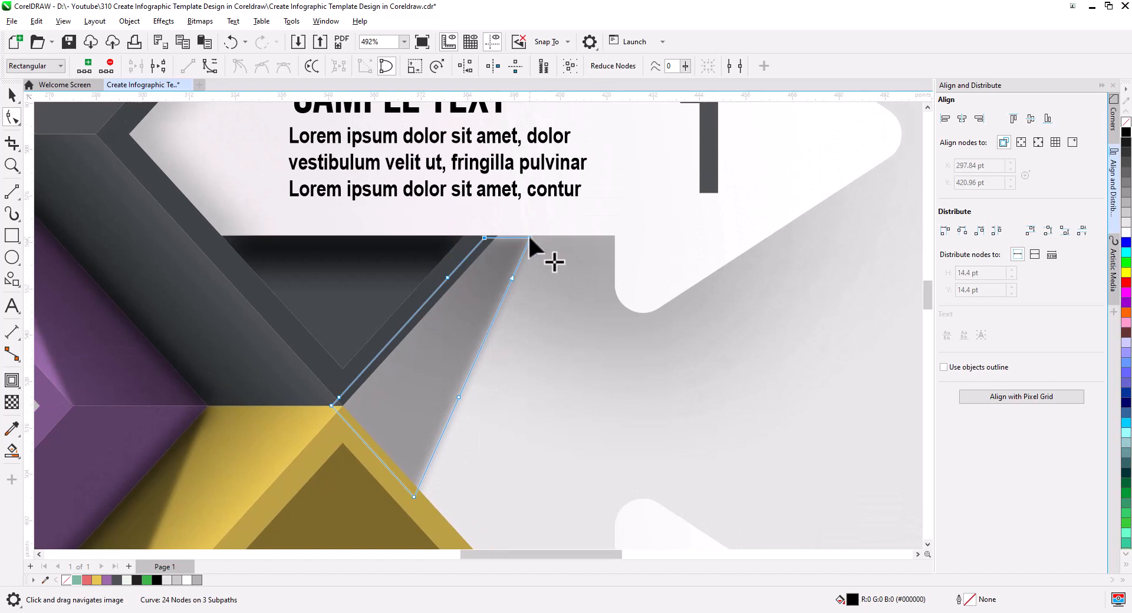
# Extend the dark grey–yellow shadow's top edge under arrow 1, and tuck the yellow–green shadow's lower nodes under the blocks and top nodes under arrow 3.
pyautogui.moveTo(529, 237); pyautogui.dragTo(536, 228)
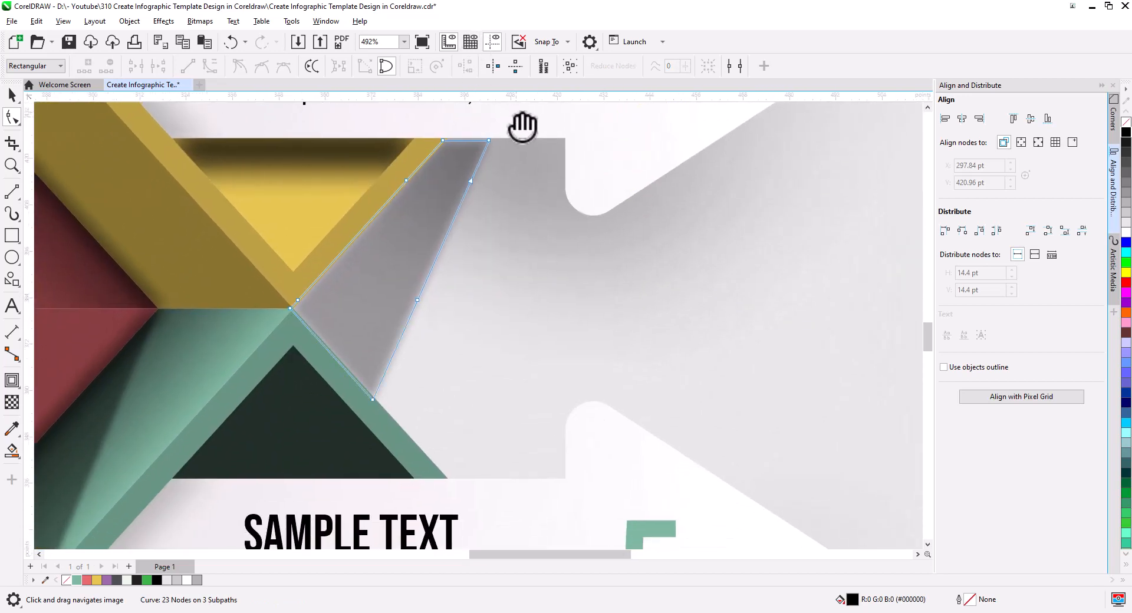
pyautogui.click(287, 310)
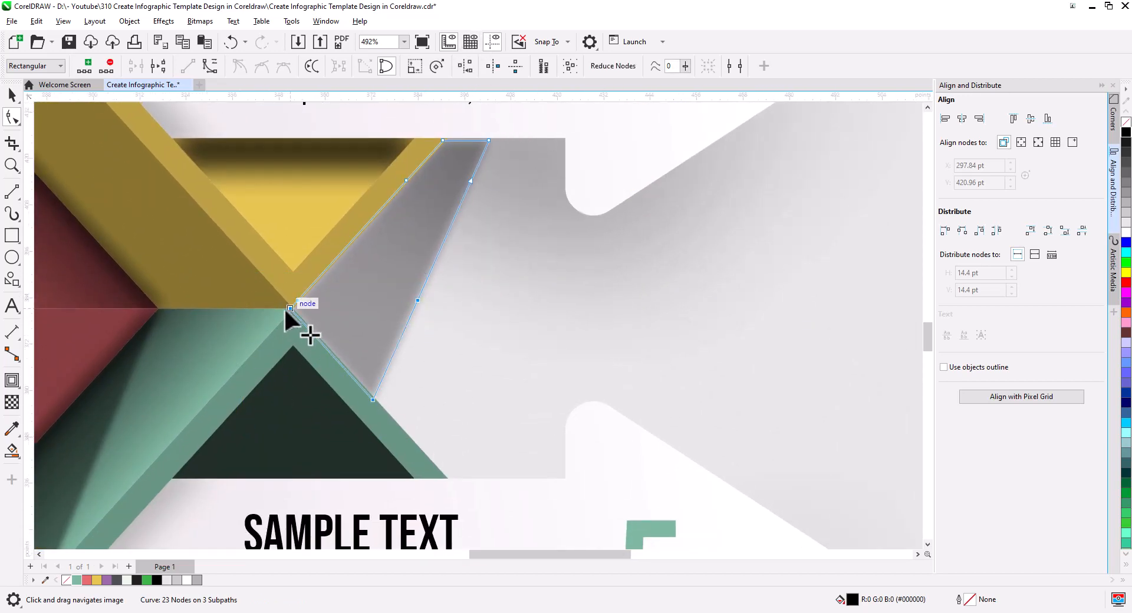
pyautogui.moveTo(435, 222); pyautogui.dragTo(403, 277)
pyautogui.moveTo(415, 199); pyautogui.dragTo(421, 190)
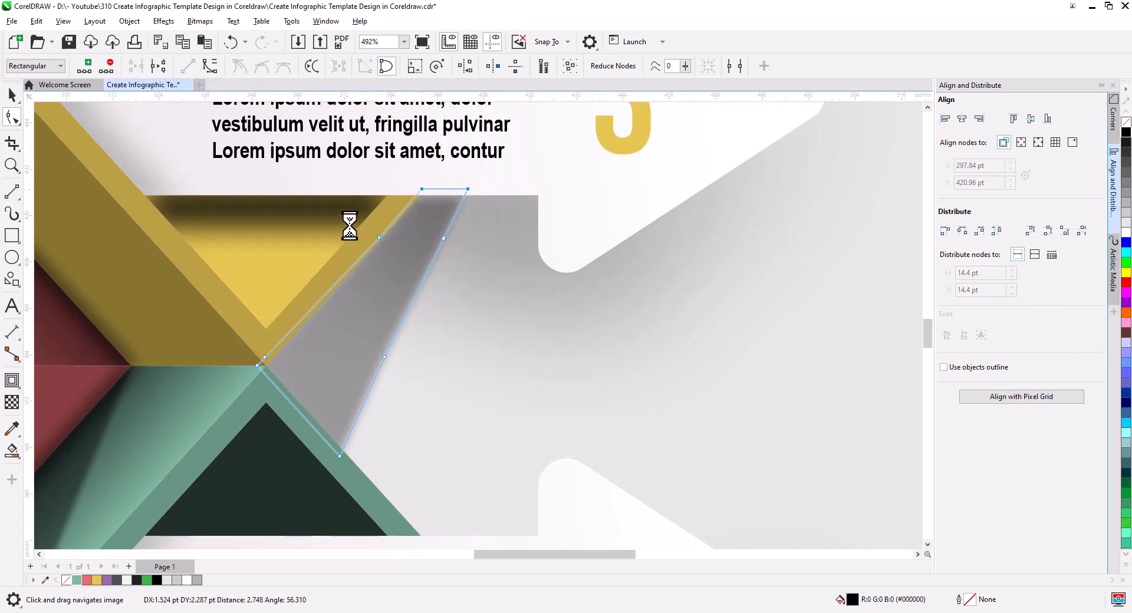
# Delete the two extra nodes on the upper sides of the yellow–green shadow and deselect the shape.
pyautogui.press('Delete')
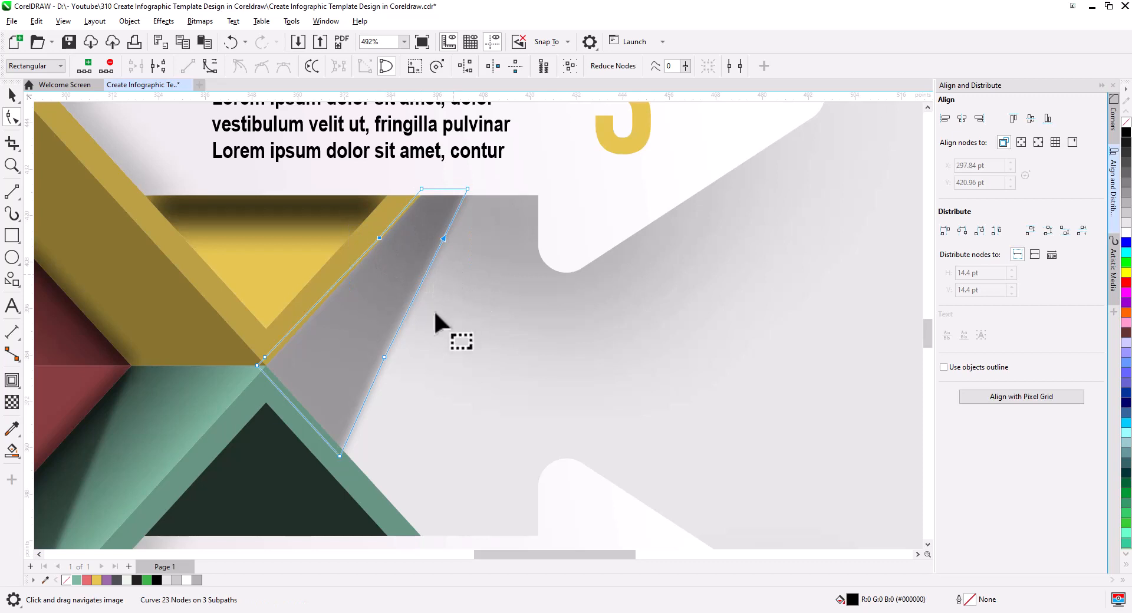
pyautogui.scroll(-1, 329, 351)
pyautogui.scroll(-5, 333, 357)
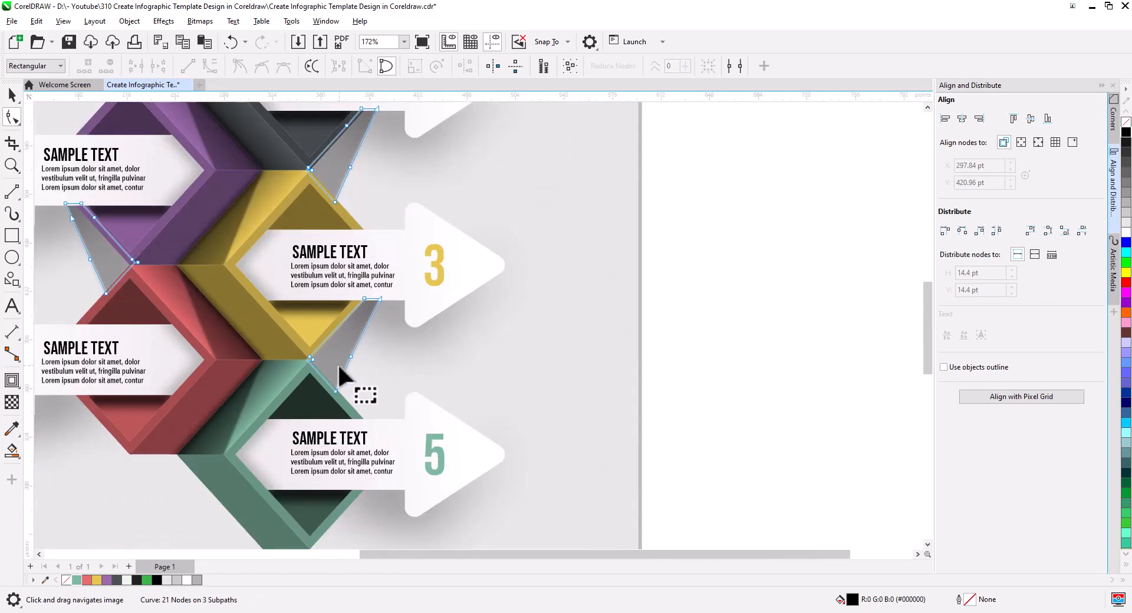
pyautogui.click(12, 94)
pyautogui.click(657, 355)
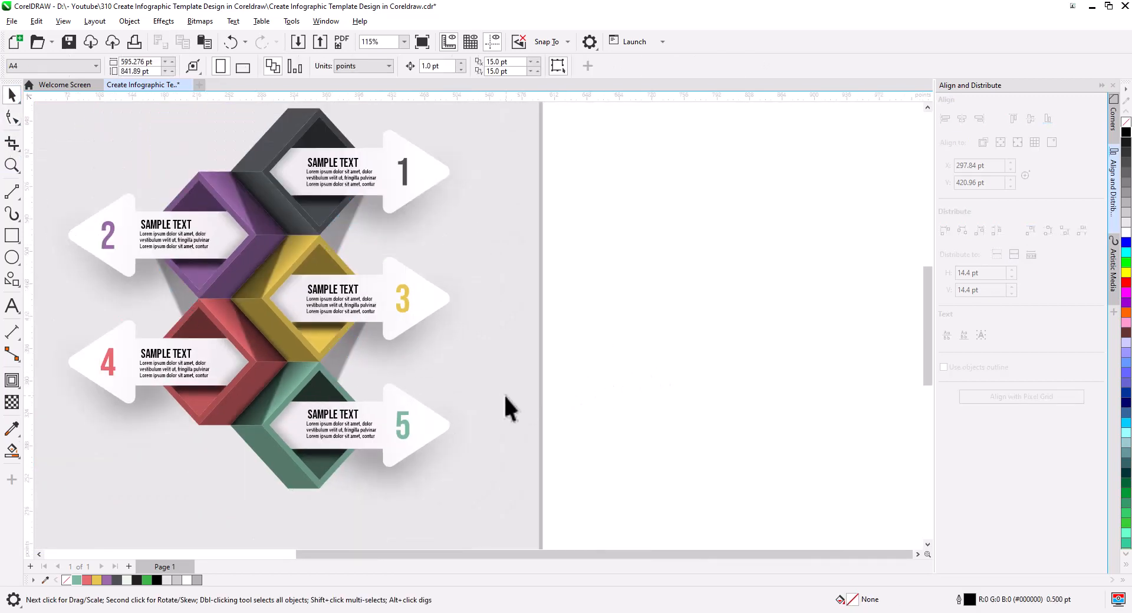
# Set the combined block shadow's uniform transparency to 74 and deselect it.
pyautogui.moveTo(500, 394); pyautogui.dragTo(656, 436)
pyautogui.click(233, 404)
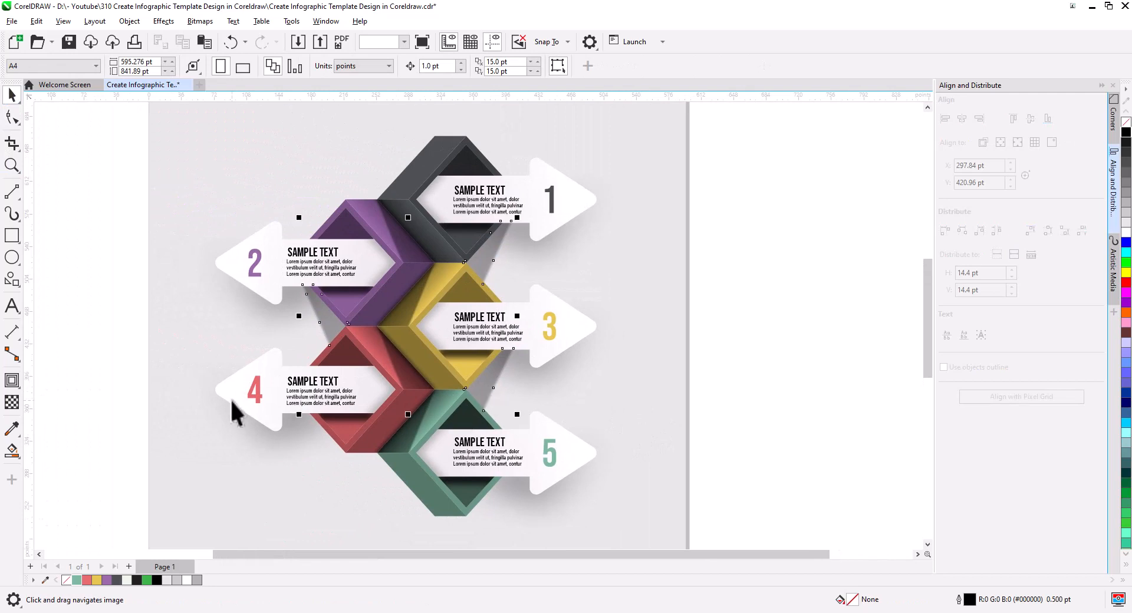
pyautogui.click(11, 402)
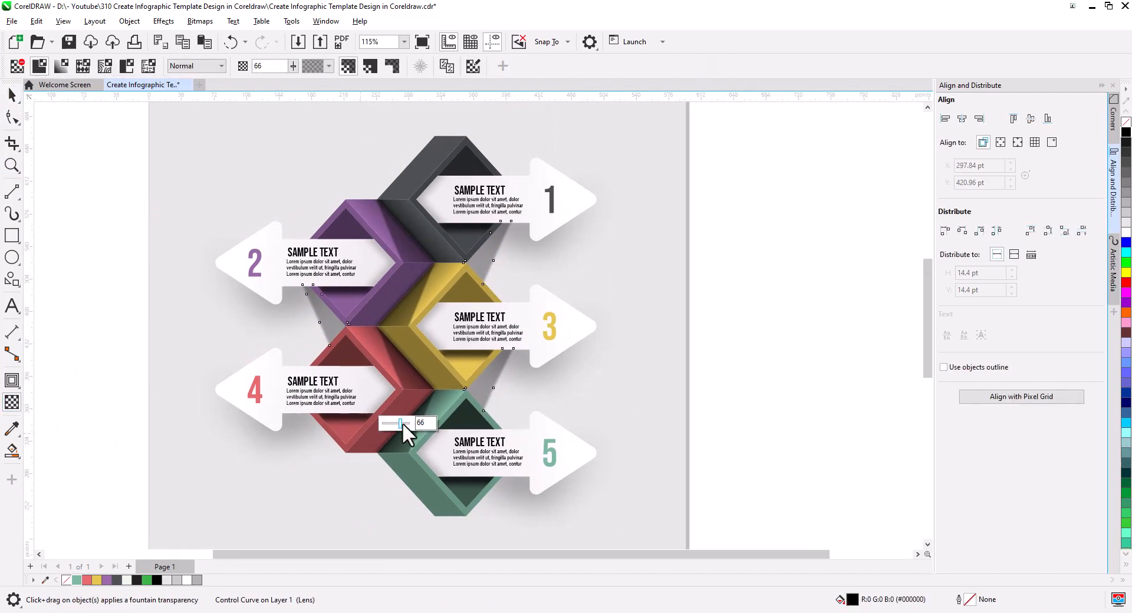
pyautogui.moveTo(402, 422); pyautogui.dragTo(407, 424)
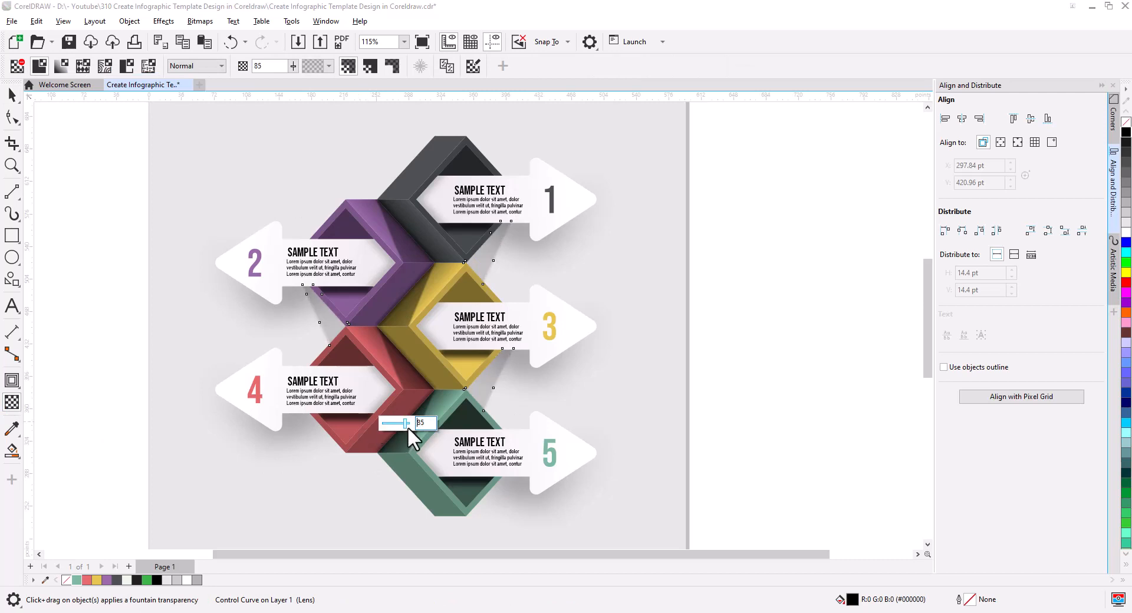
pyautogui.moveTo(404, 424); pyautogui.dragTo(400, 424)
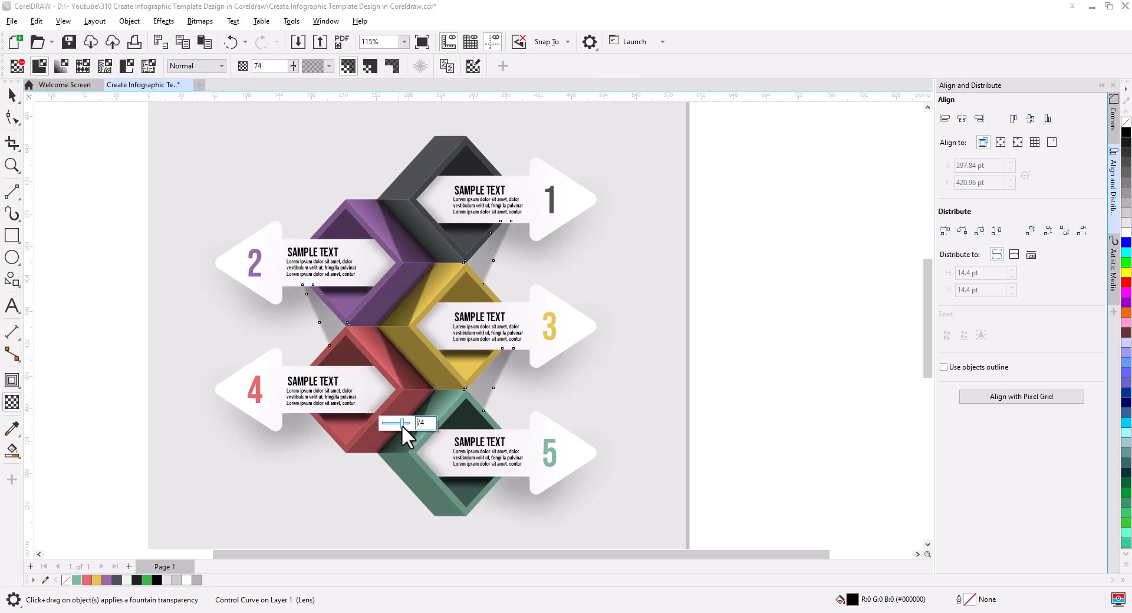
pyautogui.click(12, 95)
pyautogui.press('Escape')
pyautogui.scroll(-1, 625, 350)
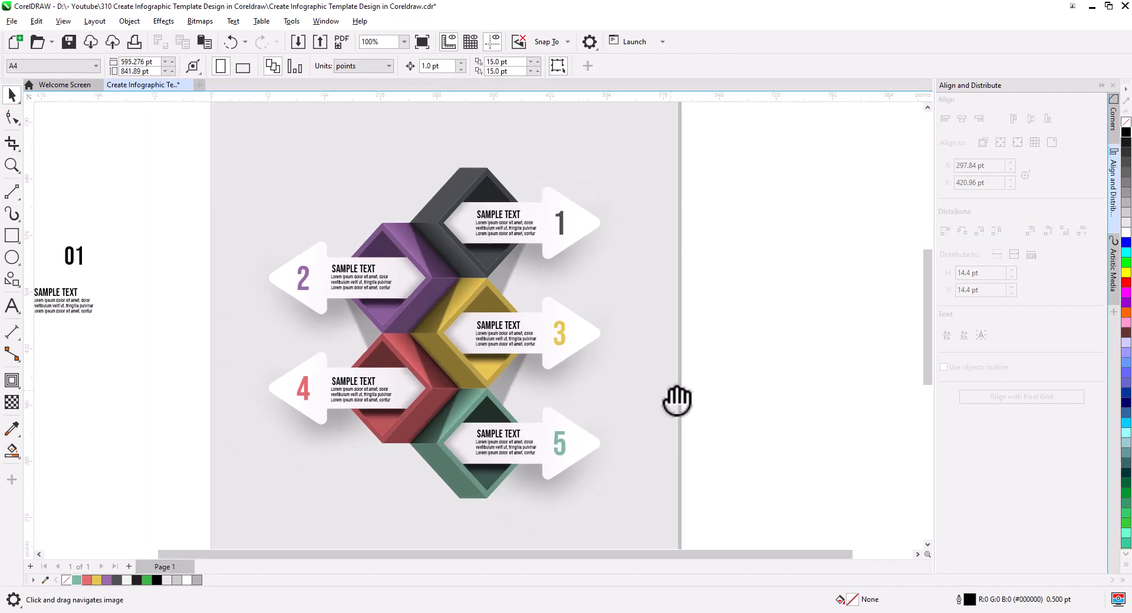
pyautogui.moveTo(677, 400); pyautogui.dragTo(673, 406)
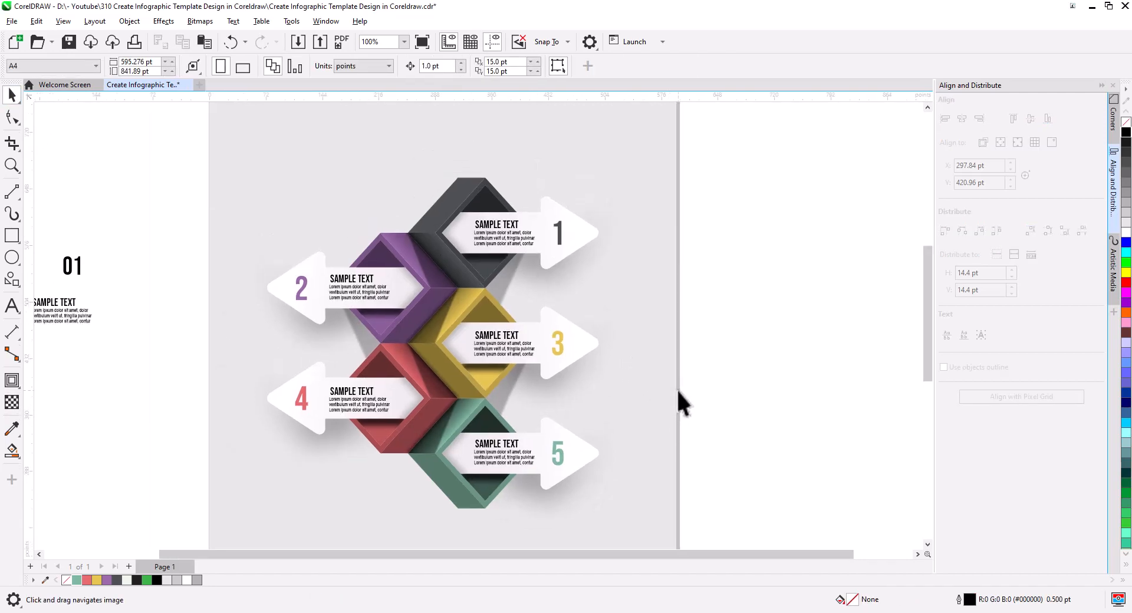